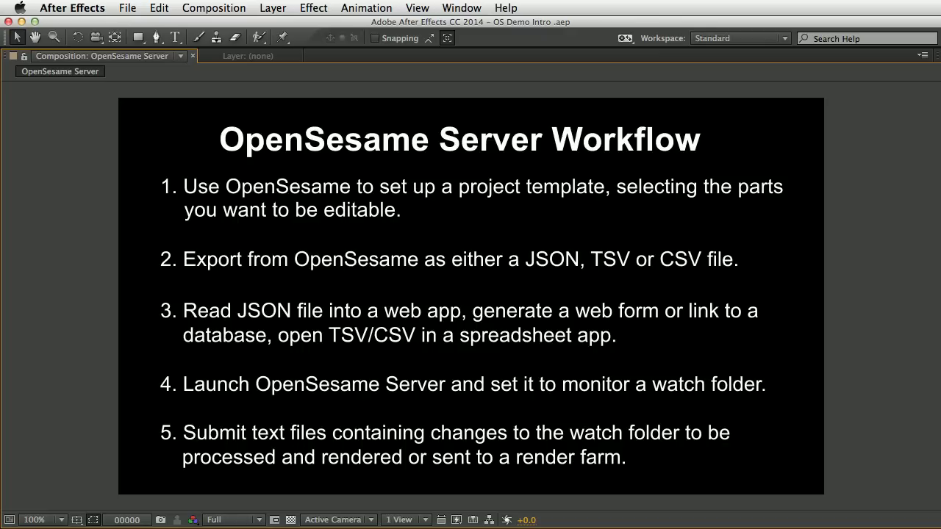
Switch to Safari, play part of the "Photo Reflections" template preview video, and return to After Effects.
{"action": "key", "text": "super+Tab"}
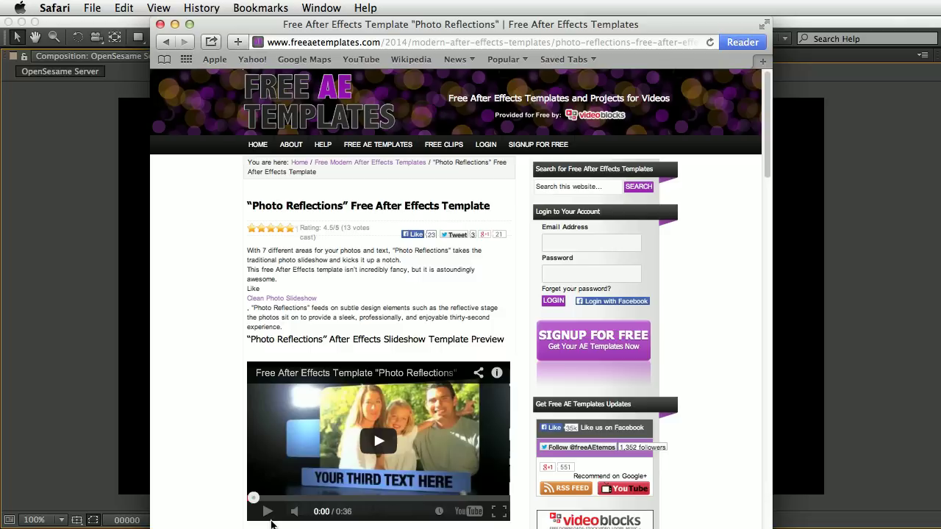
{"action": "left_click", "coordinate": [267, 511]}
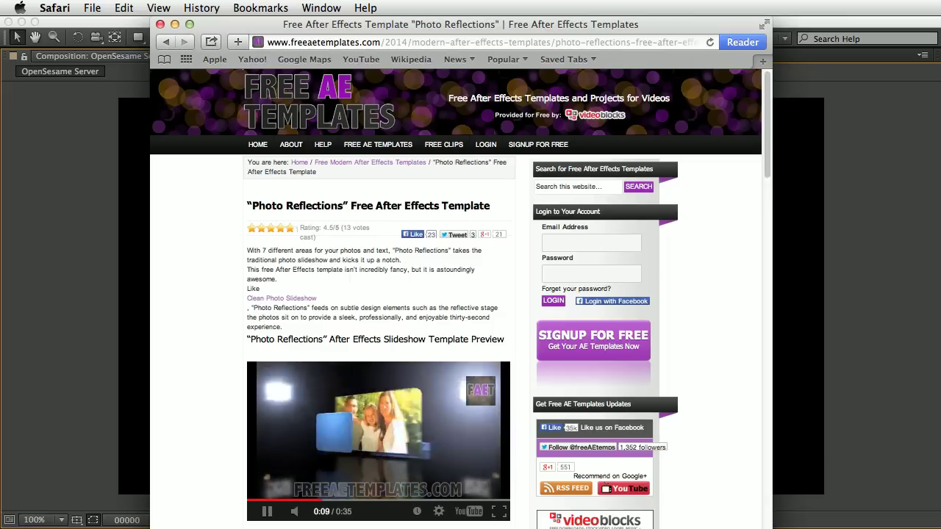
{"action": "left_click", "coordinate": [269, 514]}
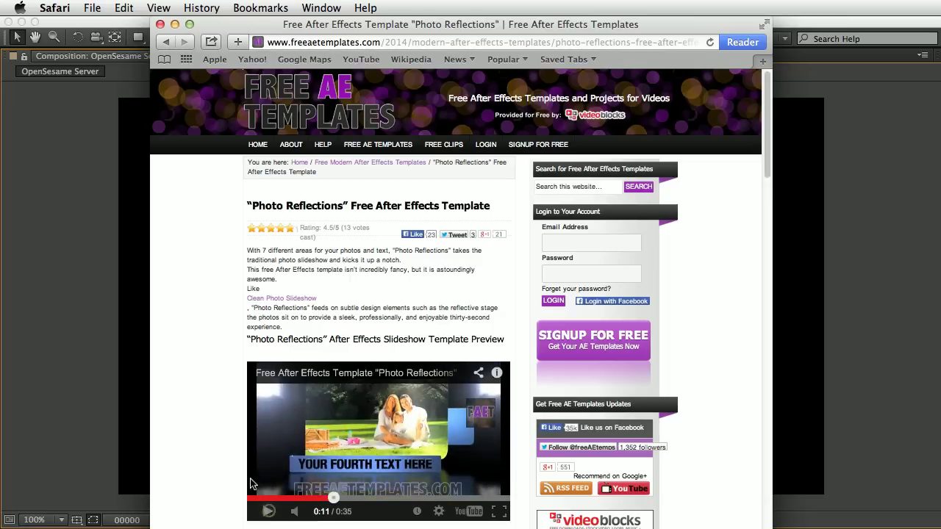
{"action": "left_click", "coordinate": [174, 24]}
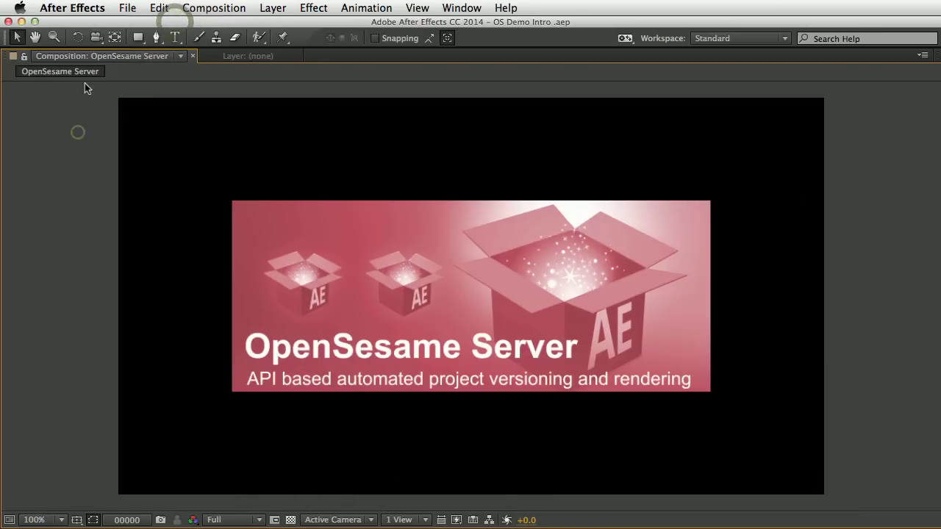
Open the Reflect 1.aep project, show the full 30 seconds of Final HD, and move the current time to 0;00;07;17.
{"action": "left_click", "coordinate": [128, 7]}
{"action": "left_click", "coordinate": [131, 38]}
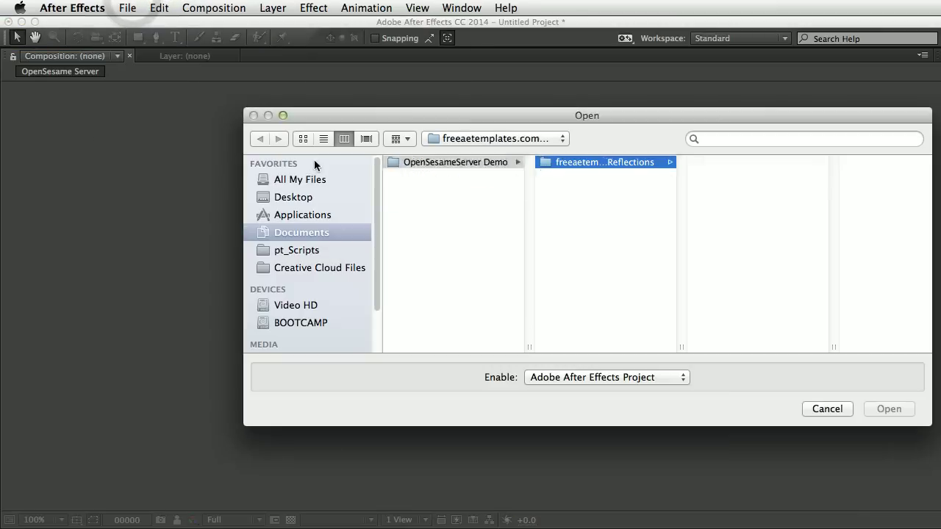
{"action": "left_click", "coordinate": [735, 189]}
{"action": "left_click", "coordinate": [889, 409]}
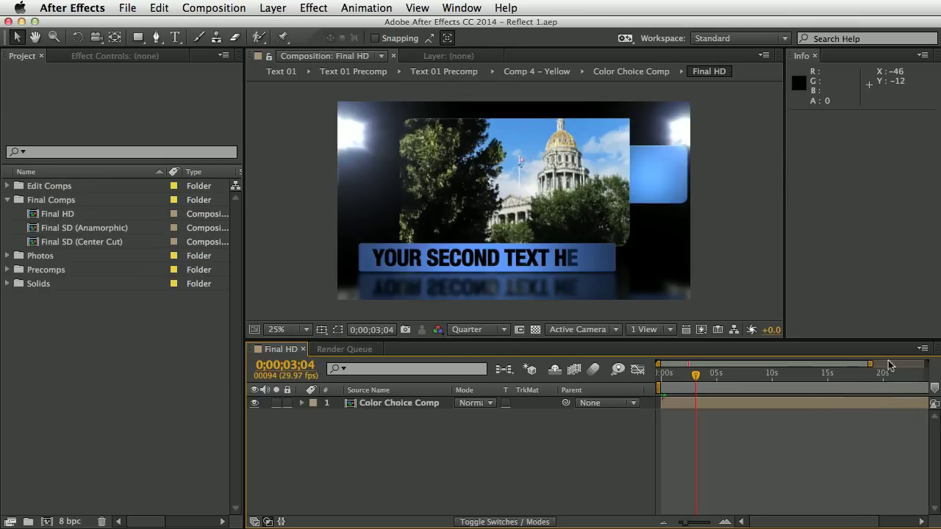
{"action": "left_click_drag", "start_coordinate": [870, 364], "coordinate": [925, 364]}
{"action": "left_click_drag", "start_coordinate": [690, 377], "coordinate": [727, 383]}
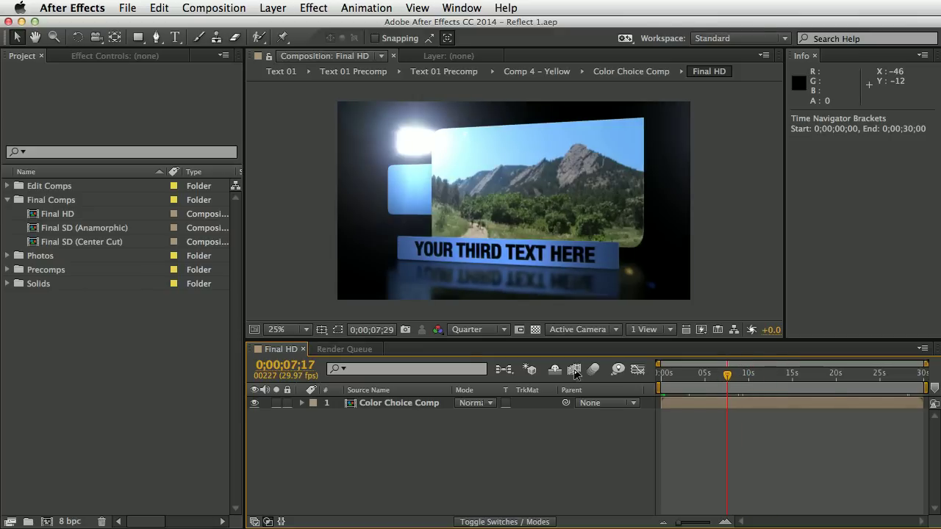
Run the pt_OpenSesame.jsx script and move its palette clear of the composition preview.
{"action": "left_click", "coordinate": [127, 8]}
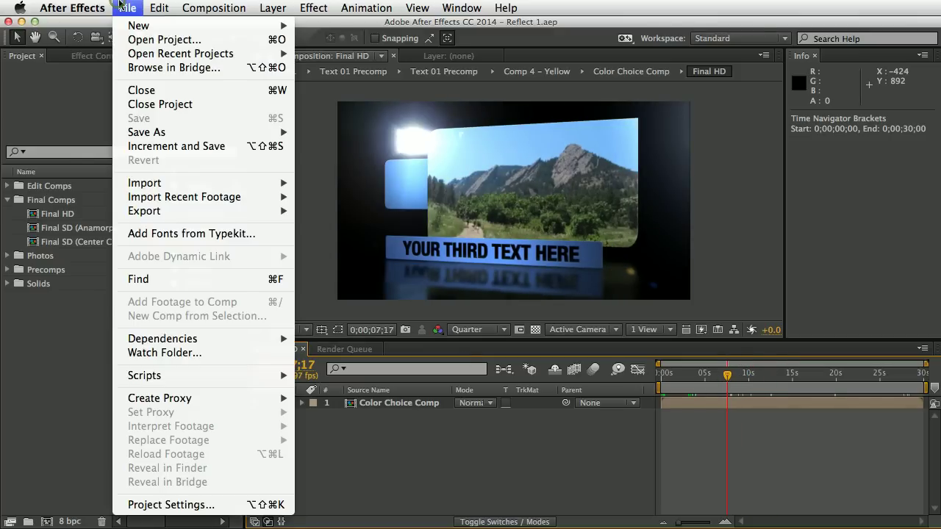
{"action": "mouse_move", "coordinate": [227, 377]}
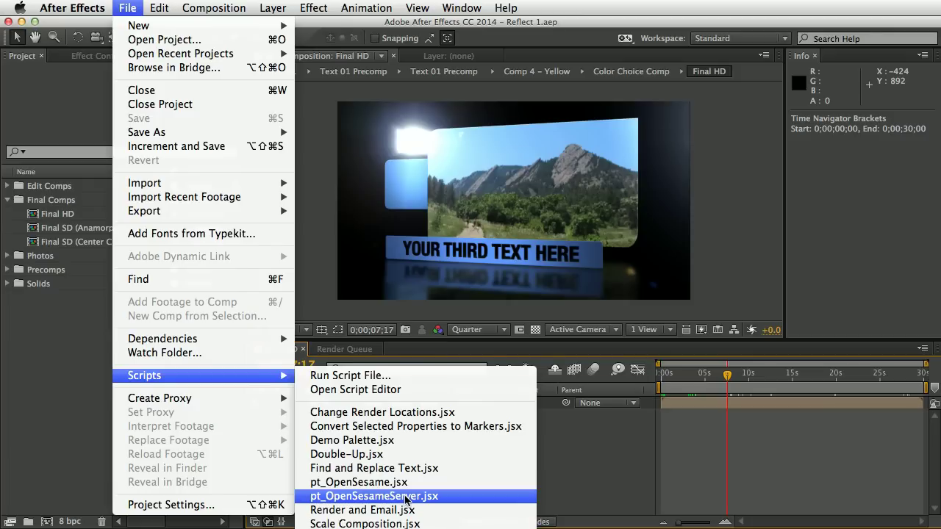
{"action": "left_click", "coordinate": [383, 483]}
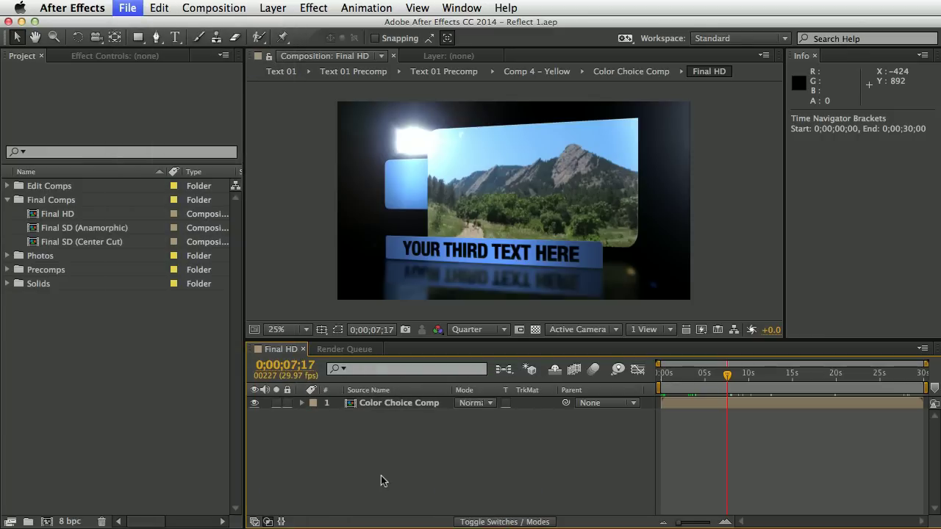
{"action": "left_click_drag", "start_coordinate": [596, 299], "coordinate": [861, 140]}
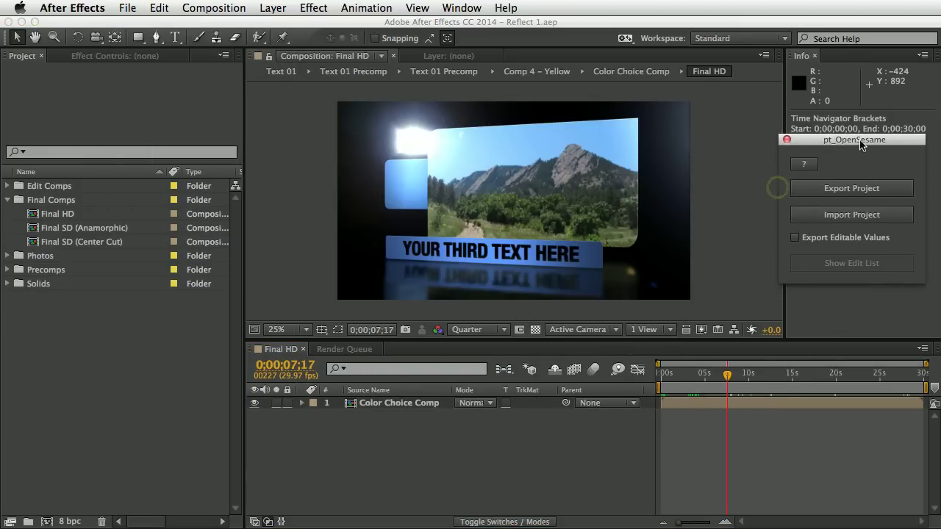
Enable Export Editable Values in pt_OpenSesame and add all of the project's text to the edit list.
{"action": "left_click", "coordinate": [797, 238]}
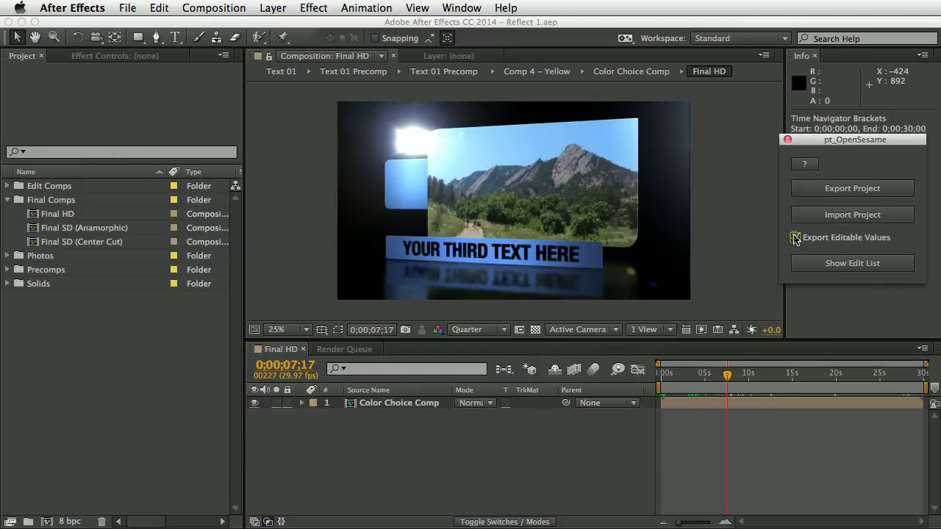
{"action": "left_click", "coordinate": [852, 269]}
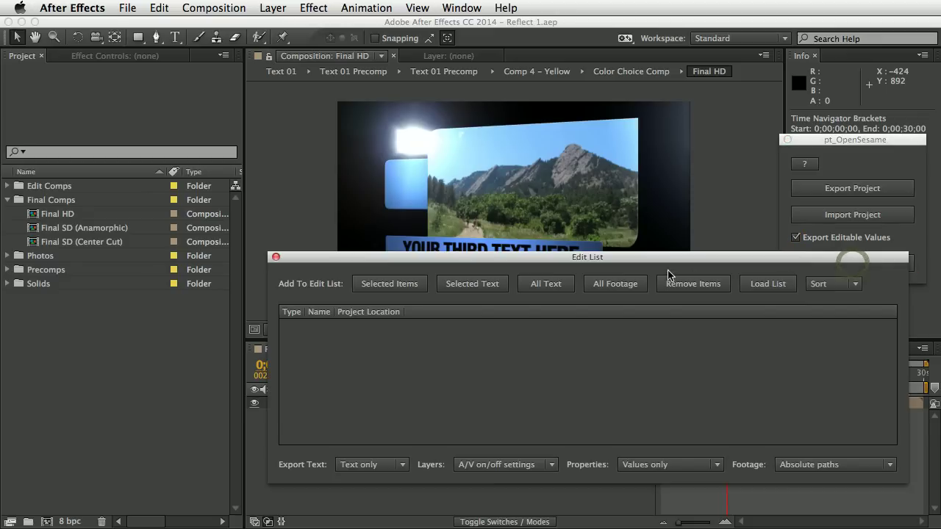
{"action": "left_click_drag", "start_coordinate": [649, 257], "coordinate": [602, 266]}
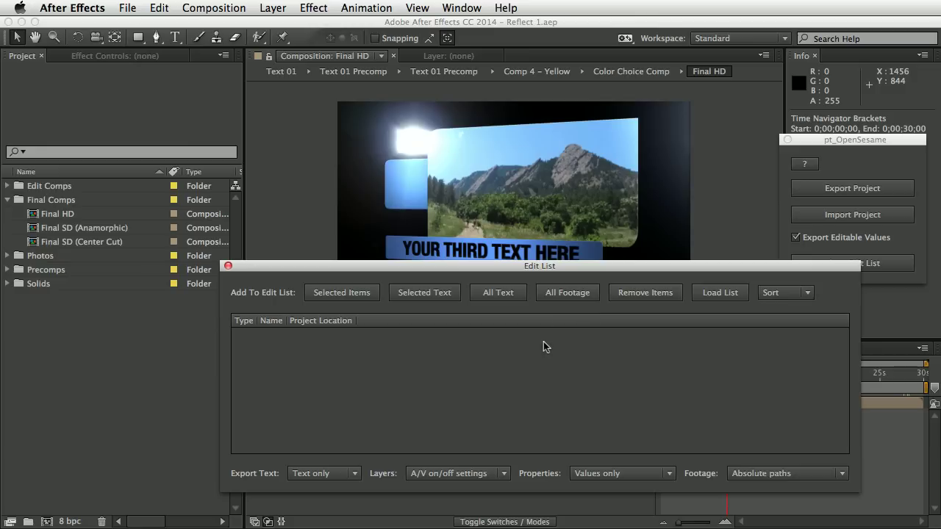
{"action": "left_click", "coordinate": [498, 294]}
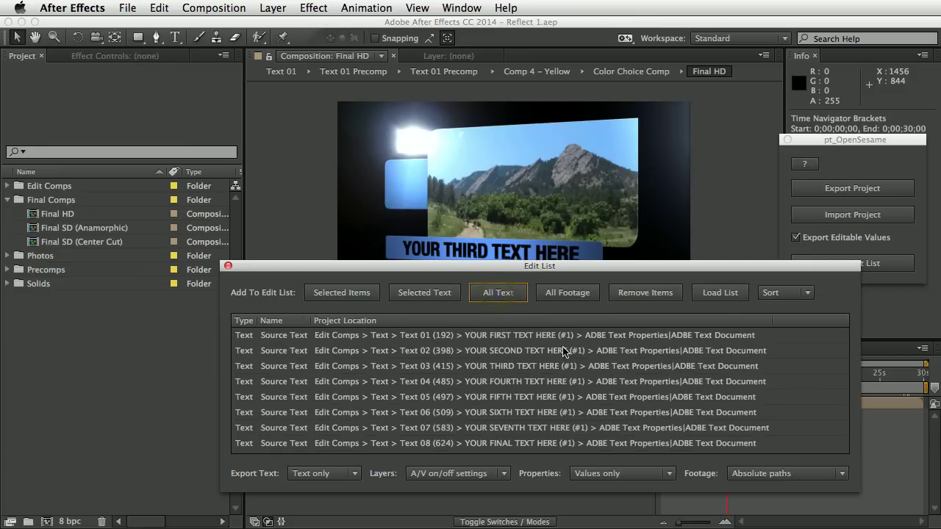
{"action": "left_click", "coordinate": [227, 267]}
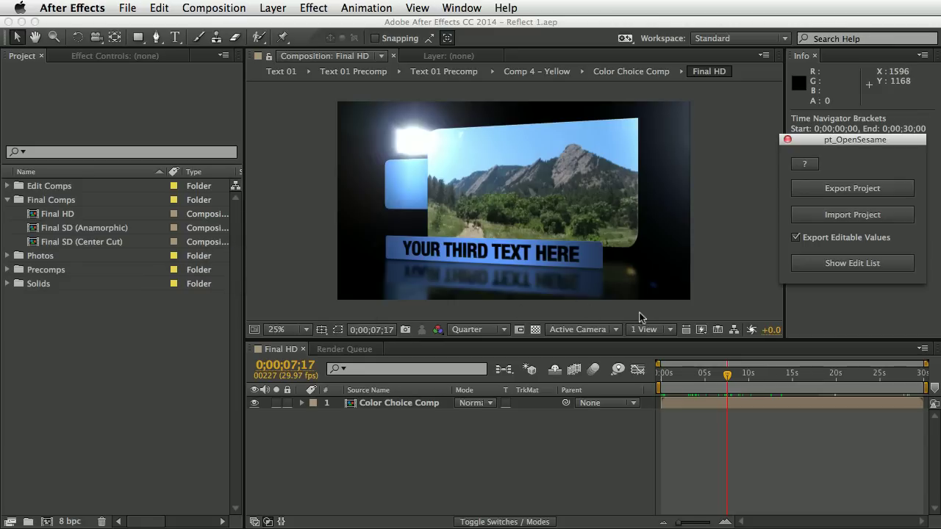
Set the pt_OpenSesame editable export format to Javascript Object Notation (.json).
{"action": "left_click", "coordinate": [804, 163]}
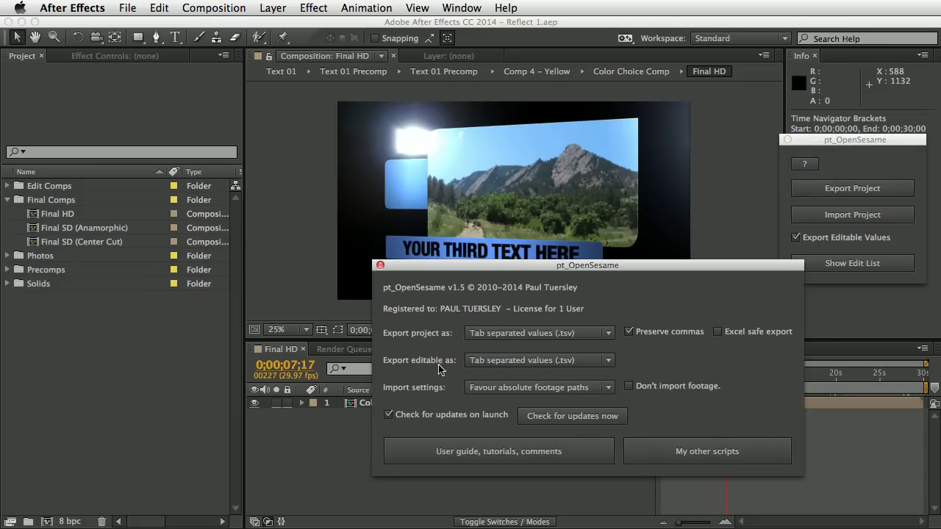
{"action": "left_click", "coordinate": [531, 364]}
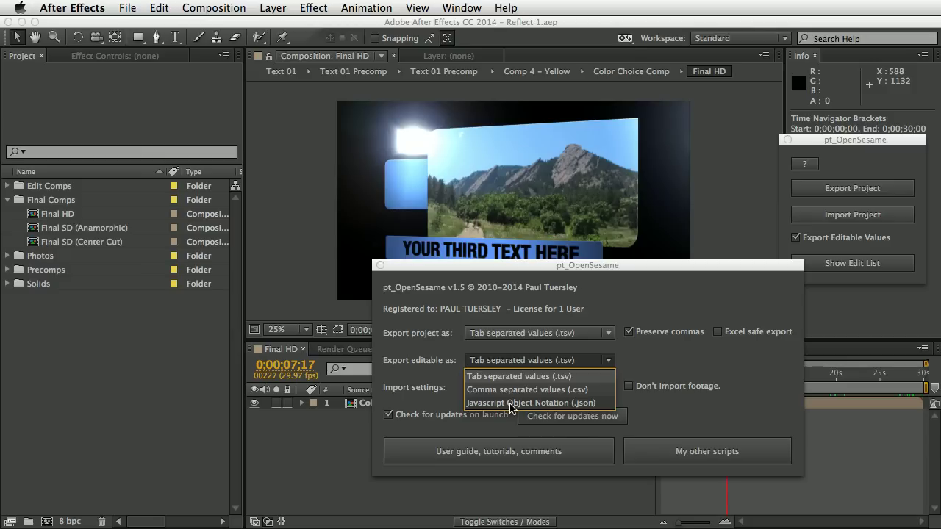
{"action": "left_click", "coordinate": [513, 403]}
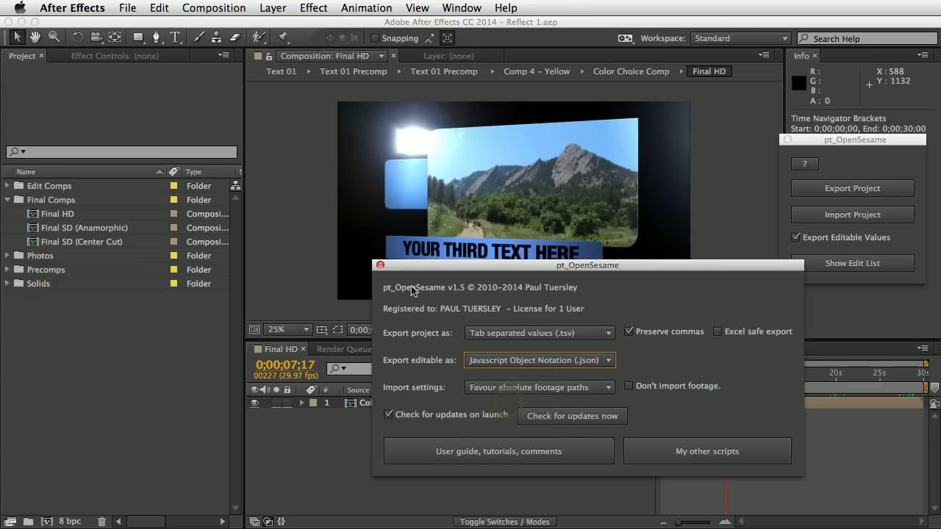
{"action": "left_click", "coordinate": [381, 266]}
Export the project with pt_OpenSesame as Reflect 1 into WATCH FOLDER.
{"action": "left_click", "coordinate": [824, 188]}
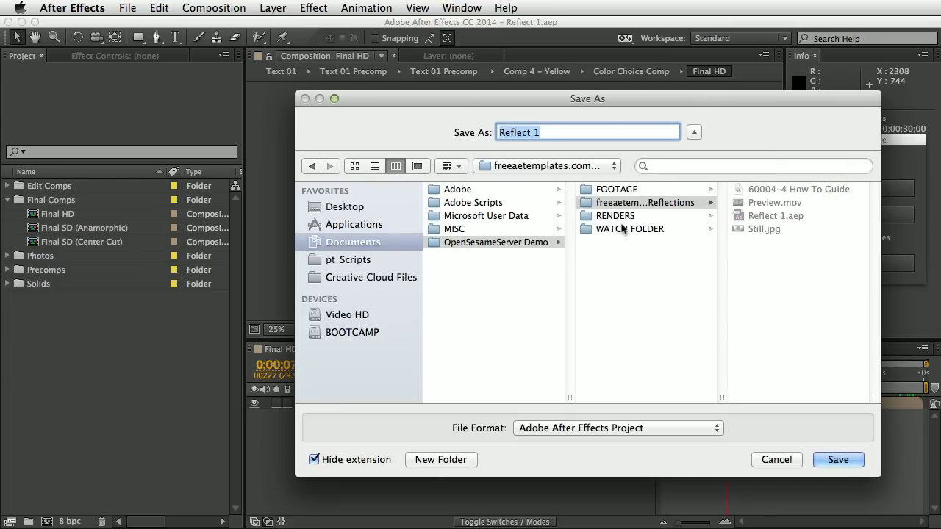
{"action": "left_click", "coordinate": [622, 216]}
{"action": "left_click", "coordinate": [629, 228]}
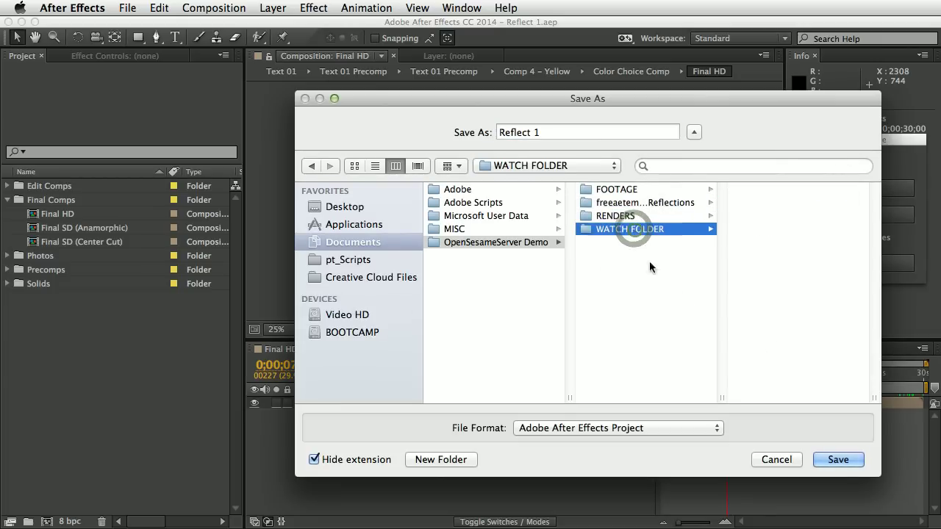
{"action": "left_click", "coordinate": [838, 459]}
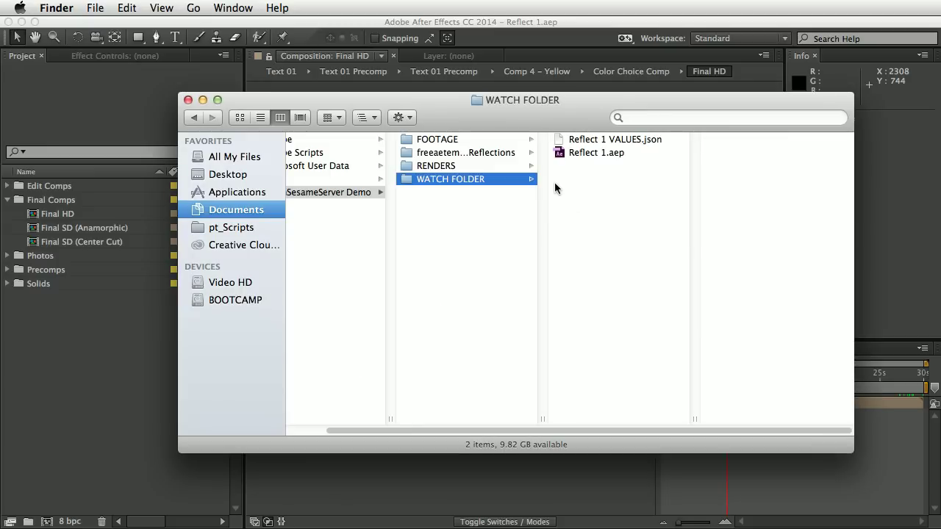
Open Reflect 1 VALUES.json from WATCH FOLDER, examine the exported text entries, and close the file.
{"action": "double_click", "coordinate": [620, 139]}
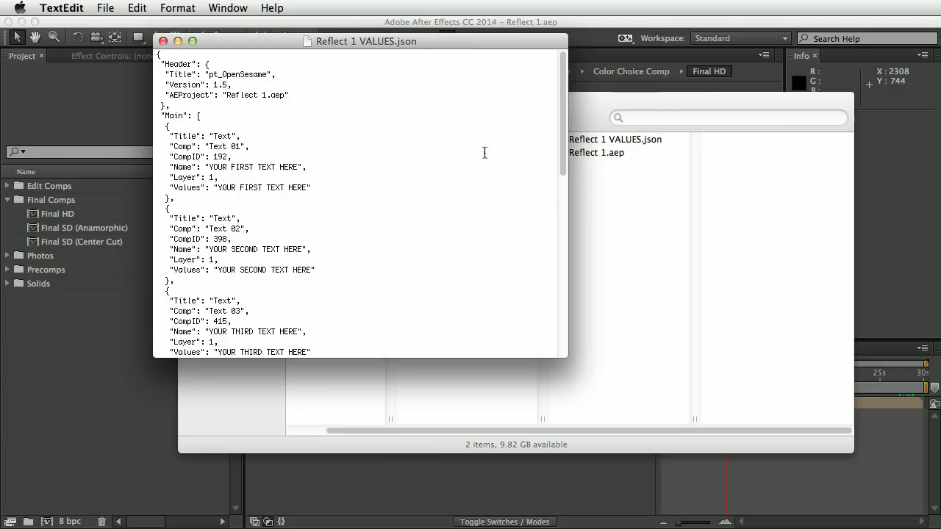
{"action": "left_click_drag", "start_coordinate": [525, 42], "coordinate": [605, 59]}
{"action": "left_click_drag", "start_coordinate": [645, 179], "coordinate": [622, 154]}
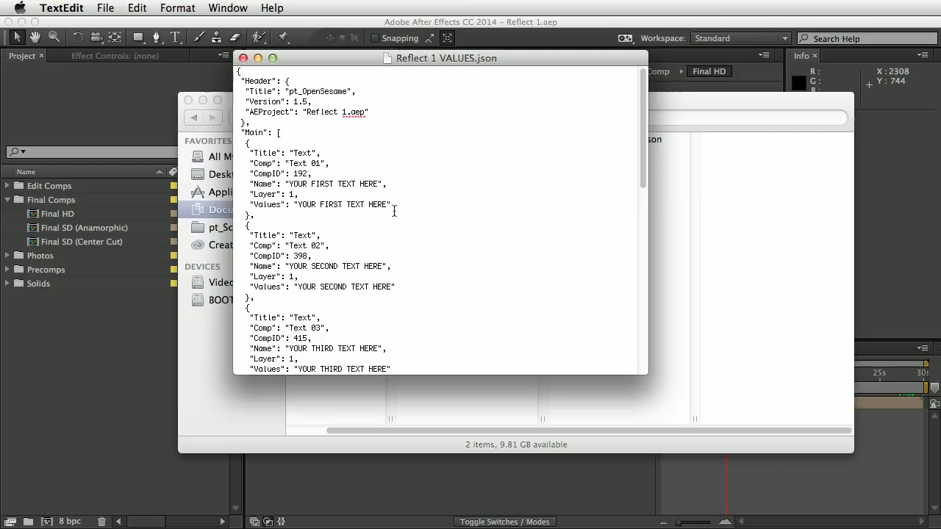
{"action": "left_click", "coordinate": [243, 58]}
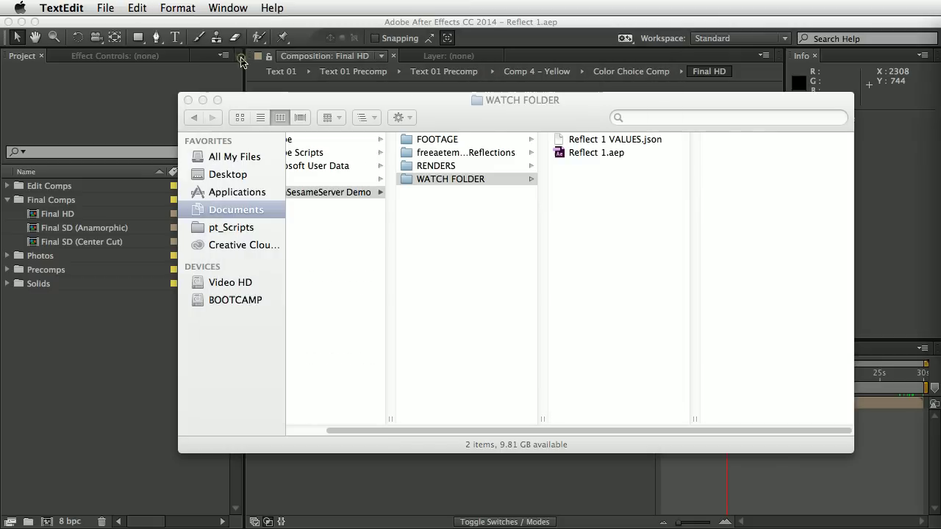
Delete Reflect 1 VALUES.json from WATCH FOLDER and return to After Effects.
{"action": "left_click", "coordinate": [594, 141]}
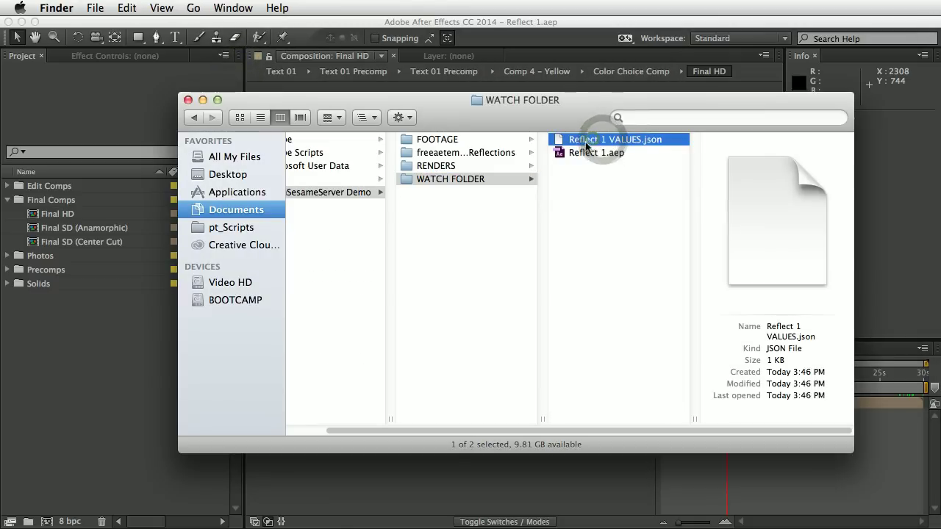
{"action": "left_click", "coordinate": [110, 394]}
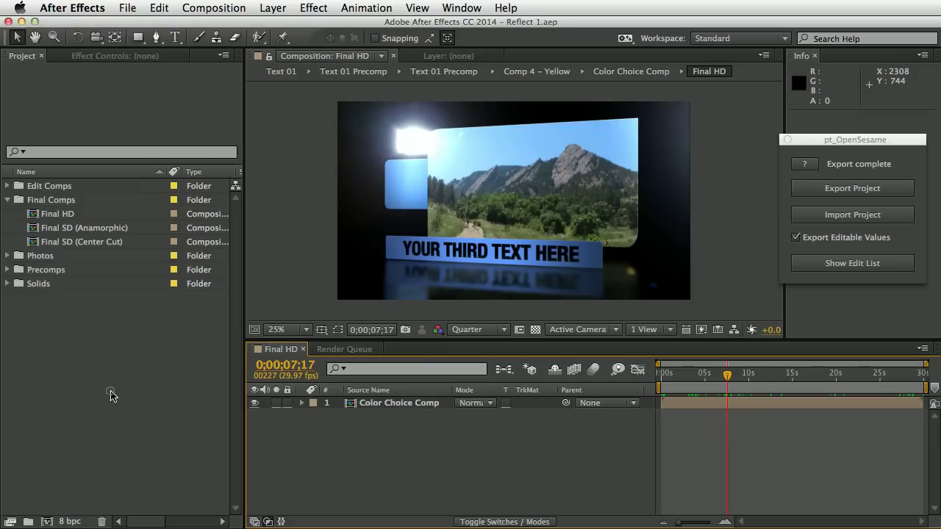
Change the pt_OpenSesame editable export format to Tab separated values (.tsv).
{"action": "left_click", "coordinate": [805, 163]}
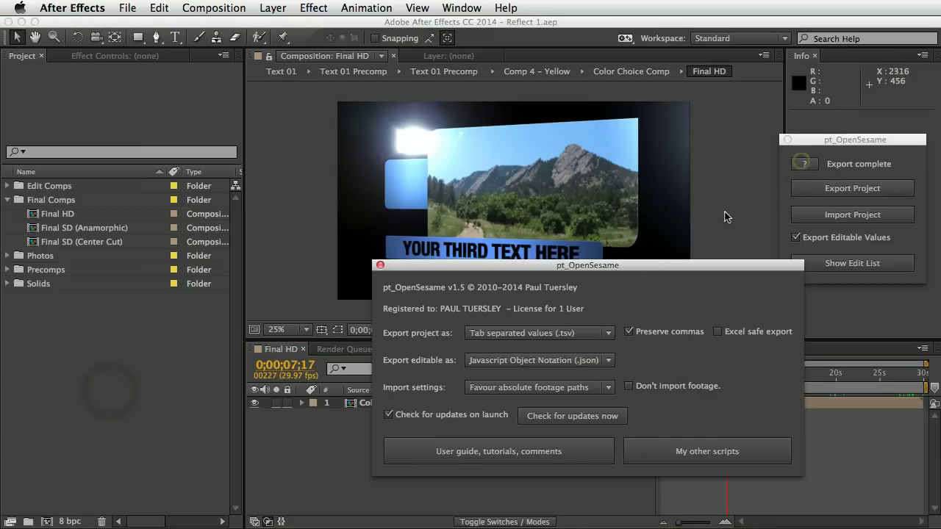
{"action": "left_click", "coordinate": [546, 360]}
{"action": "left_click", "coordinate": [538, 375]}
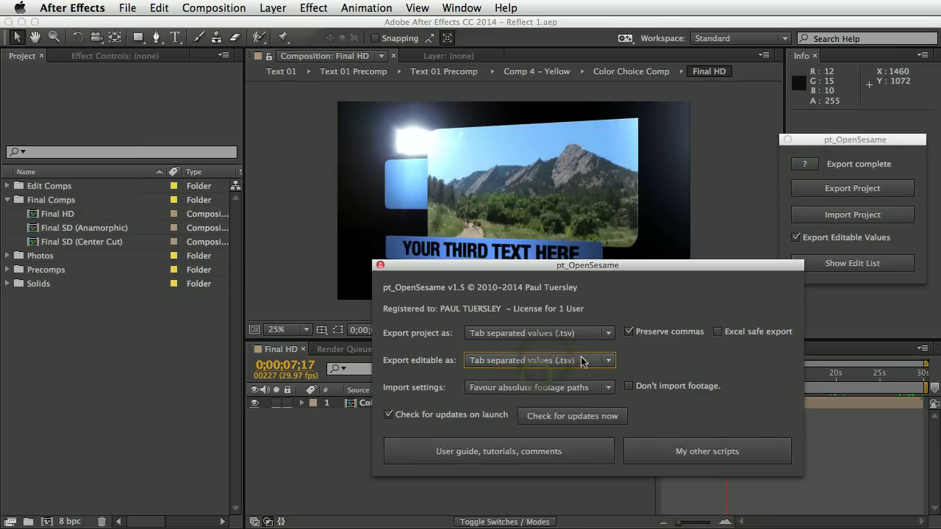
{"action": "left_click", "coordinate": [380, 266]}
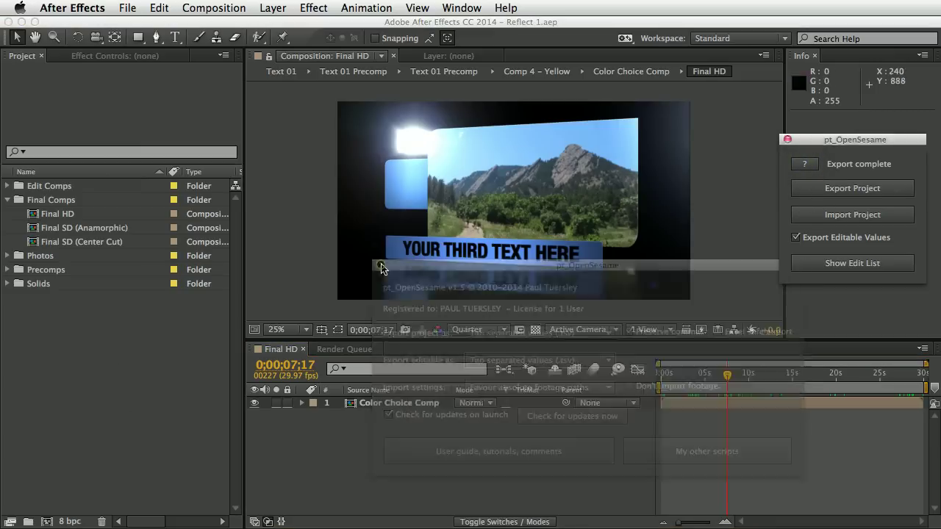
Add the Final HD comp to the render queue and set its output to a QuickTime movie named Final HD in RENDERS.
{"action": "left_click", "coordinate": [355, 349]}
{"action": "left_click_drag", "start_coordinate": [62, 217], "coordinate": [416, 470]}
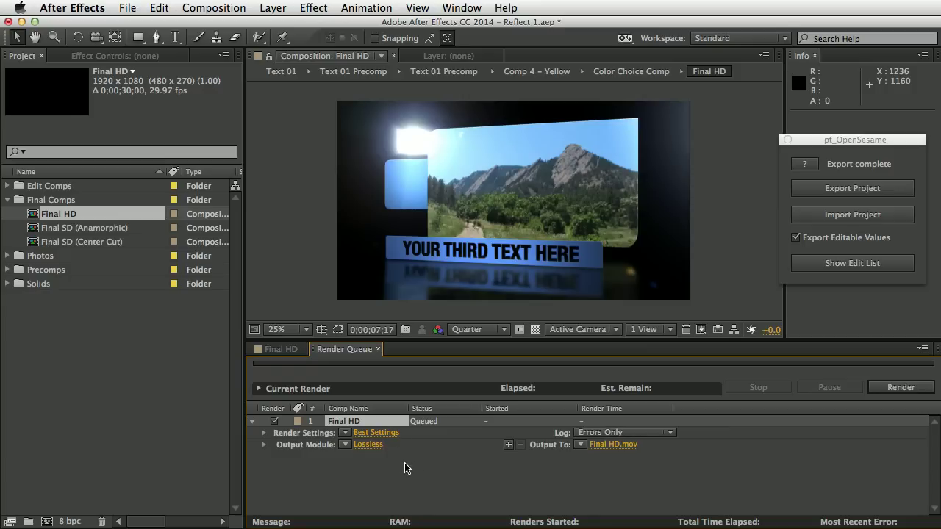
{"action": "left_click", "coordinate": [627, 447]}
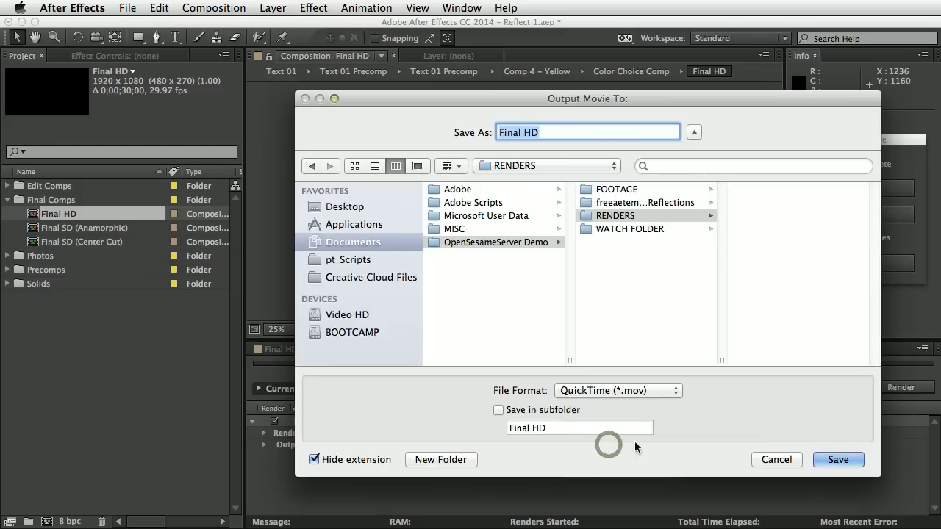
{"action": "left_click", "coordinate": [839, 460]}
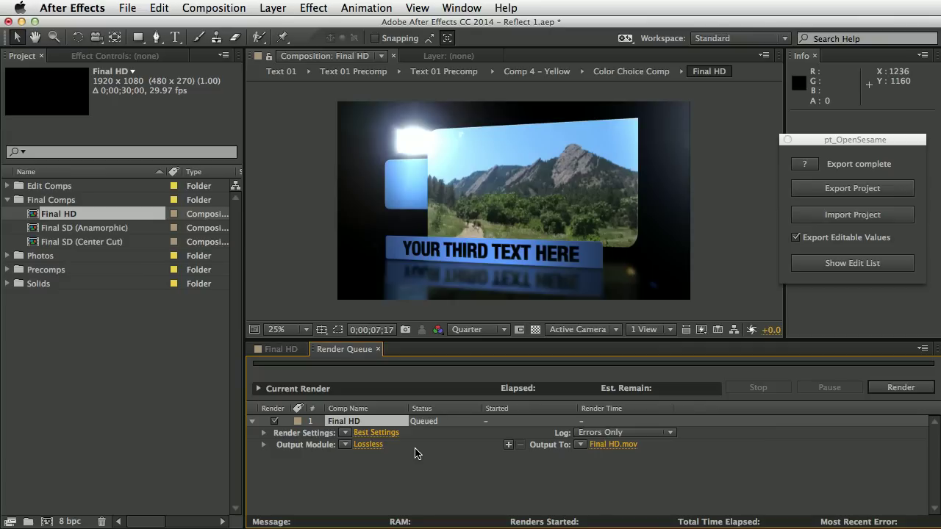
Export the project with its editable values to WATCH FOLDER, replacing the existing Reflect 1.aep.
{"action": "left_click", "coordinate": [829, 190]}
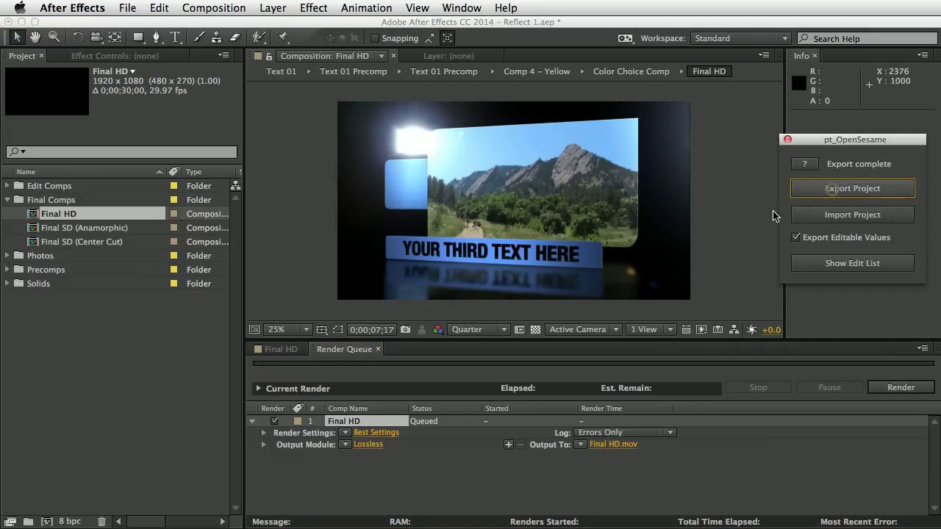
{"action": "left_click", "coordinate": [838, 459]}
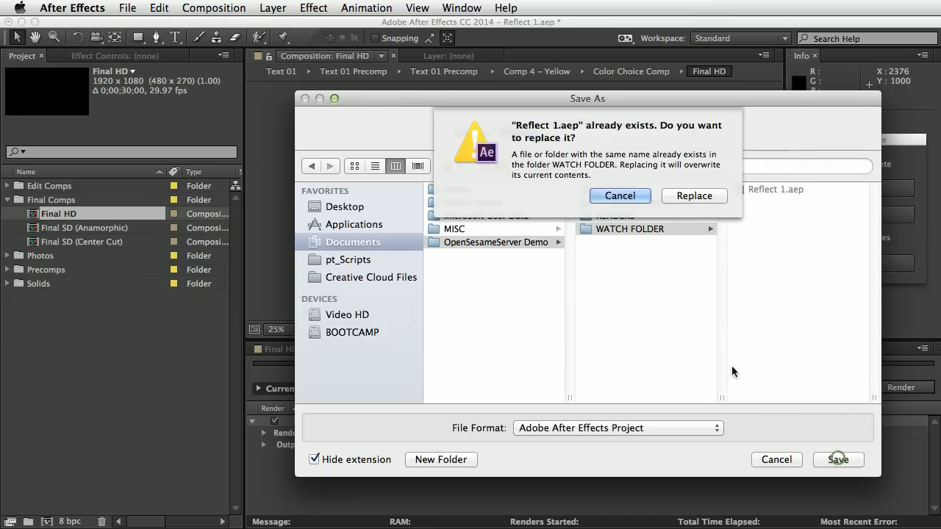
{"action": "left_click", "coordinate": [696, 193]}
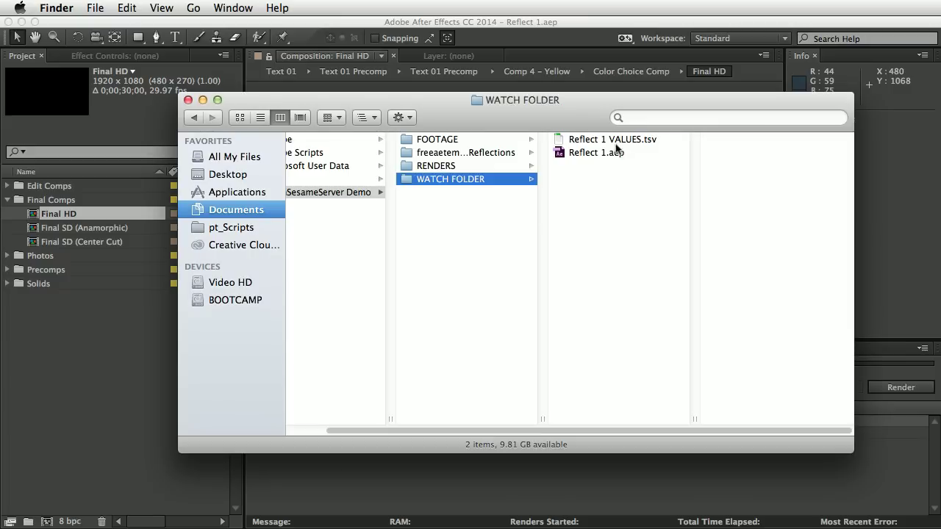
Open Reflect 1 VALUES.tsv from WATCH FOLDER in TextEdit, examine its tab-separated entries in a widened window, and close it.
{"action": "left_click_drag", "start_coordinate": [622, 143], "coordinate": [674, 194]}
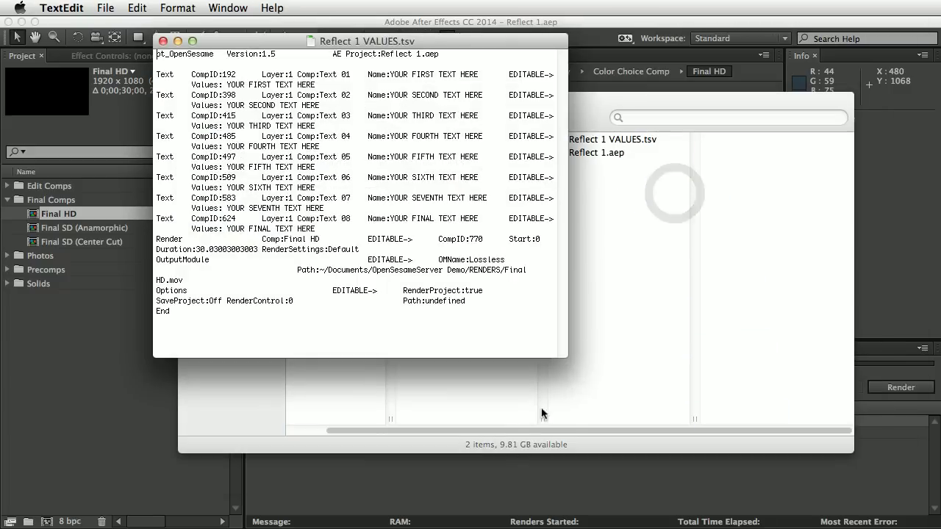
{"action": "left_click_drag", "start_coordinate": [589, 319], "coordinate": [896, 315]}
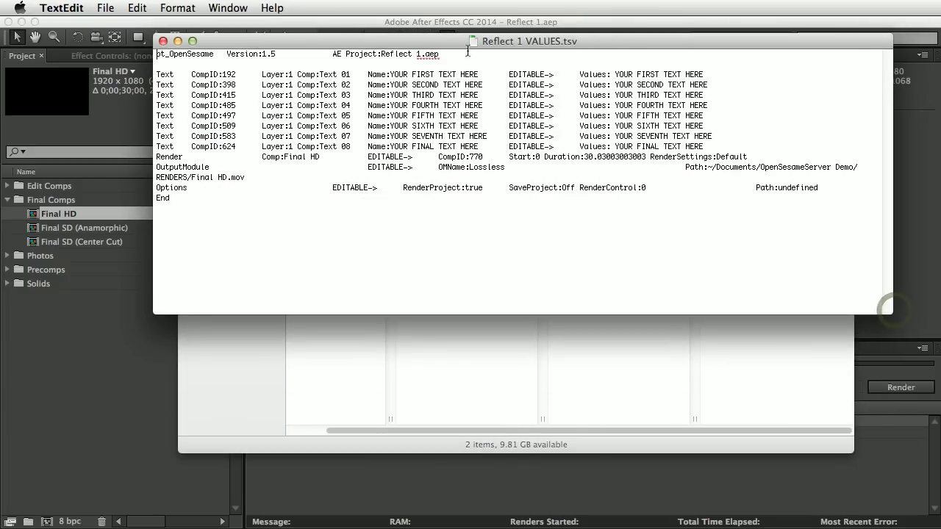
{"action": "left_click_drag", "start_coordinate": [453, 41], "coordinate": [428, 117]}
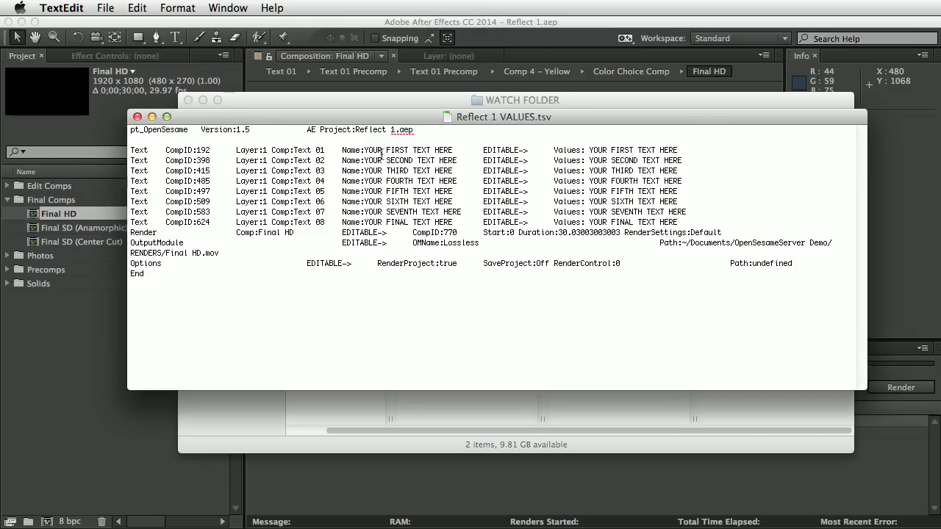
{"action": "left_click", "coordinate": [476, 150]}
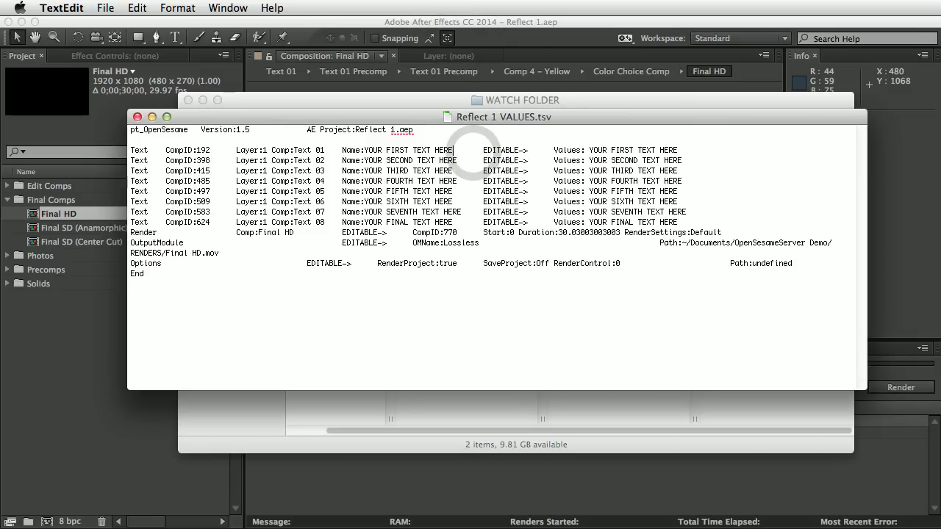
{"action": "left_click", "coordinate": [137, 117]}
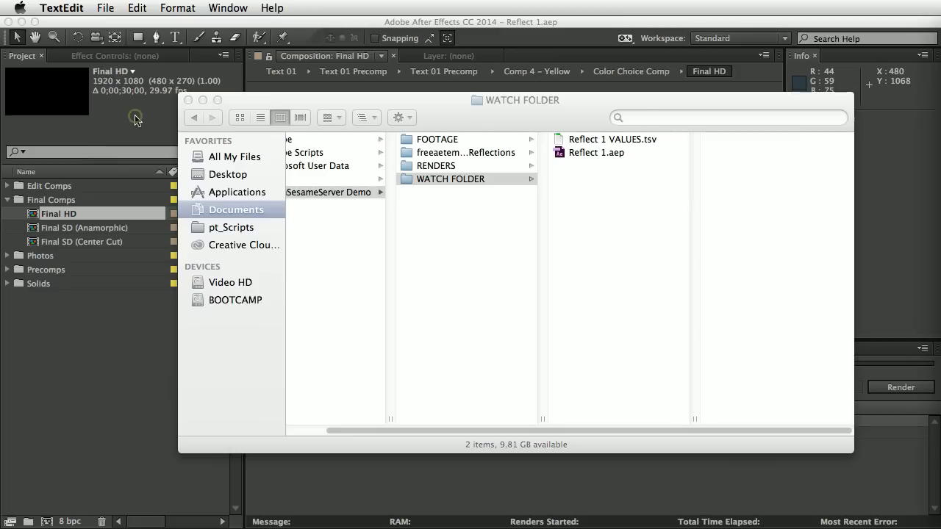
Open Reflect 1 VALUES.tsv from WATCH FOLDER in Excel and shrink the spreadsheet window to fit the screen.
{"action": "left_click", "coordinate": [616, 107]}
{"action": "double_click", "coordinate": [618, 141]}
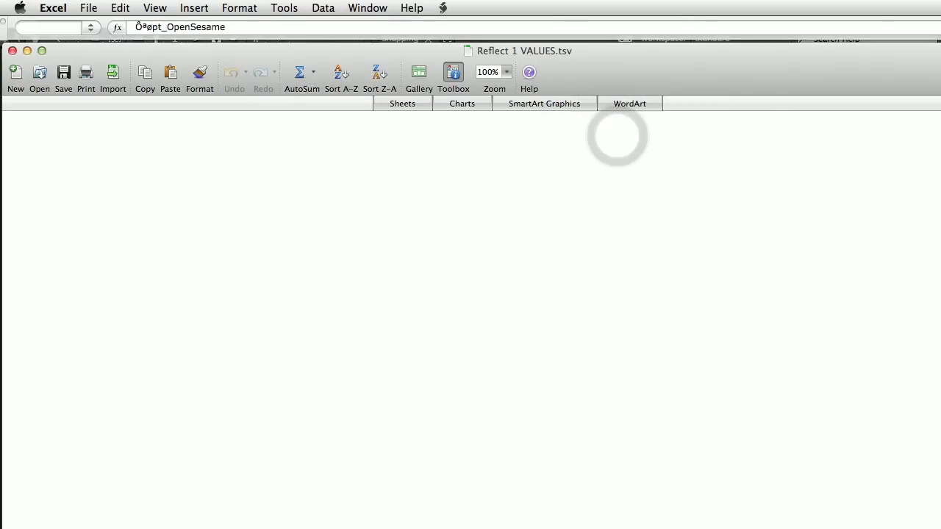
{"action": "left_click_drag", "start_coordinate": [938, 527], "coordinate": [843, 392]}
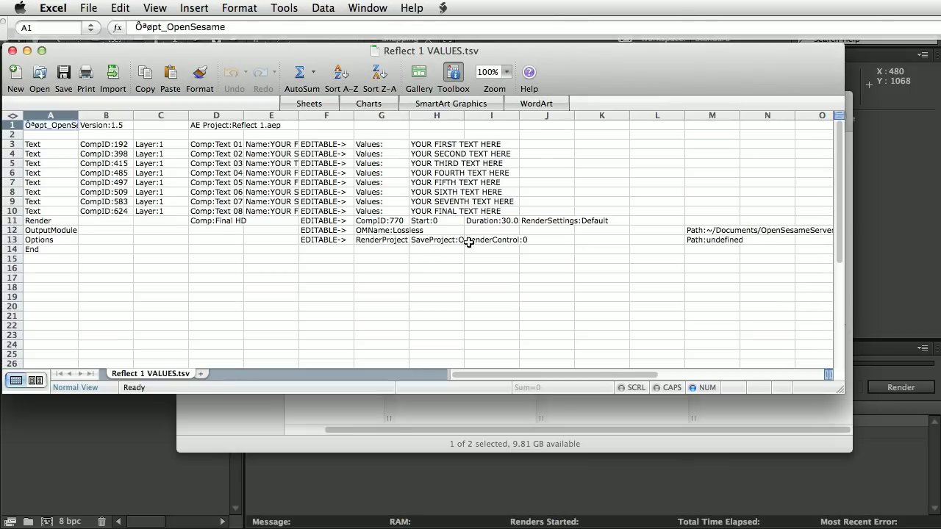
Examine the spreadsheet's project name and the text rows' comp IDs, layer numbers, comp names, layer names and editable values.
{"action": "left_click", "coordinate": [211, 126]}
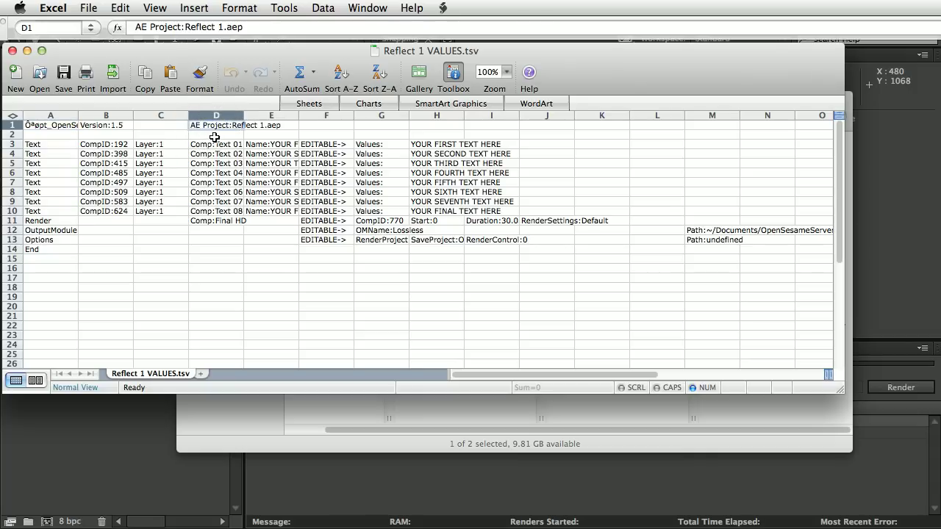
{"action": "left_click_drag", "start_coordinate": [92, 144], "coordinate": [159, 210]}
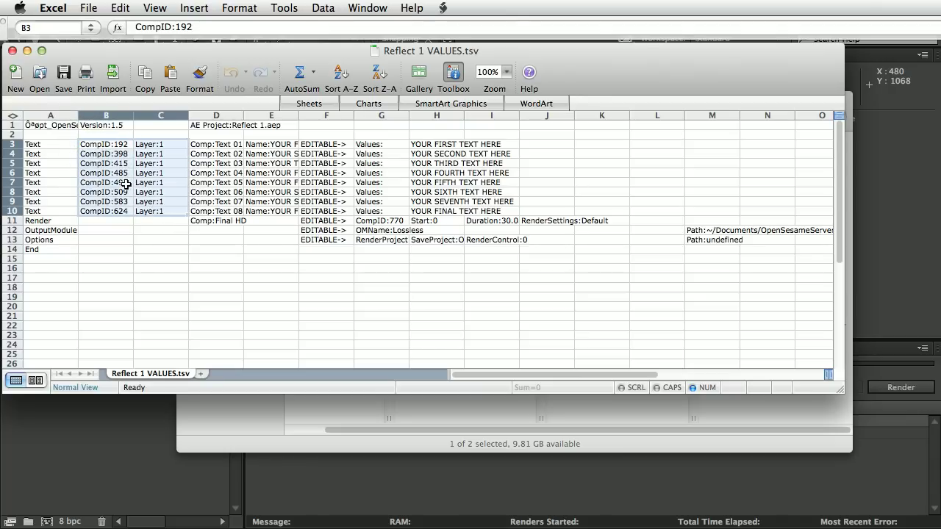
{"action": "left_click", "coordinate": [208, 146]}
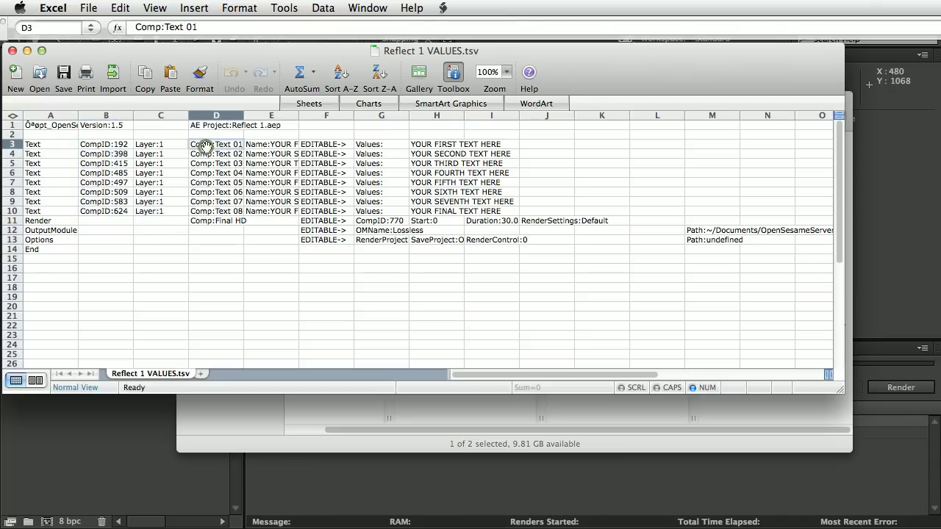
{"action": "left_click", "coordinate": [262, 146]}
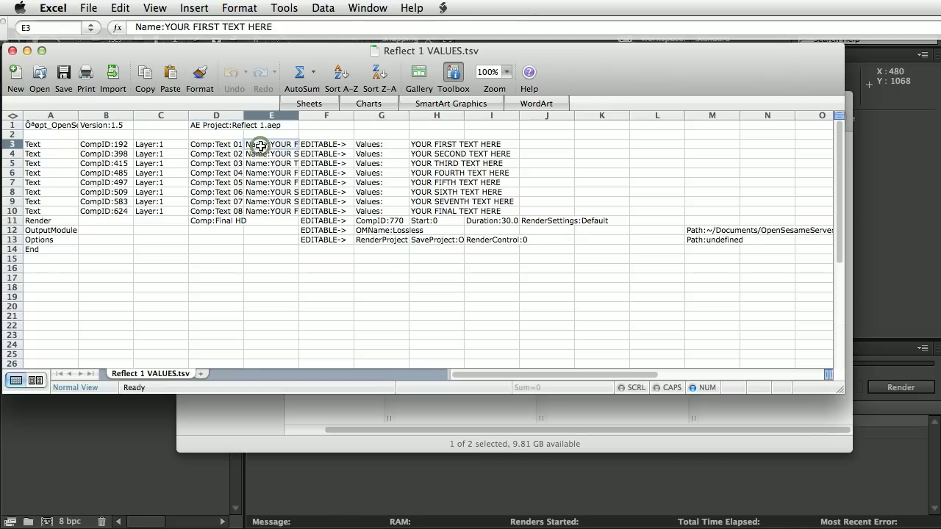
{"action": "left_click", "coordinate": [435, 144]}
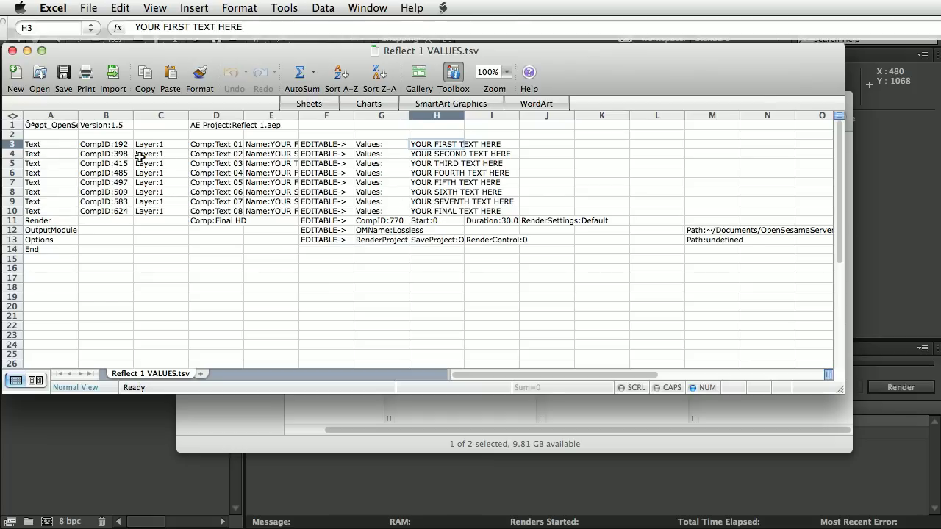
{"action": "left_click", "coordinate": [106, 144]}
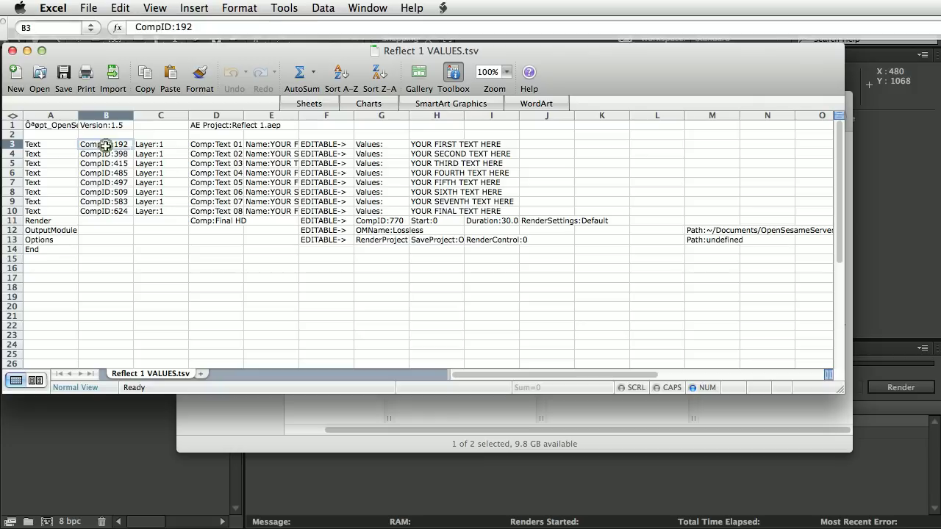
{"action": "left_click_drag", "start_coordinate": [170, 27], "coordinate": [150, 26]}
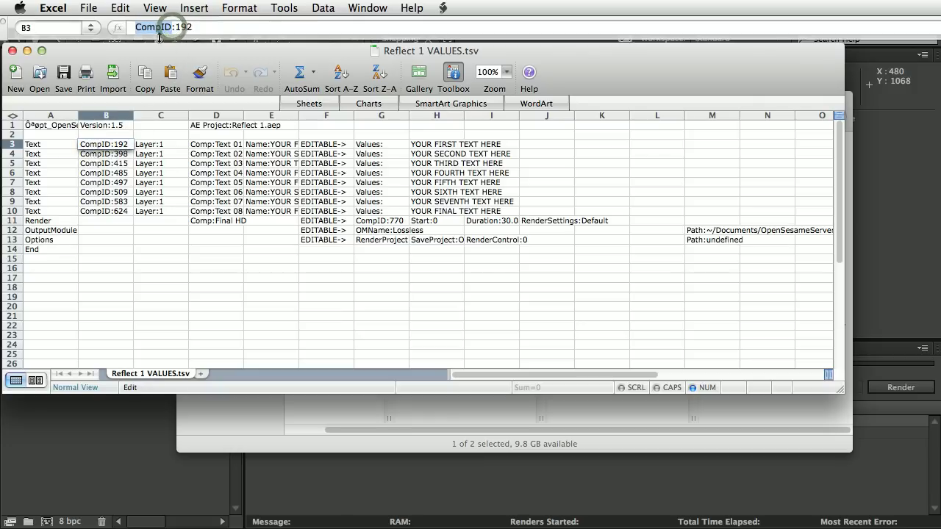
{"action": "left_click", "coordinate": [170, 27]}
{"action": "triple_click", "coordinate": [189, 30]}
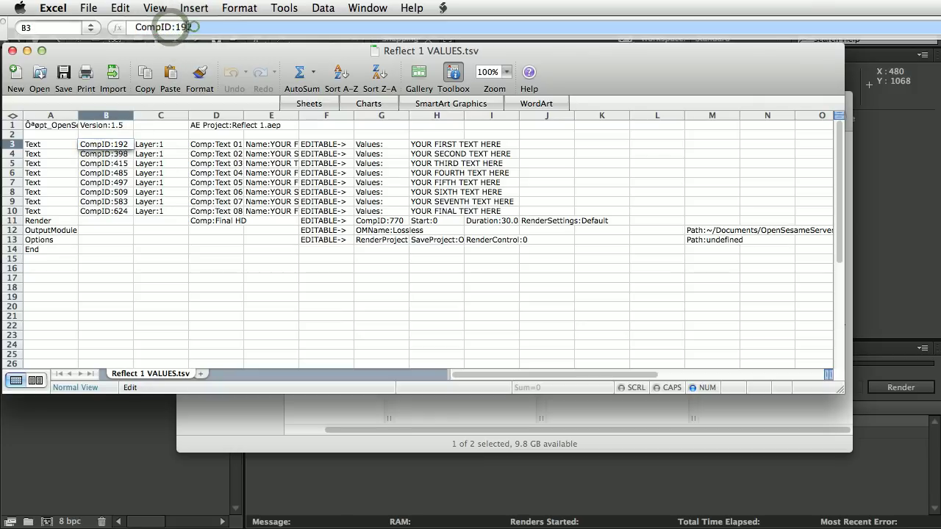
{"action": "left_click", "coordinate": [333, 277]}
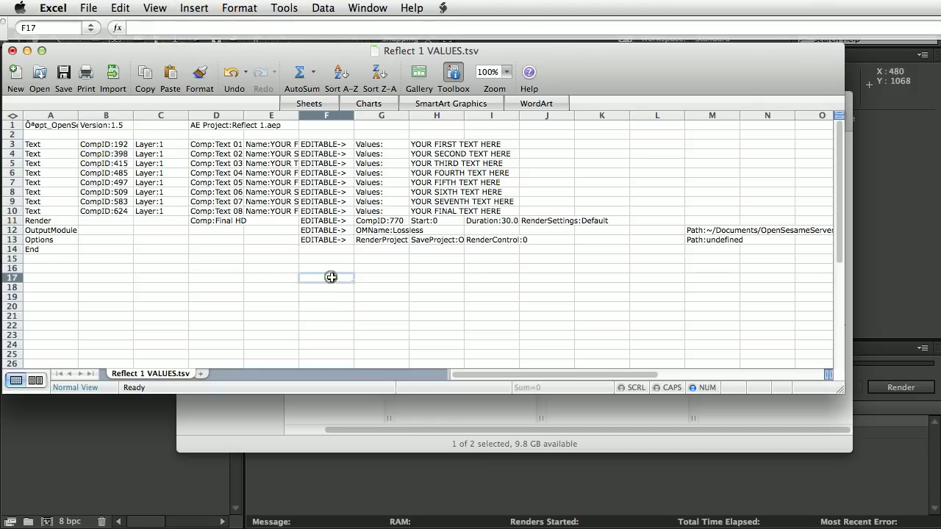
Examine the first editable text value and the Render and OutputModule rows of the spreadsheet.
{"action": "left_click", "coordinate": [428, 145]}
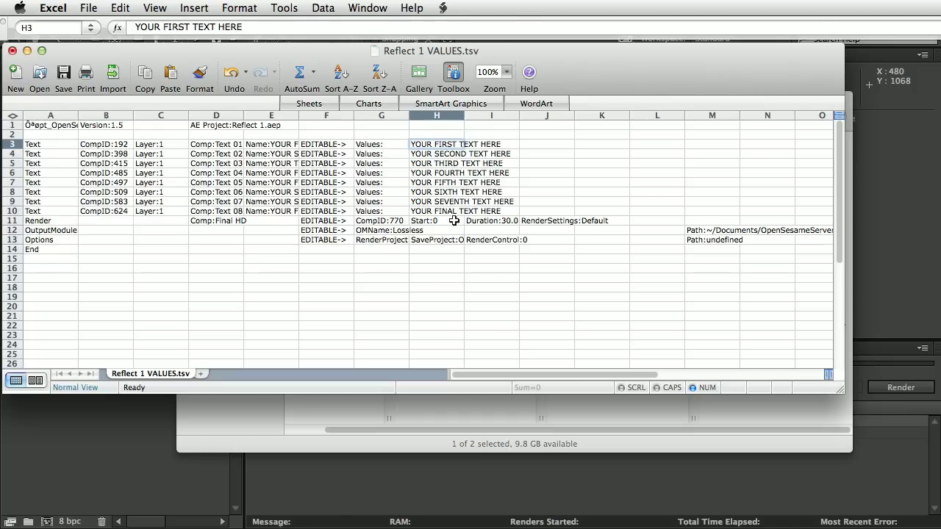
{"action": "left_click_drag", "start_coordinate": [434, 278], "coordinate": [409, 277]}
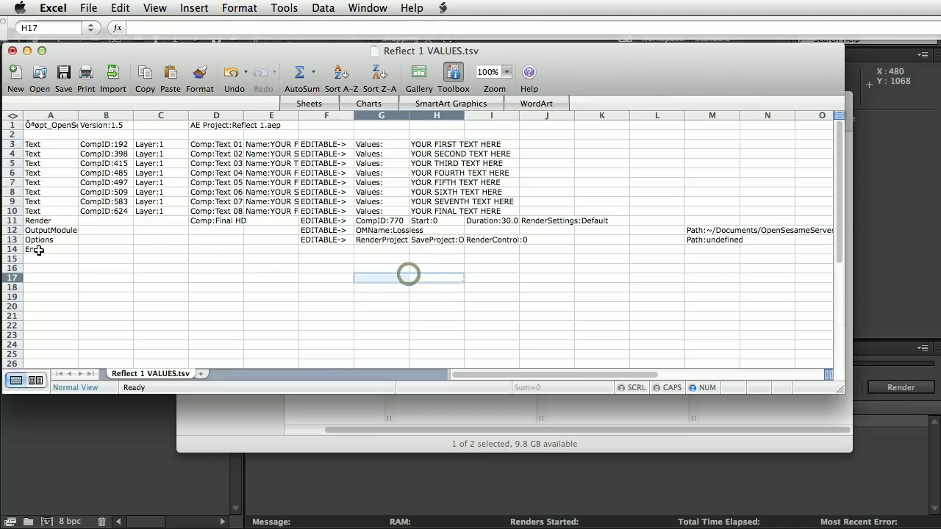
{"action": "left_click", "coordinate": [13, 220]}
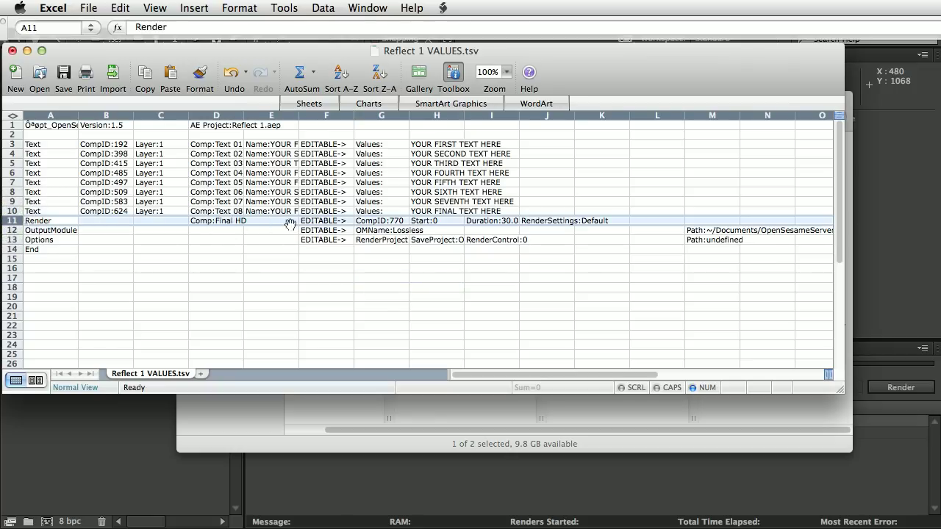
{"action": "left_click", "coordinate": [480, 277]}
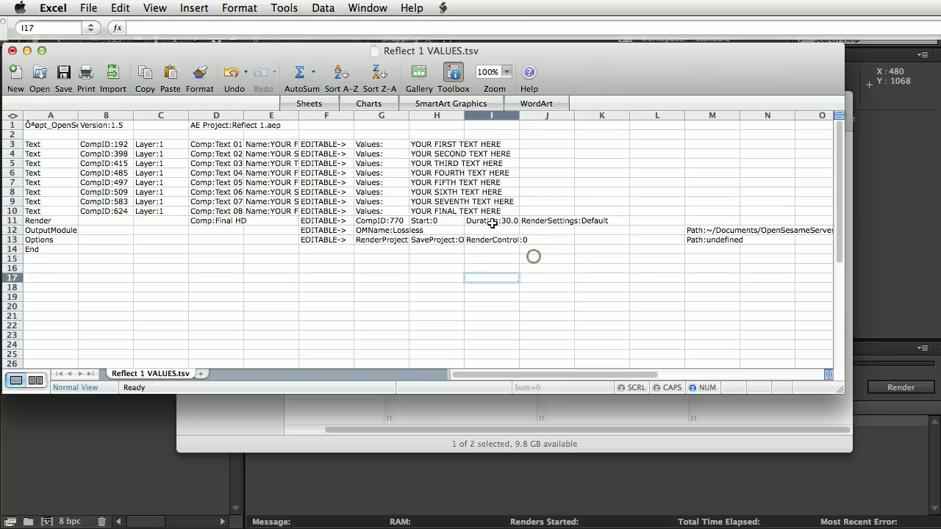
{"action": "left_click", "coordinate": [12, 231]}
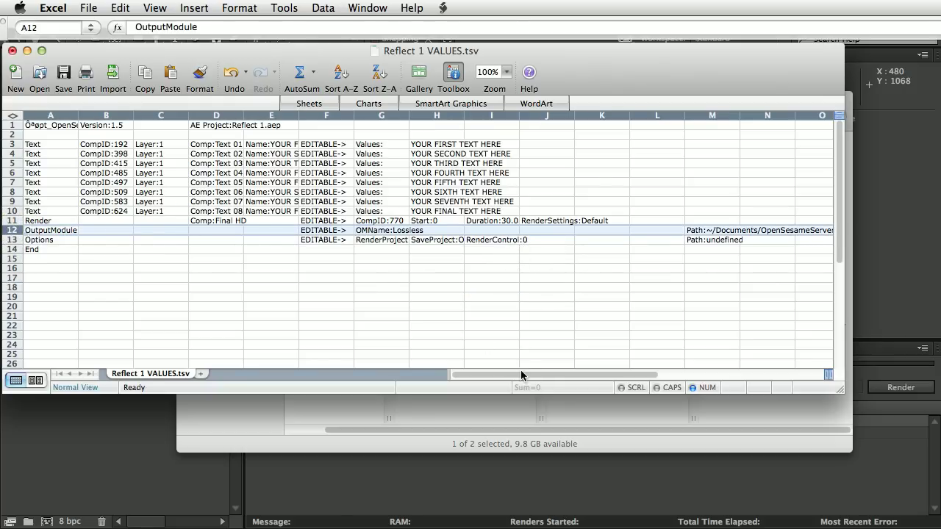
{"action": "left_click_drag", "start_coordinate": [525, 379], "coordinate": [502, 379]}
Copy the eight Colorado captions from column D of reflect text.txt into Reflect 1 VALUES.tsv, starting at cell H3.
{"action": "key", "text": "super+grave"}
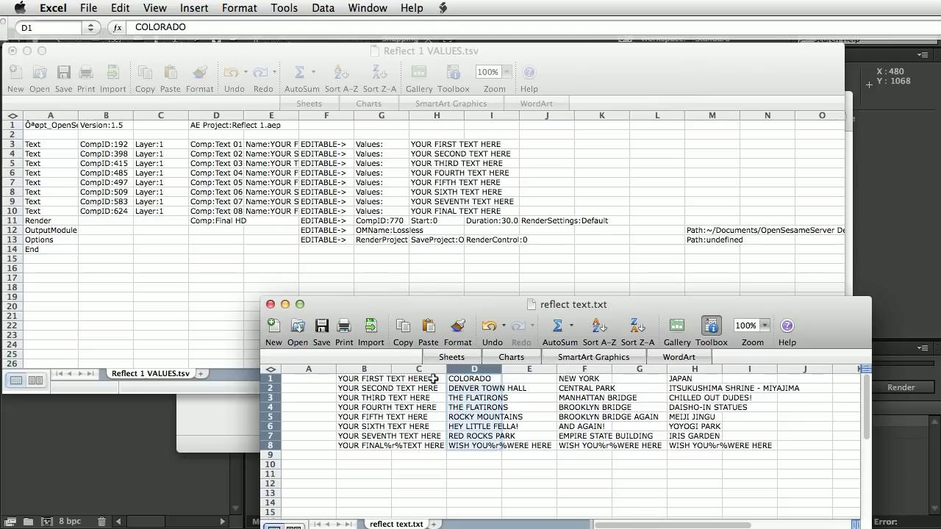
{"action": "left_click", "coordinate": [488, 475]}
{"action": "left_click_drag", "start_coordinate": [470, 378], "coordinate": [488, 448]}
{"action": "key", "text": "super+c"}
{"action": "left_click", "coordinate": [442, 251]}
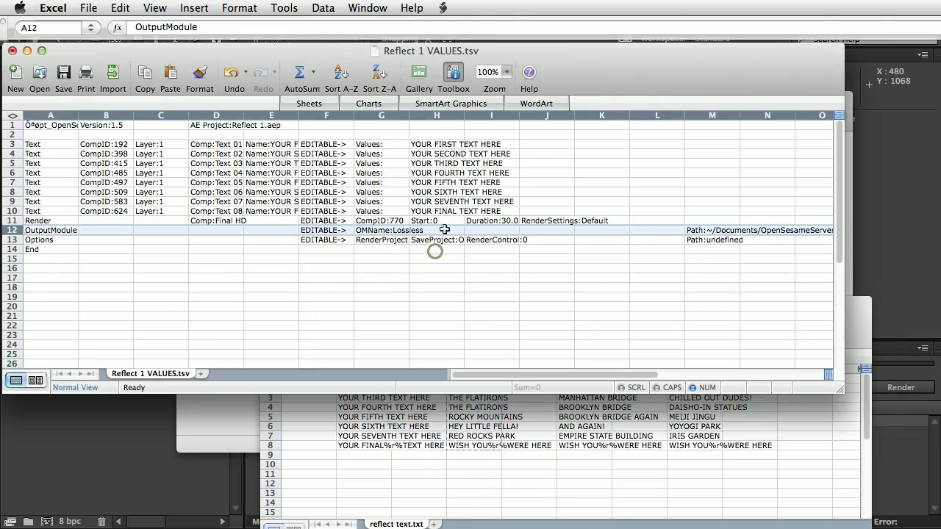
{"action": "left_click", "coordinate": [427, 144]}
{"action": "key", "text": "super+v"}
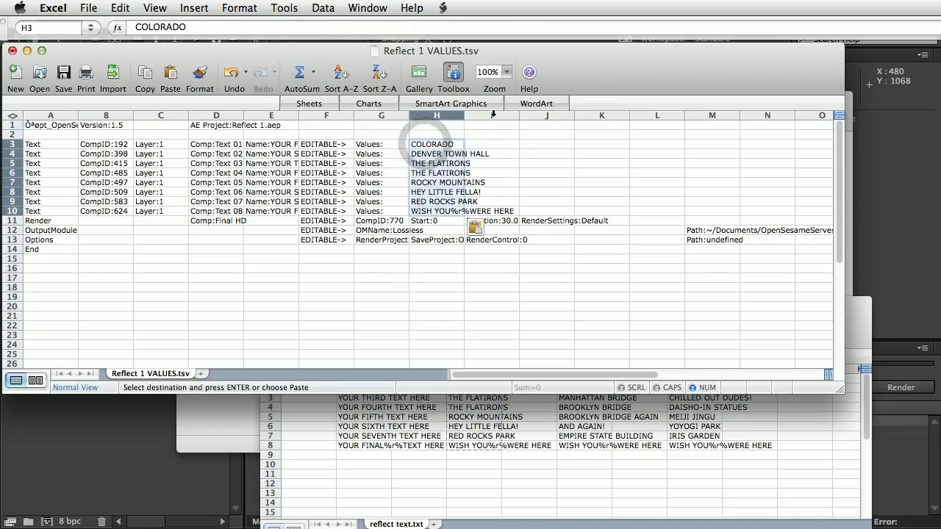
Change the movie file name in the OutputModule path in cell M12 to Final HD_Colorado.mov.
{"action": "left_click_drag", "start_coordinate": [574, 379], "coordinate": [616, 376]}
{"action": "left_click", "coordinate": [524, 231]}
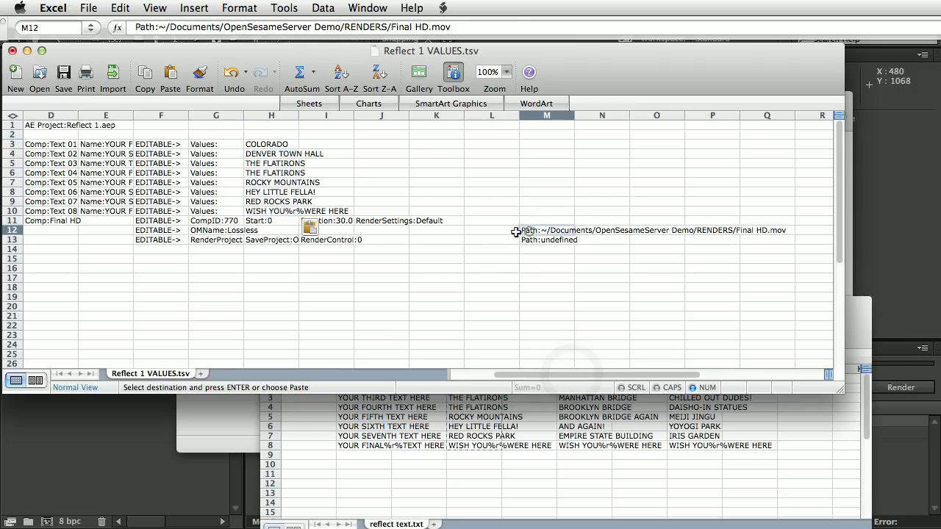
{"action": "left_click", "coordinate": [430, 26]}
{"action": "type", "text": "_c"}
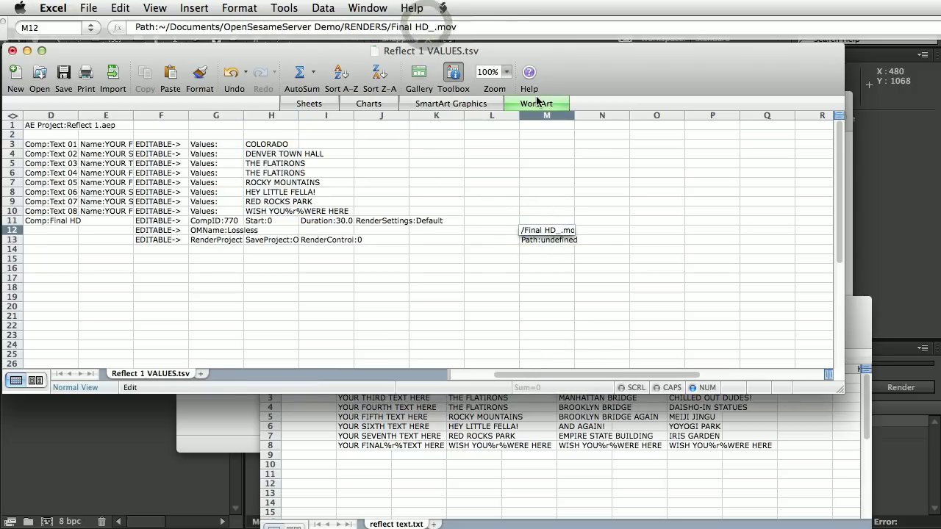
{"action": "type", "text": "olo"}
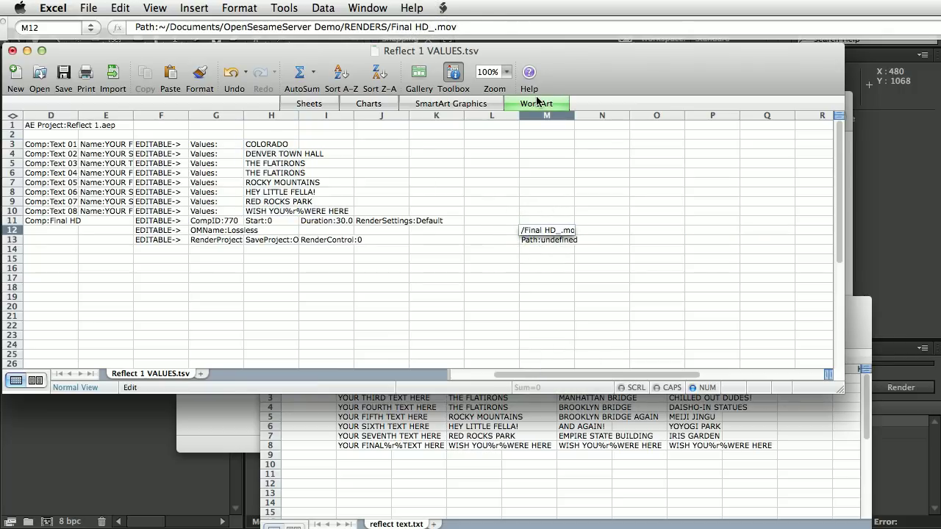
{"action": "type", "text": "rado"}
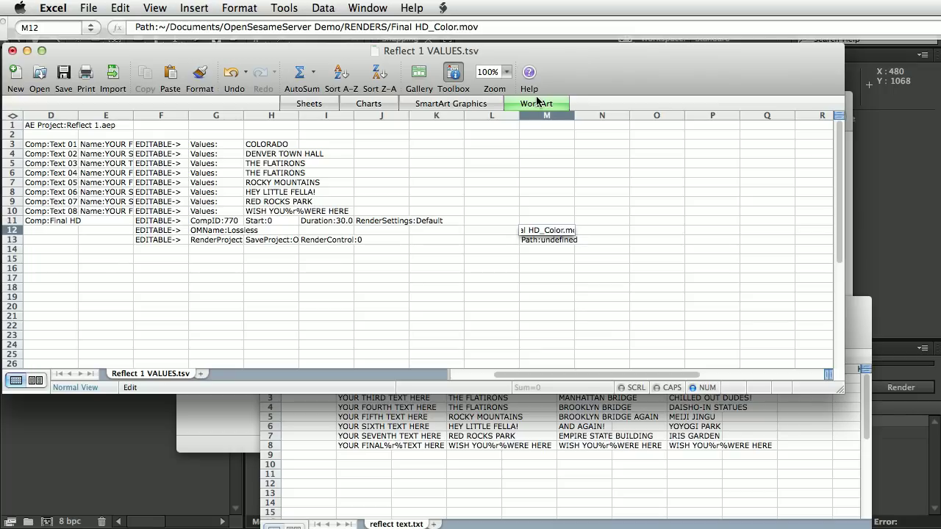
{"action": "key", "text": "Return"}
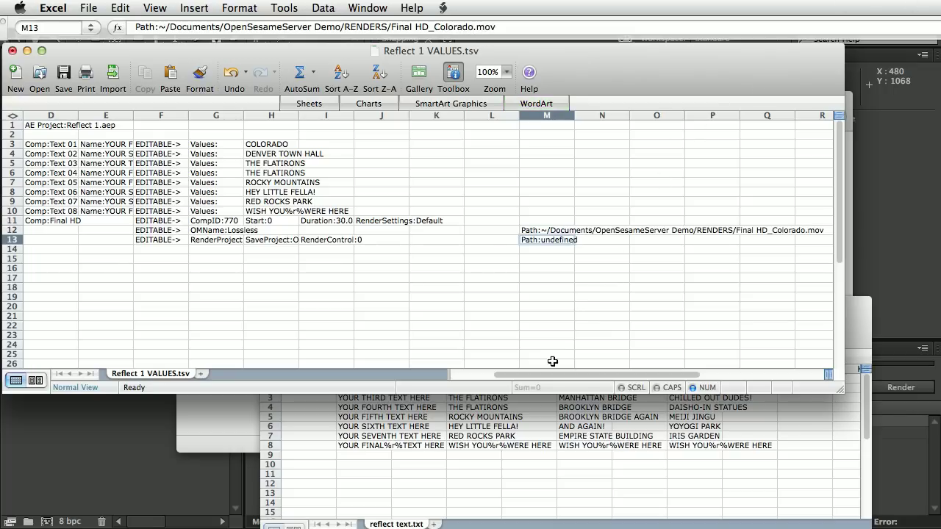
Switch to Finder and move Reflect 1 VALUES.tsv out of WATCH FOLDER into the OpenSesameServer Demo folder.
{"action": "left_click_drag", "start_coordinate": [543, 375], "coordinate": [474, 386]}
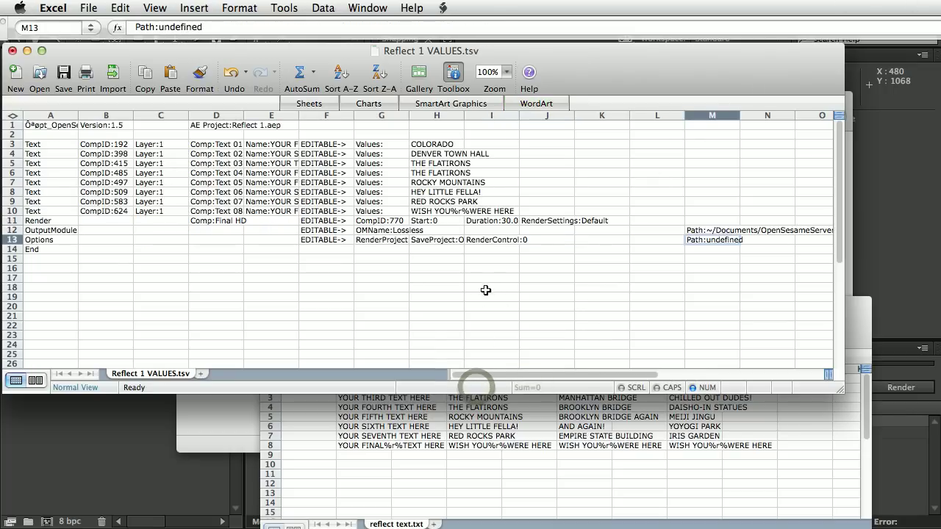
{"action": "key", "text": "super+Tab"}
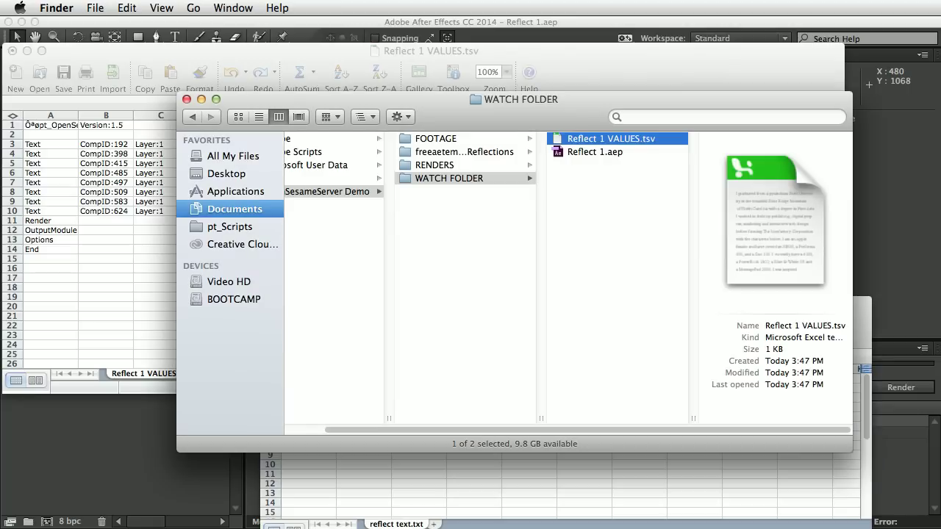
{"action": "left_click_drag", "start_coordinate": [609, 145], "coordinate": [462, 228]}
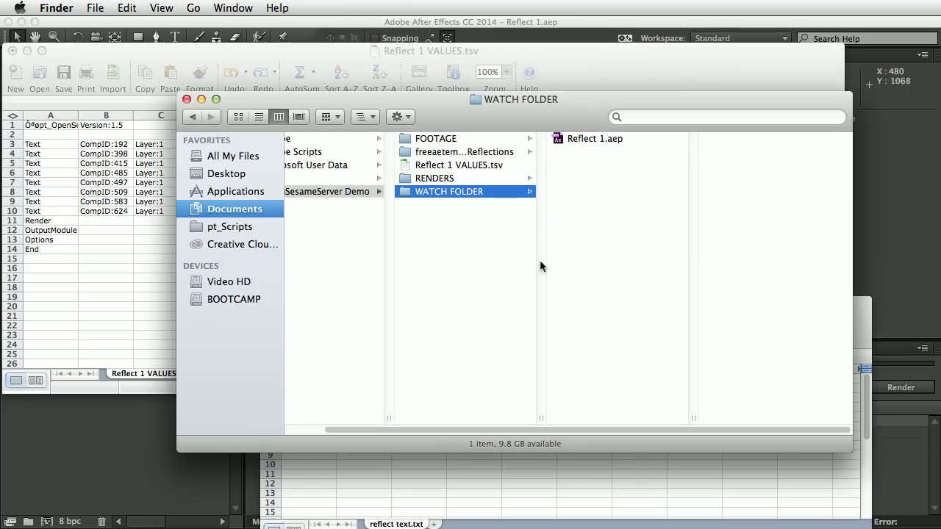
Switch to After Effects, close the pt_OpenSesame palette and launch the pt_OpenSesameServer script.
{"action": "left_click", "coordinate": [169, 474]}
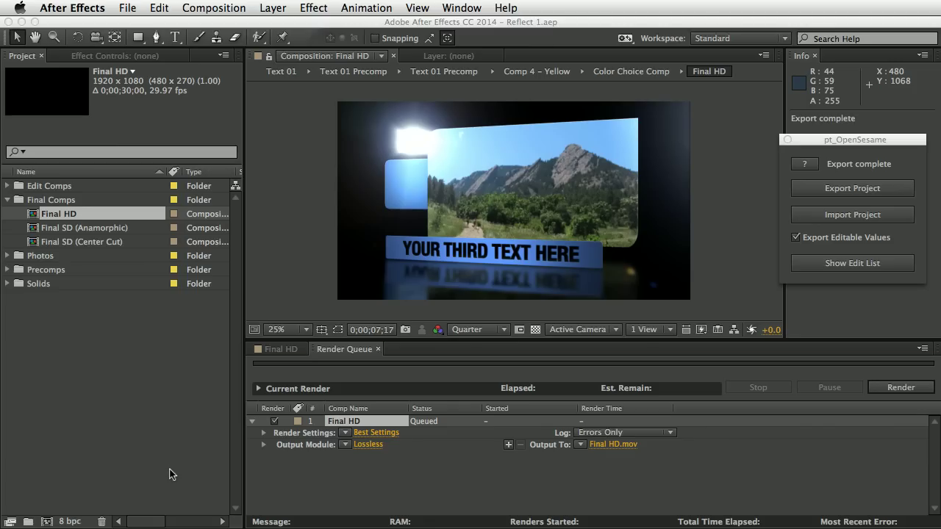
{"action": "left_click", "coordinate": [787, 140]}
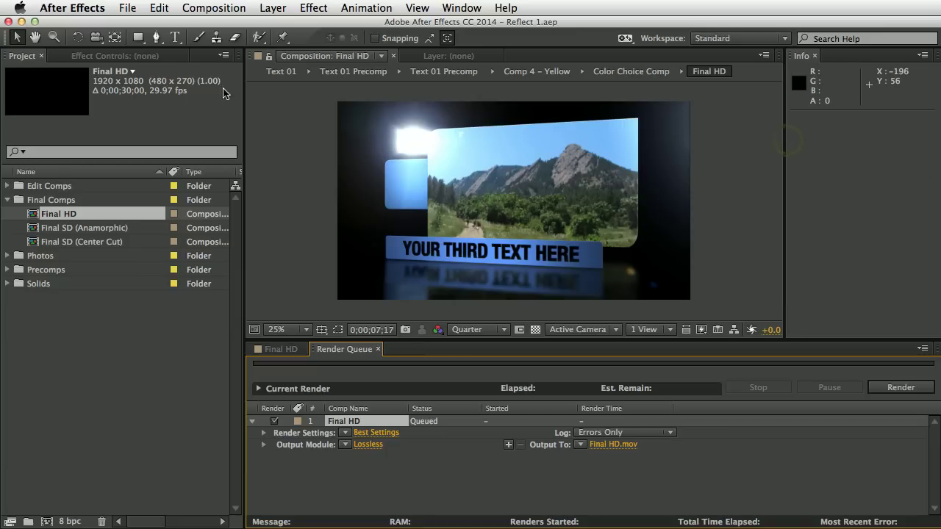
{"action": "left_click", "coordinate": [128, 7]}
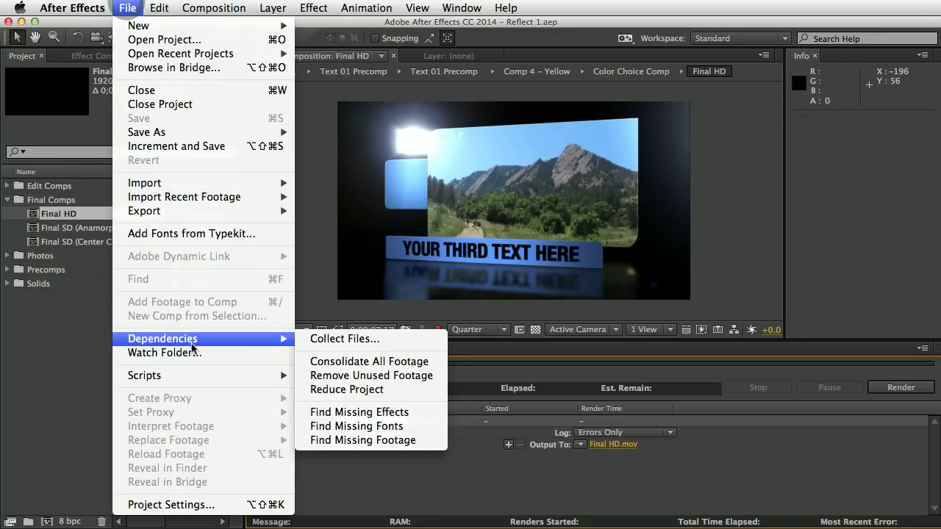
{"action": "mouse_move", "coordinate": [200, 381]}
{"action": "left_click", "coordinate": [375, 497]}
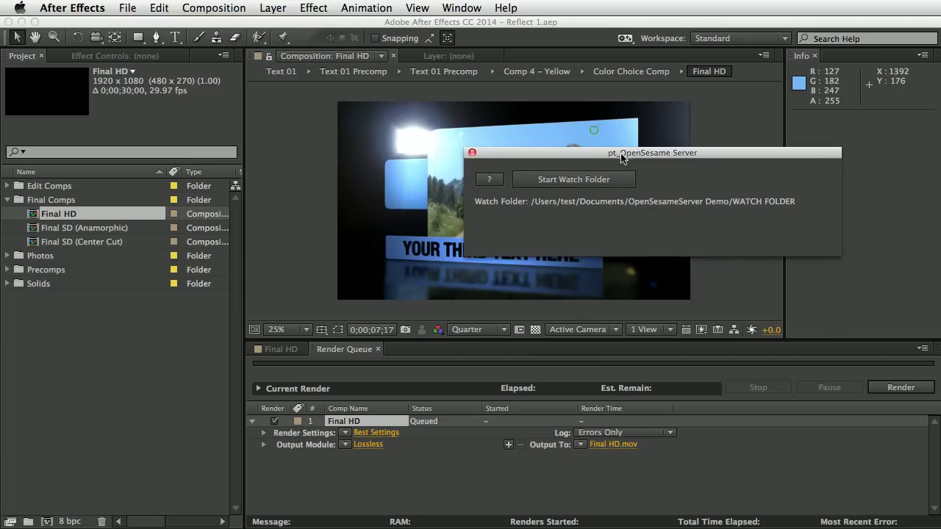
Open the OpenSesame Server settings and review the footage path import options and the watch folder location.
{"action": "left_click", "coordinate": [489, 184]}
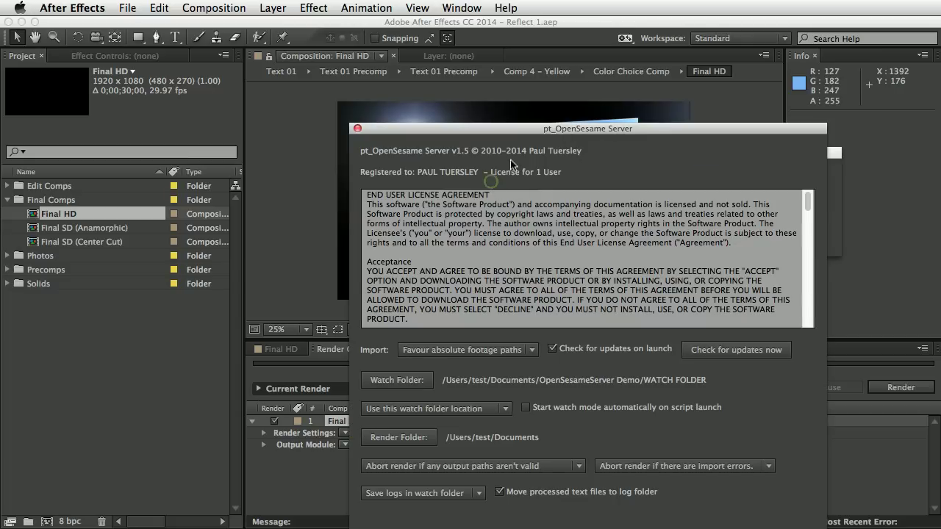
{"action": "left_click_drag", "start_coordinate": [544, 132], "coordinate": [497, 8]}
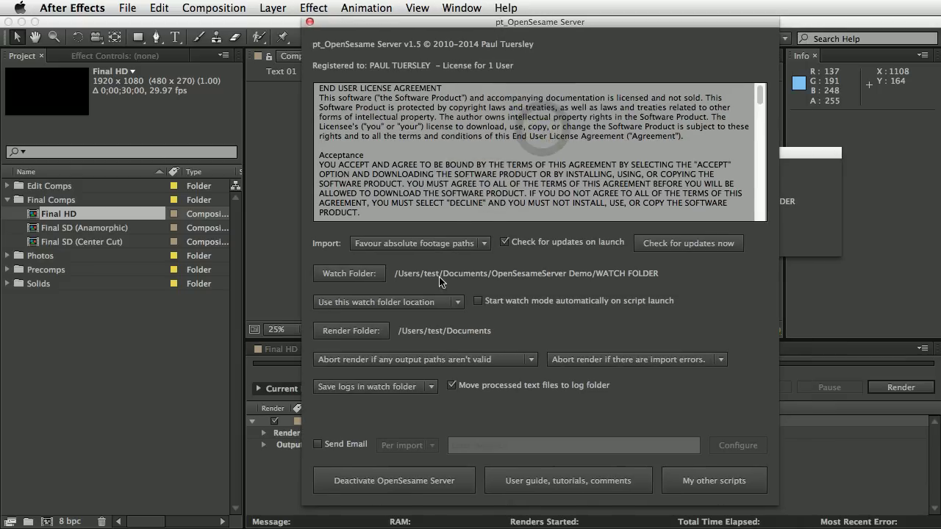
{"action": "left_click", "coordinate": [408, 244]}
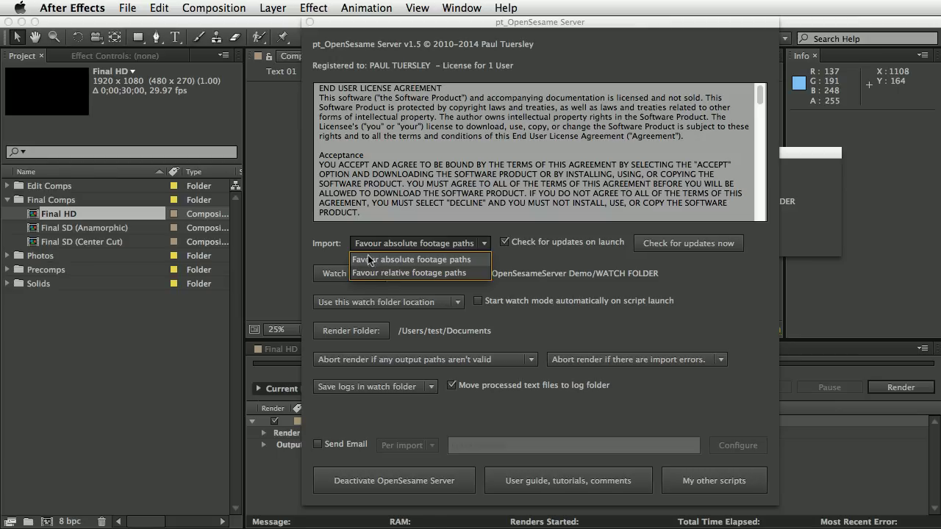
{"action": "left_click", "coordinate": [325, 257]}
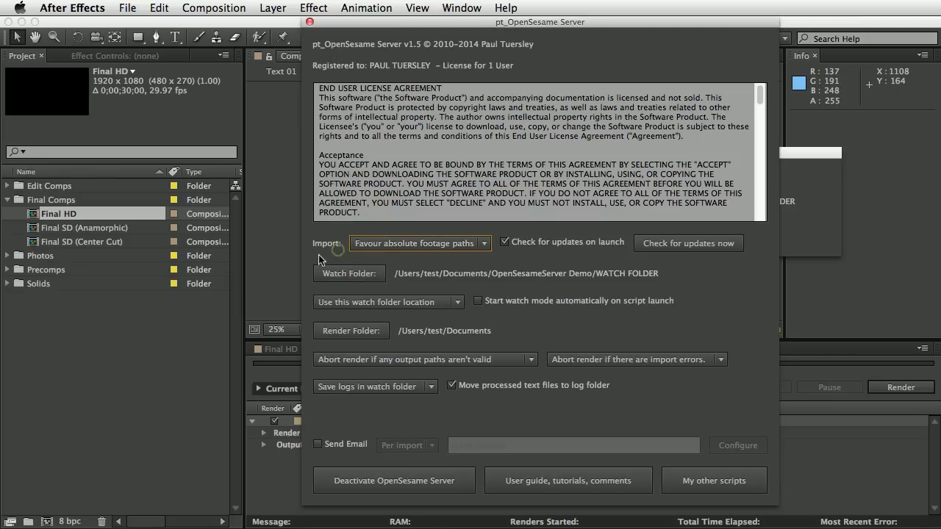
{"action": "left_click", "coordinate": [351, 274]}
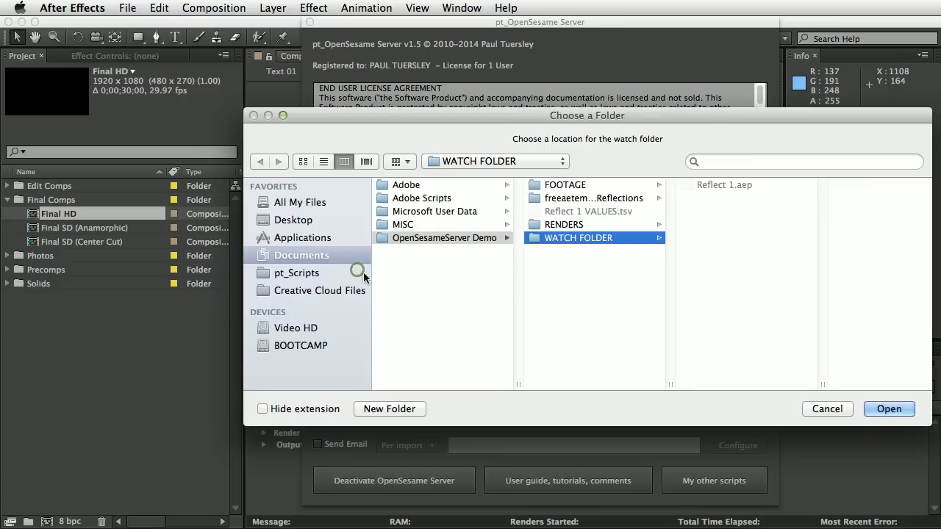
{"action": "left_click", "coordinate": [889, 409]}
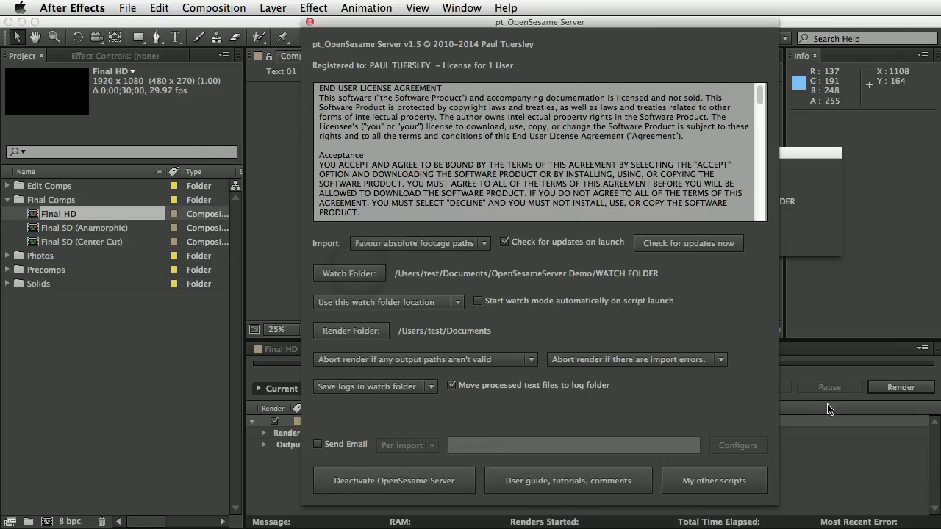
Try always asking to select the watch folder and starting watch mode automatically on script launch.
{"action": "left_click", "coordinate": [381, 303]}
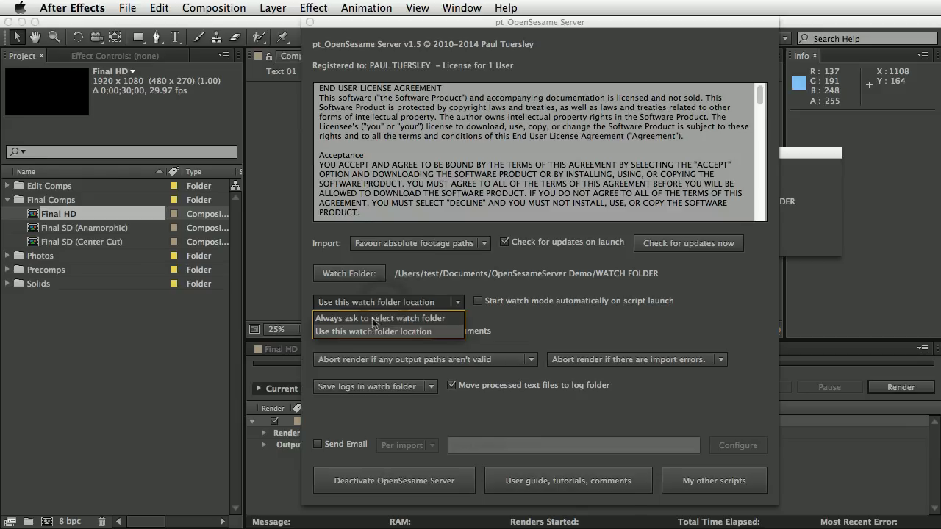
{"action": "left_click", "coordinate": [401, 319]}
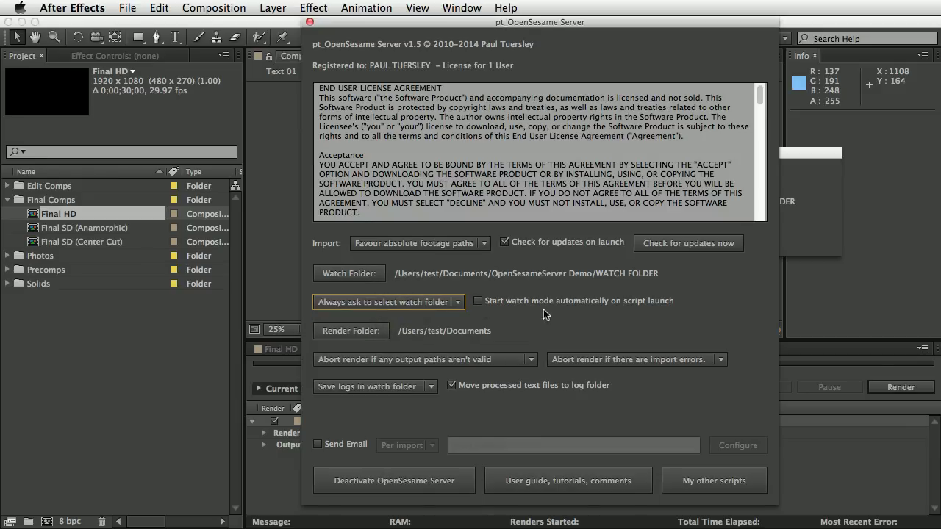
{"action": "left_click", "coordinate": [479, 302]}
{"action": "left_click", "coordinate": [479, 303]}
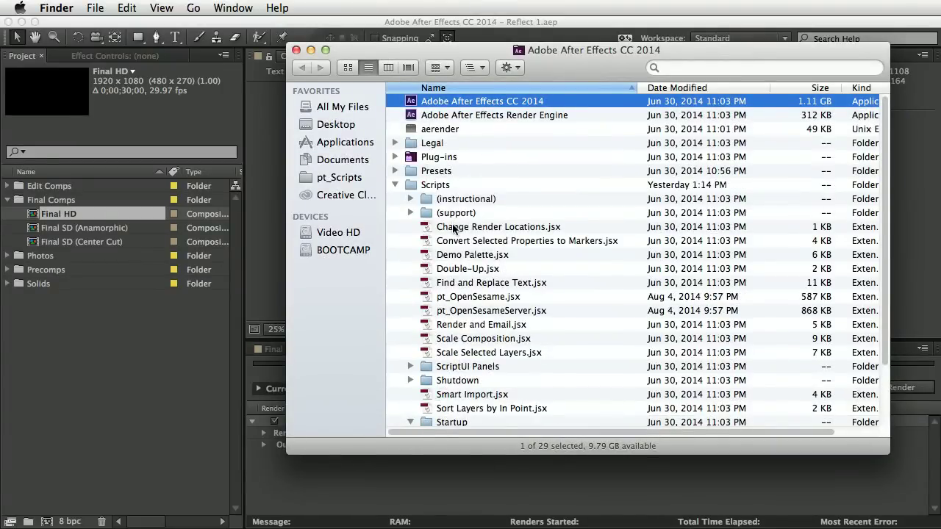
Examine the Startup folder within the Scripts folder of Adobe After Effects CC 2014 in Finder, and close that window.
{"action": "scroll", "coordinate": [888, 265], "scroll_direction": "down", "scroll_amount": 5}
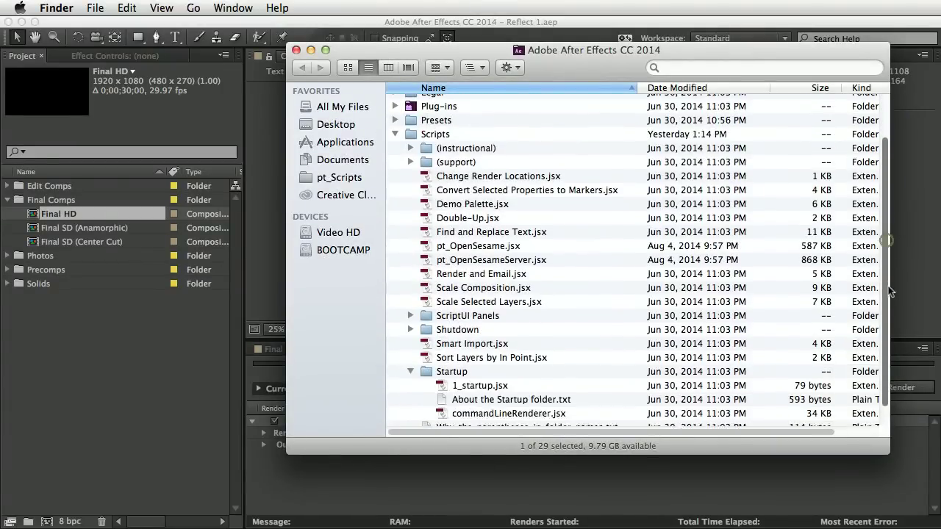
{"action": "left_click", "coordinate": [456, 351]}
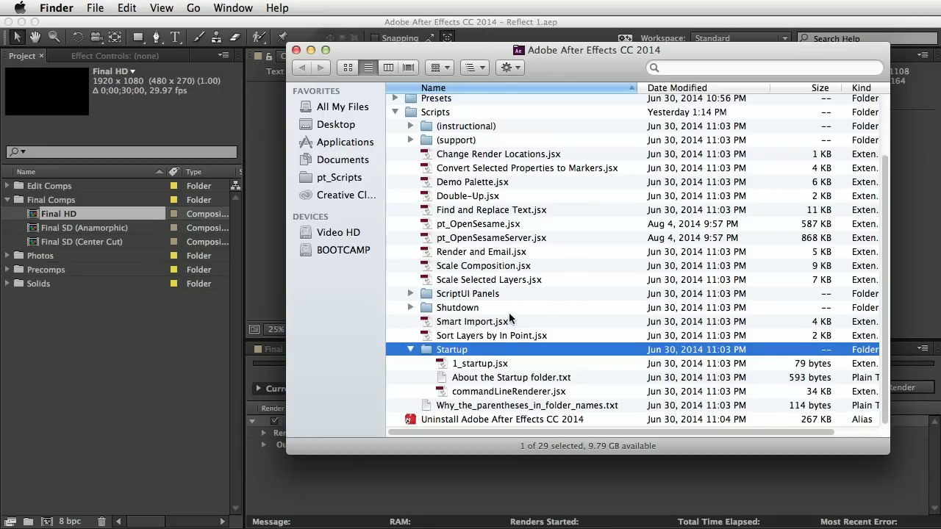
{"action": "left_click", "coordinate": [296, 50]}
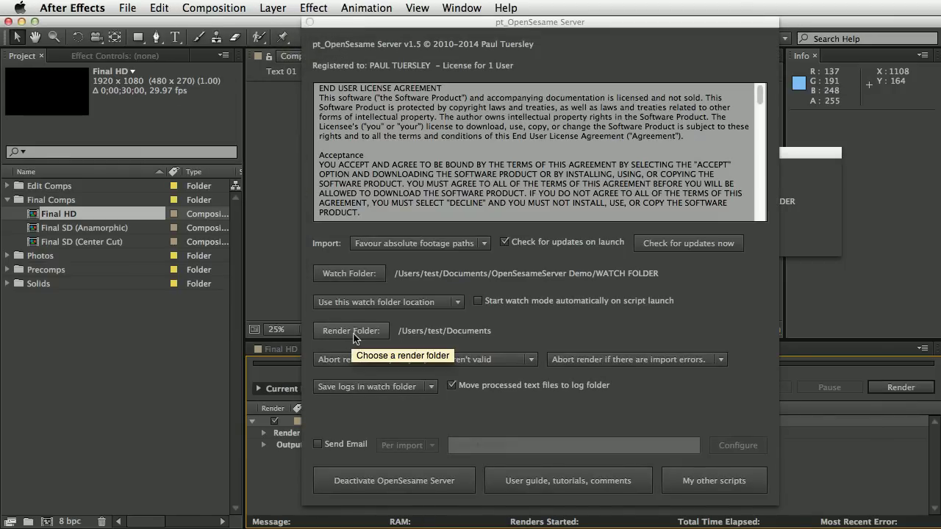
Review the server's options for invalid output paths, import errors and the log save location.
{"action": "left_click", "coordinate": [465, 365]}
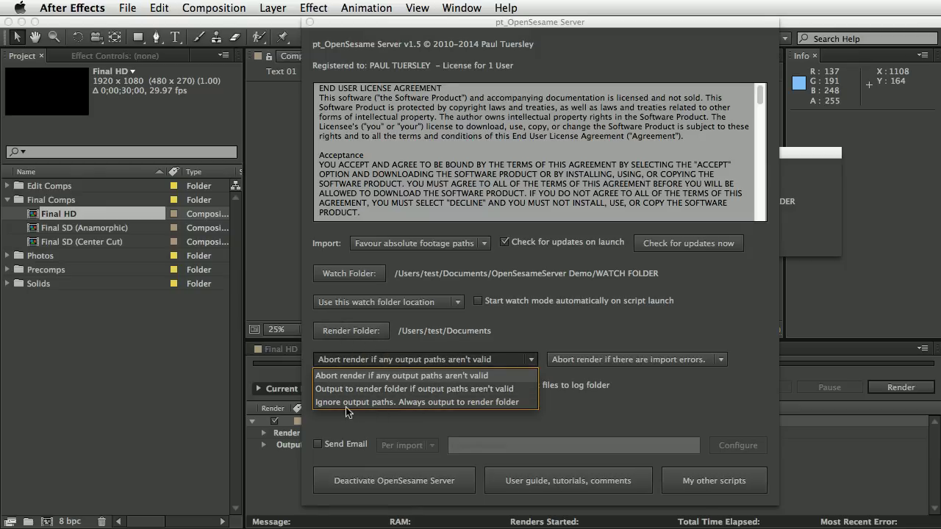
{"action": "left_click", "coordinate": [560, 330]}
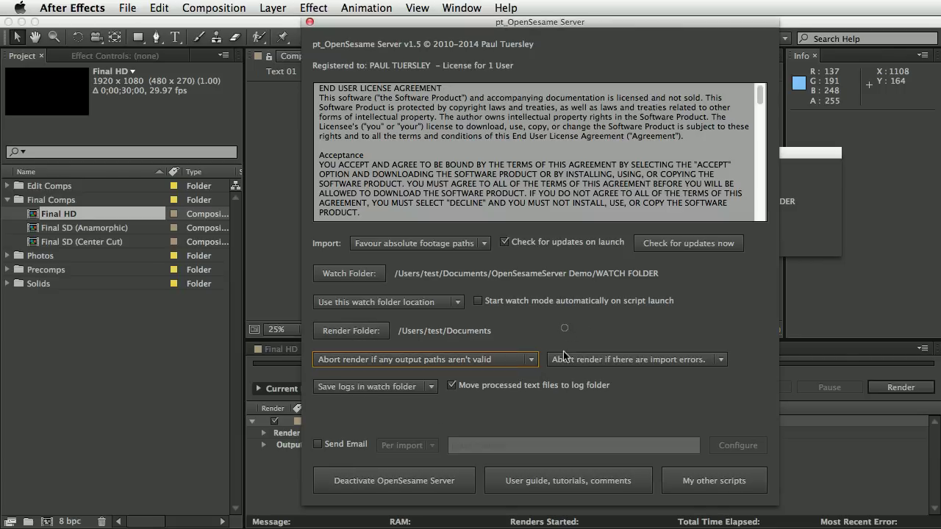
{"action": "left_click", "coordinate": [618, 362]}
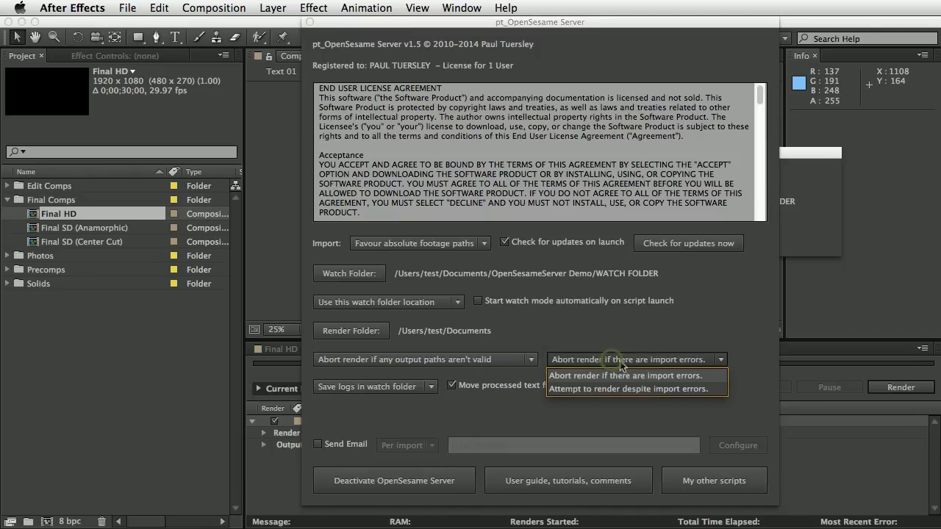
{"action": "left_click", "coordinate": [620, 412]}
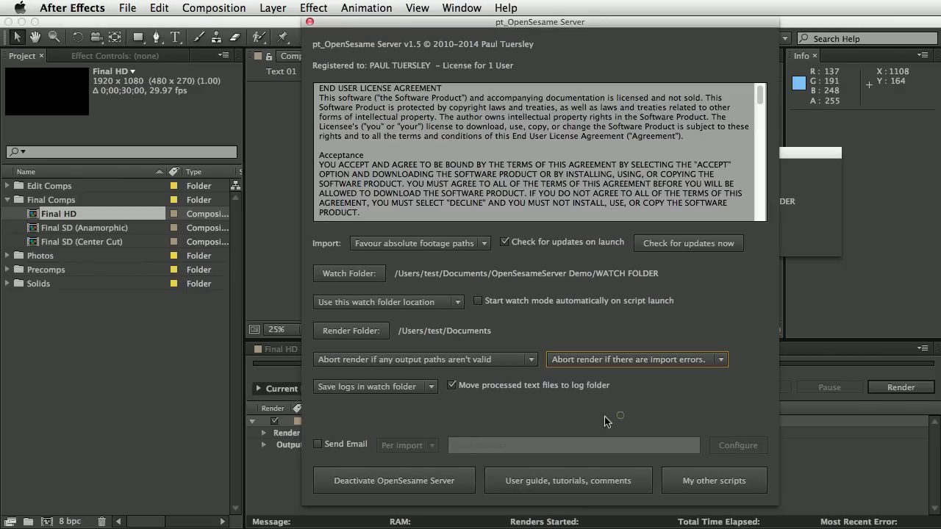
{"action": "left_click", "coordinate": [403, 388]}
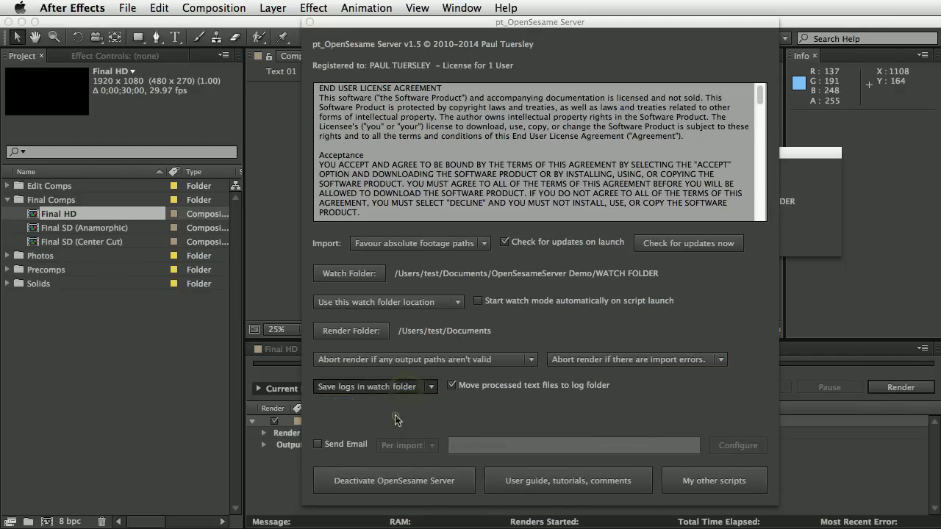
{"action": "left_click", "coordinate": [397, 416]}
{"action": "key", "text": "Return"}
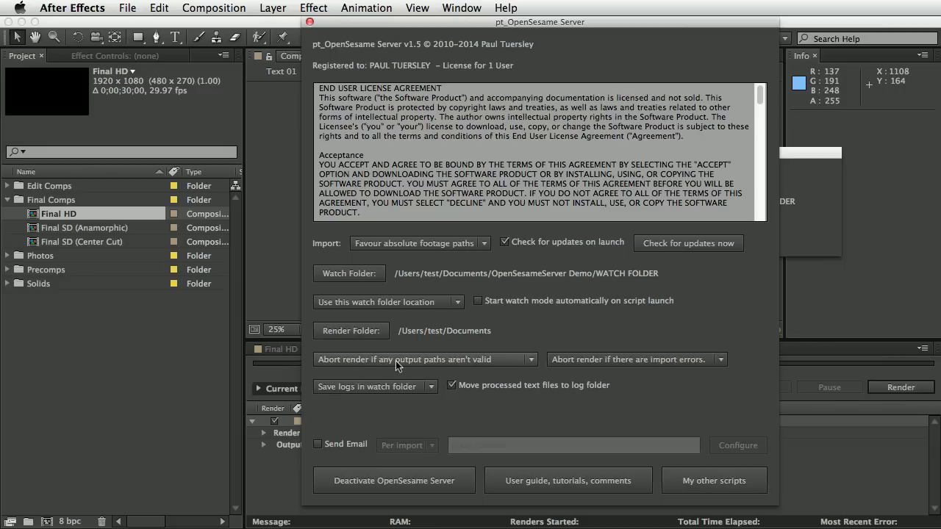
Inspect the SMTP email settings and the choices for when notification emails are sent.
{"action": "left_click", "coordinate": [317, 446]}
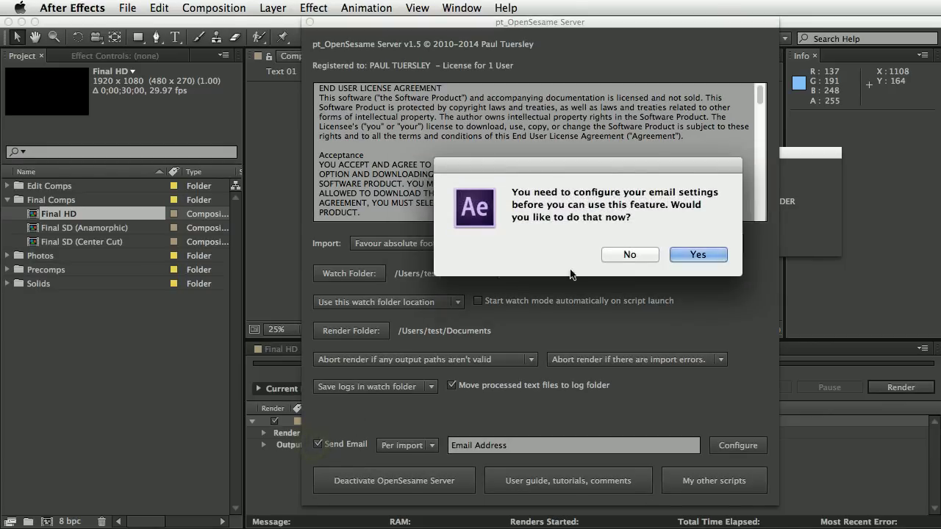
{"action": "left_click", "coordinate": [700, 255]}
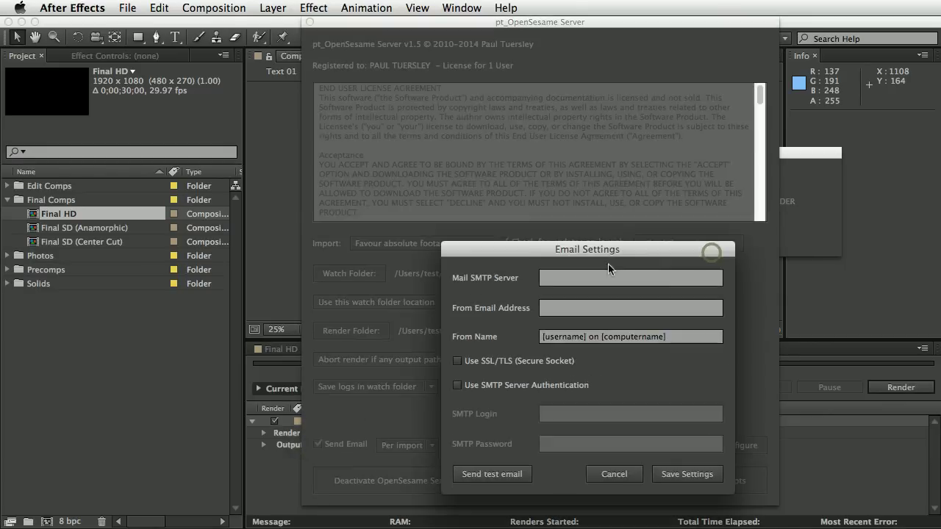
{"action": "left_click", "coordinate": [614, 475]}
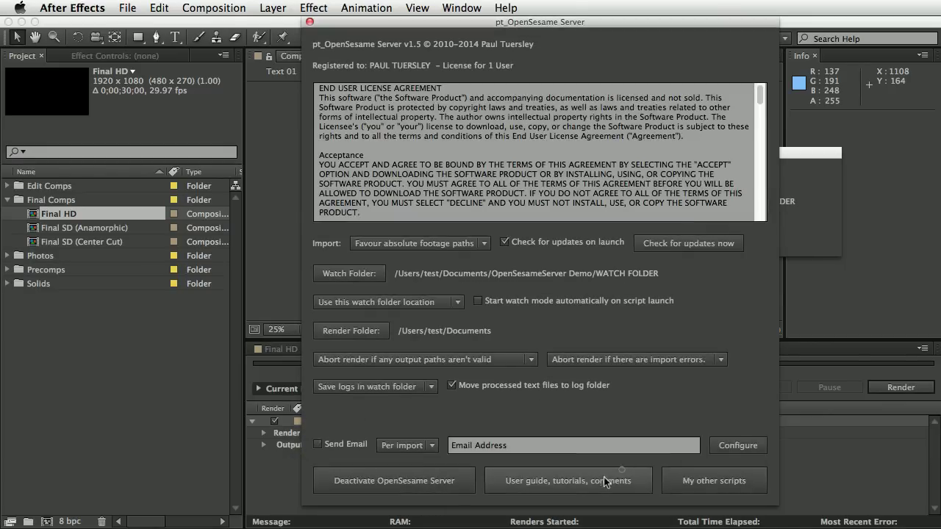
{"action": "left_click", "coordinate": [418, 445]}
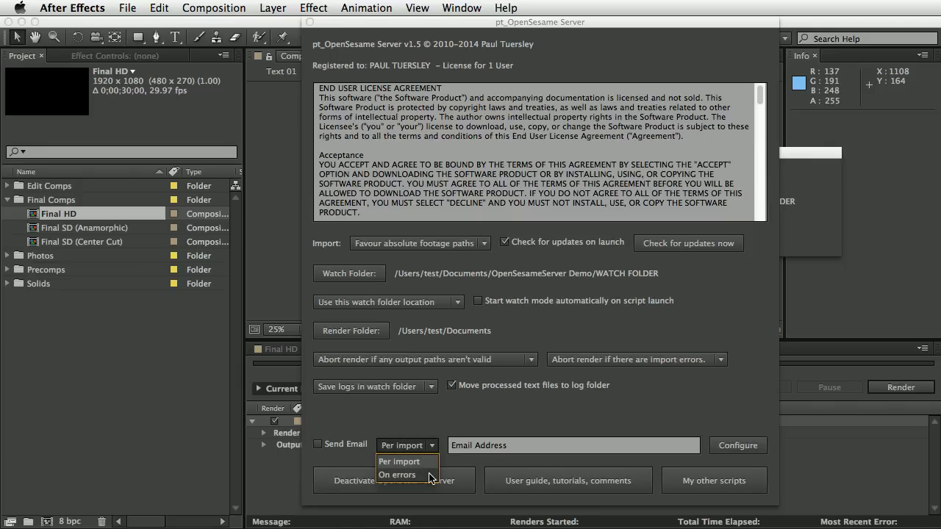
{"action": "left_click", "coordinate": [411, 406]}
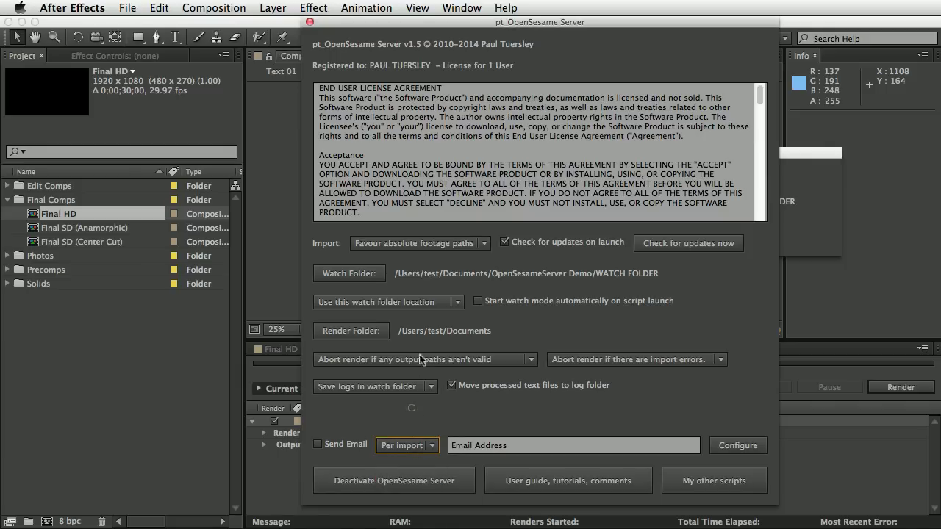
Close the server settings and start the watch folder, keeping WATCH FOLDER's Finder window in view.
{"action": "left_click", "coordinate": [310, 22]}
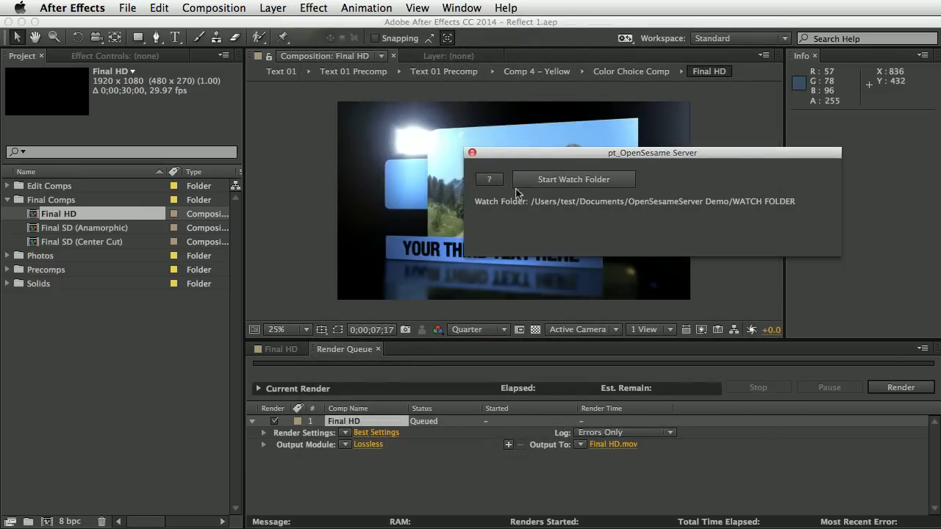
{"action": "left_click", "coordinate": [566, 181]}
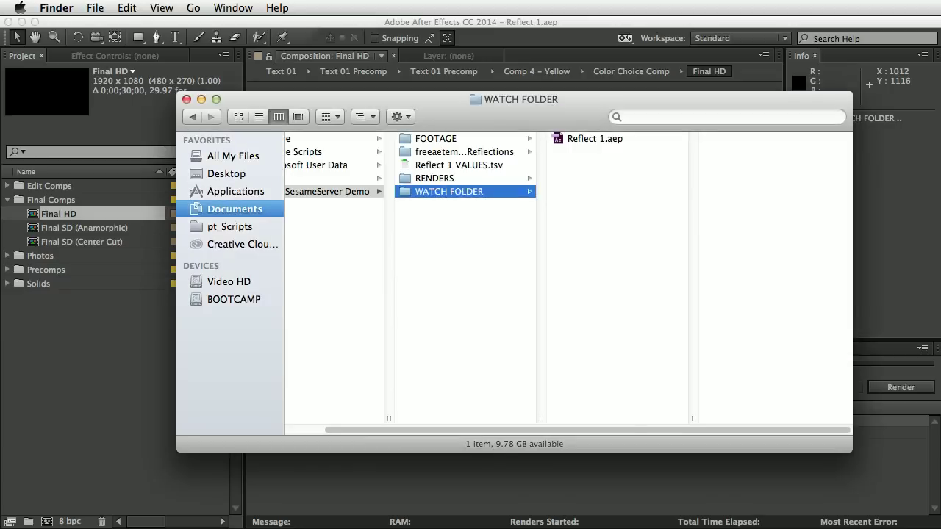
{"action": "left_click_drag", "start_coordinate": [609, 105], "coordinate": [648, 140]}
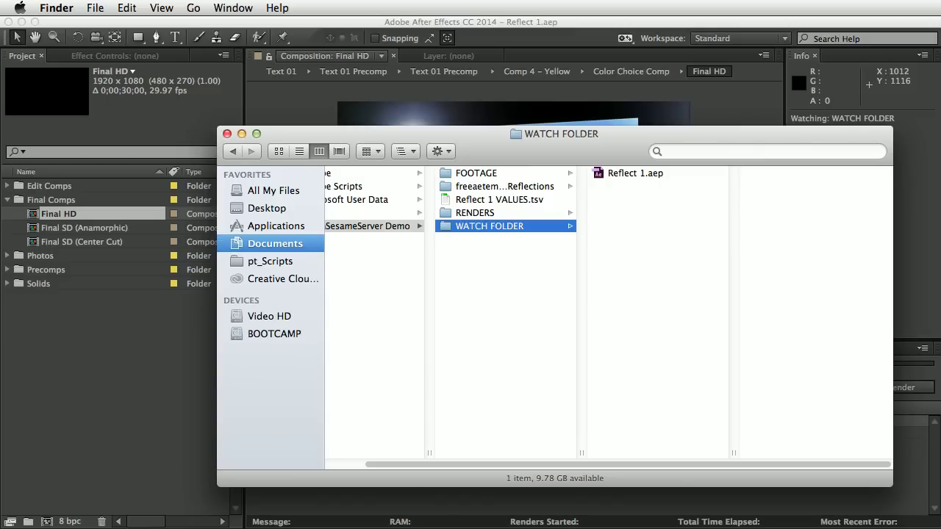
Switch to Excel and save the values file into WATCH FOLDER as tab-delimited text named Reflect 1 Colorado.tsv.
{"action": "key", "text": "super+Tab"}
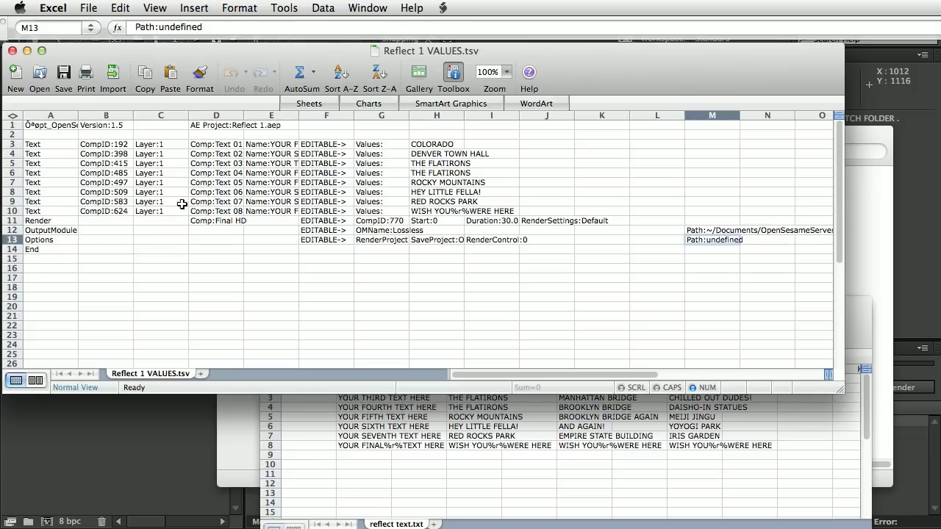
{"action": "left_click", "coordinate": [88, 8]}
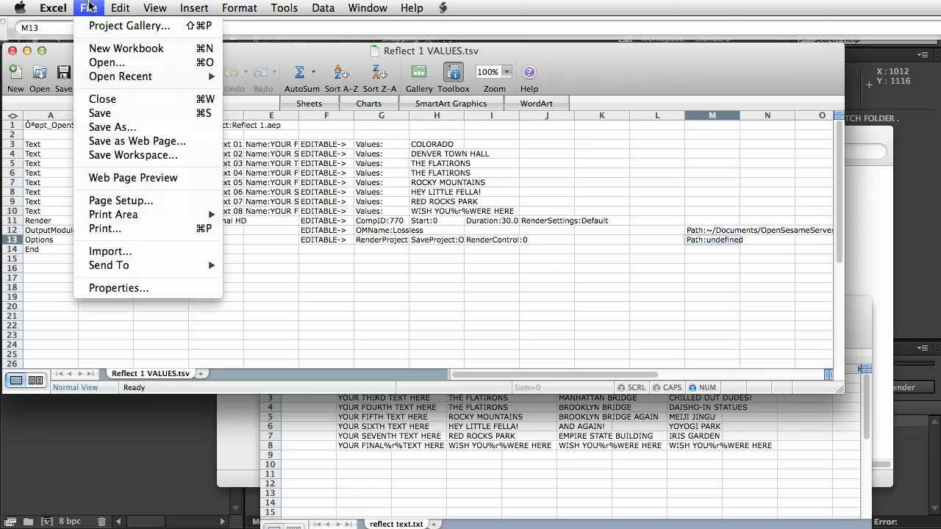
{"action": "left_click", "coordinate": [123, 127]}
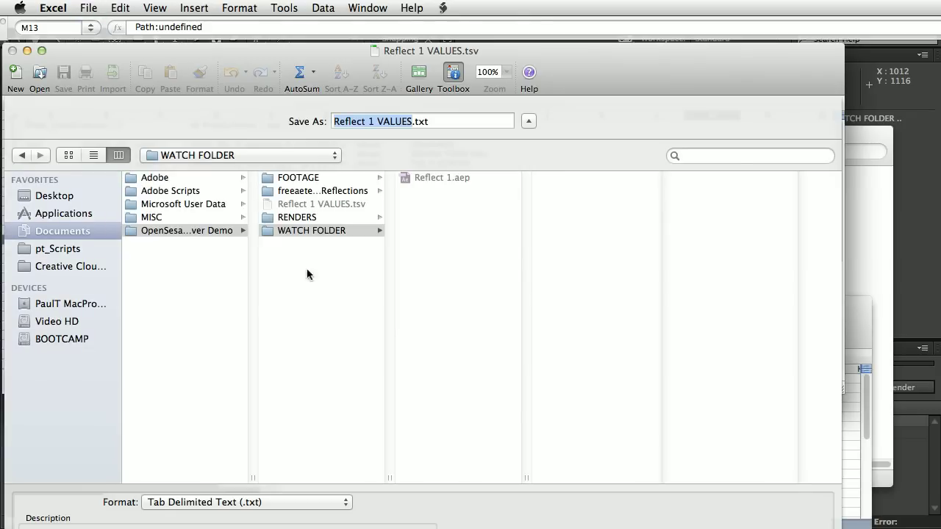
{"action": "left_click_drag", "start_coordinate": [378, 122], "coordinate": [435, 144]}
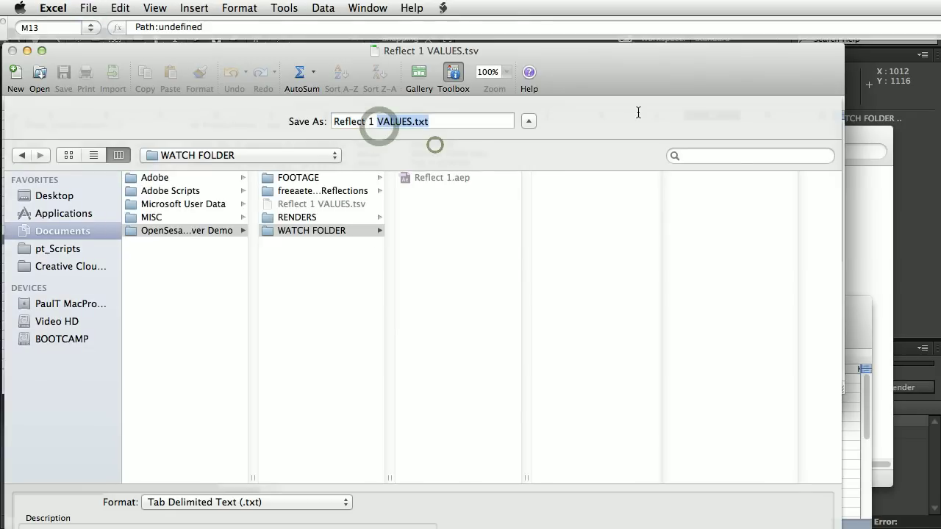
{"action": "type", "text": "Color"}
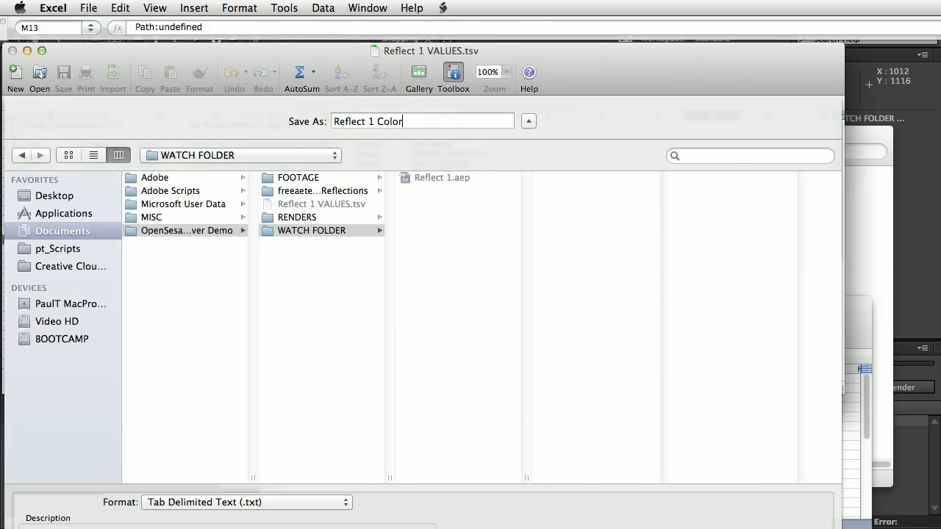
{"action": "type", "text": "ado.tsv"}
{"action": "key", "text": "Return"}
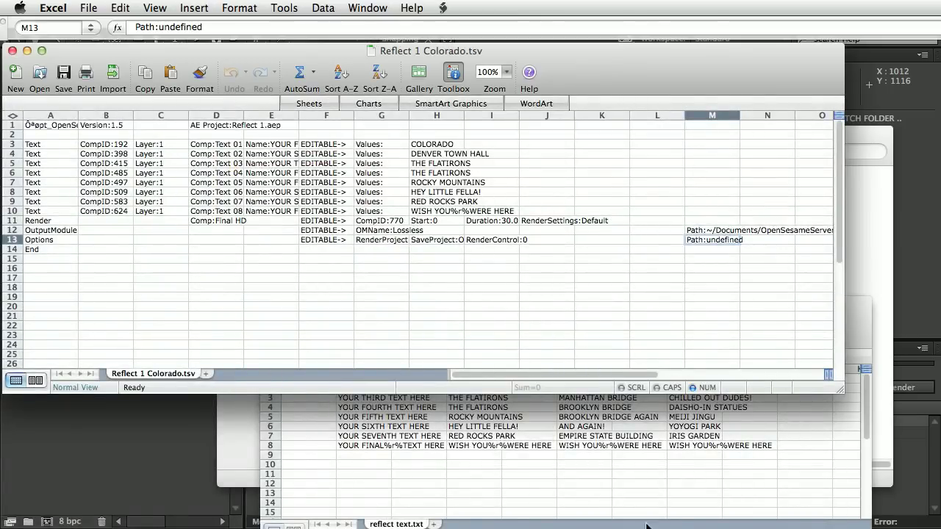
Switch to After Effects and move the pt_OpenSesame Server window below the composition preview.
{"action": "key", "text": "super+Tab"}
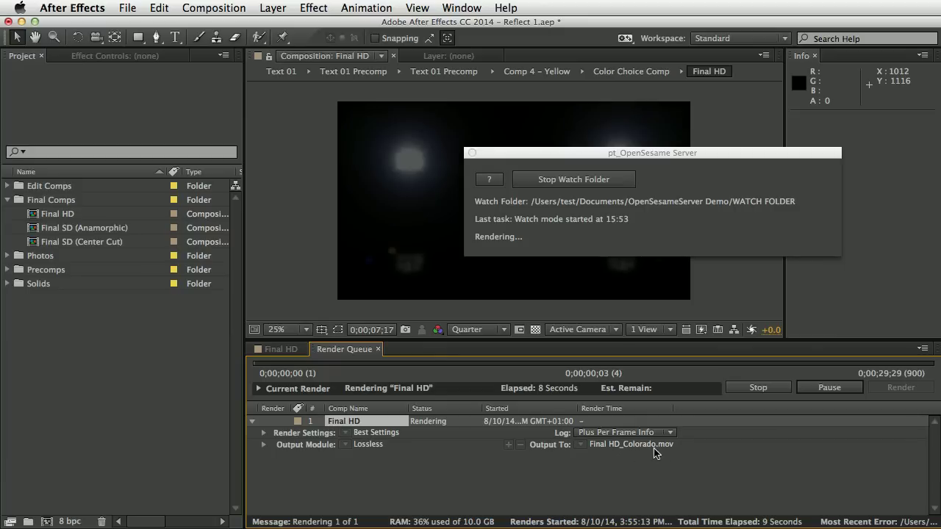
{"action": "left_click_drag", "start_coordinate": [581, 153], "coordinate": [424, 419]}
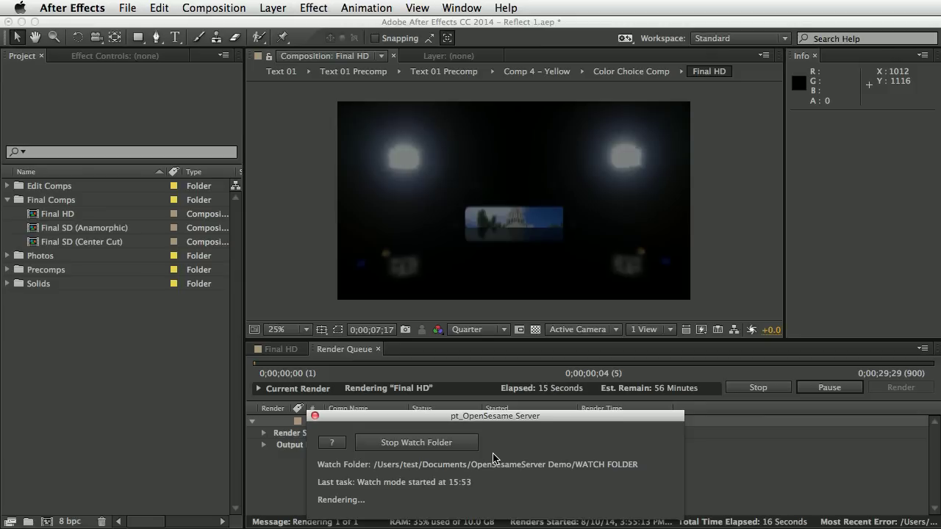
{"action": "left_click_drag", "start_coordinate": [489, 421], "coordinate": [487, 410]}
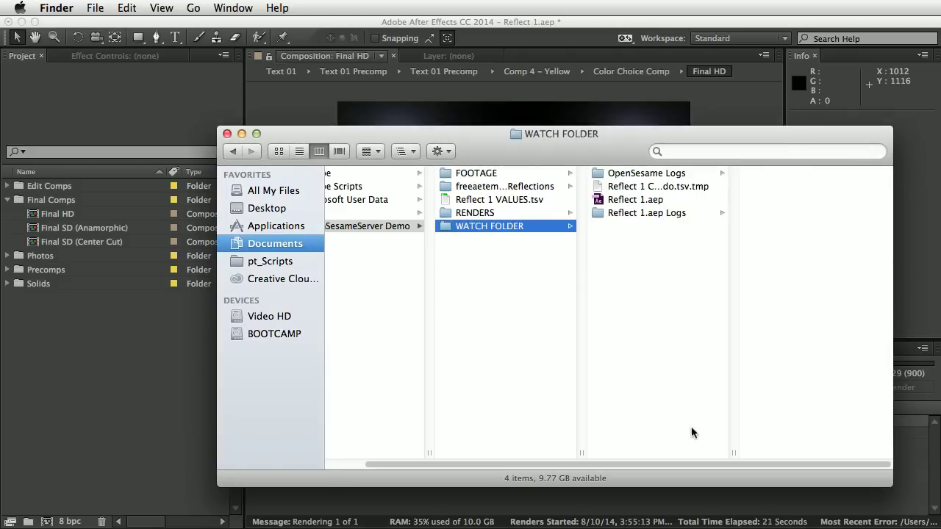
In Finder, widen the WATCH FOLDER view and open the Reflect 1 Colorado folder inside OpenSesame Logs.
{"action": "left_click_drag", "start_coordinate": [735, 456], "coordinate": [752, 452]}
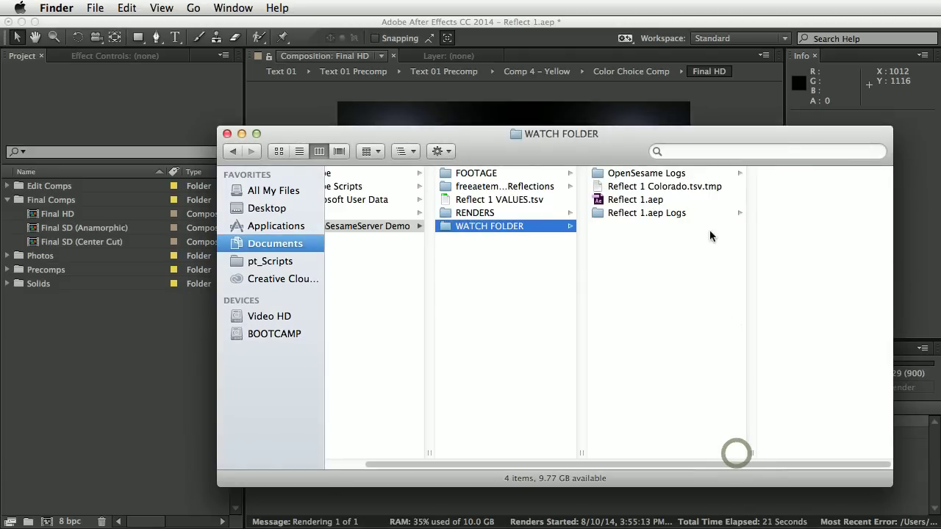
{"action": "left_click_drag", "start_coordinate": [671, 133], "coordinate": [599, 133]}
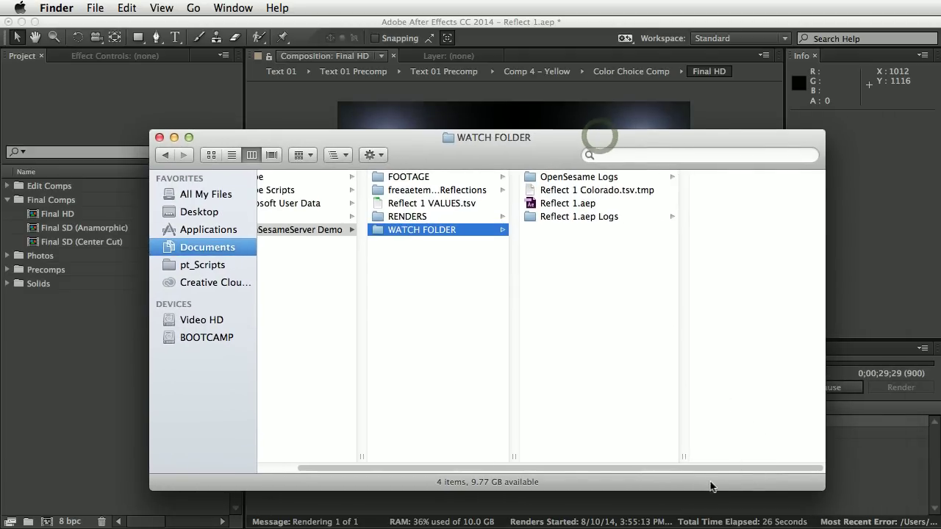
{"action": "left_click_drag", "start_coordinate": [683, 458], "coordinate": [703, 457]}
{"action": "left_click", "coordinate": [588, 178]}
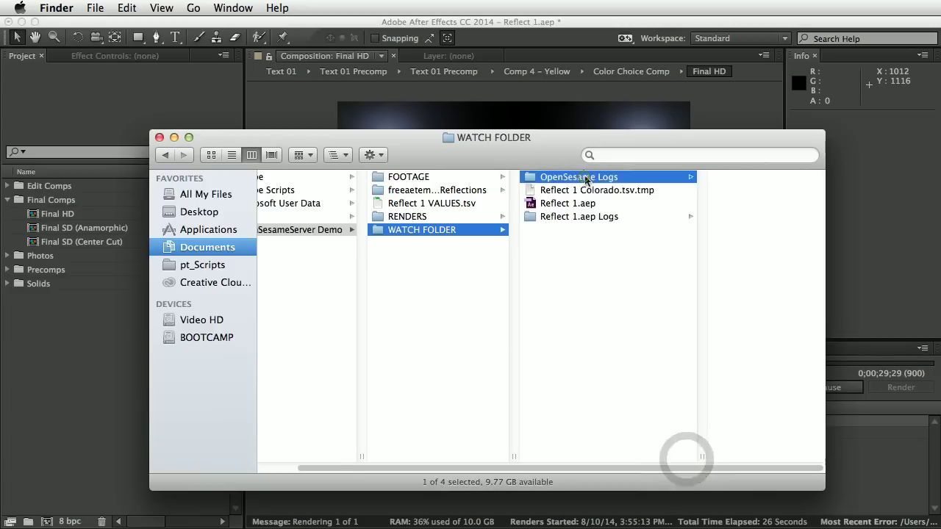
{"action": "left_click_drag", "start_coordinate": [820, 457], "coordinate": [882, 457]}
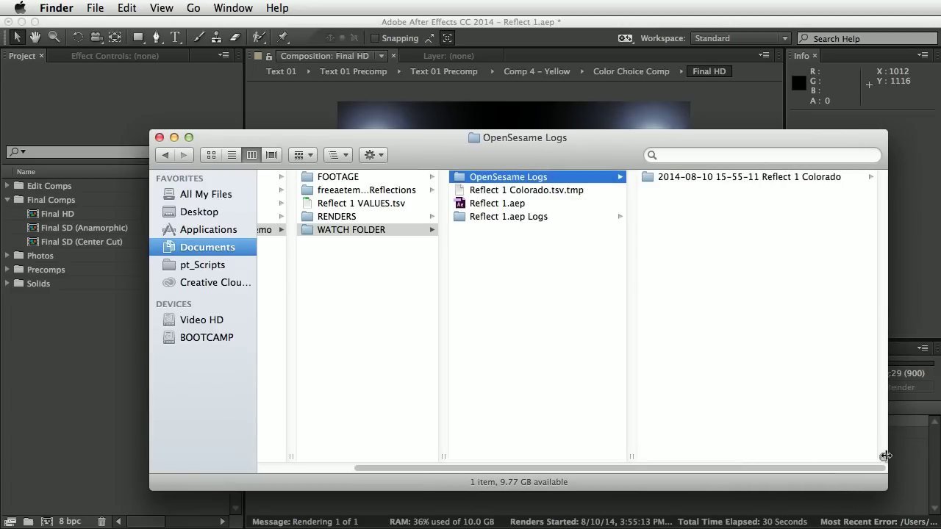
{"action": "left_click", "coordinate": [725, 177]}
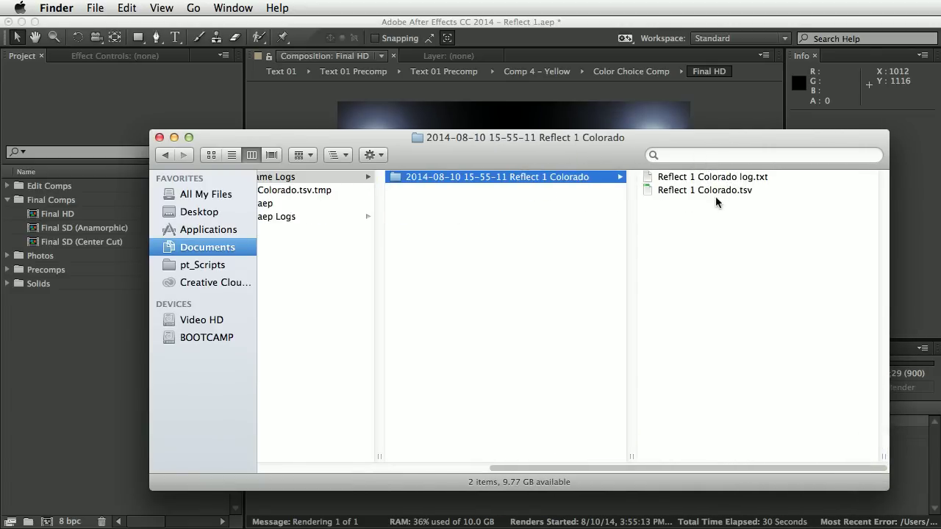
Read through Reflect 1 Colorado log.txt, covering the import line, output path, render settings and frame times, and close it.
{"action": "double_click", "coordinate": [691, 178]}
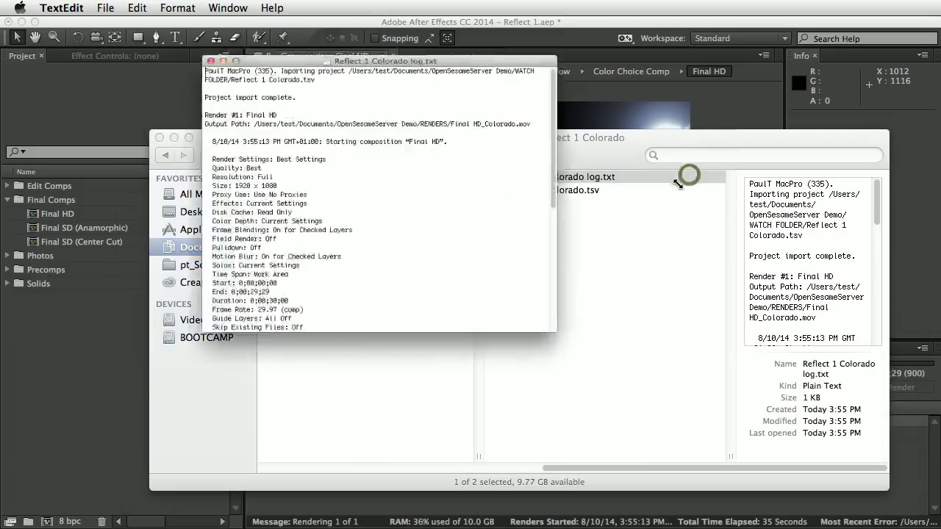
{"action": "mouse_move", "coordinate": [562, 195]}
{"action": "left_mouse_down"}
{"action": "mouse_move", "coordinate": [565, 238]}
{"action": "mouse_move", "coordinate": [562, 191]}
{"action": "left_mouse_up"}
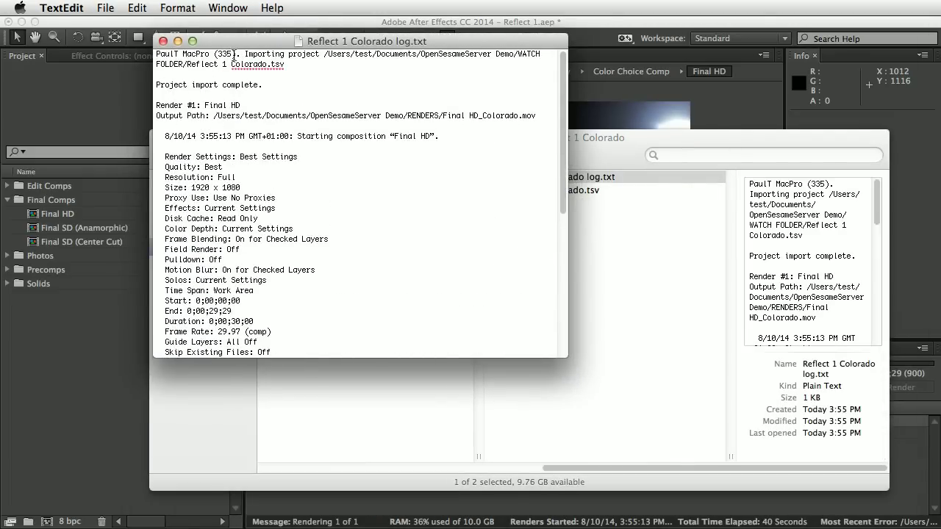
{"action": "left_click_drag", "start_coordinate": [237, 54], "coordinate": [156, 54]}
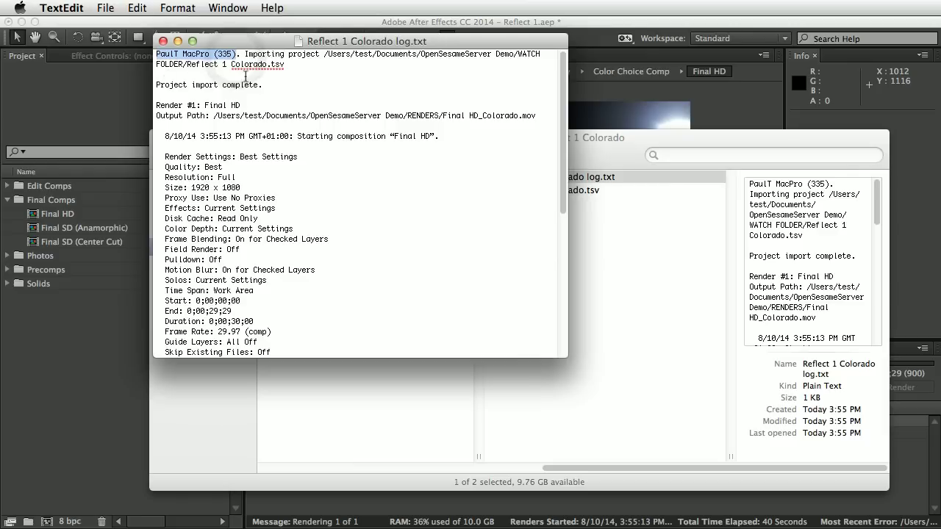
{"action": "left_click", "coordinate": [246, 54]}
{"action": "left_click_drag", "start_coordinate": [291, 75], "coordinate": [290, 65]}
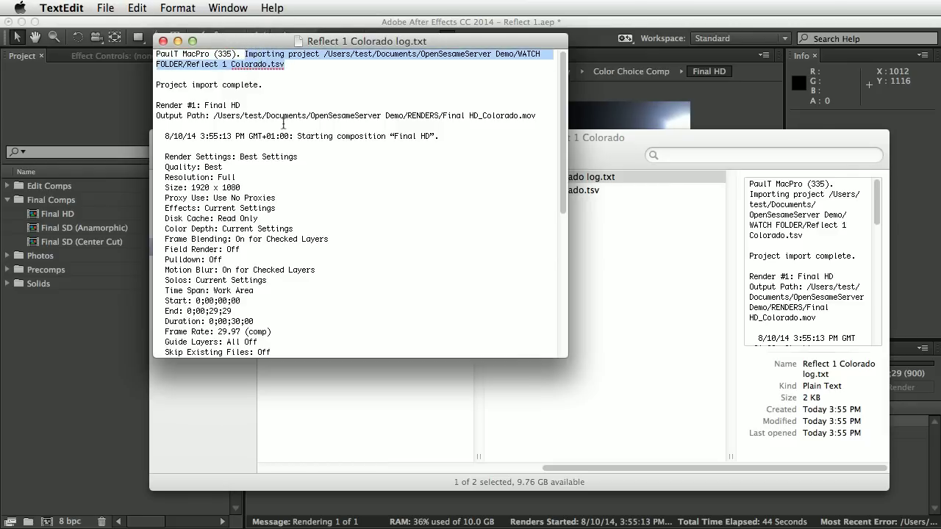
{"action": "left_click_drag", "start_coordinate": [272, 118], "coordinate": [422, 134]}
{"action": "left_click", "coordinate": [274, 206]}
{"action": "left_click_drag", "start_coordinate": [561, 192], "coordinate": [575, 298]}
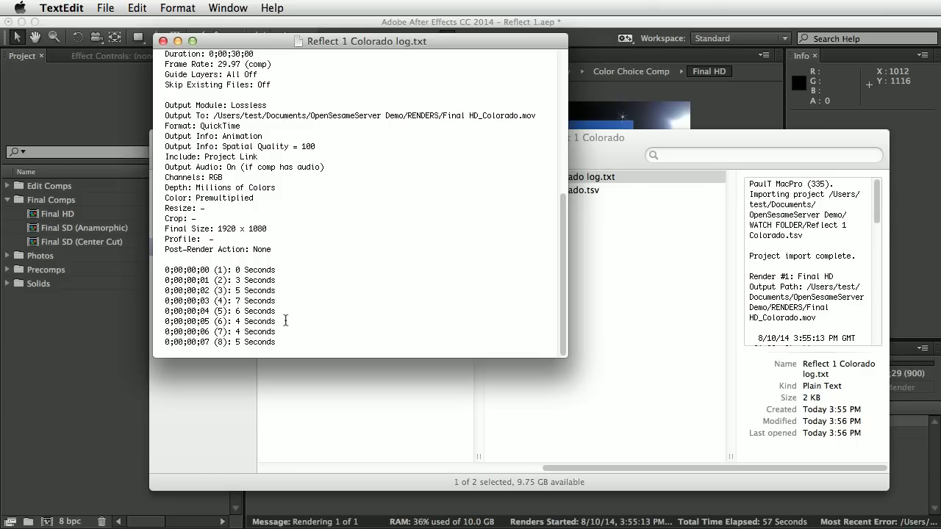
{"action": "left_click", "coordinate": [163, 41]}
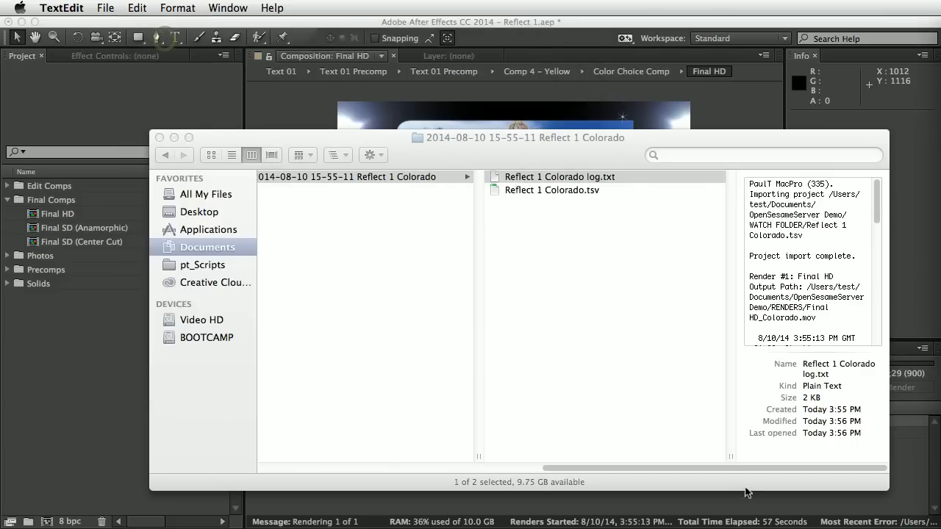
Shrink and reposition the WATCH FOLDER window, and cancel the render by moving Reflect 1 Colorado.tsv.tmp to the Trash.
{"action": "left_click_drag", "start_coordinate": [732, 470], "coordinate": [535, 480]}
{"action": "left_click", "coordinate": [464, 193]}
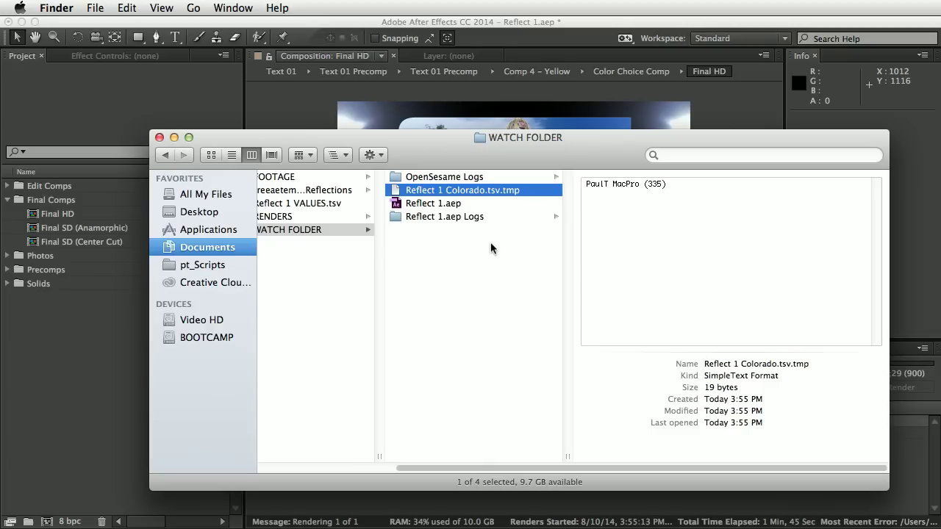
{"action": "left_click_drag", "start_coordinate": [883, 490], "coordinate": [681, 332]}
{"action": "left_click_drag", "start_coordinate": [489, 139], "coordinate": [590, 150]}
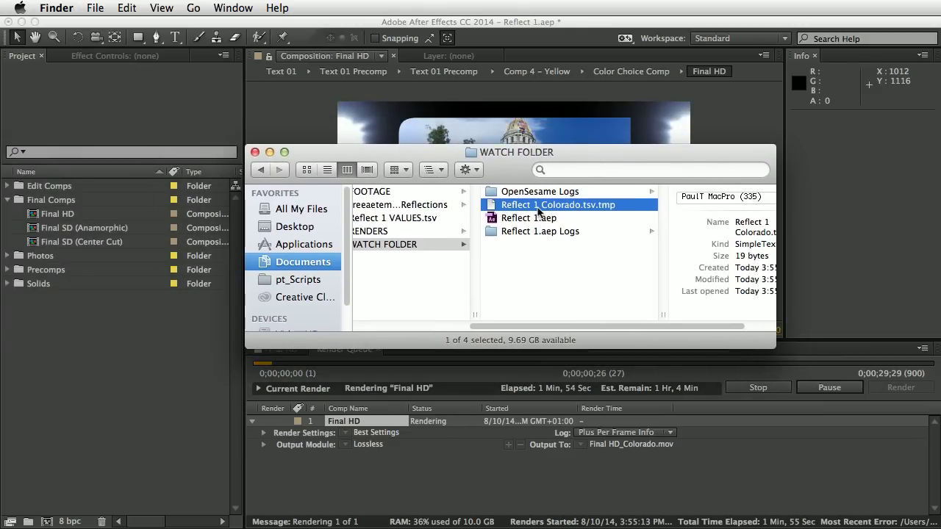
{"action": "right_click", "coordinate": [539, 211]}
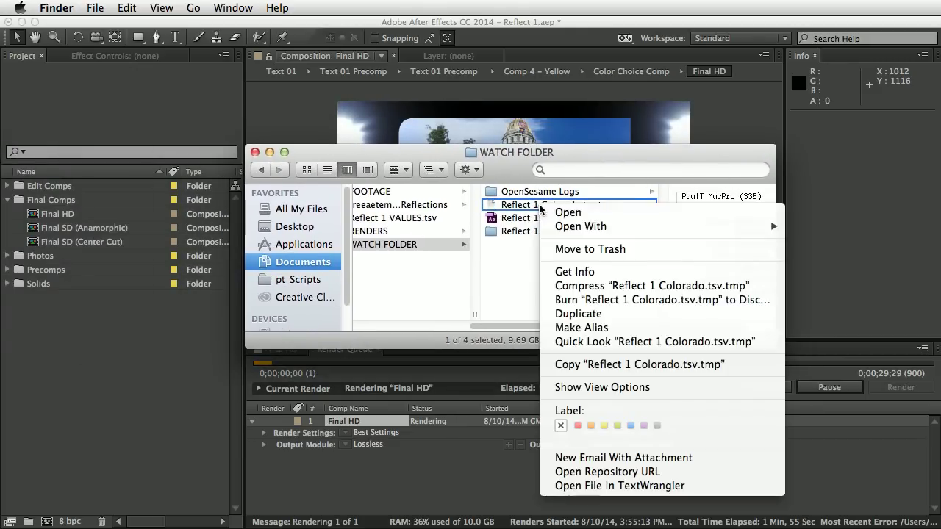
{"action": "left_click", "coordinate": [577, 252]}
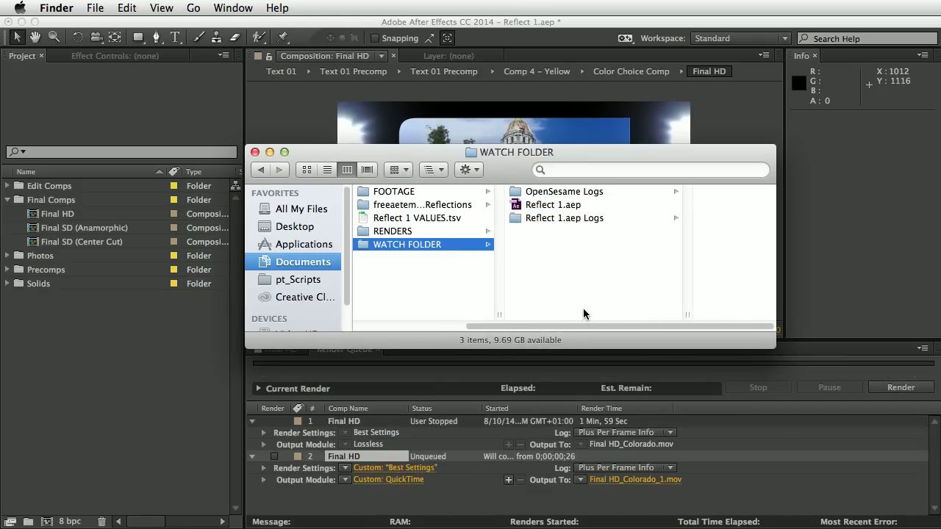
Reopen Reflect 1 Colorado log.txt from OpenSesame Logs, examine its final entries, and close it.
{"action": "left_click", "coordinate": [592, 193]}
{"action": "left_click", "coordinate": [594, 190]}
{"action": "double_click", "coordinate": [650, 195]}
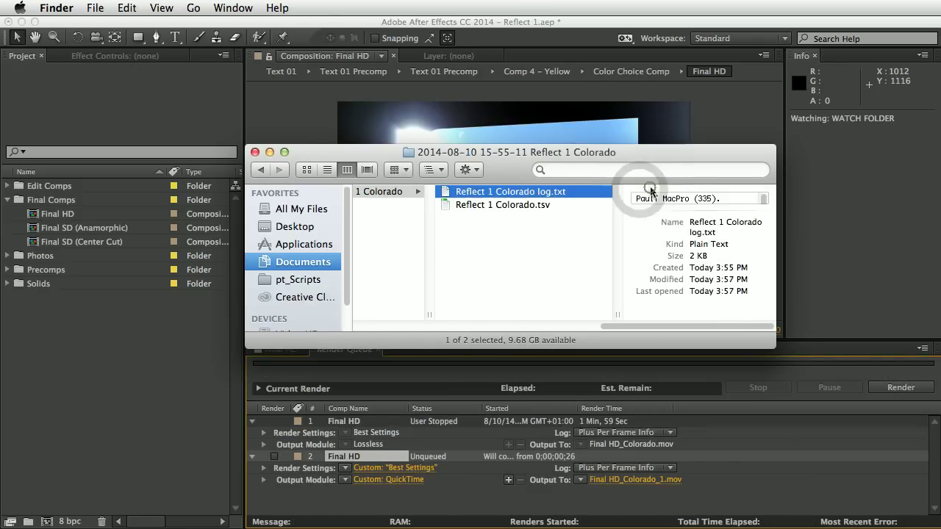
{"action": "scroll", "coordinate": [563, 165], "scroll_direction": "down", "scroll_amount": 1}
{"action": "left_click_drag", "start_coordinate": [564, 165], "coordinate": [578, 316]}
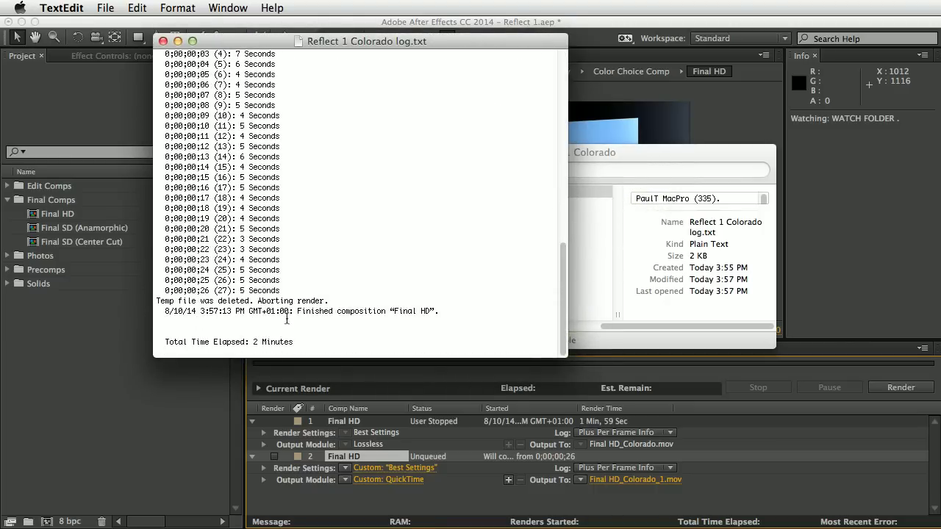
{"action": "left_click", "coordinate": [163, 41]}
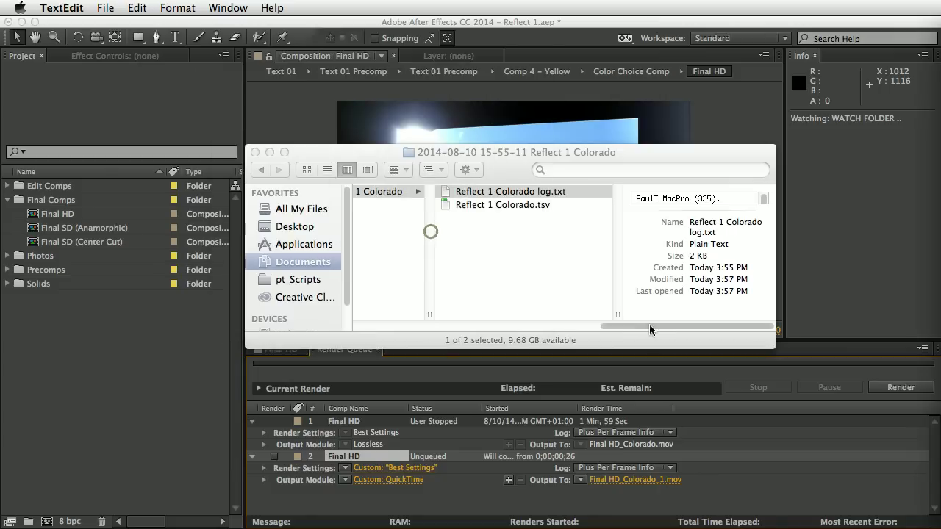
{"action": "left_click", "coordinate": [431, 225]}
{"action": "left_click_drag", "start_coordinate": [640, 326], "coordinate": [516, 346]}
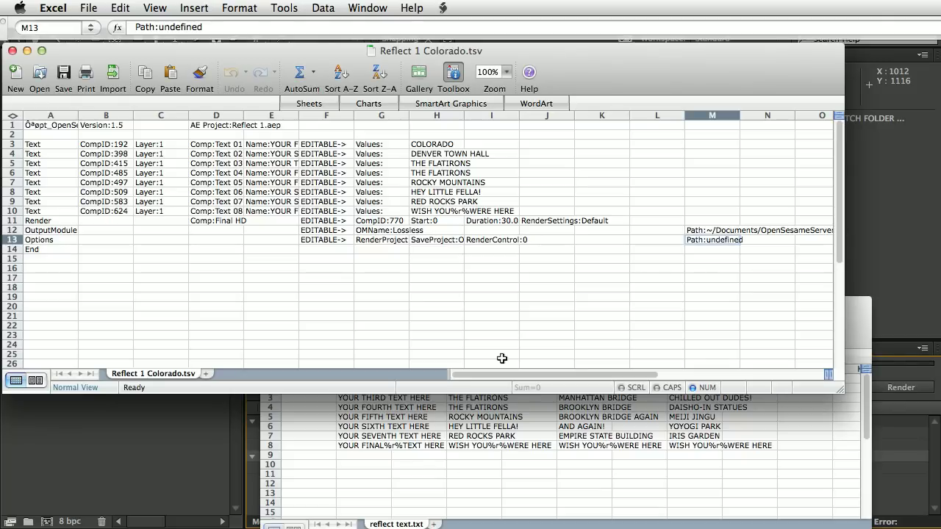
In Reflect 1 Colorado.tsv in Excel, set the Final HD render row's Duration value to 4.
{"action": "left_click", "coordinate": [478, 221]}
{"action": "left_click_drag", "start_coordinate": [178, 28], "coordinate": [408, 28]}
{"action": "type", "text": "4"}
{"action": "key", "text": "Return"}
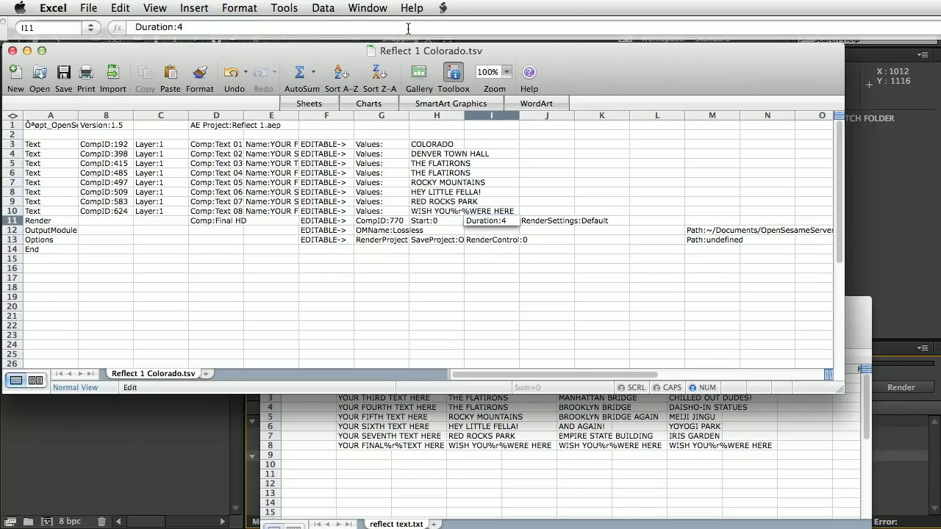
{"action": "key", "text": "Return"}
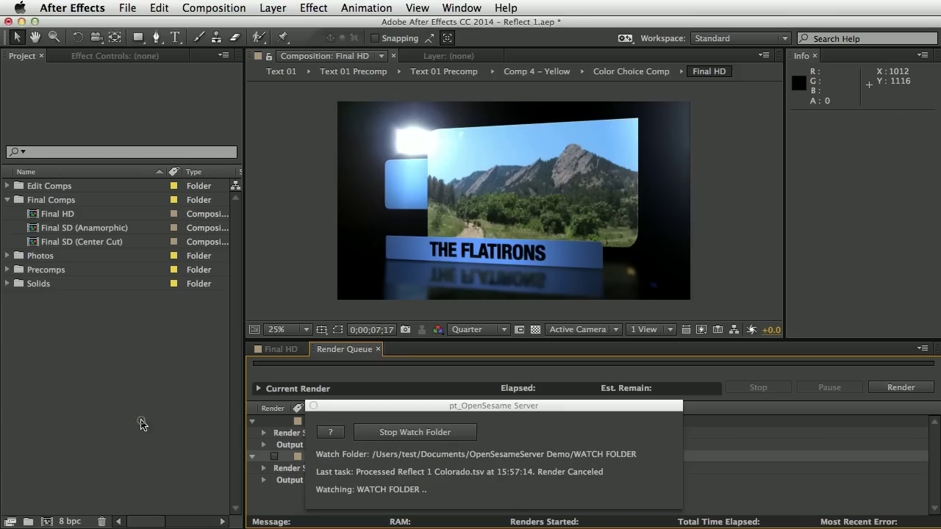
Inspect the RenderSettings value in the Final HD render row, and open the Render Settings Templates in After Effects.
{"action": "left_click", "coordinate": [145, 423]}
{"action": "key", "text": "super+Tab"}
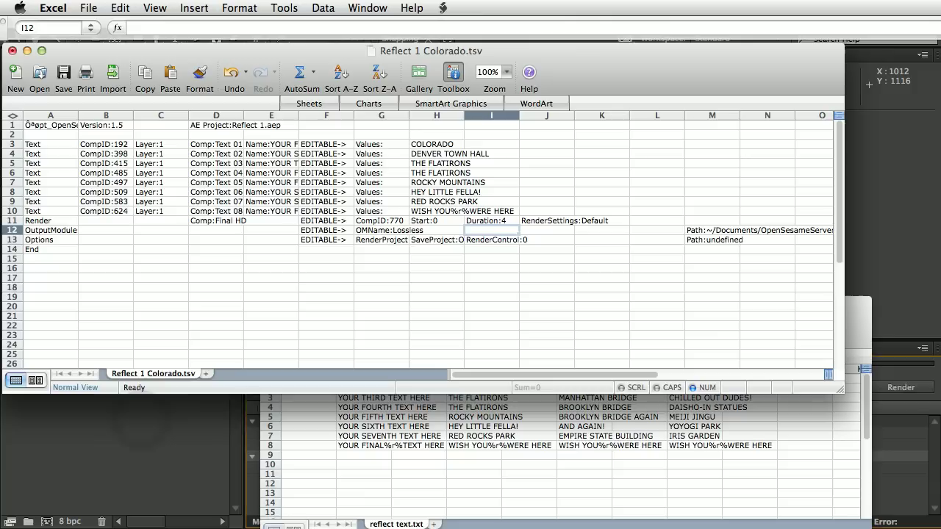
{"action": "left_click", "coordinate": [543, 221]}
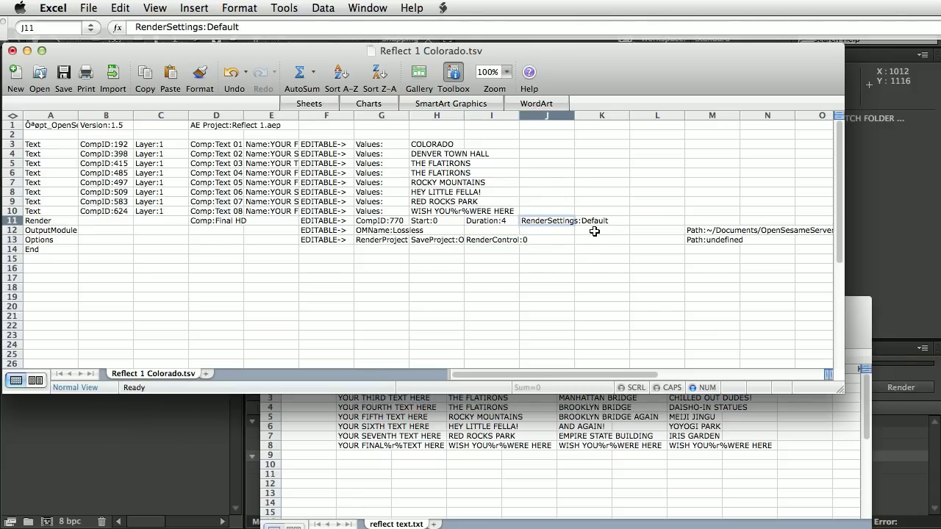
{"action": "left_click", "coordinate": [153, 429]}
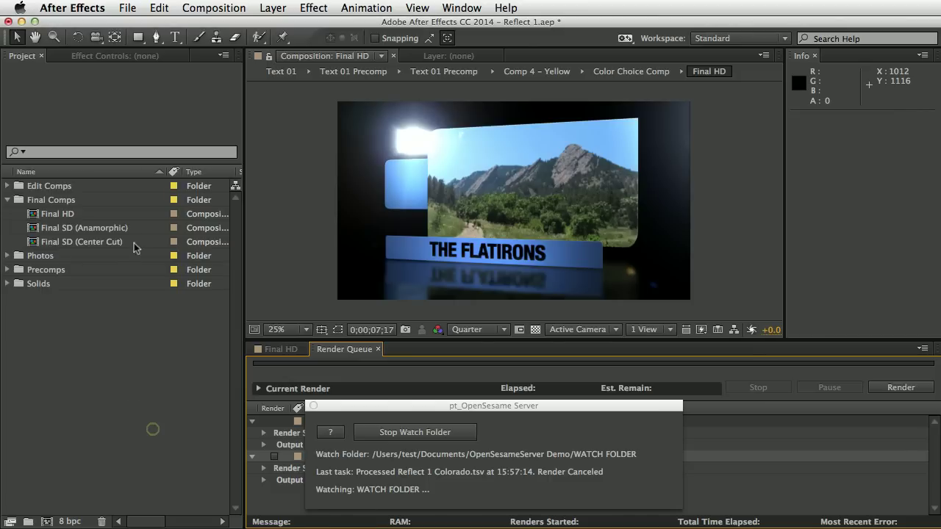
{"action": "left_click", "coordinate": [158, 7]}
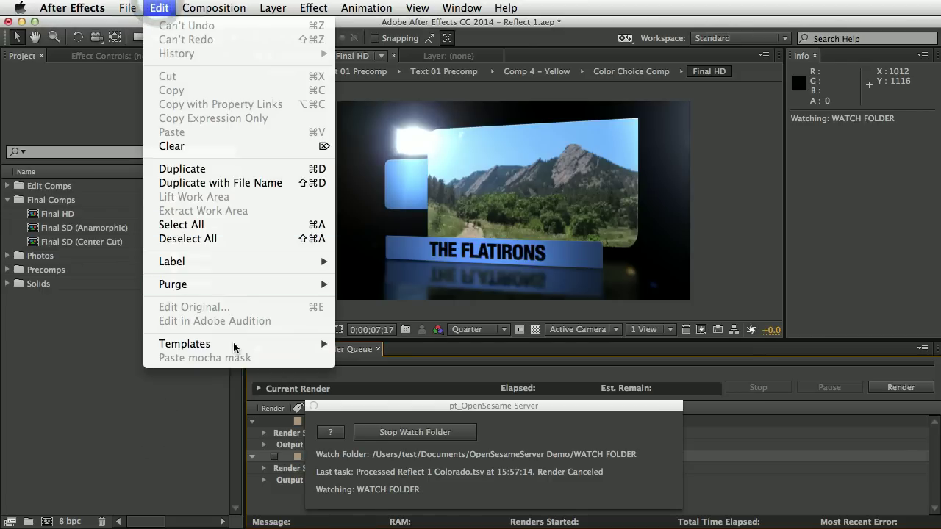
{"action": "mouse_move", "coordinate": [278, 343]}
{"action": "left_click", "coordinate": [381, 344]}
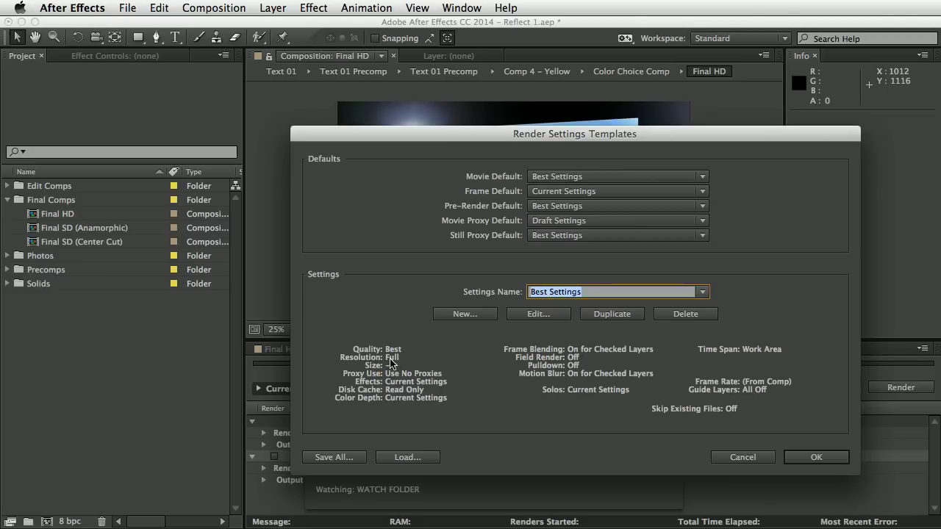
Examine the available render settings templates by name, then leave the Render Settings Templates without saving changes.
{"action": "left_click", "coordinate": [703, 292]}
{"action": "left_click", "coordinate": [592, 378]}
{"action": "left_click", "coordinate": [743, 458]}
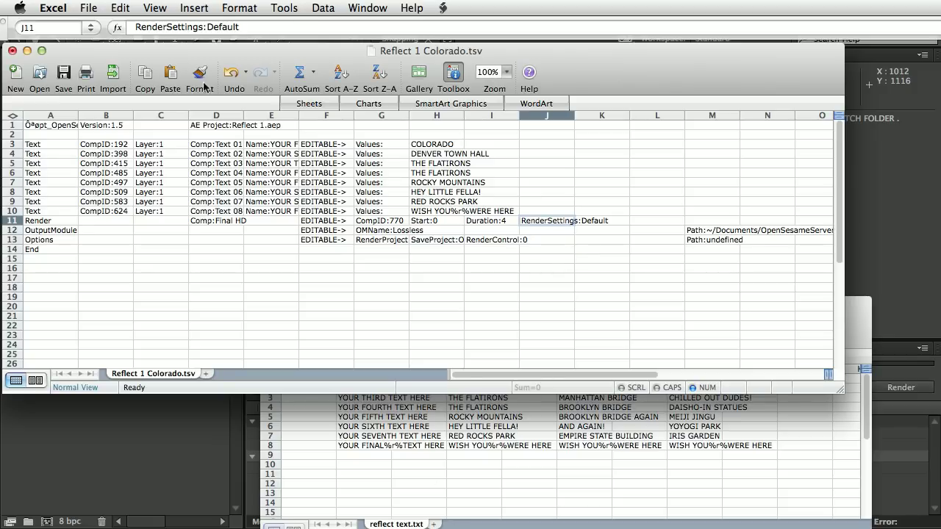
Set RenderSettings to Quarter in the Final HD render row of Reflect 1 Colorado.tsv, and save the file.
{"action": "left_click_drag", "start_coordinate": [213, 27], "coordinate": [429, 35]}
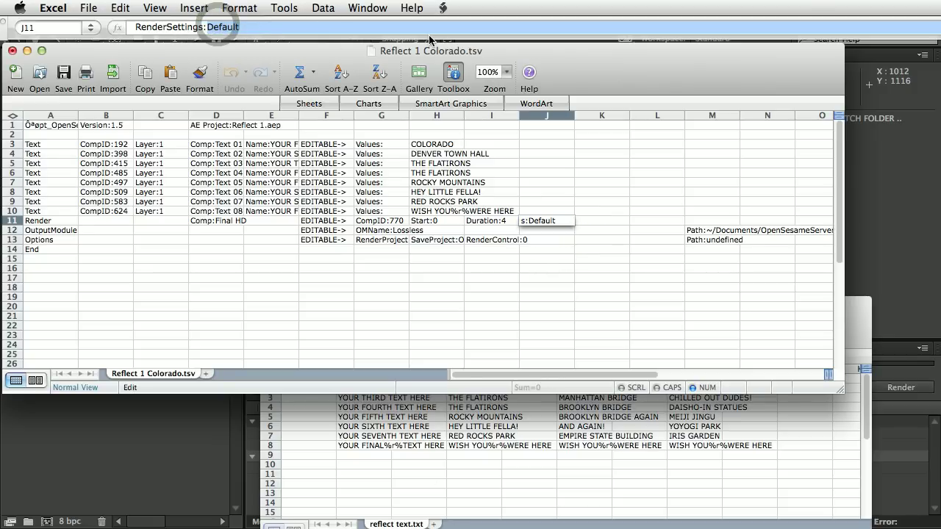
{"action": "type", "text": "Quarter"}
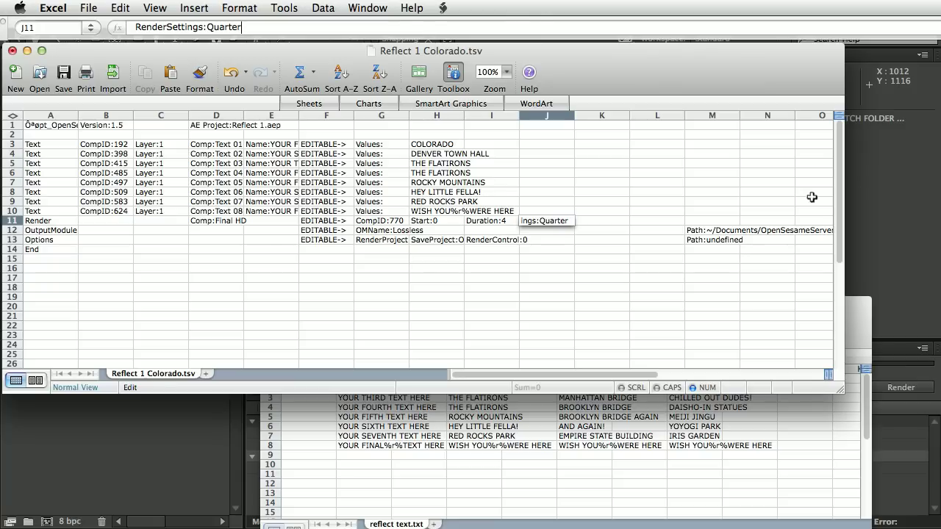
{"action": "key", "text": "Return"}
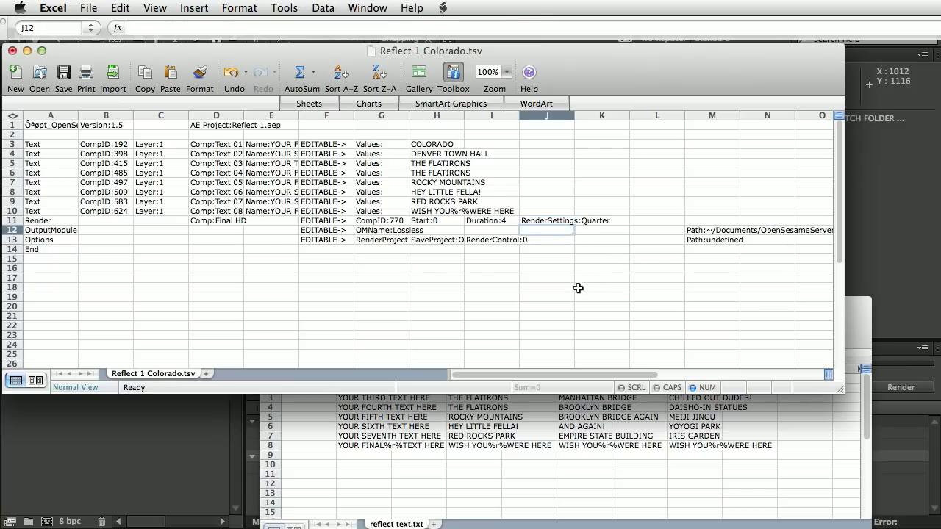
{"action": "left_click", "coordinate": [89, 8]}
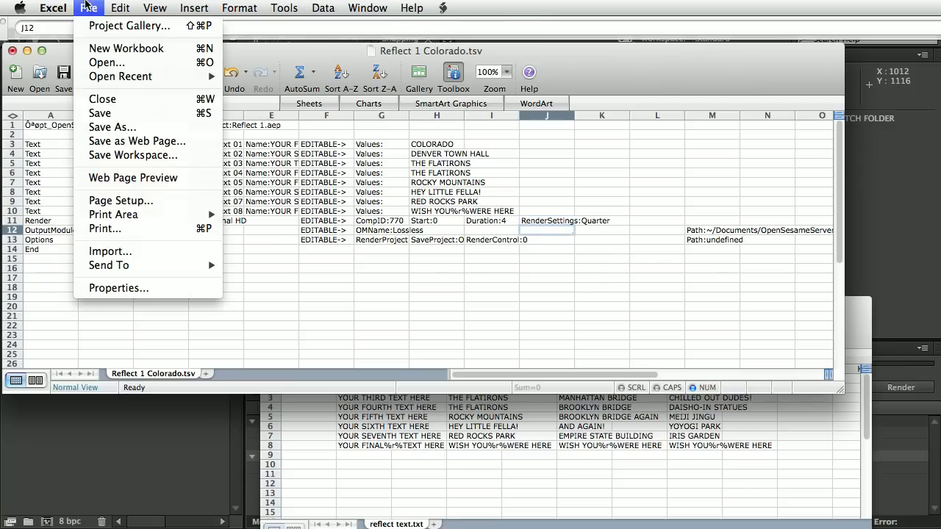
{"action": "left_click", "coordinate": [112, 115]}
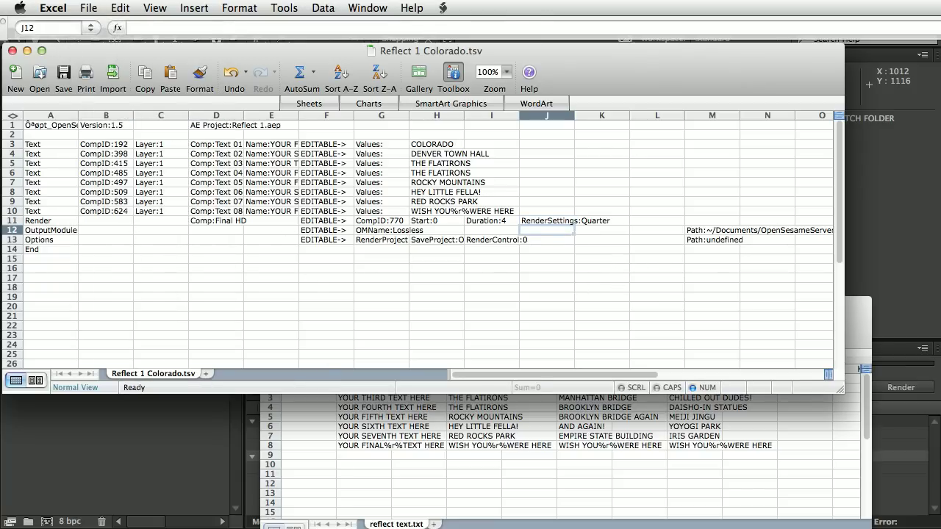
Switch to After Effects and move the pt_OpenSesame Server window aside to check the Final HD item's render settings and progress.
{"action": "key", "text": "super+Tab"}
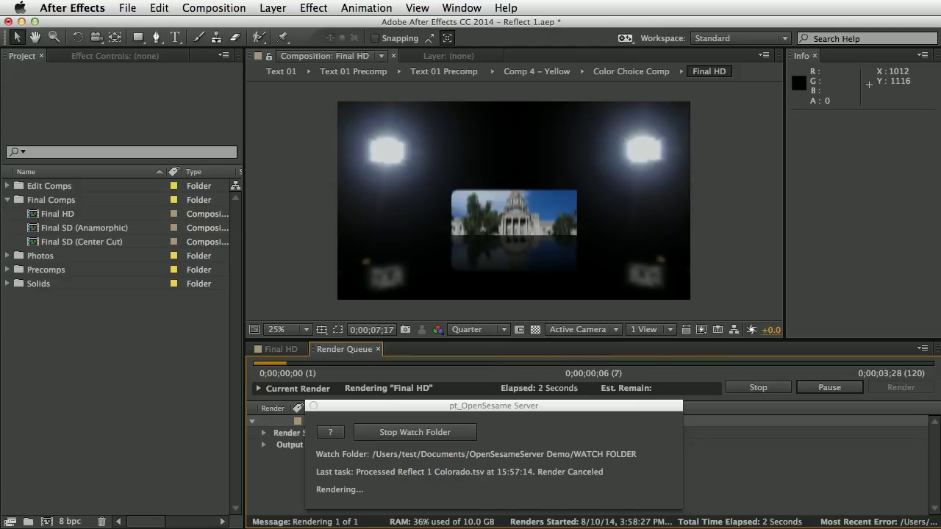
{"action": "left_click_drag", "start_coordinate": [497, 406], "coordinate": [746, 118]}
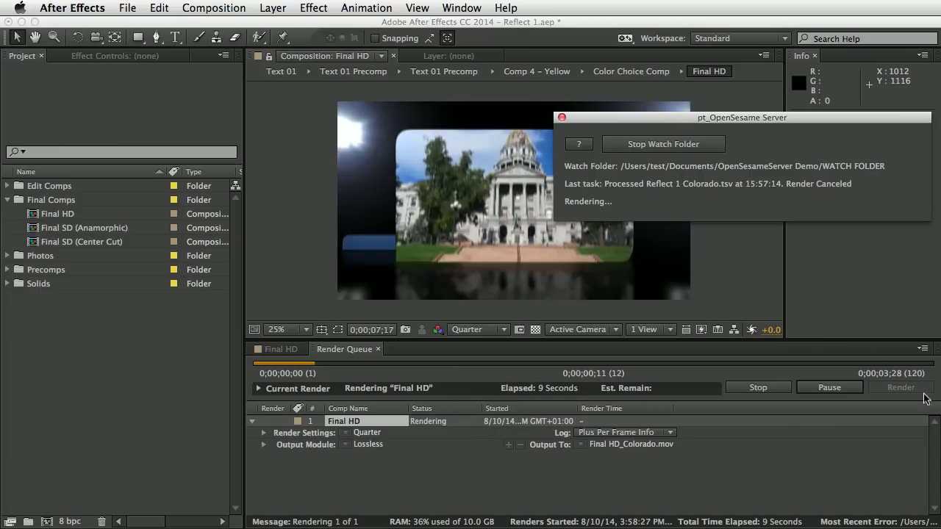
{"action": "left_click_drag", "start_coordinate": [722, 123], "coordinate": [436, 398]}
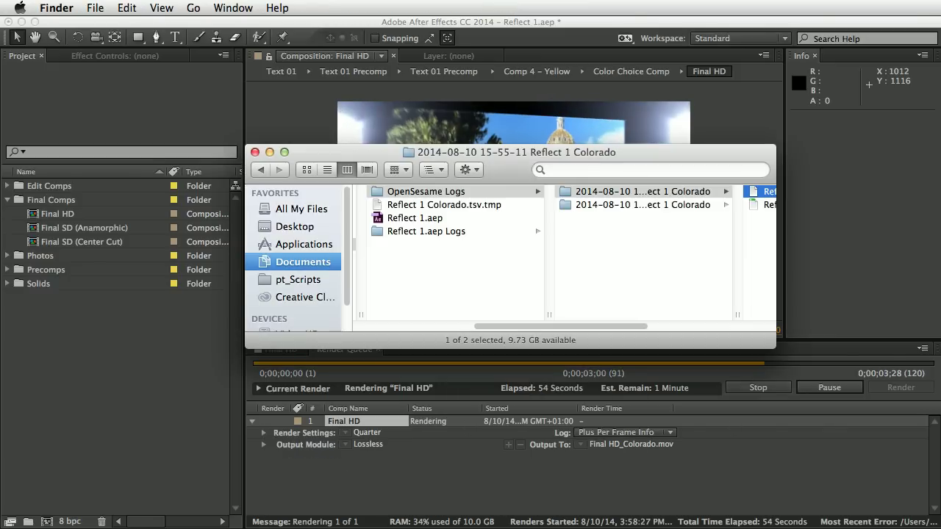
Show the RENDERS folder of OpenSesameServer Demo in Finder, and widen and reposition its window to reveal the render preview.
{"action": "left_click_drag", "start_coordinate": [590, 326], "coordinate": [500, 325]}
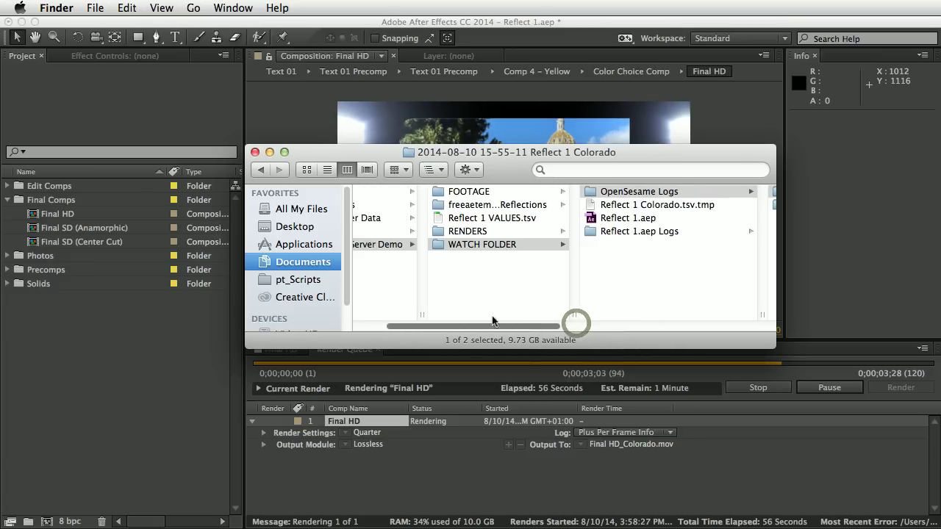
{"action": "left_click", "coordinate": [505, 232]}
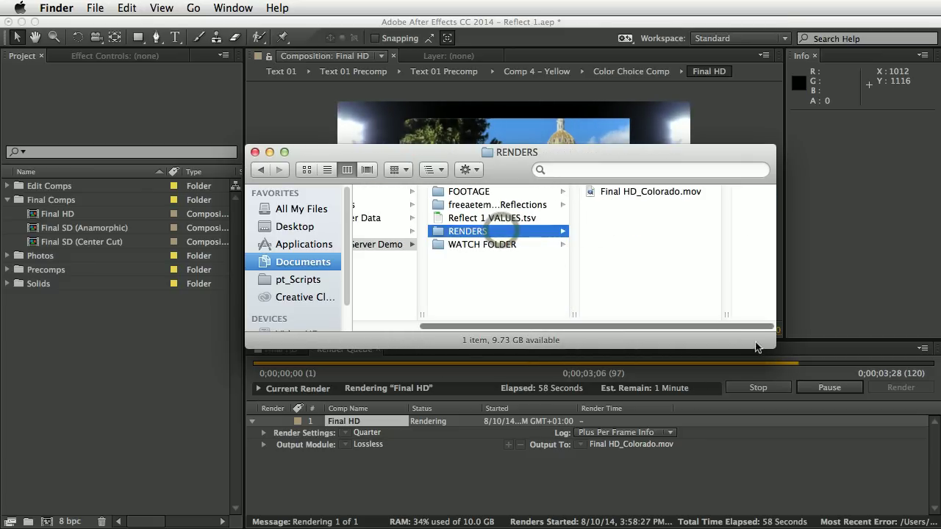
{"action": "left_click_drag", "start_coordinate": [772, 346], "coordinate": [837, 351]}
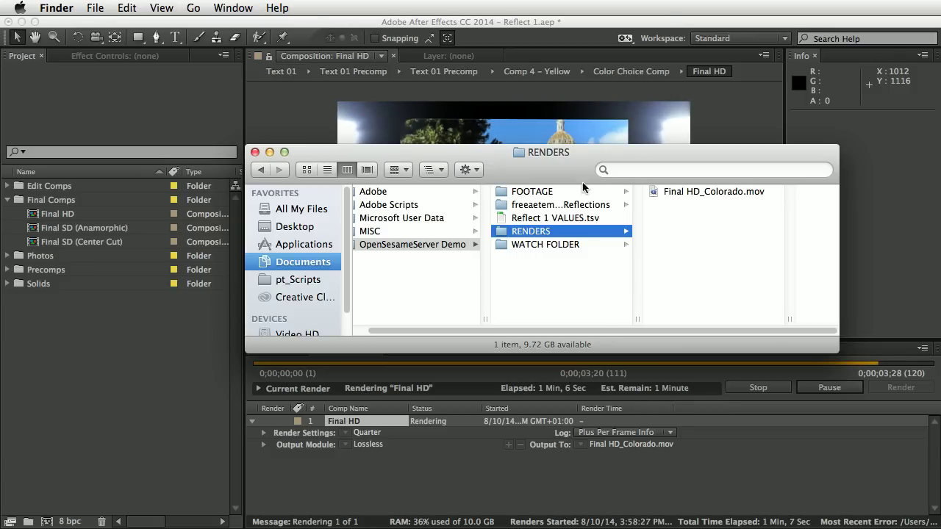
{"action": "left_click_drag", "start_coordinate": [579, 151], "coordinate": [552, 313]}
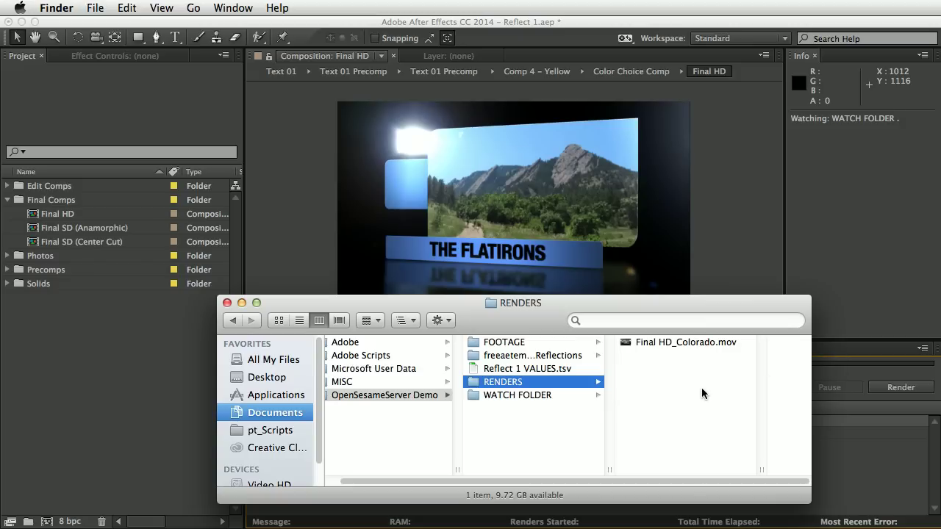
Play Final HD_Colorado.mov from the RENDERS folder in QuickTime Player and close the movie.
{"action": "left_click", "coordinate": [697, 343]}
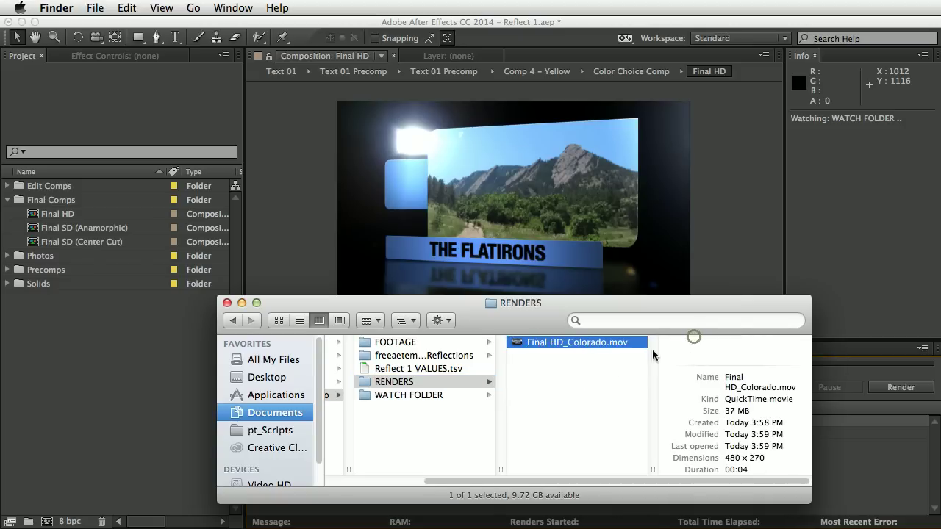
{"action": "double_click", "coordinate": [580, 343]}
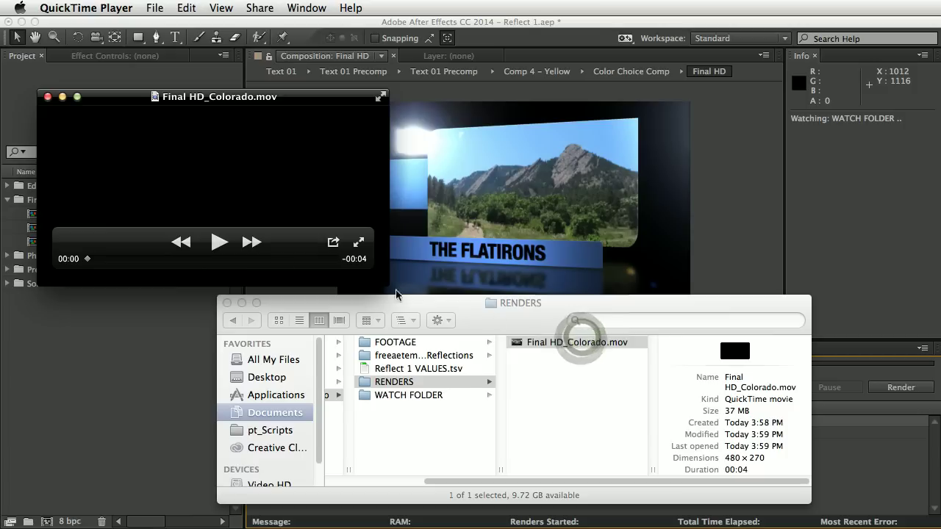
{"action": "left_click", "coordinate": [217, 242]}
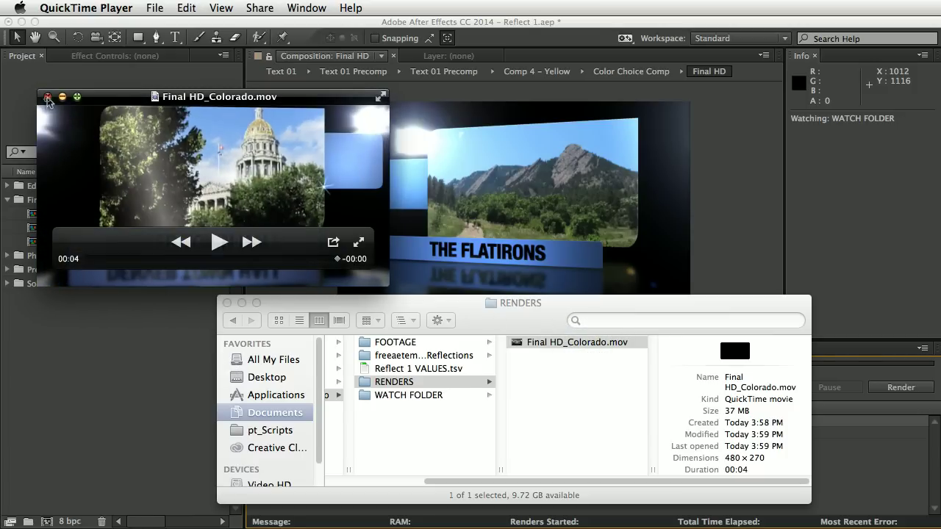
{"action": "left_click", "coordinate": [47, 96]}
Return to After Effects, stop the watch folder, and close the pt_OpenSesame Server window.
{"action": "left_click", "coordinate": [113, 118]}
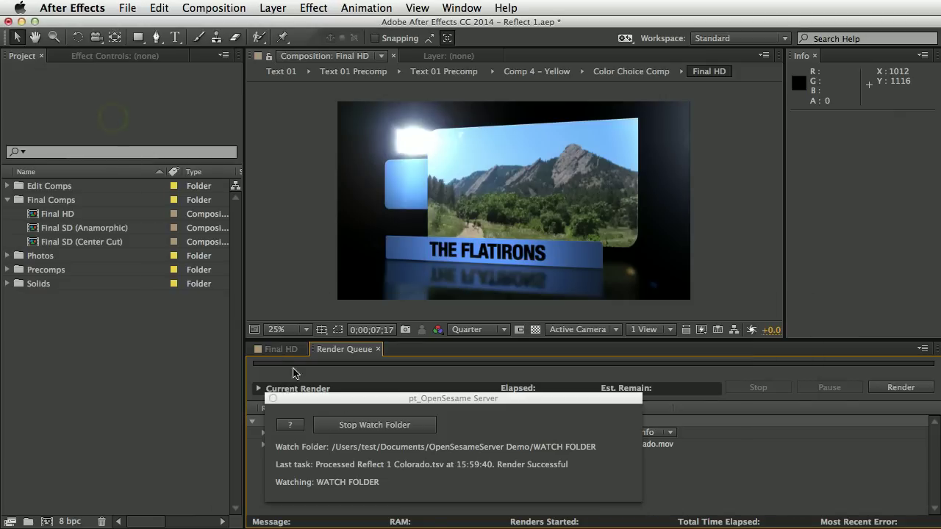
{"action": "left_click_drag", "start_coordinate": [401, 403], "coordinate": [537, 289]}
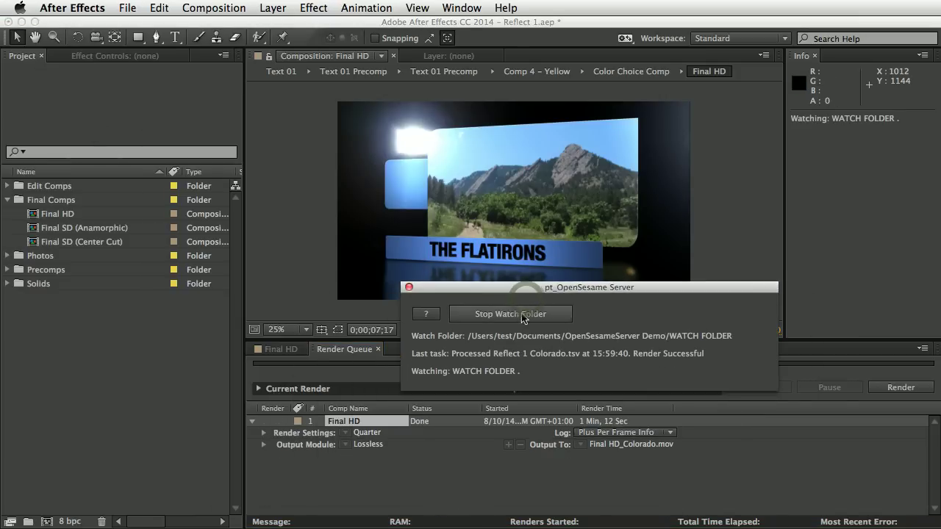
{"action": "left_click", "coordinate": [520, 314]}
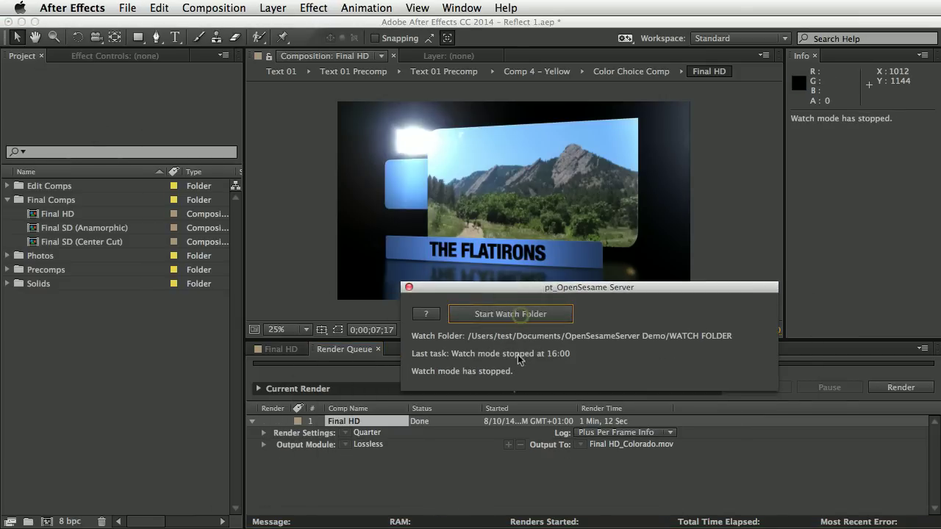
{"action": "left_click", "coordinate": [409, 287]}
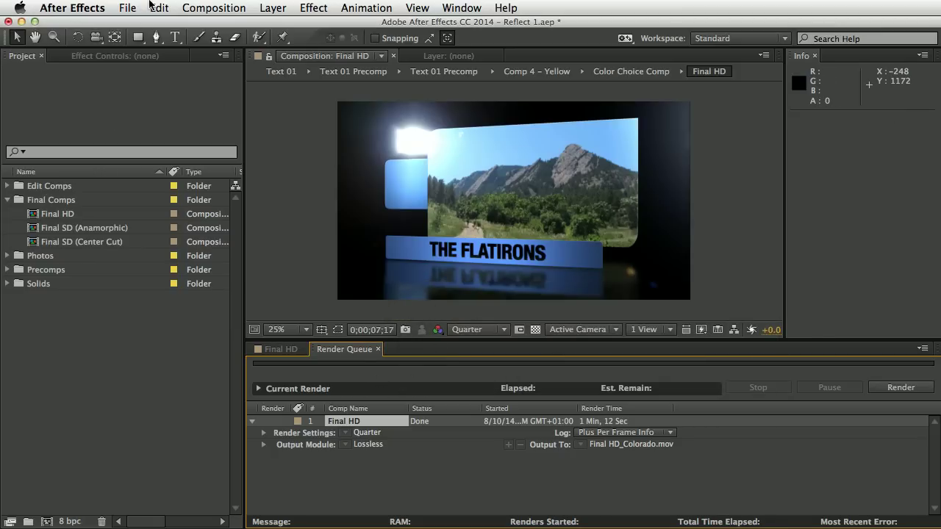
Run the pt_OpenSesame.jsx script and place its window over the Info panel, clear of the composition view.
{"action": "left_click", "coordinate": [127, 6]}
{"action": "mouse_move", "coordinate": [147, 375]}
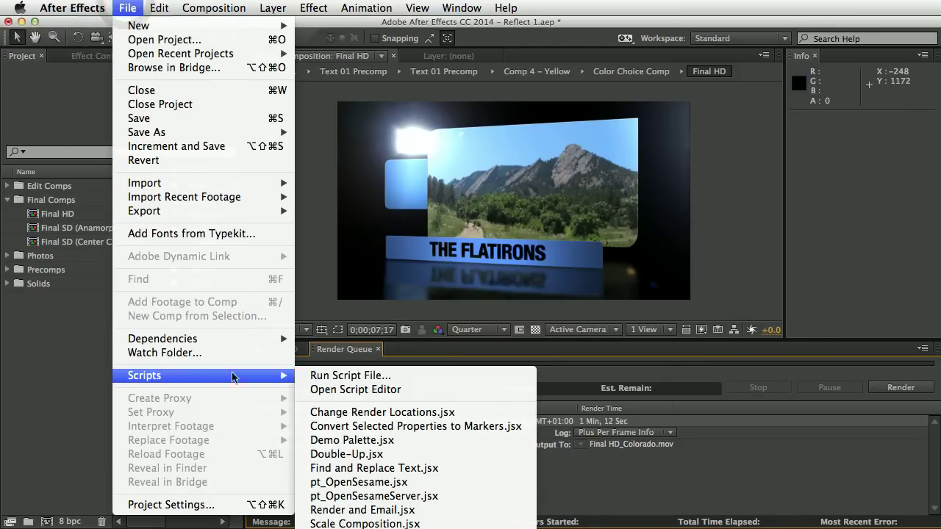
{"action": "left_click", "coordinate": [388, 483]}
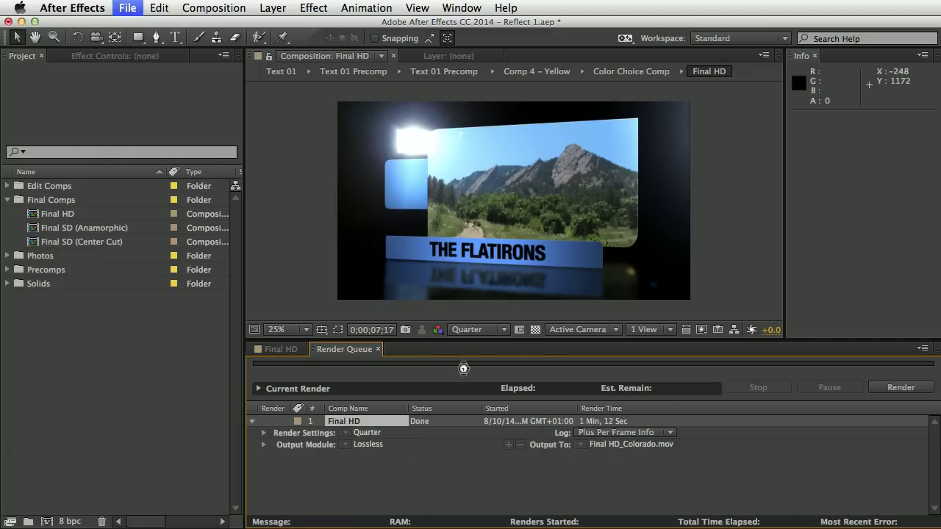
{"action": "left_click_drag", "start_coordinate": [576, 303], "coordinate": [820, 119]}
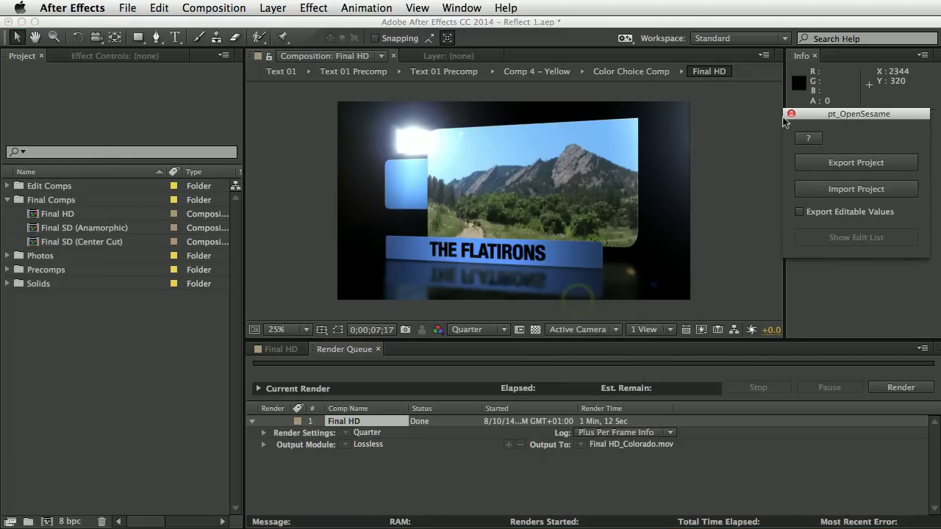
Open Reflect 1.aep from WATCH FOLDER, discarding the changes in the current project.
{"action": "left_click", "coordinate": [126, 7]}
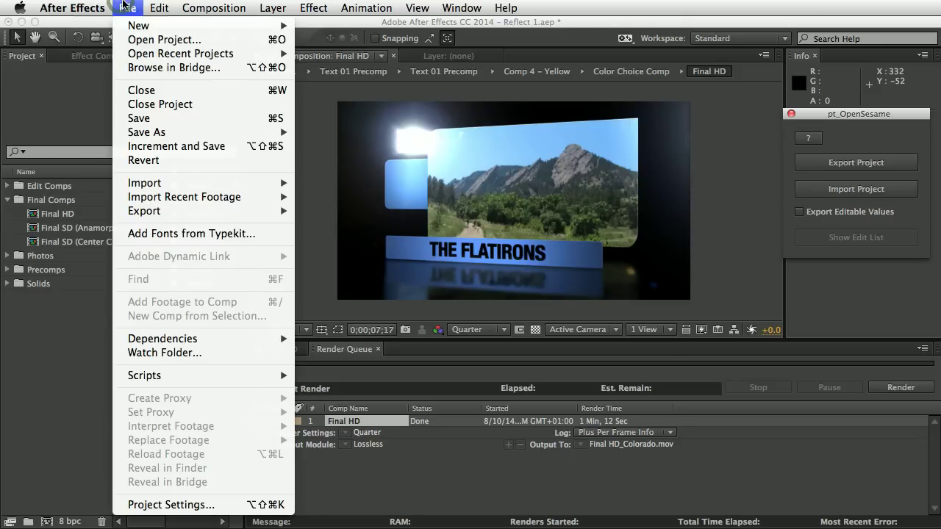
{"action": "left_click", "coordinate": [155, 40]}
{"action": "left_click", "coordinate": [420, 298]}
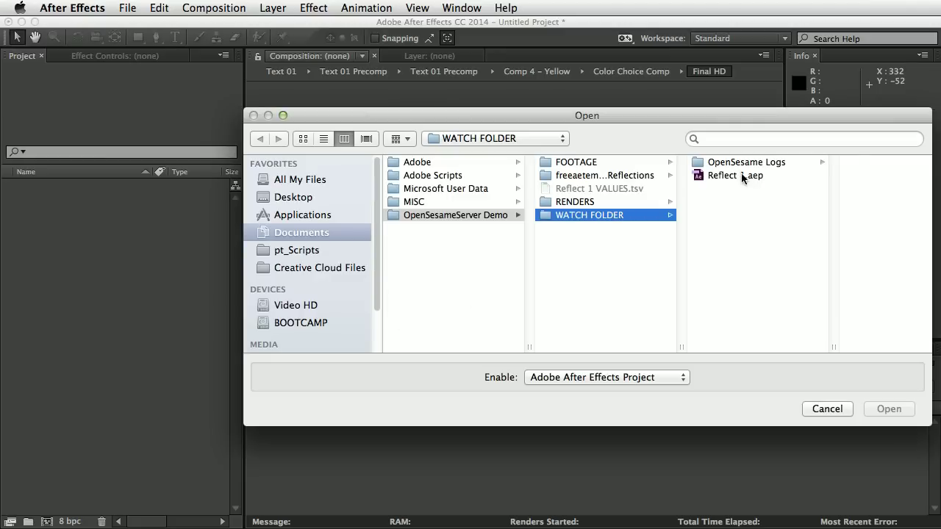
{"action": "left_click", "coordinate": [741, 177]}
{"action": "left_click", "coordinate": [889, 409]}
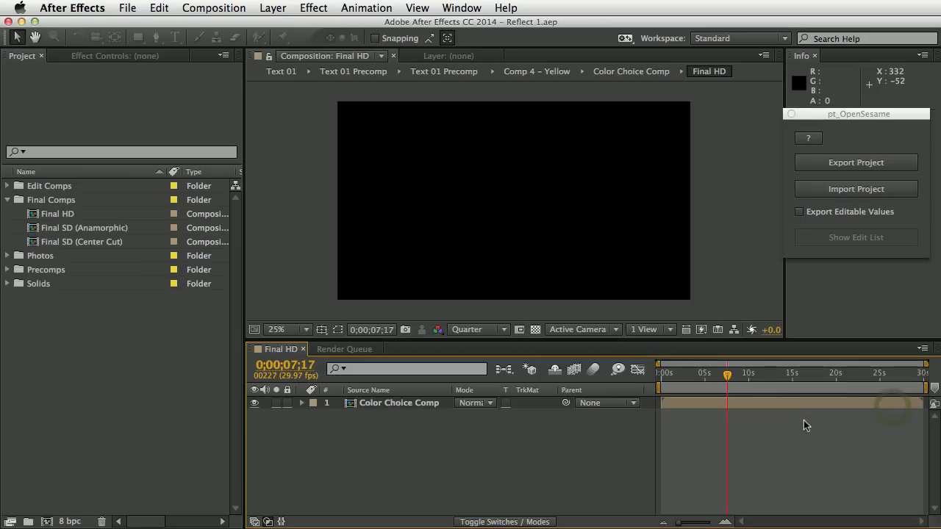
Enable Export Editable Values in pt_OpenSesame, show the Edit List, and load the project's stored list into it.
{"action": "left_click", "coordinate": [798, 212]}
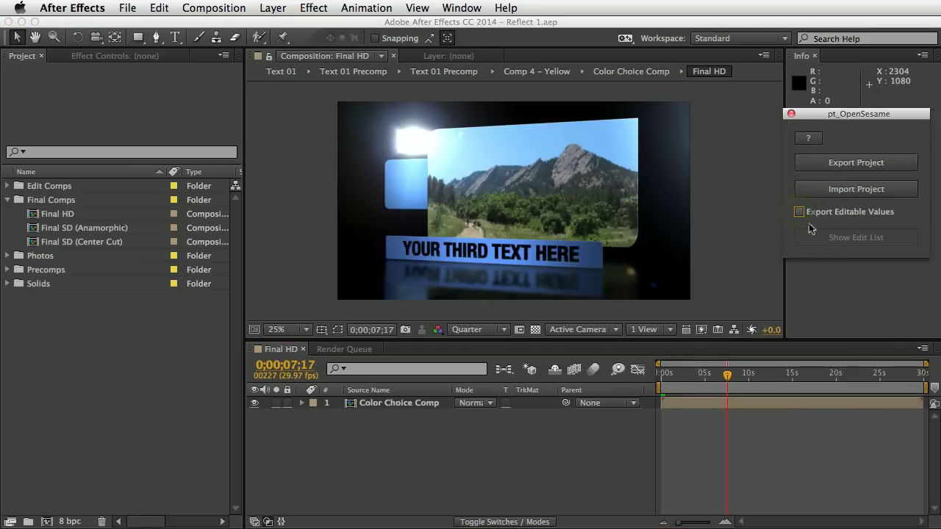
{"action": "left_click", "coordinate": [800, 211]}
{"action": "left_click", "coordinate": [872, 239]}
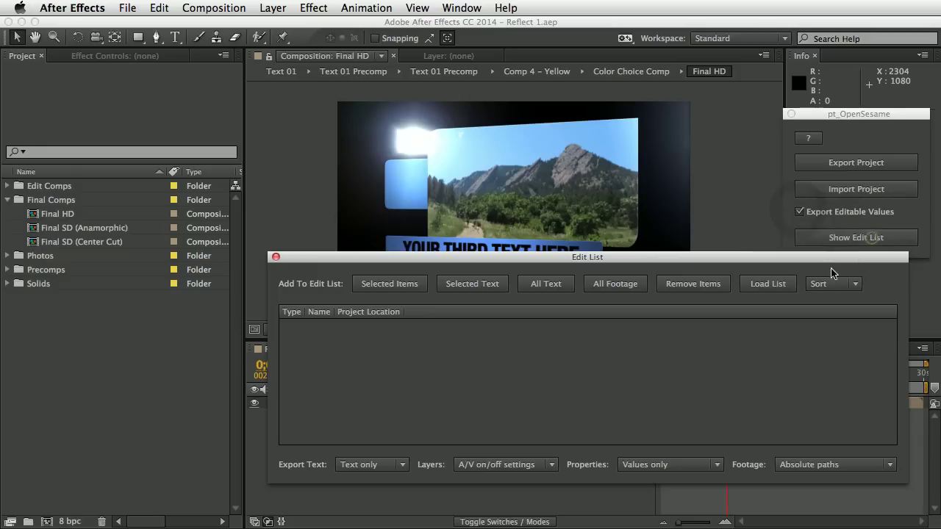
{"action": "left_click_drag", "start_coordinate": [660, 265], "coordinate": [575, 284]}
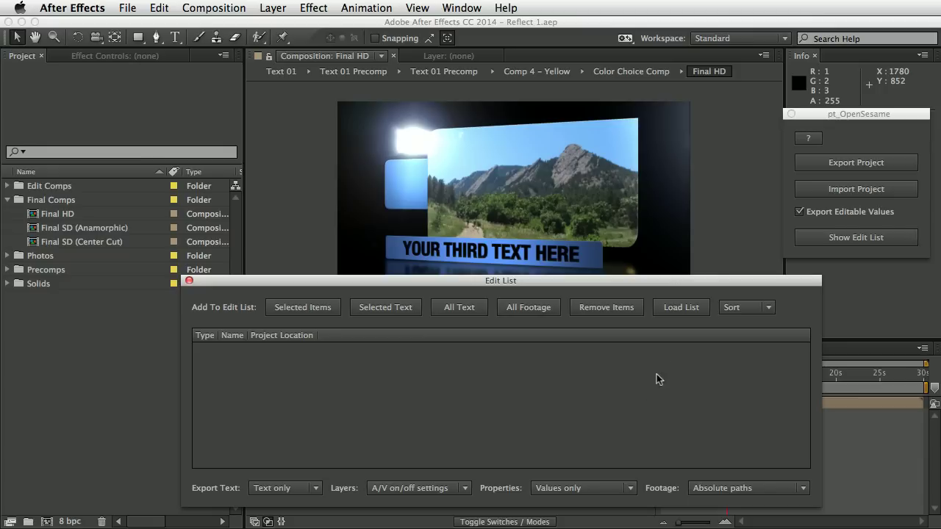
{"action": "left_click", "coordinate": [683, 309]}
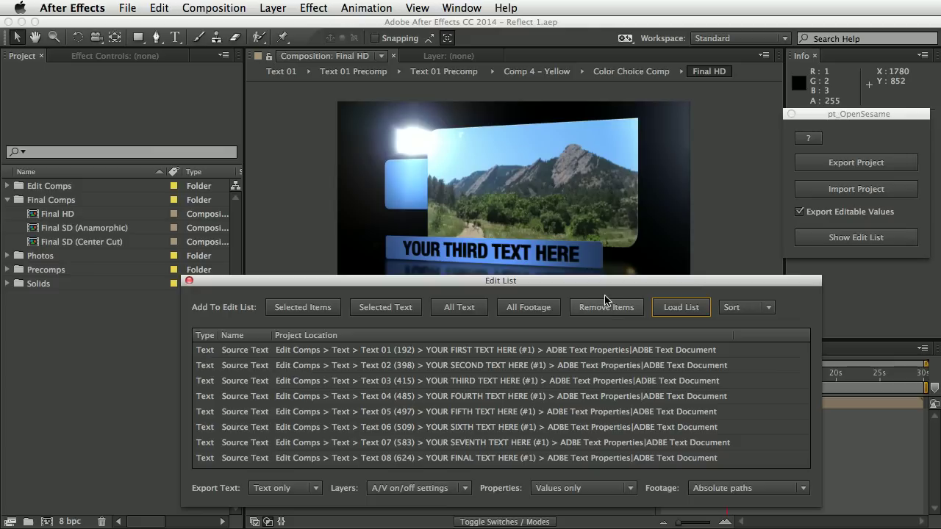
Add all footage to the Edit List and check the added photo entries.
{"action": "left_click_drag", "start_coordinate": [620, 286], "coordinate": [618, 256]}
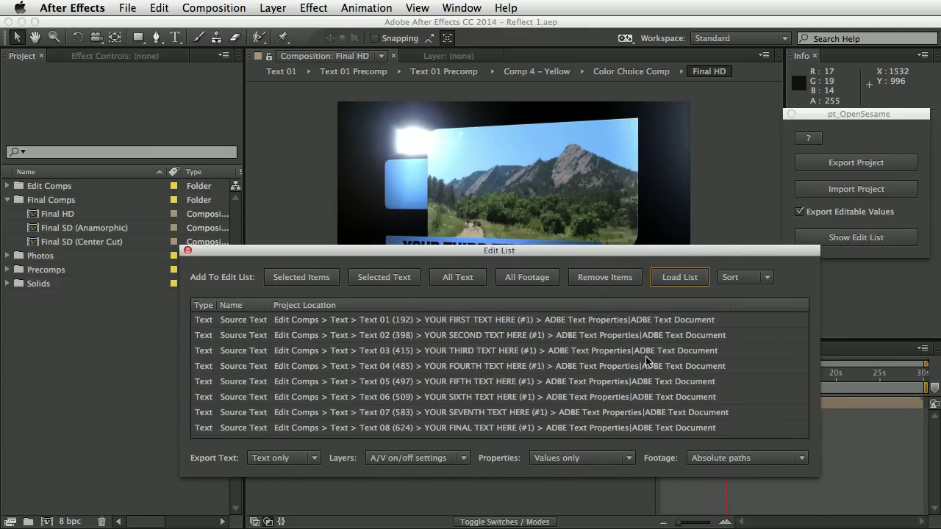
{"action": "left_click", "coordinate": [533, 277]}
{"action": "scroll", "coordinate": [672, 399], "scroll_direction": "down", "scroll_amount": 4}
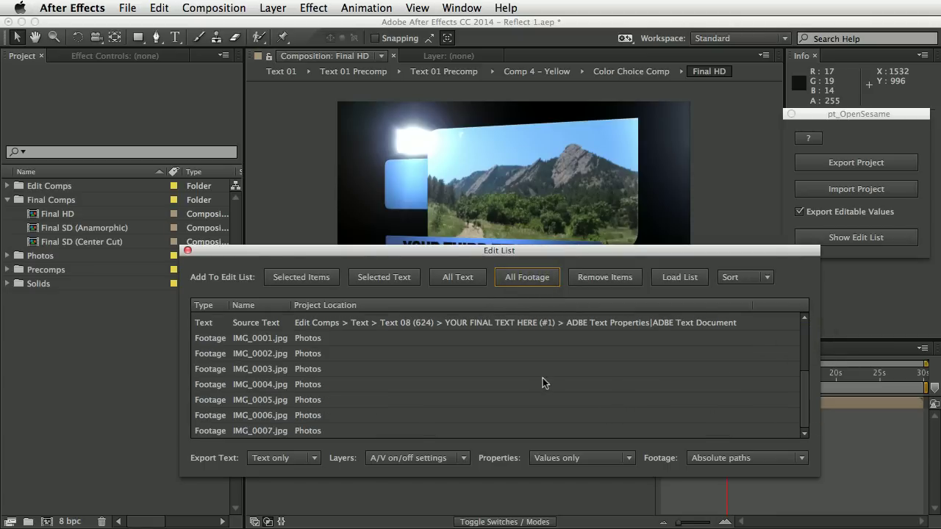
Move the Edit List clear of the composition view and open the Final SD (Anamorphic) composition from Final Comps.
{"action": "left_click_drag", "start_coordinate": [414, 265], "coordinate": [480, 428]}
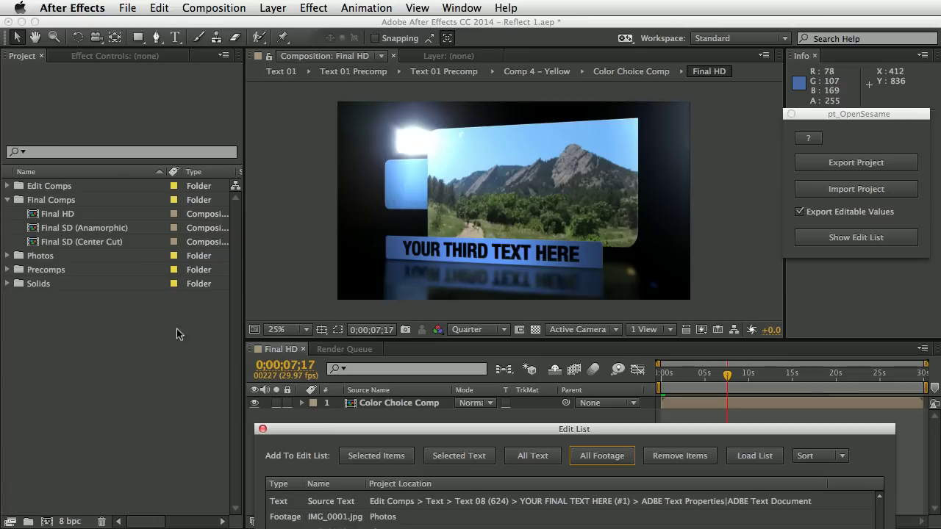
{"action": "left_click", "coordinate": [65, 214]}
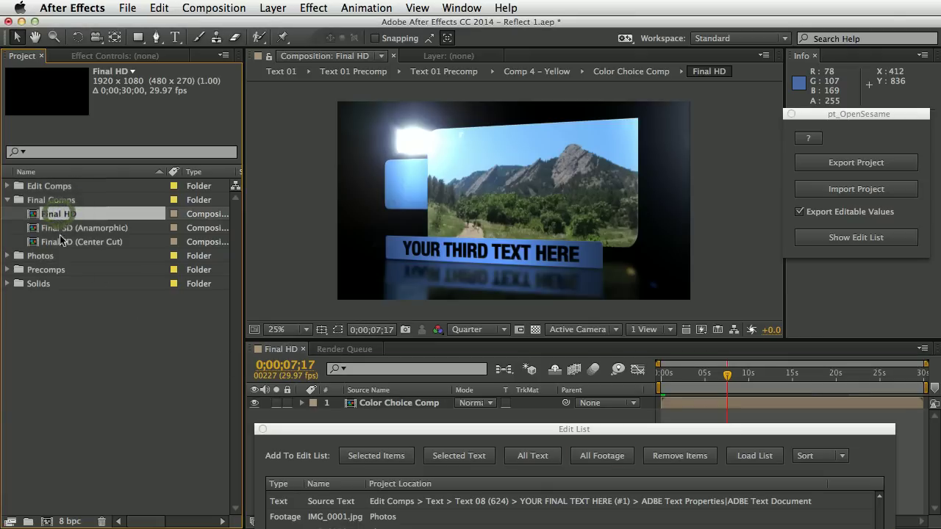
{"action": "left_click", "coordinate": [58, 230]}
{"action": "double_click", "coordinate": [59, 229]}
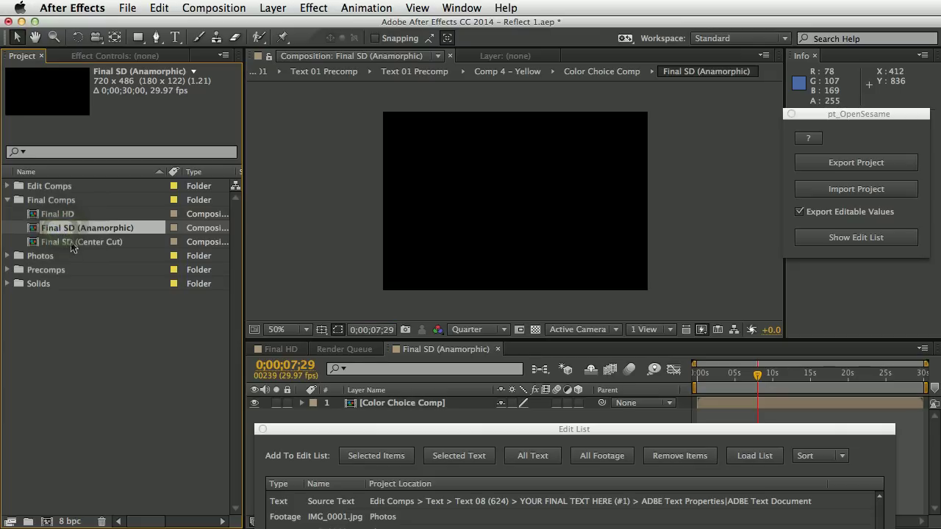
Open the Final SD (Center Cut) composition and add the Final HD composition to the Edit List.
{"action": "left_click", "coordinate": [70, 243]}
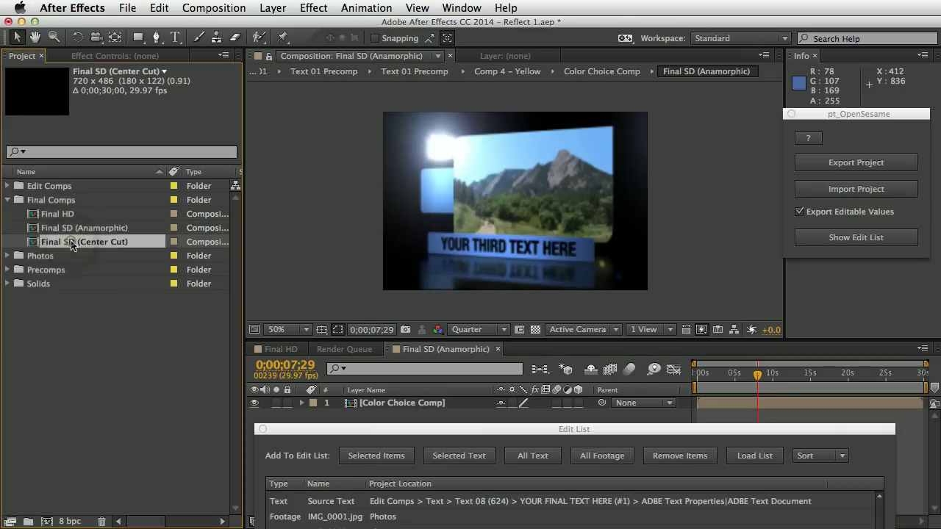
{"action": "double_click", "coordinate": [74, 243]}
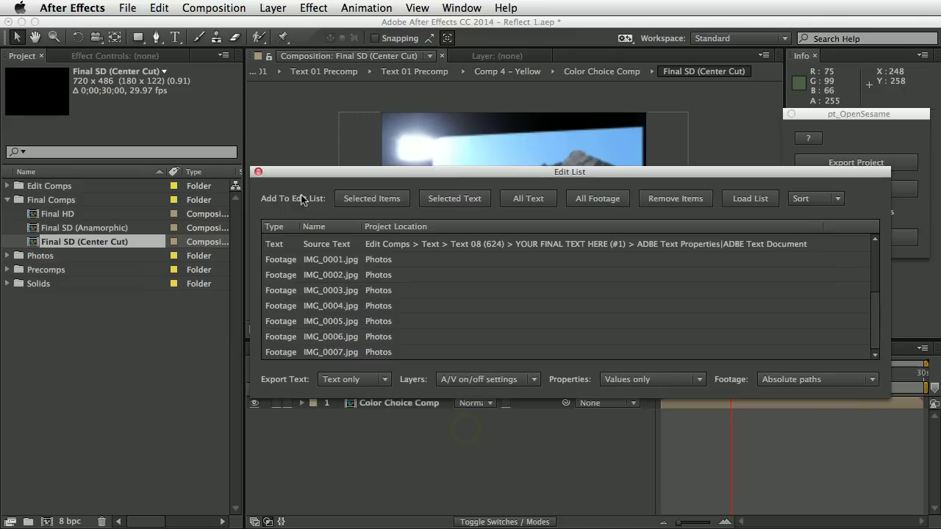
{"action": "left_click", "coordinate": [65, 215]}
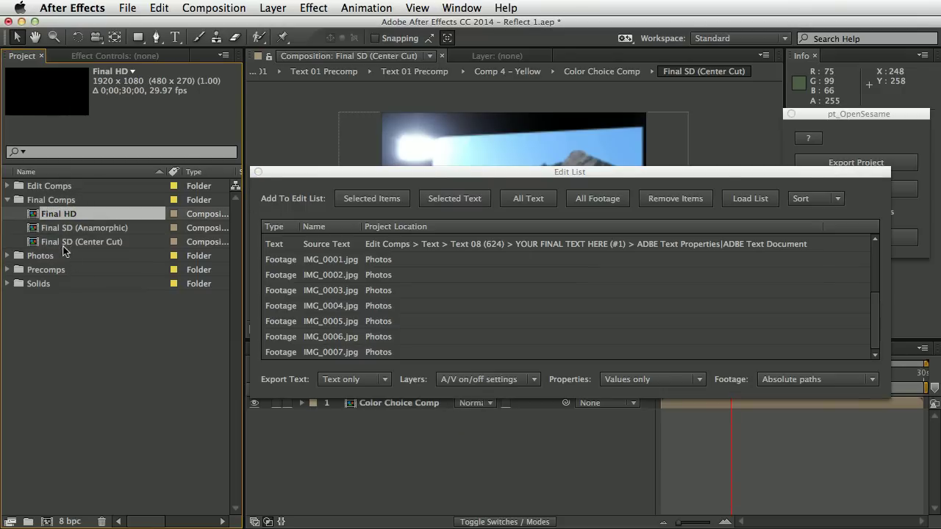
{"action": "left_click", "coordinate": [372, 199]}
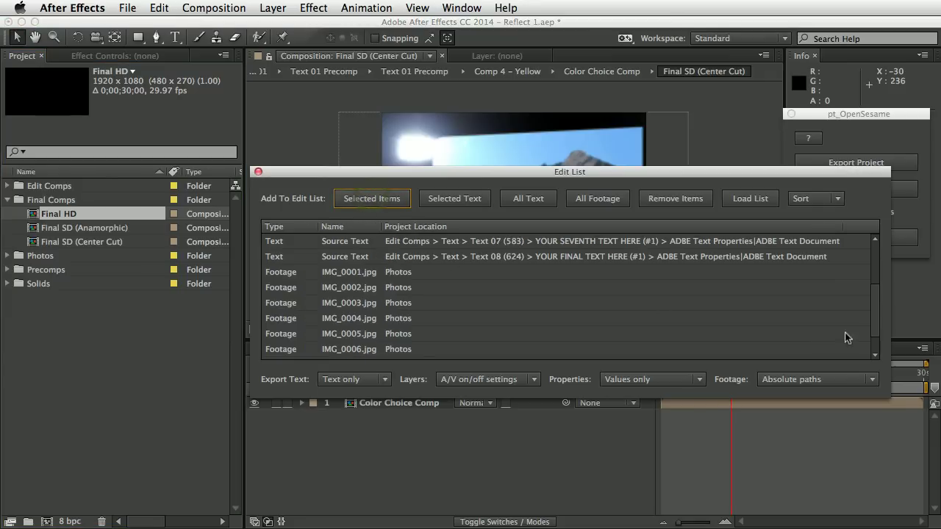
{"action": "left_click_drag", "start_coordinate": [875, 313], "coordinate": [879, 361]}
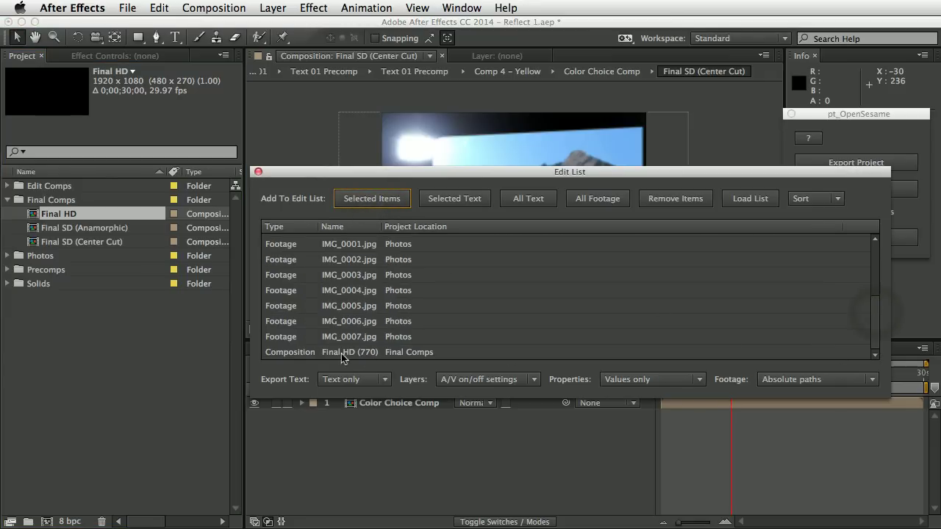
Add all compositions in the Final Comps folder to the Edit List and move the list clear of the composition view.
{"action": "left_click", "coordinate": [69, 201]}
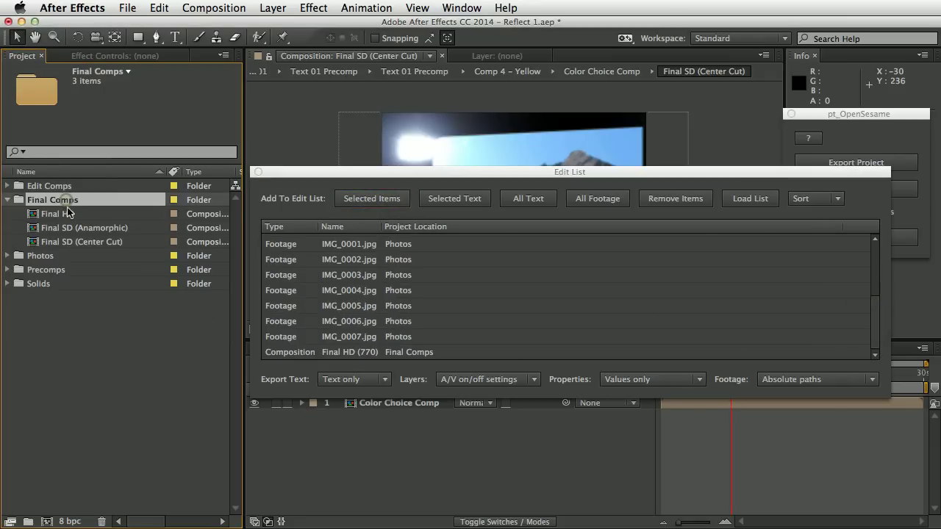
{"action": "left_click", "coordinate": [376, 200]}
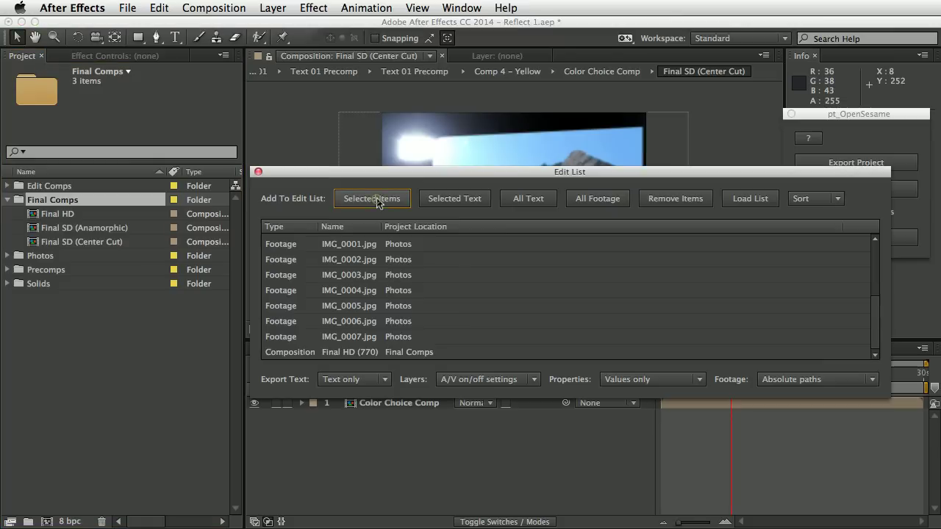
{"action": "left_click", "coordinate": [875, 322]}
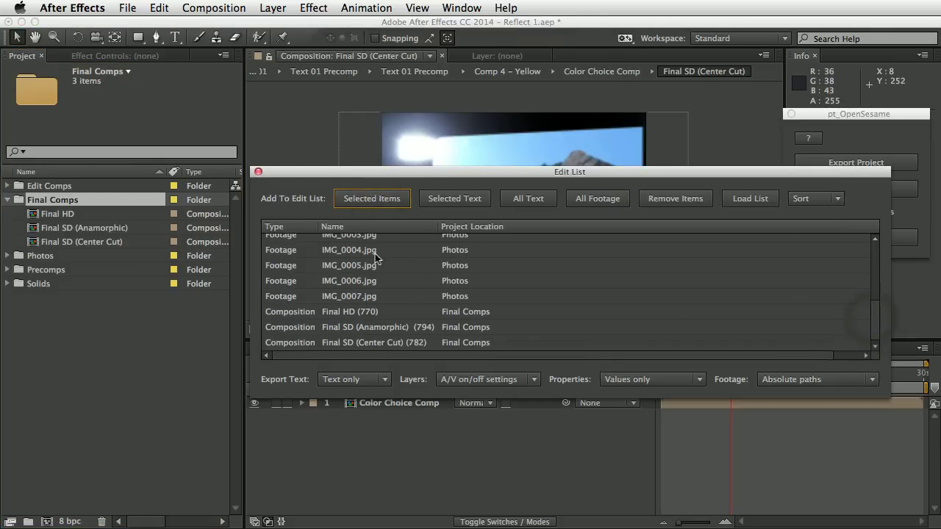
{"action": "left_click_drag", "start_coordinate": [424, 174], "coordinate": [462, 438]}
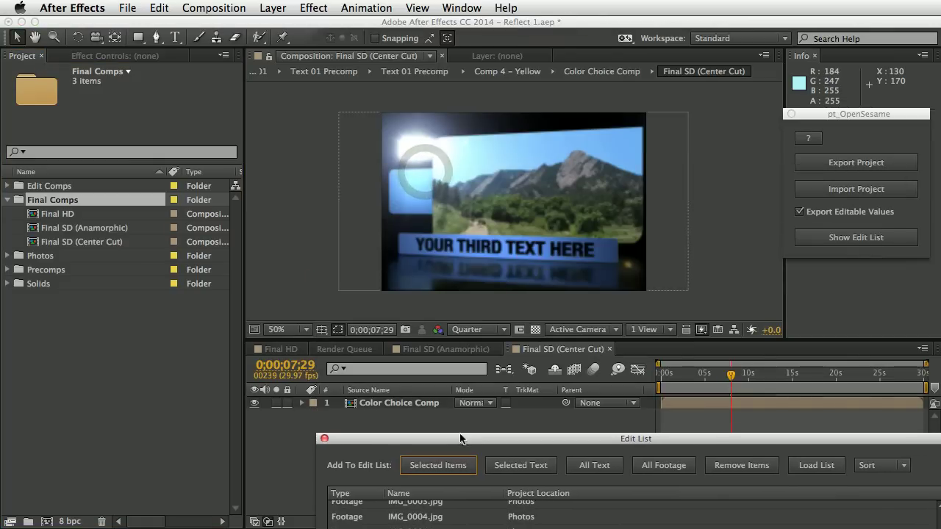
{"action": "left_click", "coordinate": [153, 371]}
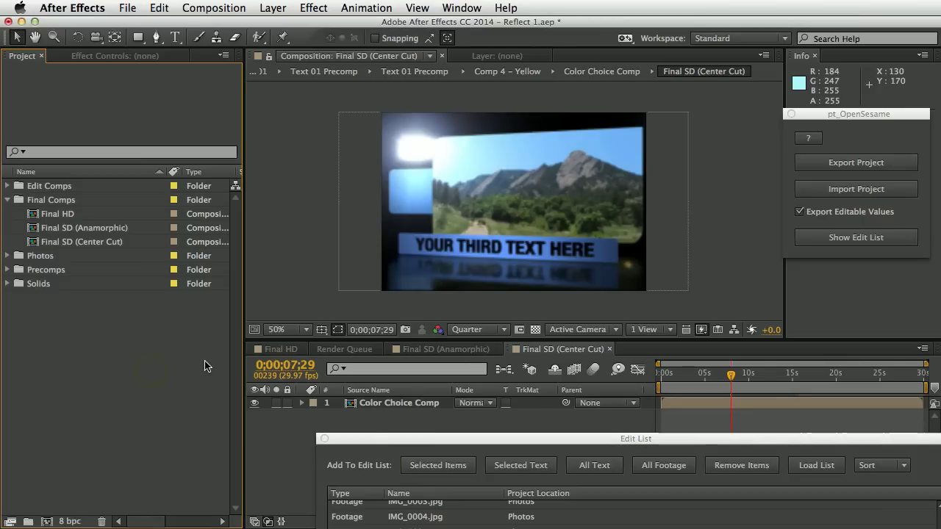
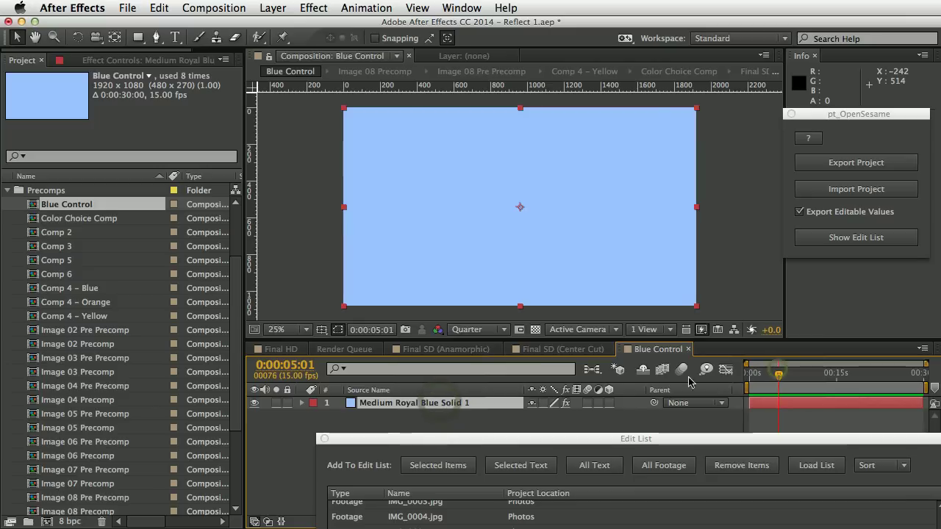
Show the effect controls of Medium Royal Blue Solid 1 in Blue Control and reveal the Color Balance (HLS) Hue property in the timeline.
{"action": "left_click_drag", "start_coordinate": [452, 440], "coordinate": [418, 450]}
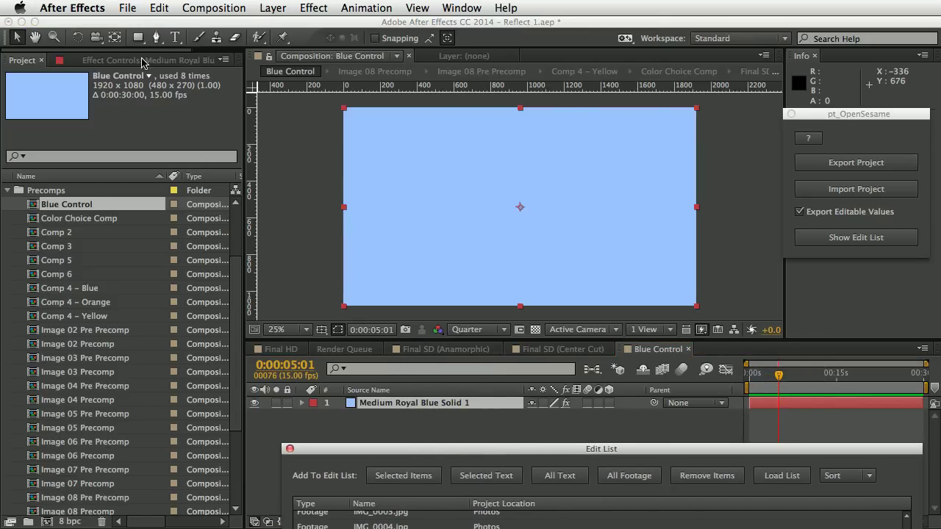
{"action": "left_click", "coordinate": [142, 61]}
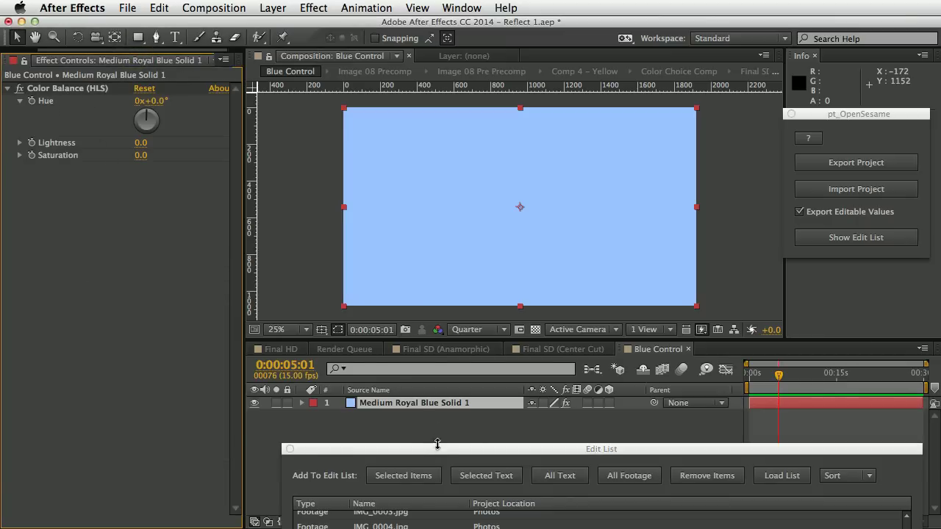
{"action": "left_click_drag", "start_coordinate": [438, 444], "coordinate": [435, 482]}
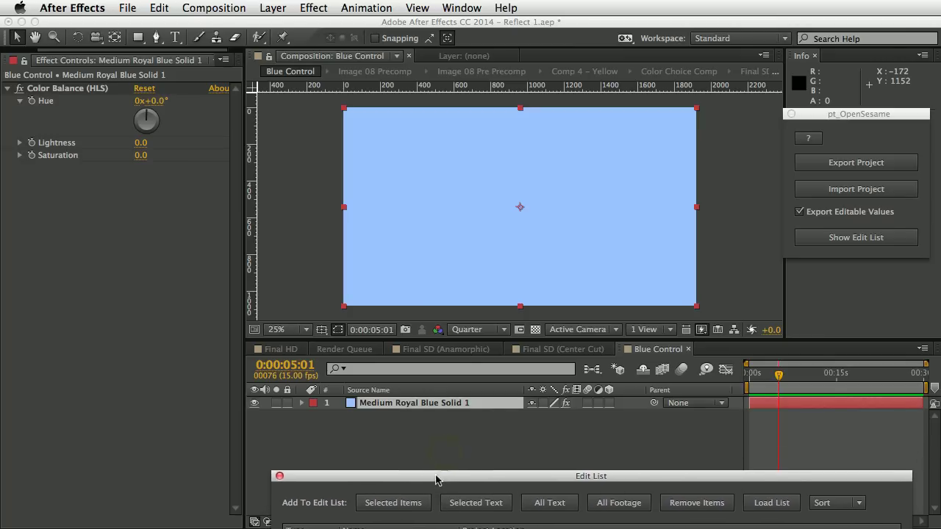
{"action": "right_click", "coordinate": [46, 105]}
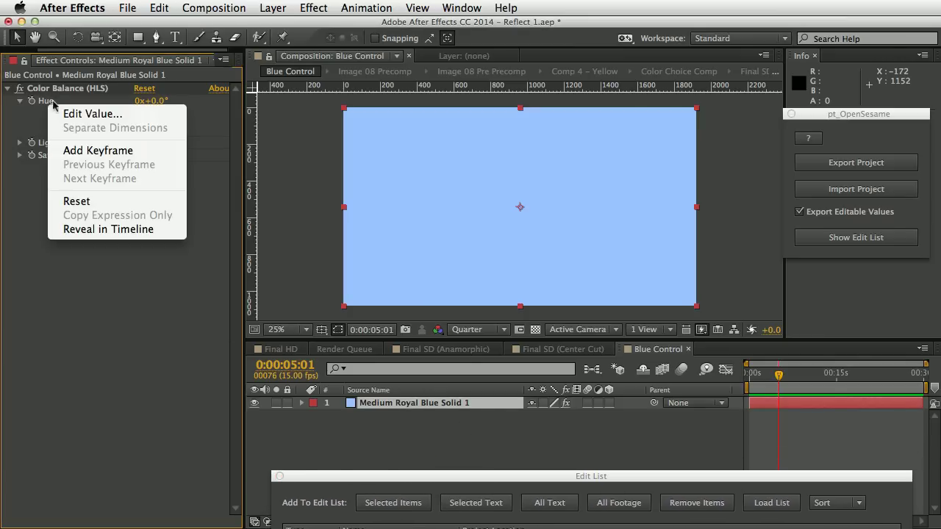
{"action": "left_click", "coordinate": [103, 230]}
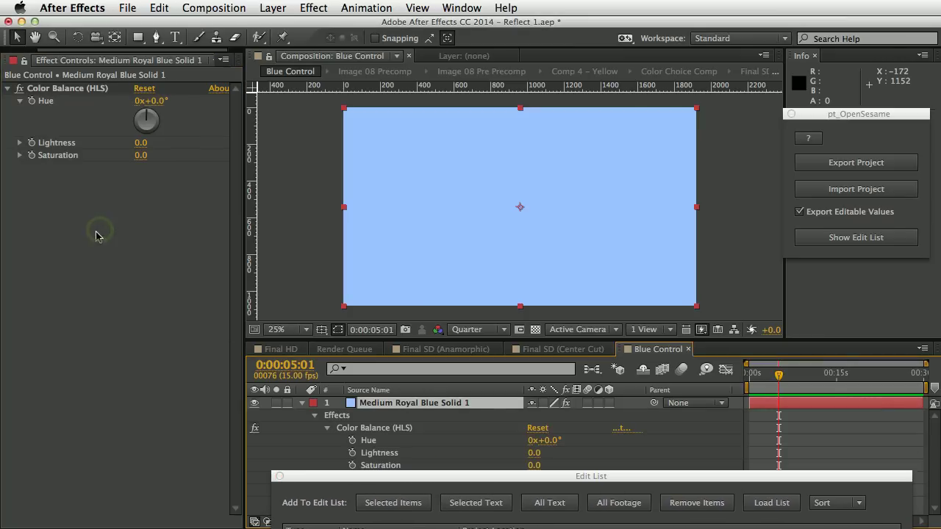
Add the Hue property of Medium Royal Blue Solid 1 to the Edit List and check its entry.
{"action": "left_click", "coordinate": [373, 442]}
{"action": "left_click_drag", "start_coordinate": [420, 477], "coordinate": [366, 88]}
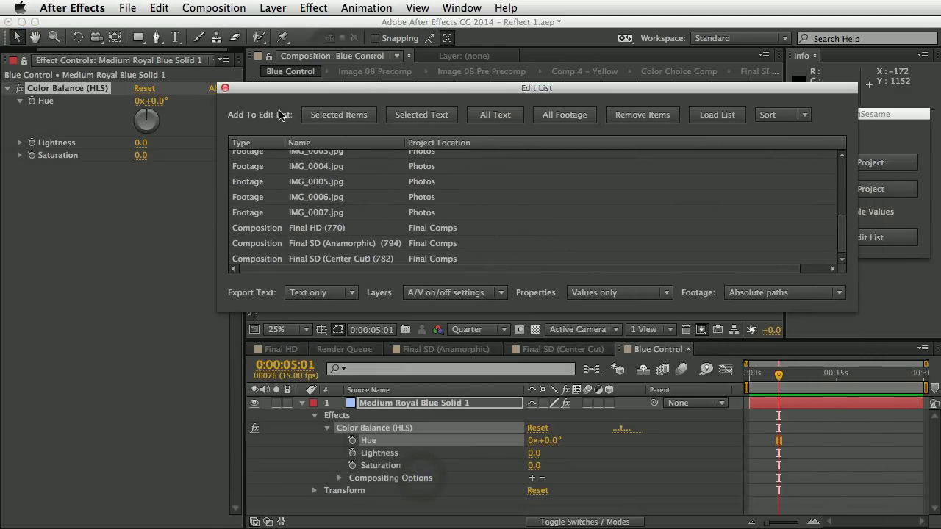
{"action": "left_click", "coordinate": [341, 118]}
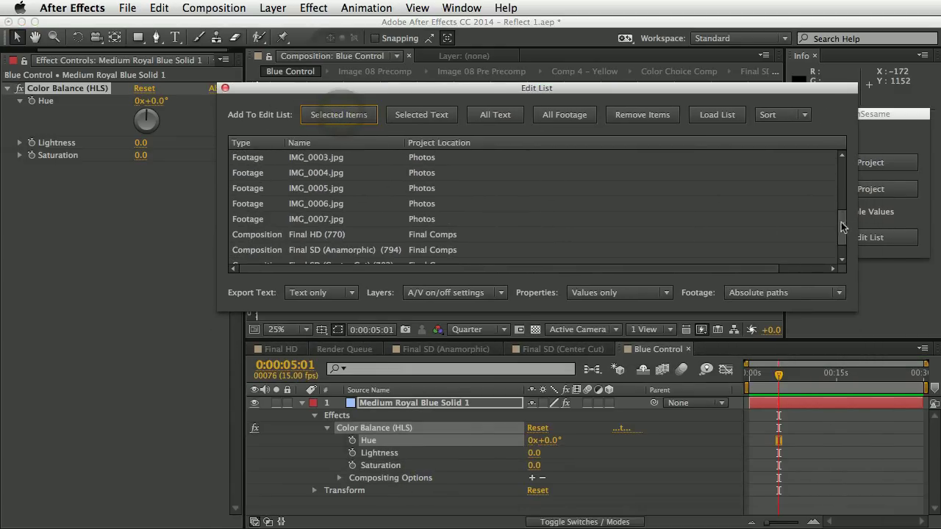
{"action": "left_click_drag", "start_coordinate": [844, 222], "coordinate": [833, 271]}
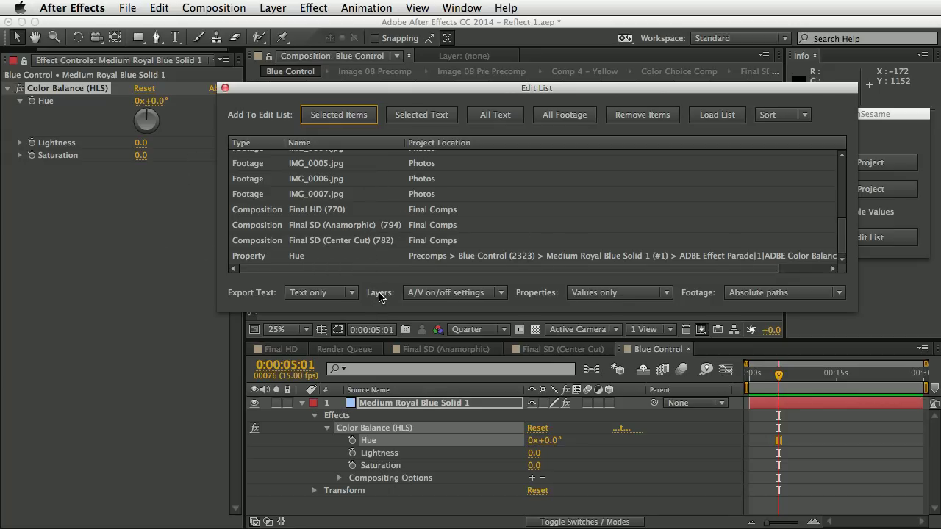
Open Color Choice Comp and preview the Comp 4 - Yellow and Comp 4 - Orange layers by showing them, hiding both again.
{"action": "left_click_drag", "start_coordinate": [375, 87], "coordinate": [525, 494]}
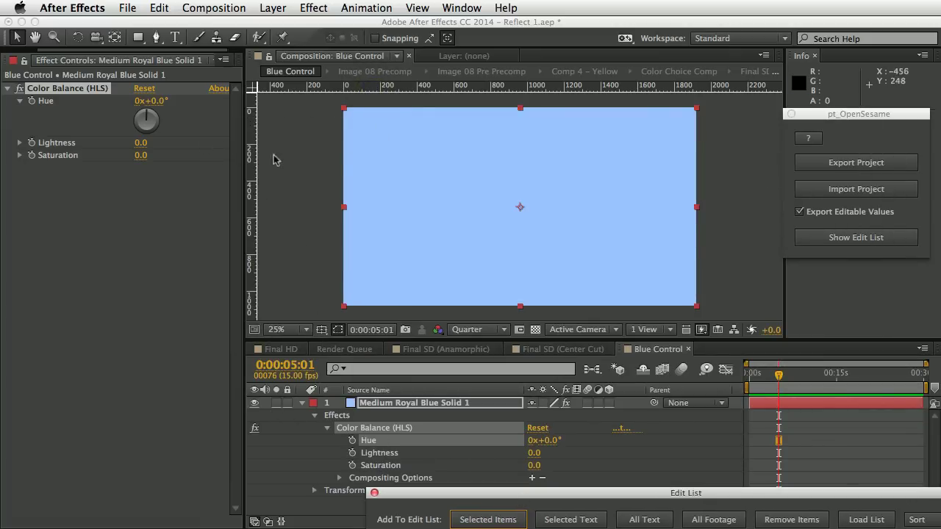
{"action": "left_click", "coordinate": [672, 72]}
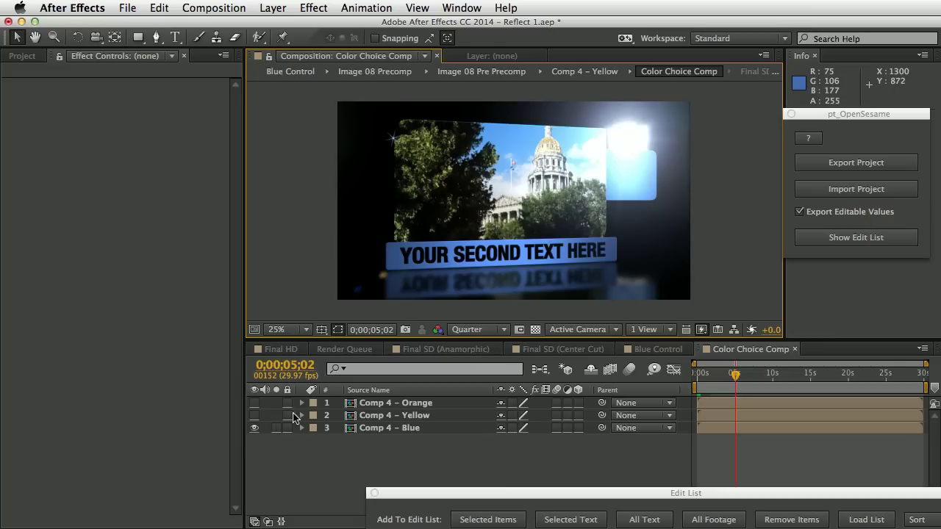
{"action": "left_click", "coordinate": [255, 415]}
{"action": "left_click", "coordinate": [254, 403]}
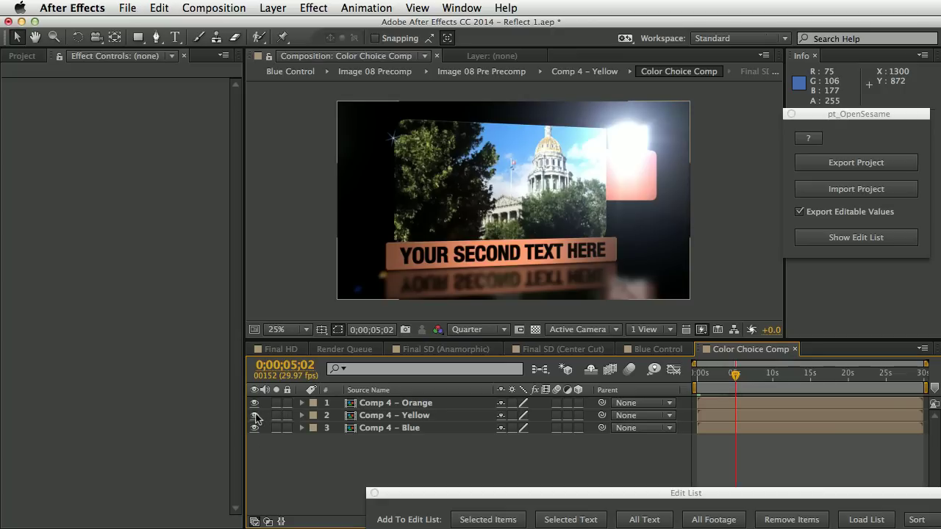
{"action": "left_click", "coordinate": [254, 416]}
{"action": "left_click", "coordinate": [254, 403]}
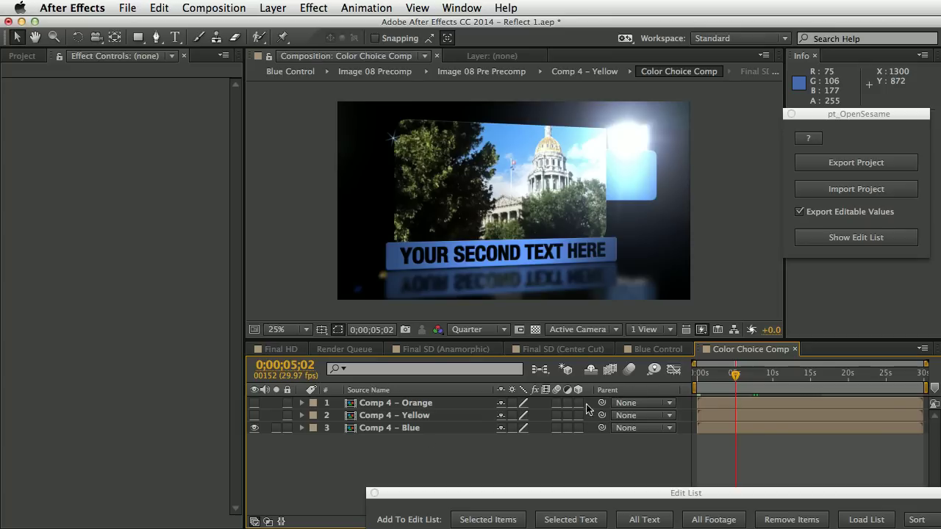
Hide the Comp 4 - Blue layer in Color Choice Comp and add that layer to the Edit List.
{"action": "left_click", "coordinate": [401, 428]}
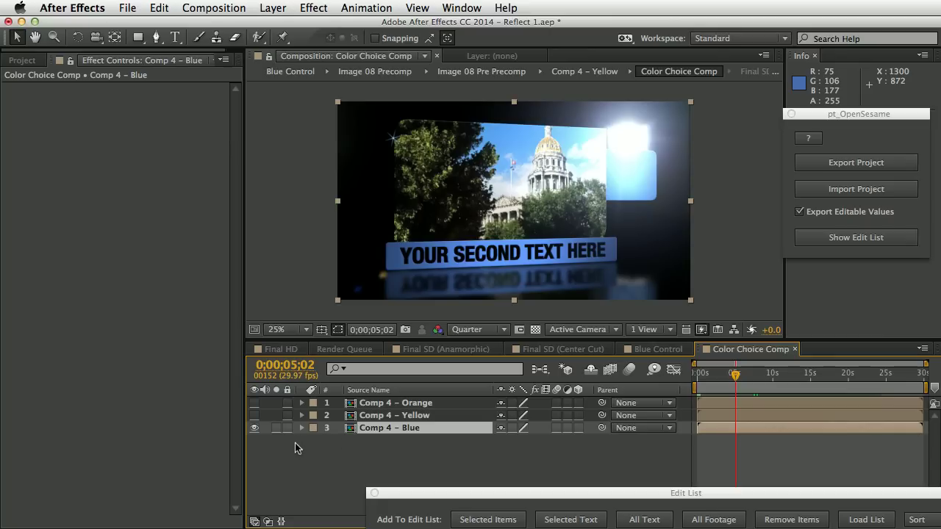
{"action": "left_click", "coordinate": [254, 428]}
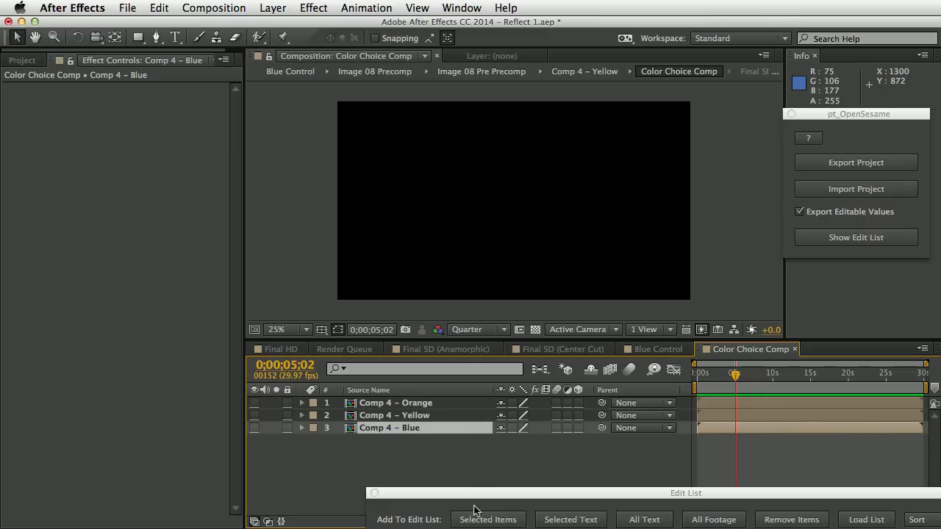
{"action": "left_click_drag", "start_coordinate": [479, 498], "coordinate": [395, 108]}
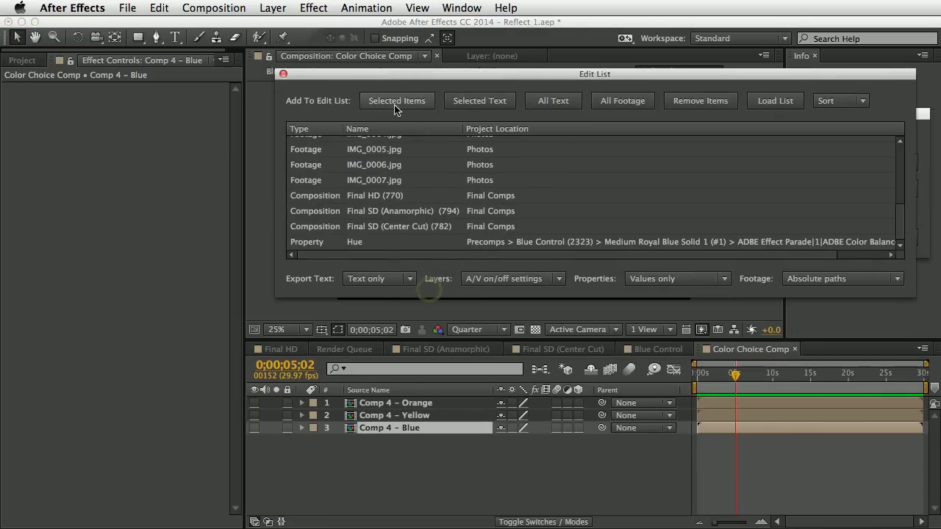
{"action": "left_click", "coordinate": [395, 103]}
{"action": "scroll", "coordinate": [485, 243], "scroll_direction": "down", "scroll_amount": 2}
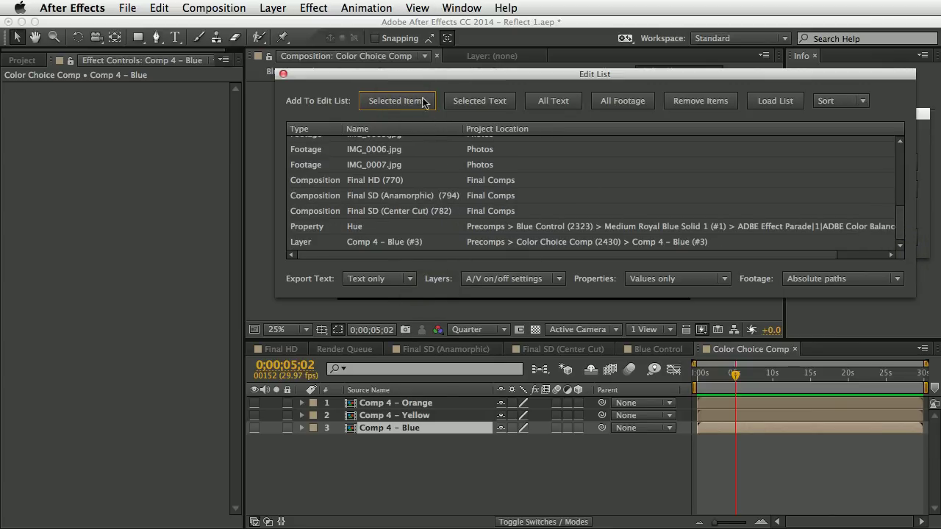
Move the Edit List clear of the timeline, make the Comp 4 - Blue layer visible again and show the project items.
{"action": "left_click_drag", "start_coordinate": [430, 76], "coordinate": [474, 479]}
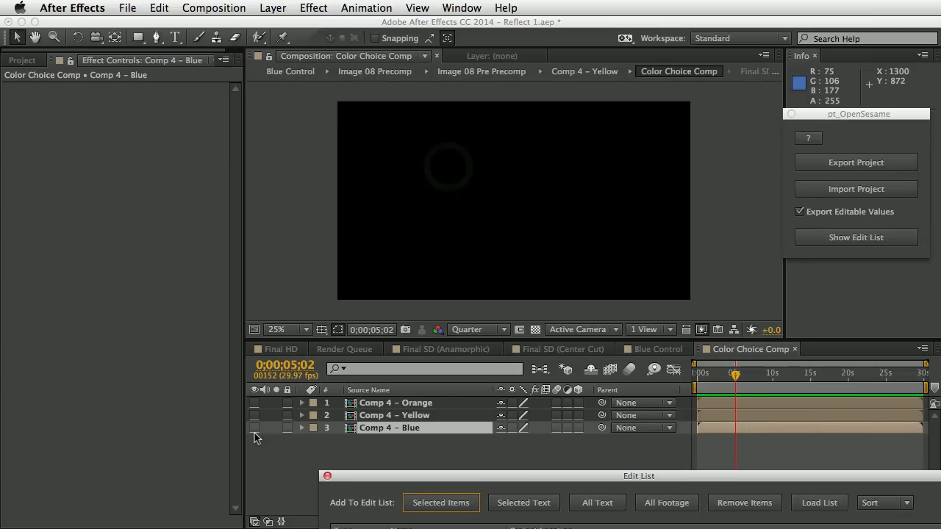
{"action": "left_click", "coordinate": [255, 427]}
{"action": "left_click", "coordinate": [31, 63]}
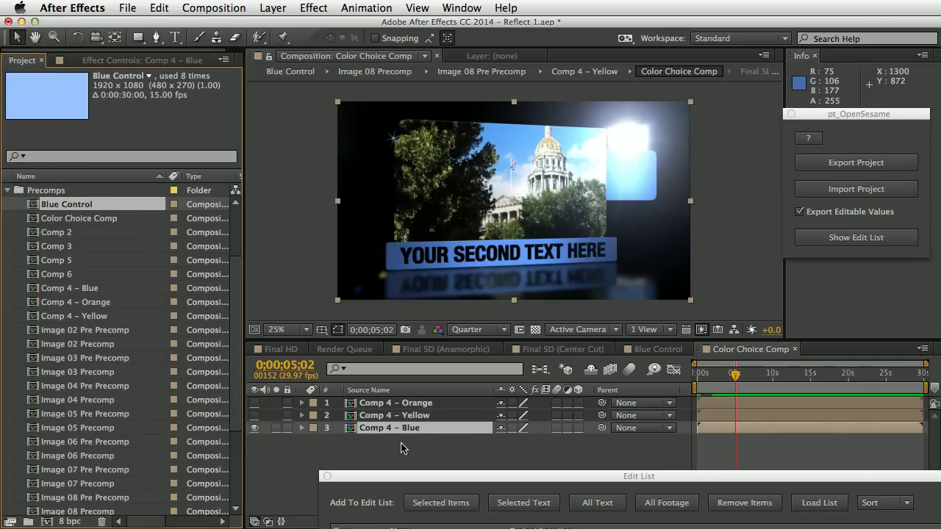
Try replacing the source of the Comp 4 - Blue layer with the Comp 4 - Orange composition, and undo the replacement.
{"action": "left_click", "coordinate": [405, 432]}
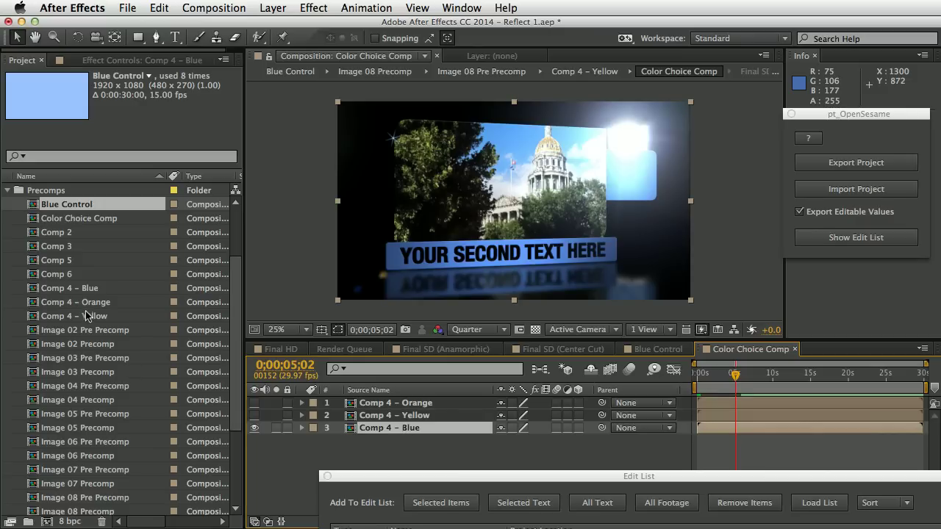
{"action": "left_click_drag", "start_coordinate": [87, 304], "coordinate": [419, 432]}
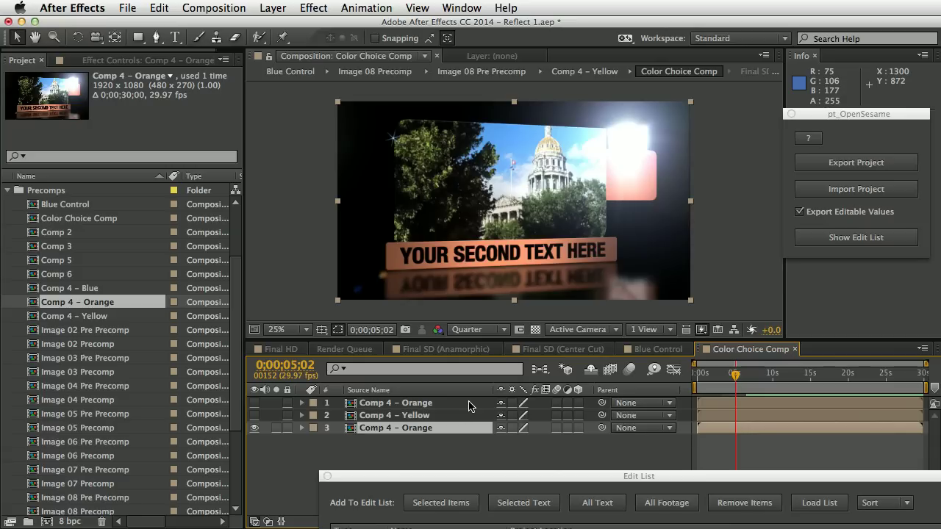
{"action": "key", "text": "super+z"}
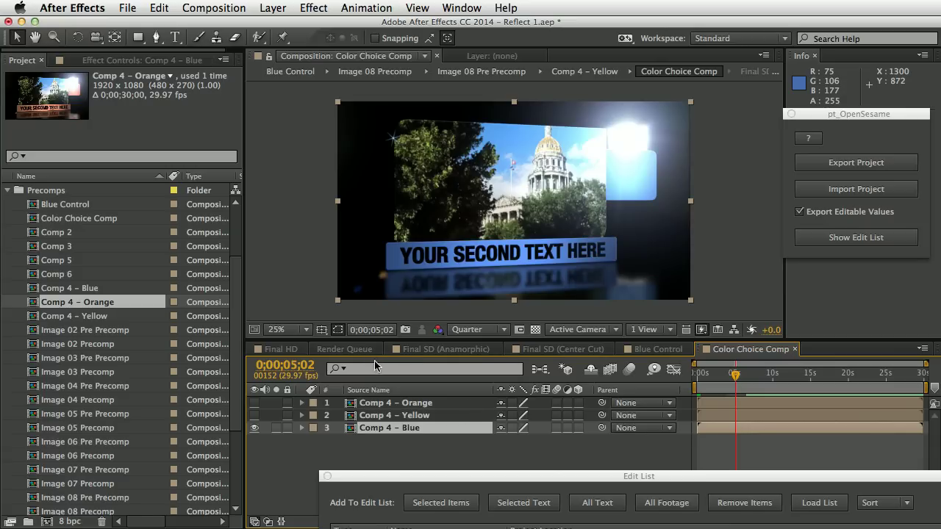
Add the Comp 4 - Blue, Comp 4 - Orange and Comp 4 - Yellow compositions from the Precomps folder to the Edit List.
{"action": "left_click", "coordinate": [323, 458]}
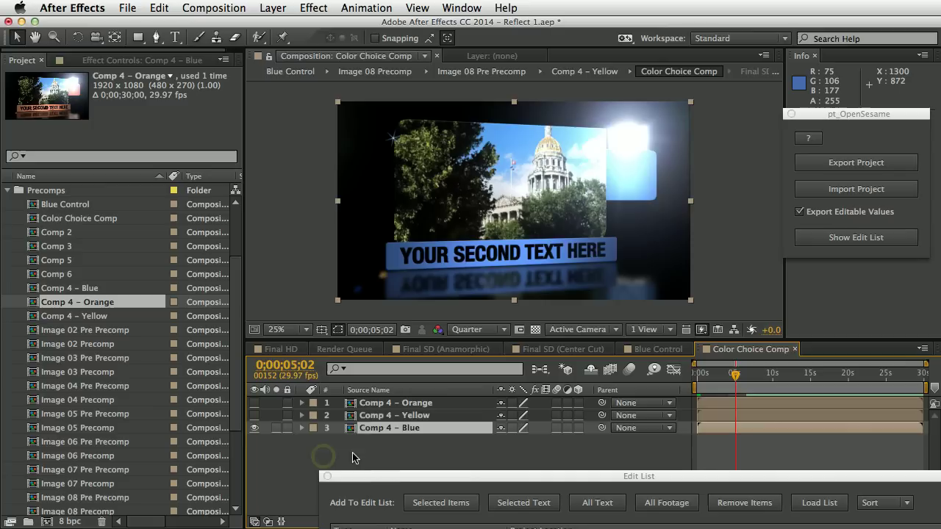
{"action": "left_click", "coordinate": [84, 290]}
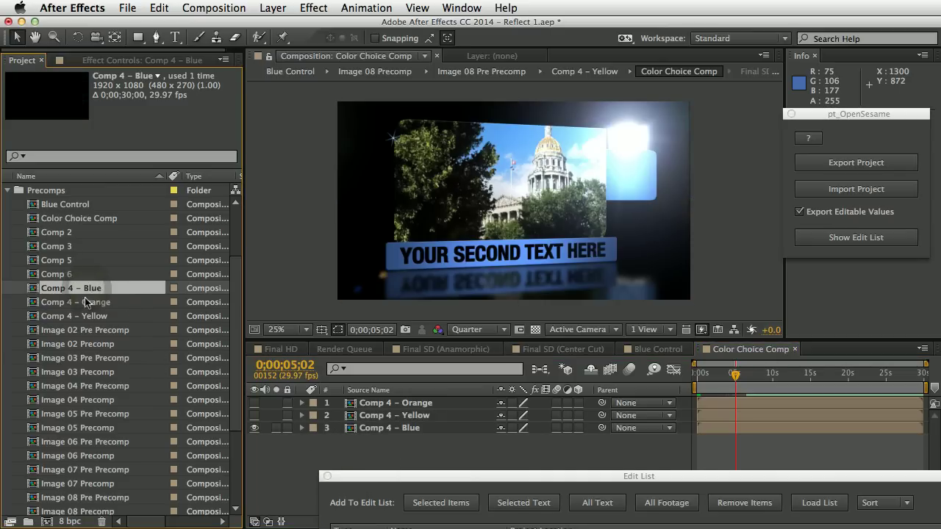
{"action": "left_click", "coordinate": [93, 317], "text": "shift"}
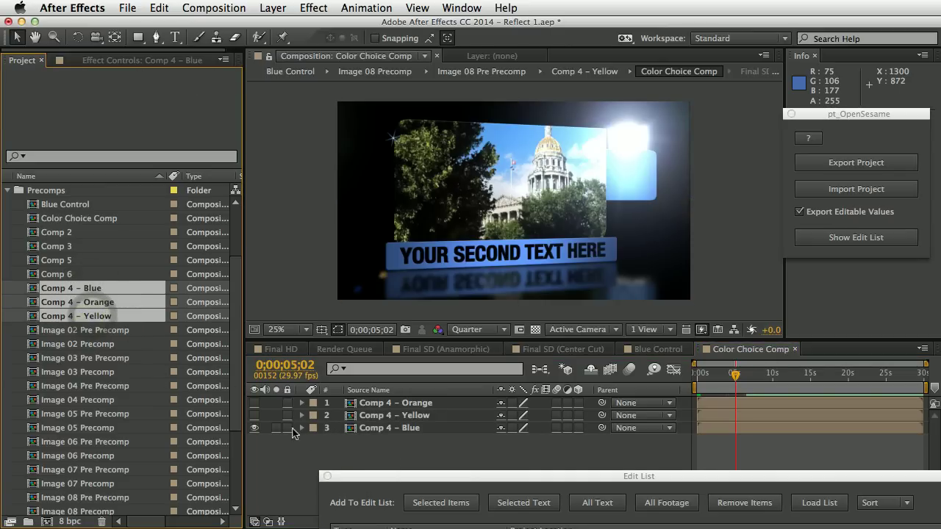
{"action": "left_click_drag", "start_coordinate": [426, 480], "coordinate": [347, 65]}
{"action": "left_click", "coordinate": [360, 91]}
{"action": "left_click_drag", "start_coordinate": [867, 209], "coordinate": [867, 238]}
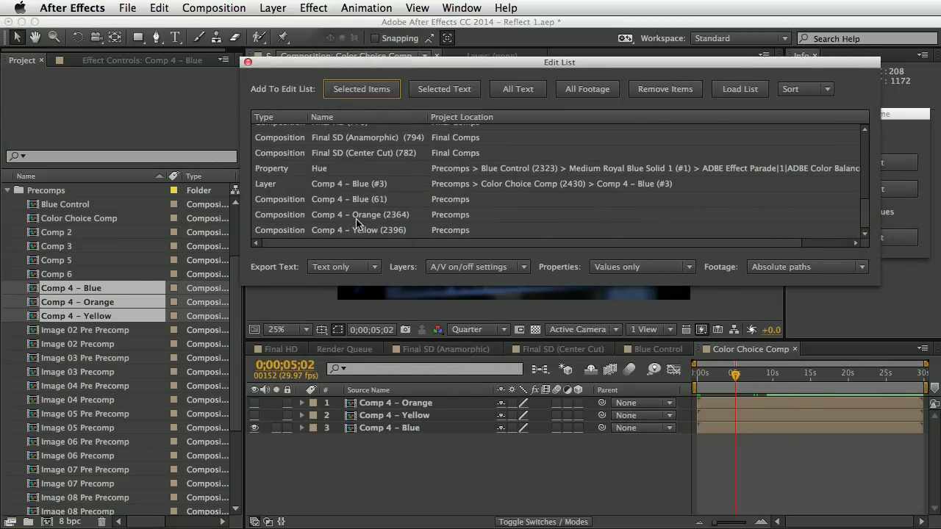
Move the Edit List clear of the timeline and hide the Comp 4 - Blue layer in Color Choice Comp.
{"action": "left_click_drag", "start_coordinate": [536, 71], "coordinate": [701, 442]}
{"action": "left_click_drag", "start_coordinate": [479, 434], "coordinate": [464, 475]}
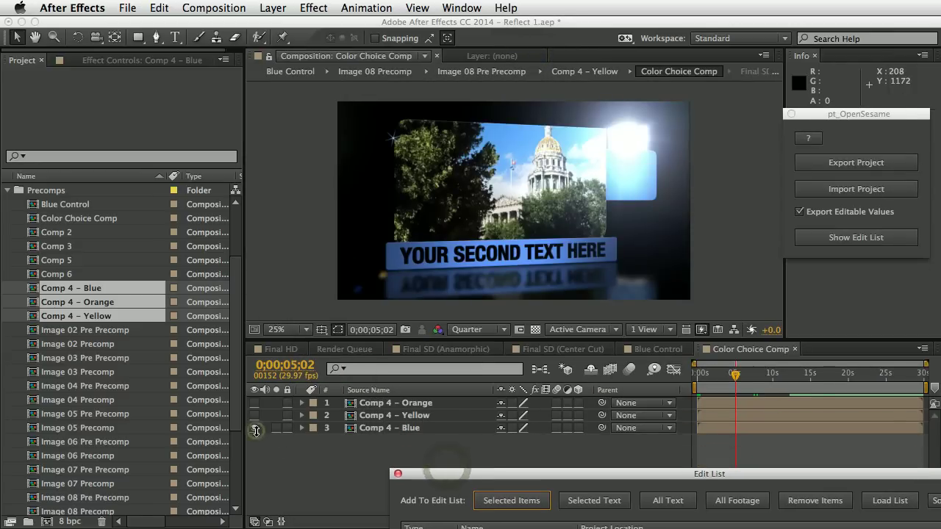
{"action": "left_click", "coordinate": [254, 431]}
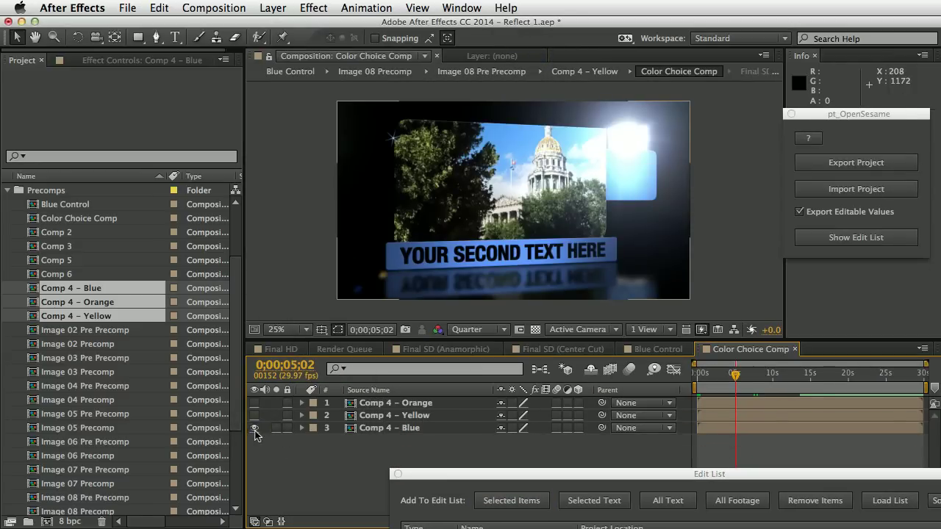
{"action": "left_click", "coordinate": [254, 428]}
Collapse the Precomps folder and open the Final HD composition that contains Color Choice Comp.
{"action": "left_click", "coordinate": [7, 193]}
{"action": "left_click", "coordinate": [6, 191]}
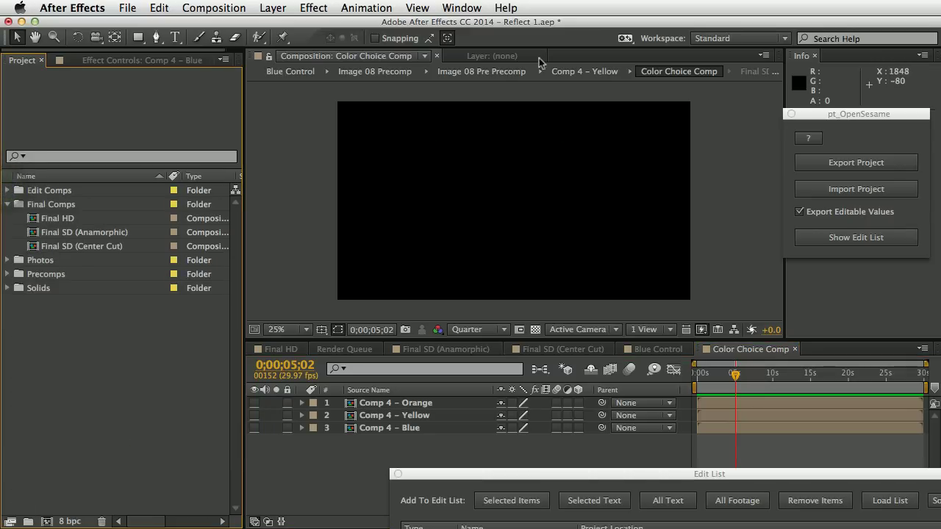
{"action": "left_click", "coordinate": [731, 71]}
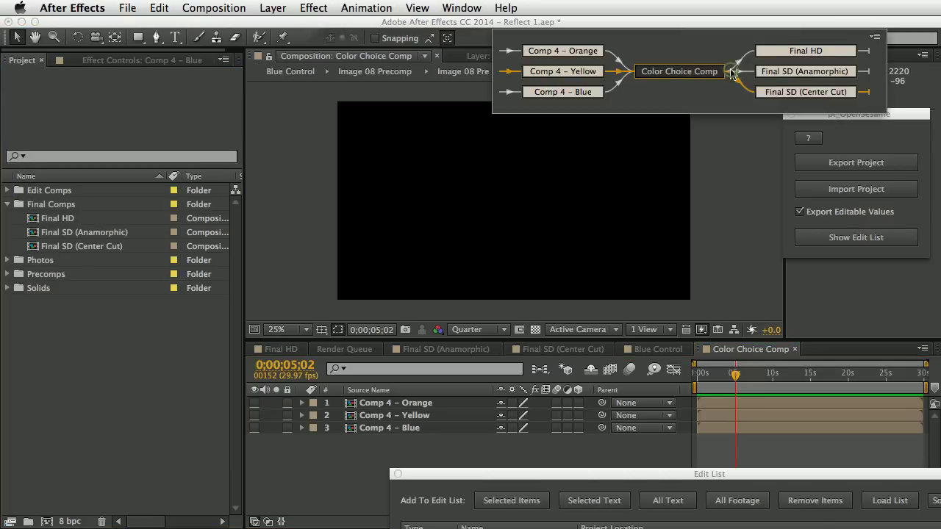
{"action": "left_click", "coordinate": [806, 51]}
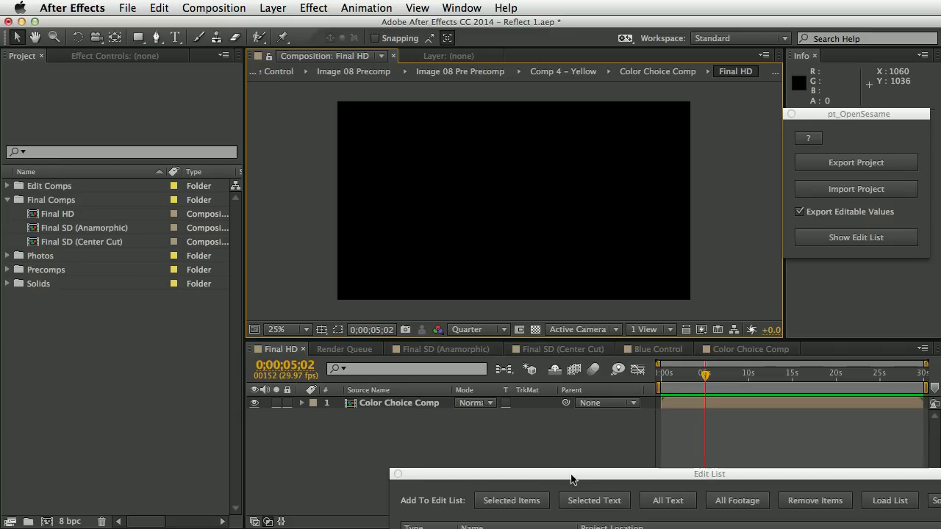
Bring the Edit List back into full view and sort its entries into groups by type.
{"action": "left_click_drag", "start_coordinate": [575, 478], "coordinate": [299, 163]}
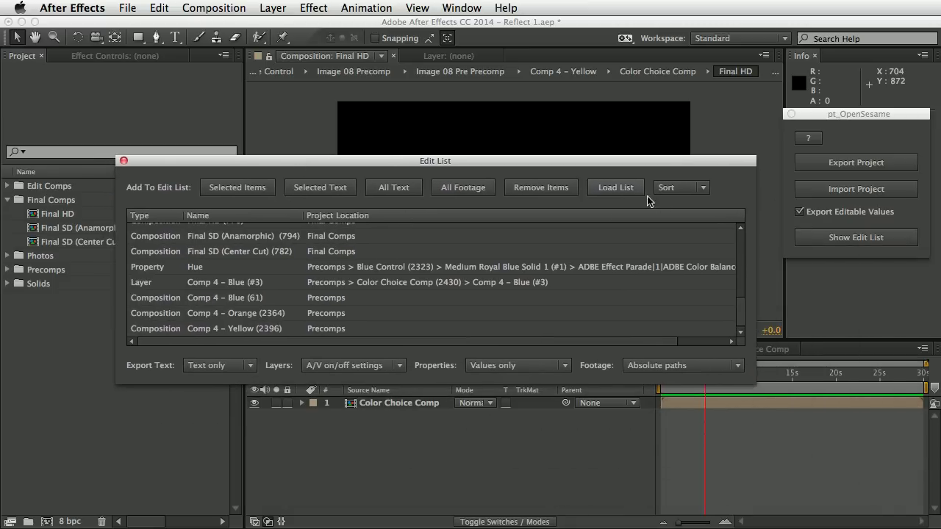
{"action": "left_click", "coordinate": [681, 190]}
{"action": "left_click", "coordinate": [676, 219]}
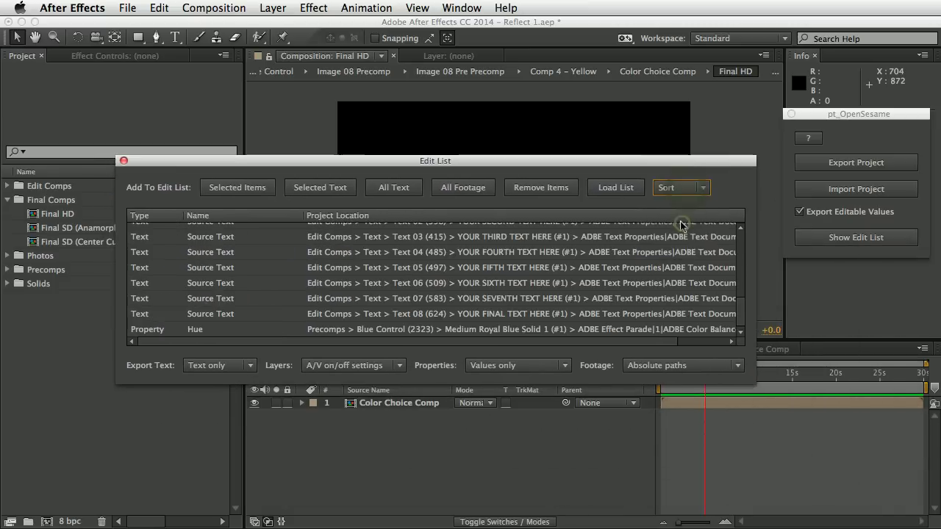
{"action": "left_click_drag", "start_coordinate": [739, 318], "coordinate": [726, 213]}
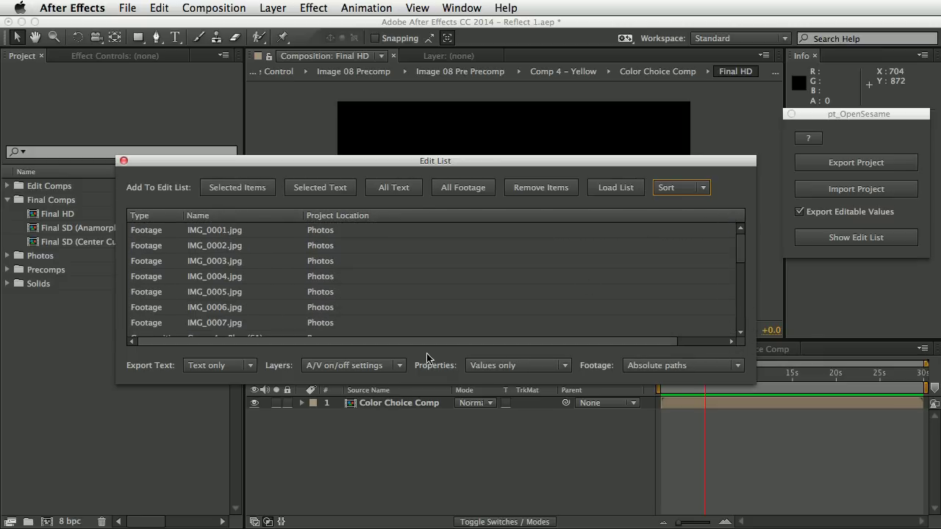
Set the text export to Text & styles, keeping A/V on/off settings for layers, Values only for properties and Absolute paths for footage.
{"action": "left_click", "coordinate": [211, 371]}
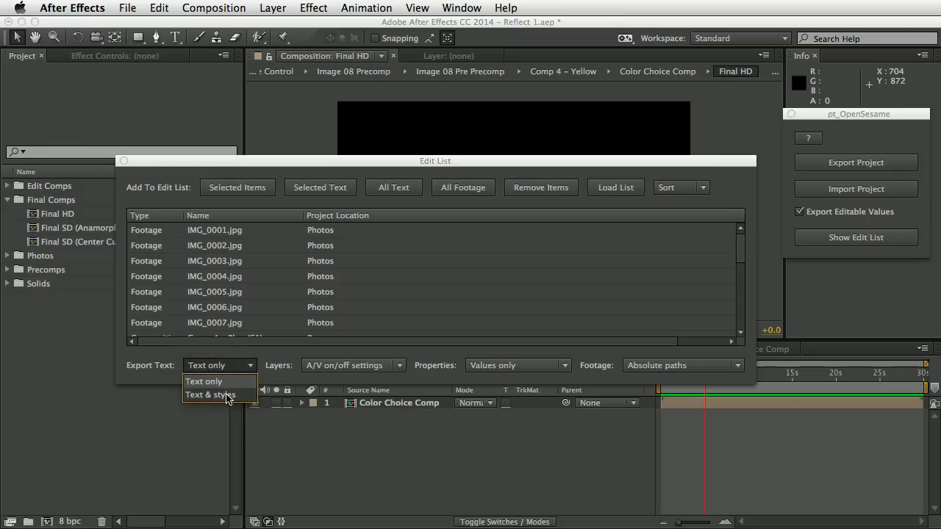
{"action": "left_click", "coordinate": [227, 396]}
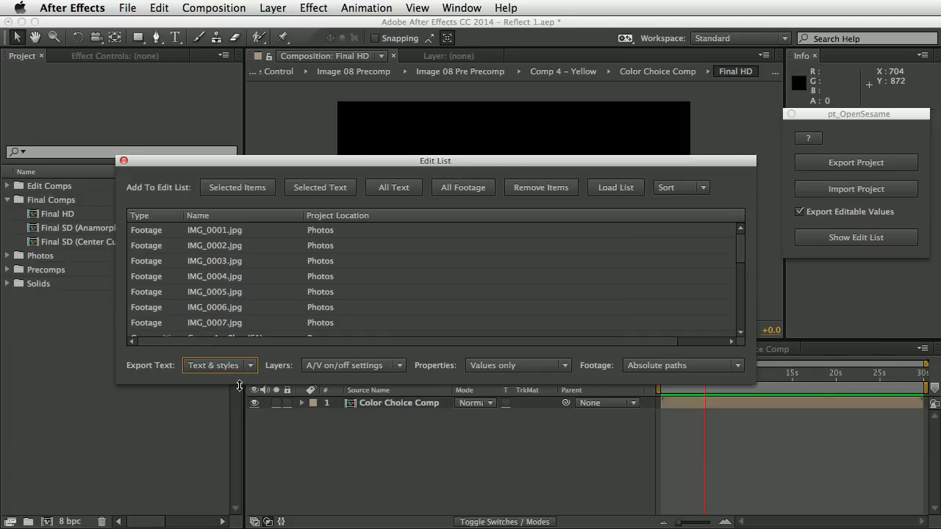
{"action": "left_click", "coordinate": [378, 371]}
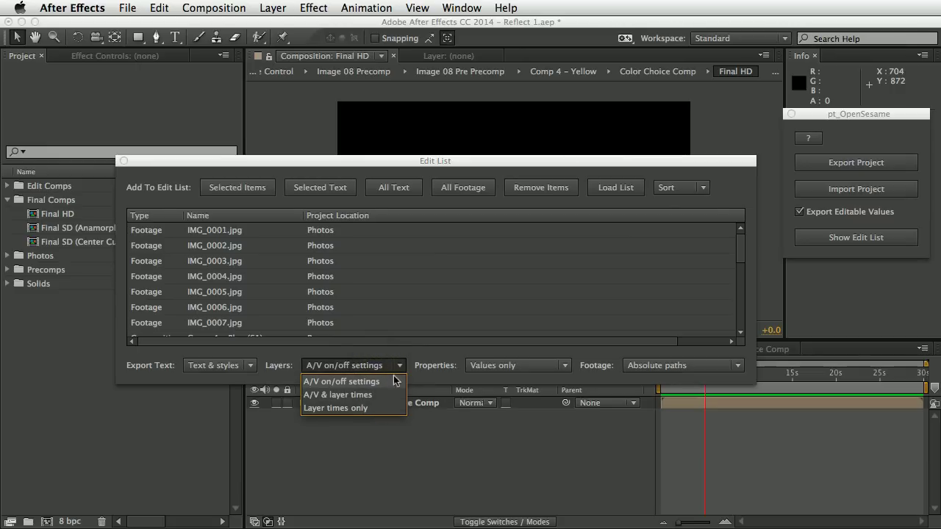
{"action": "left_click", "coordinate": [393, 381]}
{"action": "left_click", "coordinate": [495, 367]}
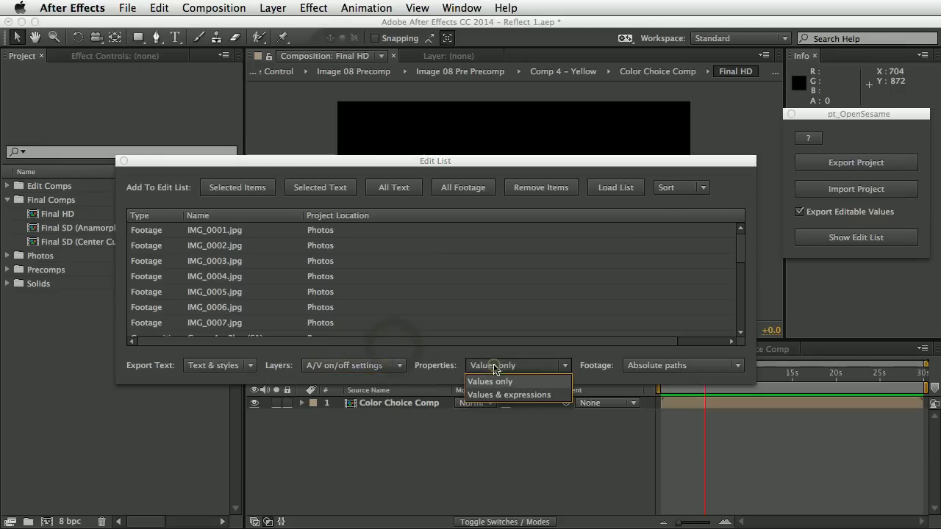
{"action": "left_click", "coordinate": [534, 347]}
{"action": "left_click", "coordinate": [654, 366]}
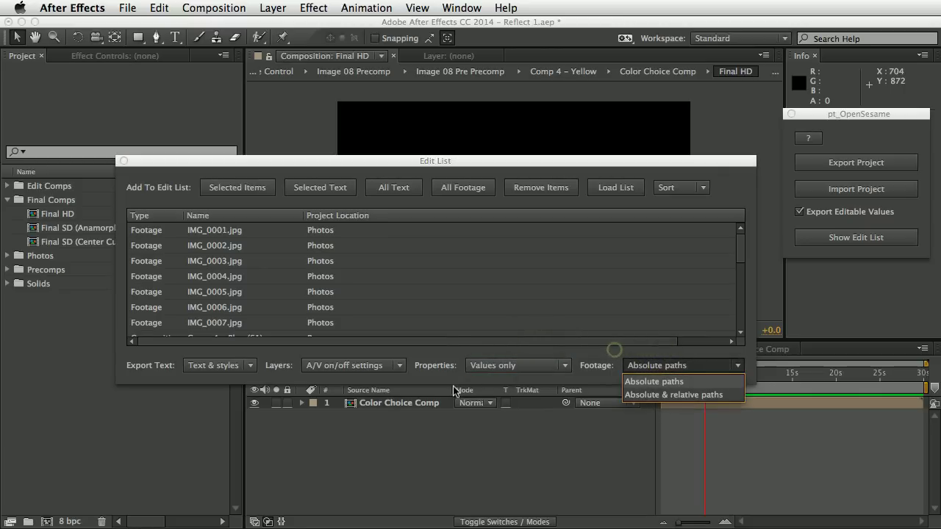
{"action": "left_click", "coordinate": [167, 369]}
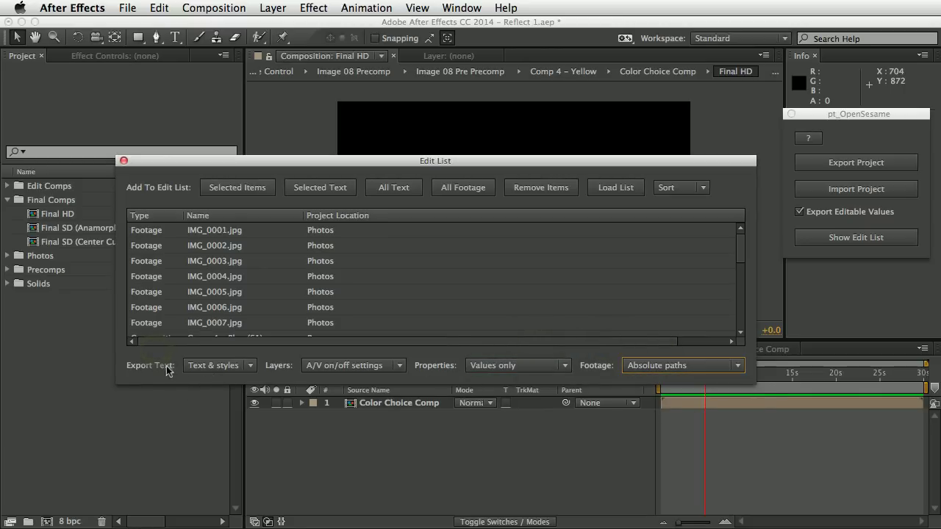
Close the Edit List and export the project to WATCH FOLDER, replacing the existing Reflect 1.aep.
{"action": "left_click", "coordinate": [123, 159]}
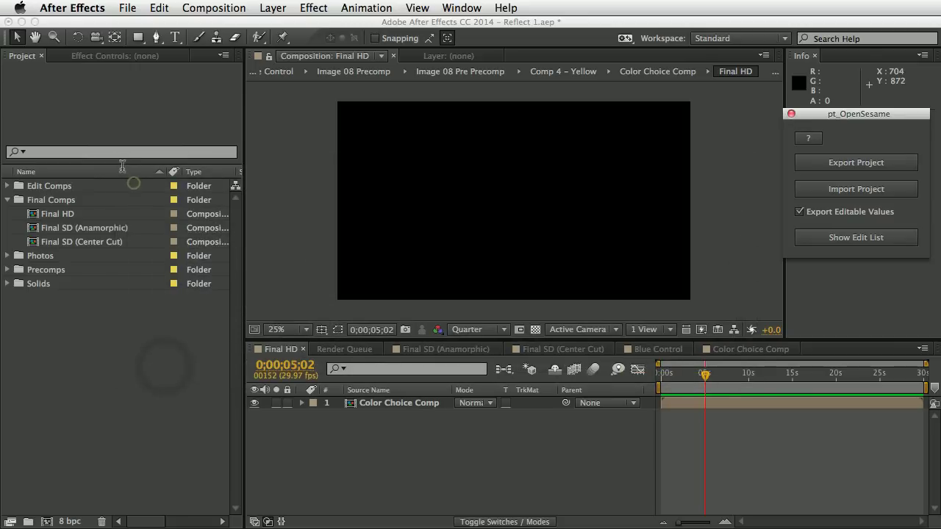
{"action": "left_click", "coordinate": [819, 163]}
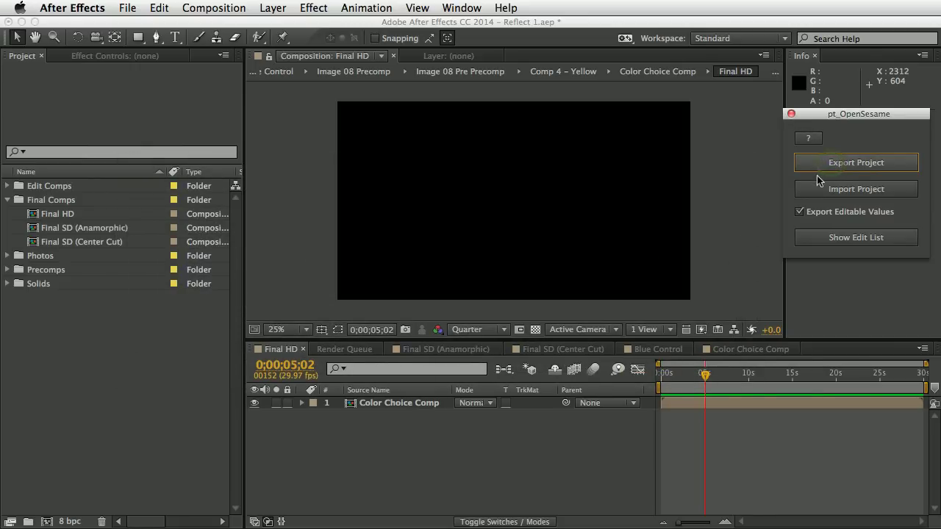
{"action": "left_click", "coordinate": [834, 459]}
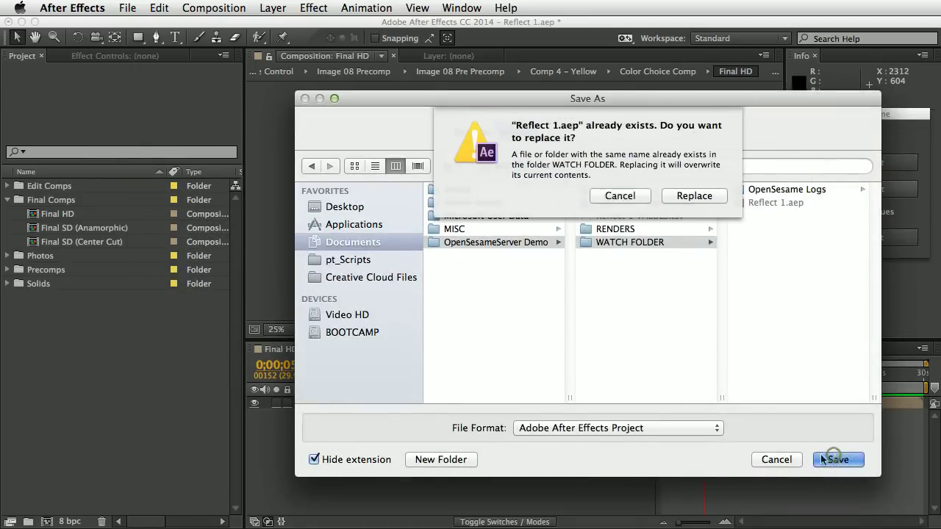
{"action": "left_click", "coordinate": [680, 197]}
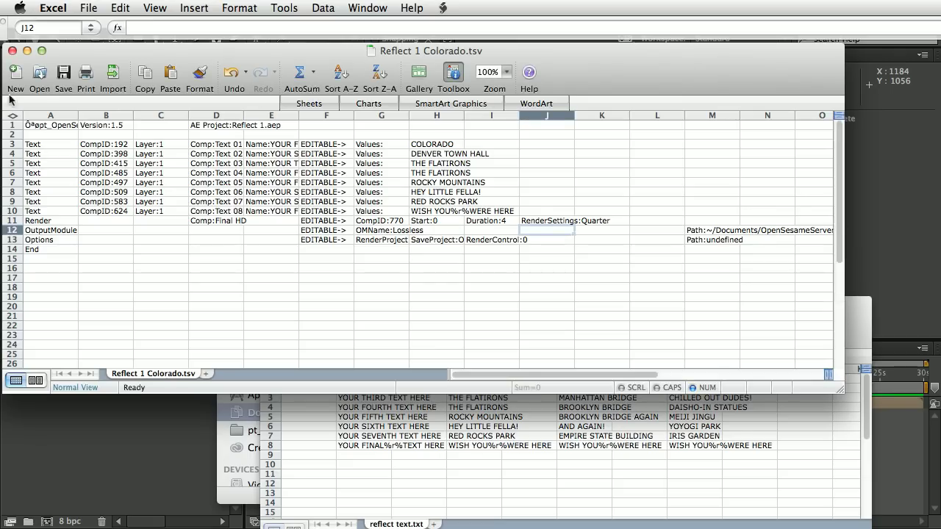
Close Reflect 1 Colorado.tsv in Excel without saving, and open Reflect 1 VALUES.tsv from WATCH FOLDER in Finder.
{"action": "left_click", "coordinate": [12, 50]}
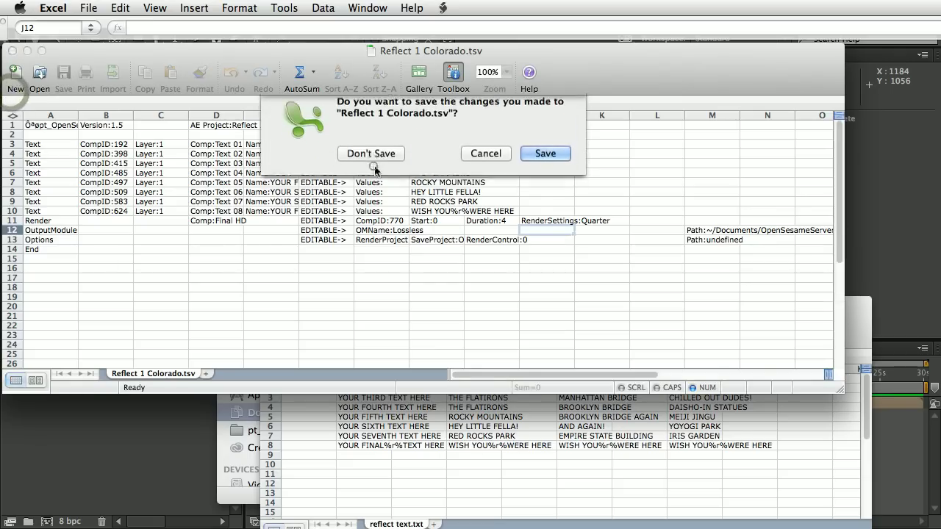
{"action": "key", "text": "super+d"}
{"action": "key", "text": "super+Tab"}
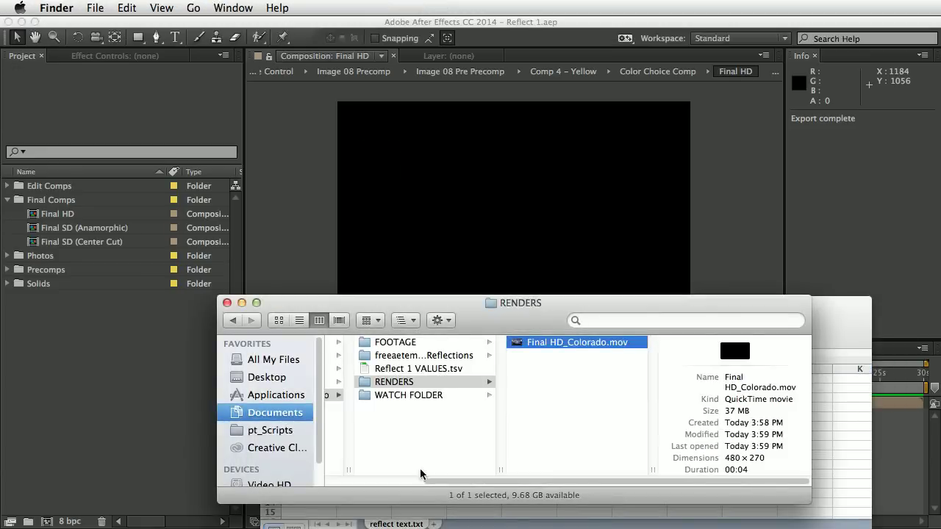
{"action": "left_click_drag", "start_coordinate": [469, 307], "coordinate": [411, 109]}
{"action": "left_click", "coordinate": [377, 196]}
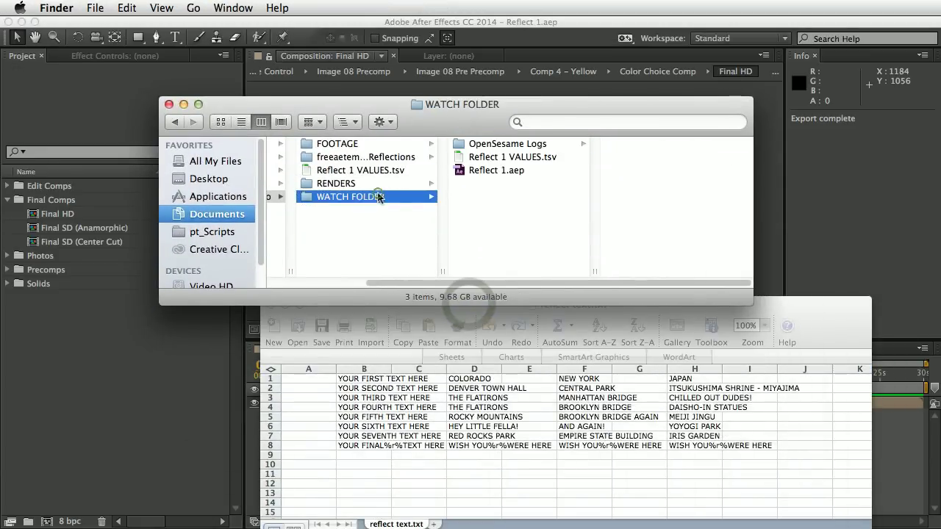
{"action": "double_click", "coordinate": [495, 163]}
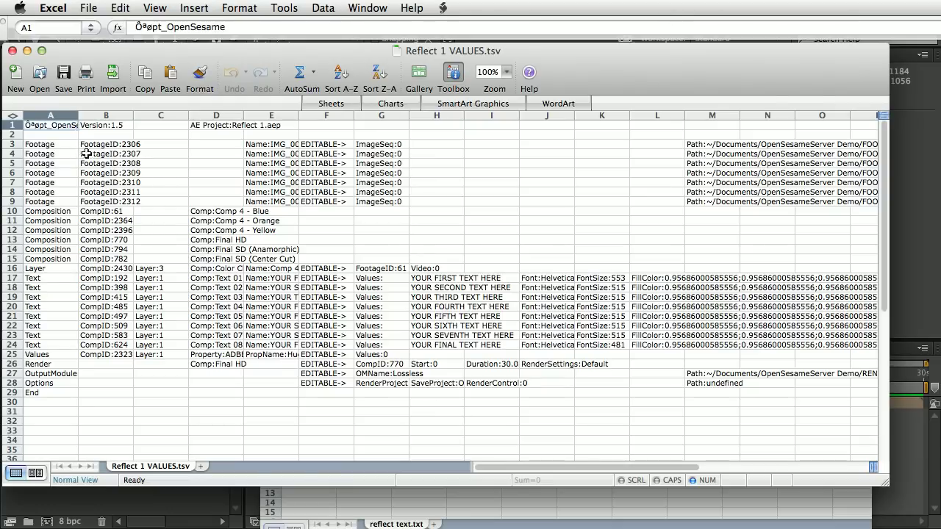
Examine the Render, Composition and Layer rows of Reflect 1 VALUES.tsv, including the Layer row's composition, name and footage ID.
{"action": "left_click_drag", "start_coordinate": [546, 467], "coordinate": [486, 469]}
{"action": "left_click", "coordinate": [11, 364]}
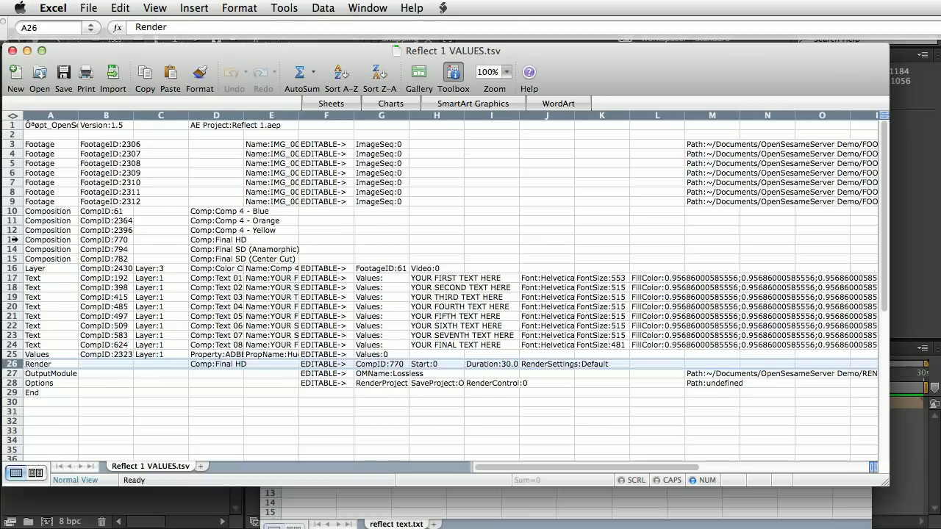
{"action": "left_click", "coordinate": [14, 240]}
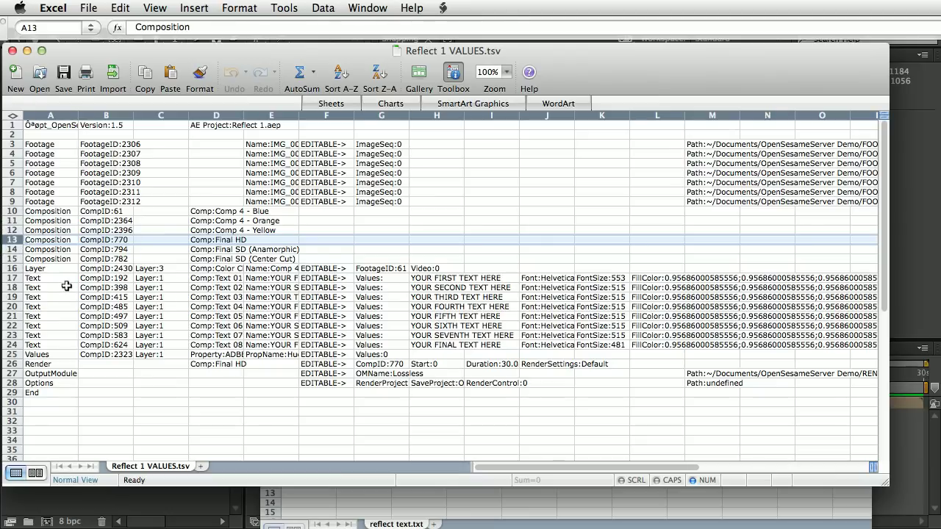
{"action": "left_click", "coordinate": [11, 270]}
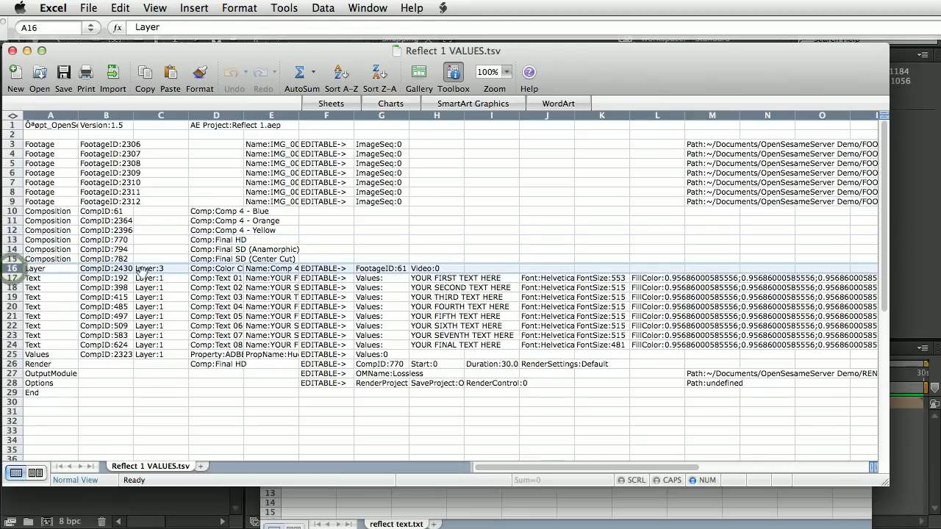
{"action": "left_click", "coordinate": [210, 261]}
{"action": "left_click", "coordinate": [218, 268]}
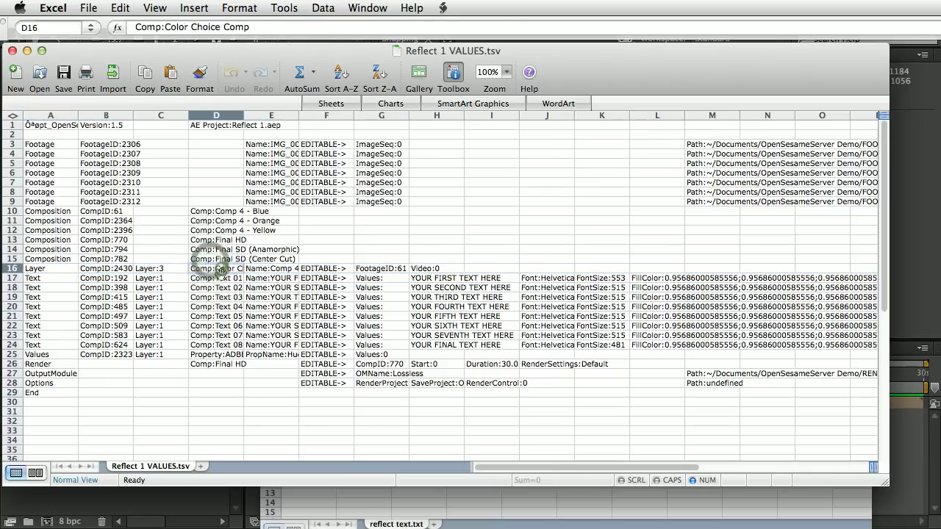
{"action": "left_click", "coordinate": [252, 268]}
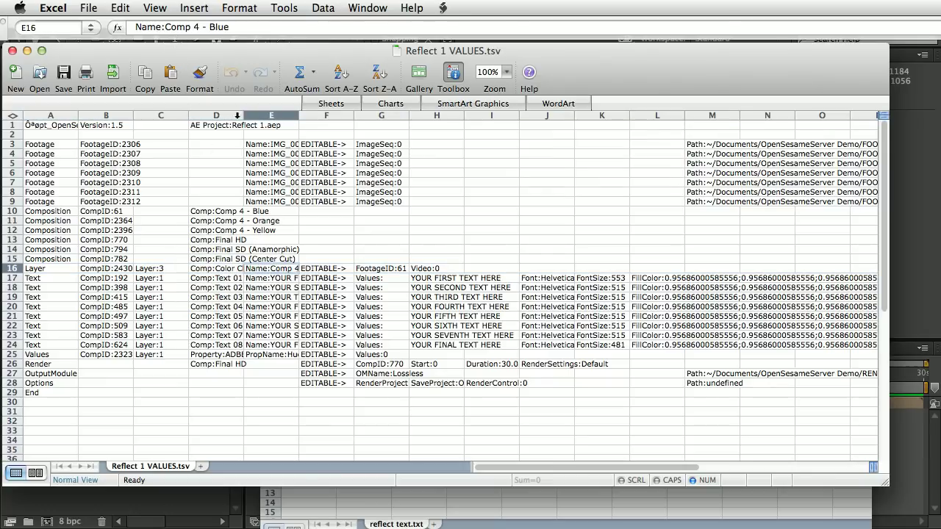
{"action": "left_click", "coordinate": [367, 270]}
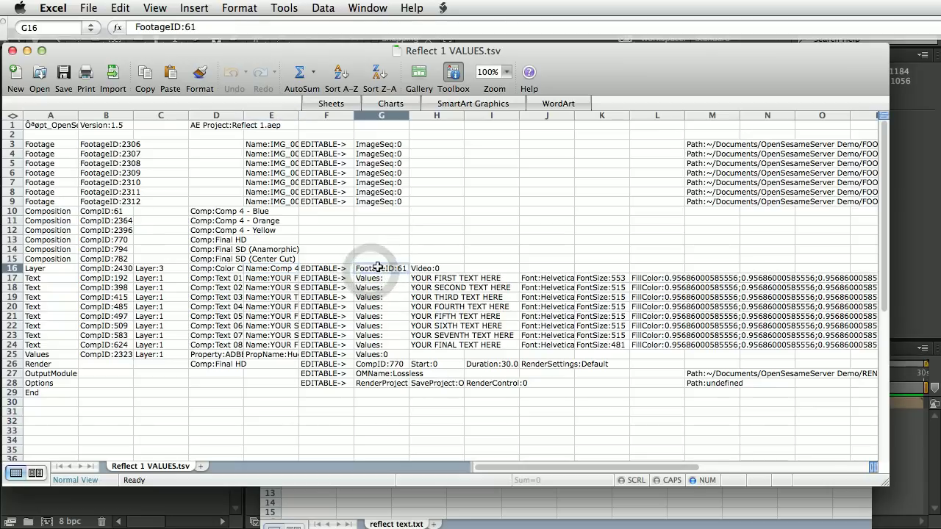
{"action": "left_click", "coordinate": [12, 211]}
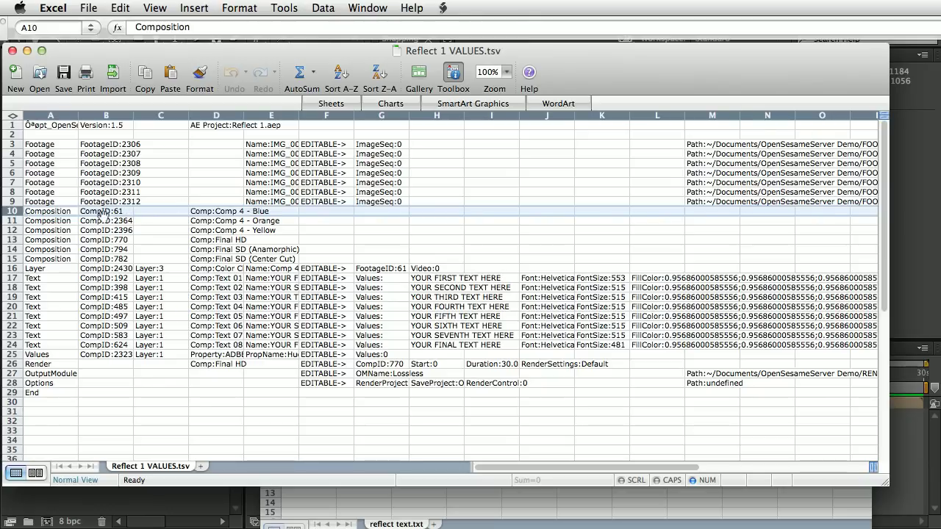
{"action": "left_click", "coordinate": [348, 413]}
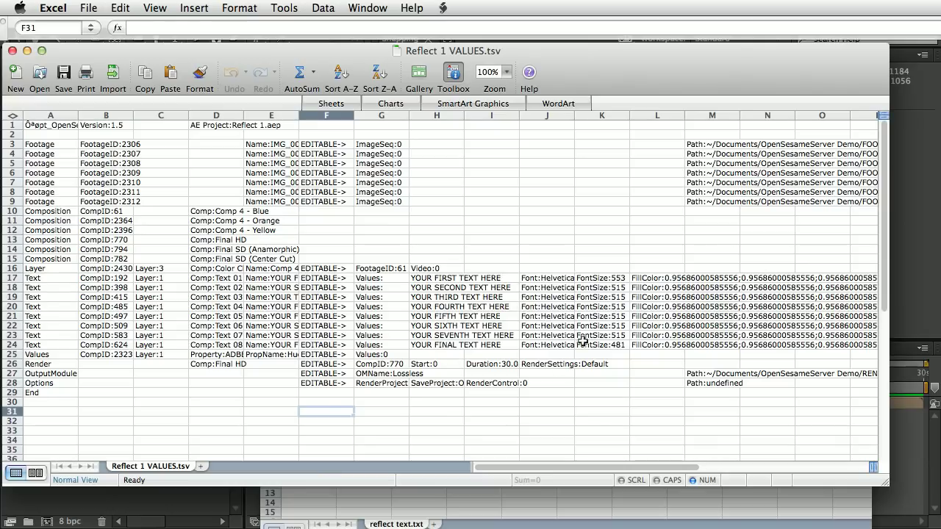
{"action": "mouse_move", "coordinate": [516, 468]}
{"action": "left_mouse_down"}
{"action": "mouse_move", "coordinate": [531, 468]}
{"action": "mouse_move", "coordinate": [500, 468]}
{"action": "left_mouse_up"}
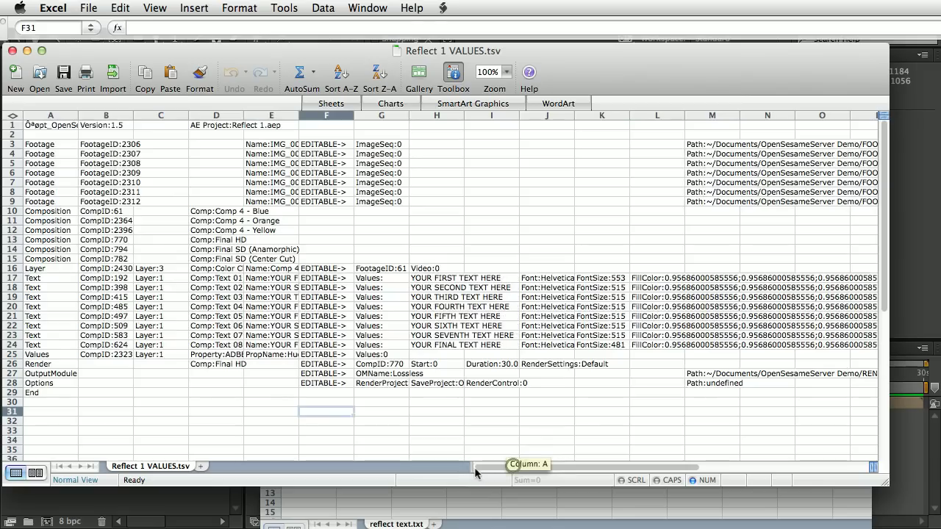
Examine the Values row for the Hue property, including its property name and editable value.
{"action": "left_click", "coordinate": [13, 354]}
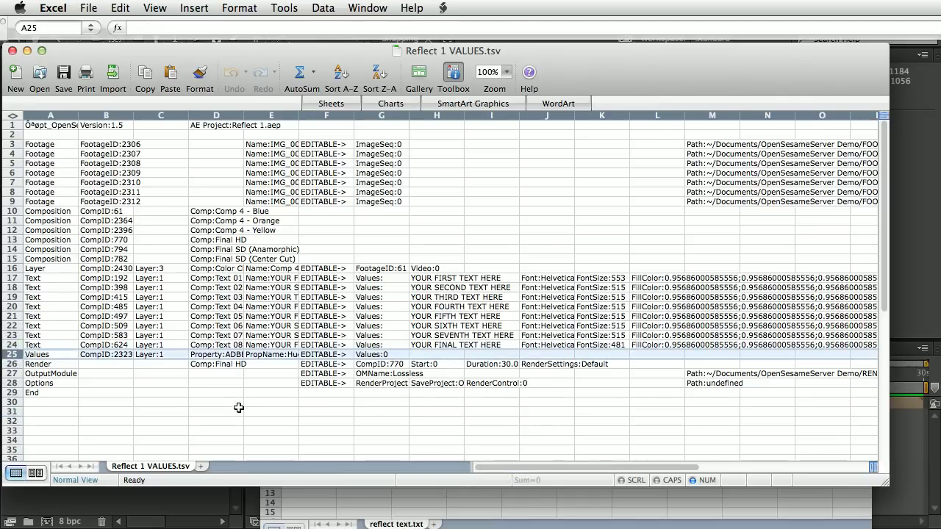
{"action": "left_click", "coordinate": [230, 373]}
{"action": "left_click", "coordinate": [269, 355]}
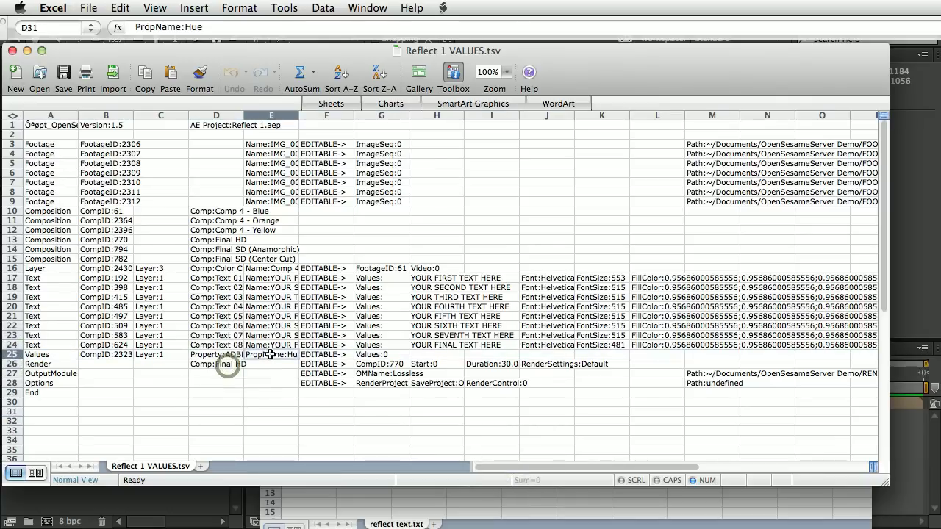
{"action": "left_click", "coordinate": [384, 356]}
{"action": "left_click", "coordinate": [403, 430]}
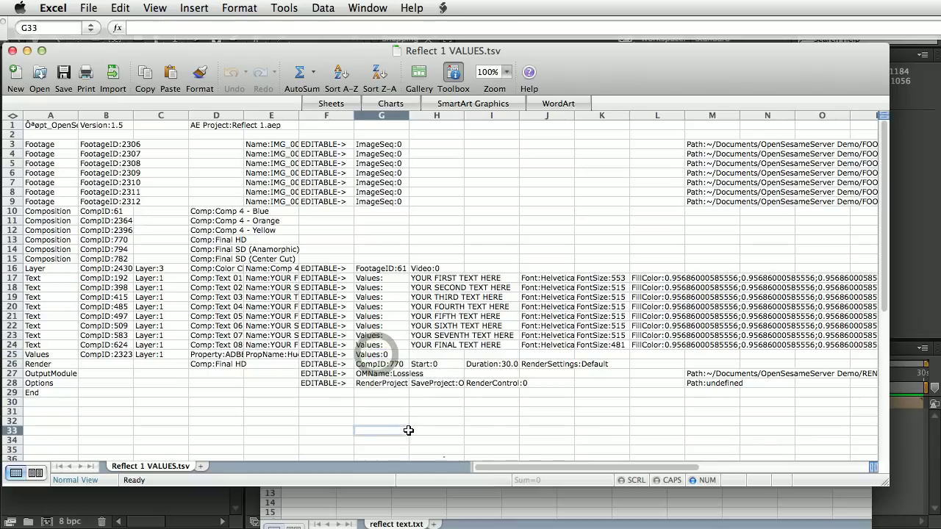
{"action": "left_click", "coordinate": [515, 466]}
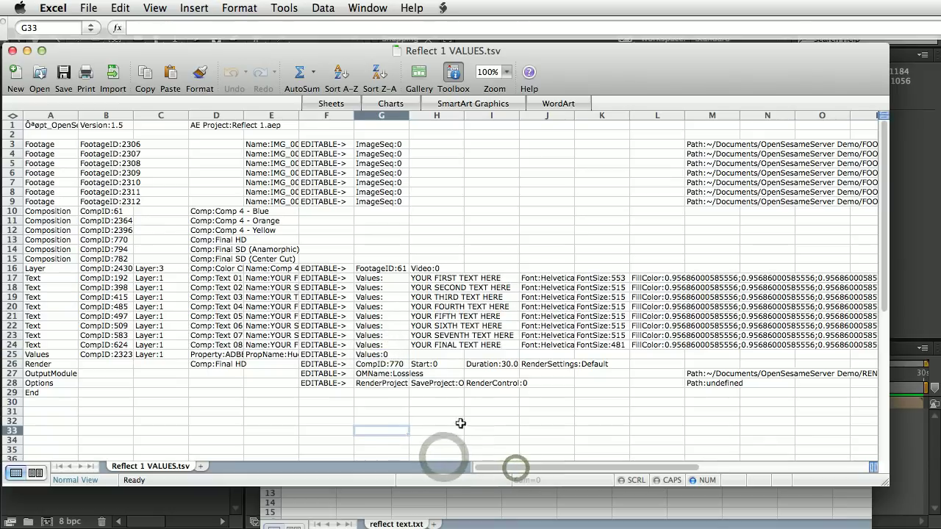
In the Render row for Final HD, set the duration to 4 and the render settings to Quarter.
{"action": "left_click", "coordinate": [430, 362]}
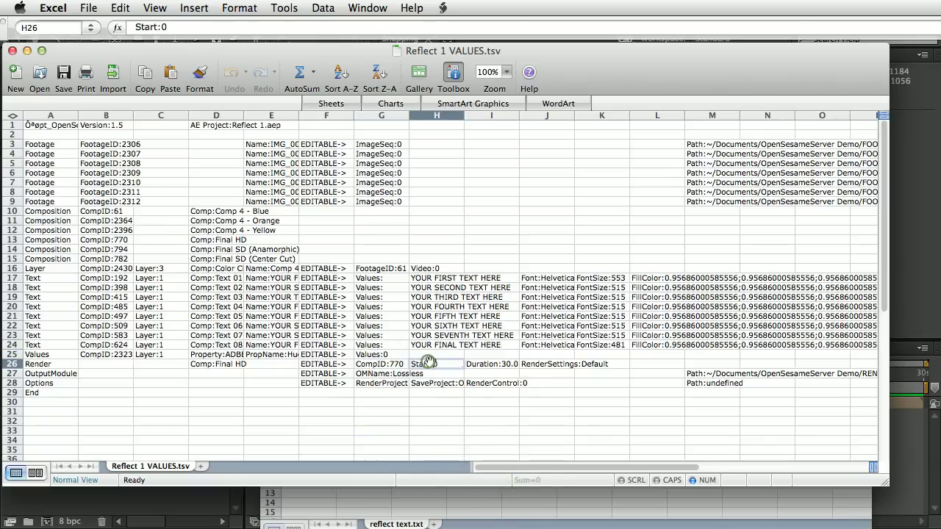
{"action": "left_click", "coordinate": [473, 365]}
{"action": "left_click", "coordinate": [178, 27]}
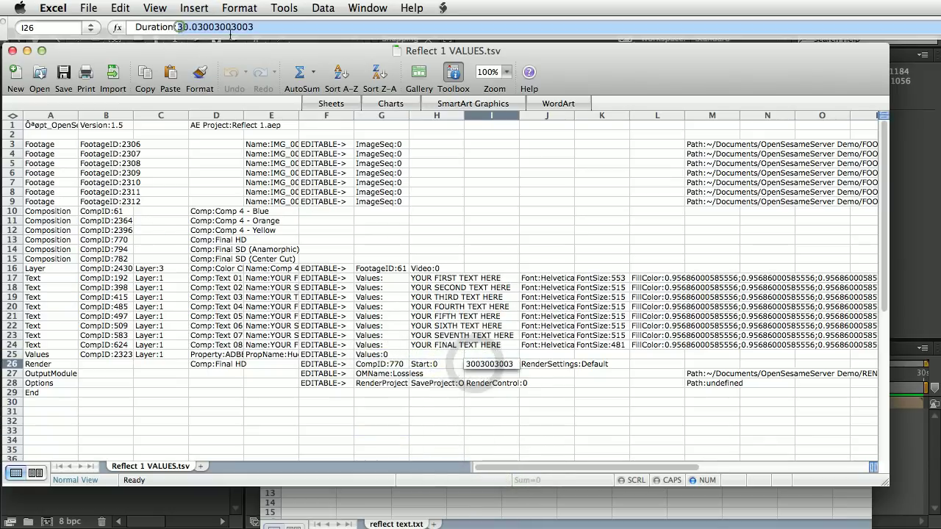
{"action": "type", "text": "4"}
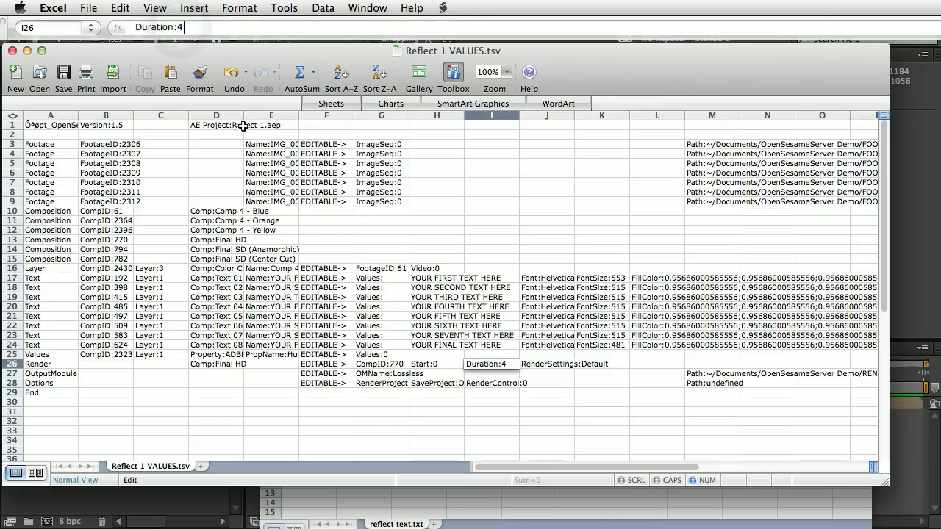
{"action": "left_click", "coordinate": [563, 367]}
{"action": "double_click", "coordinate": [234, 28]}
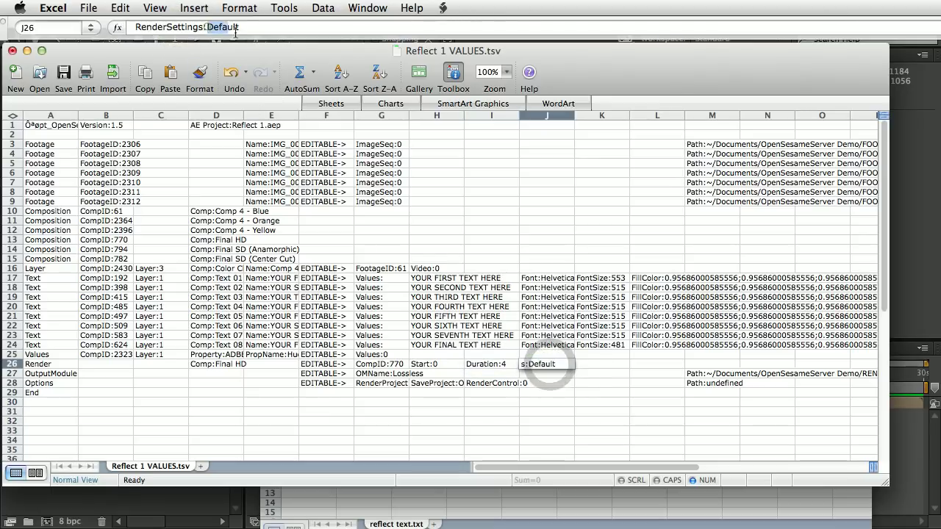
{"action": "type", "text": "Quarter"}
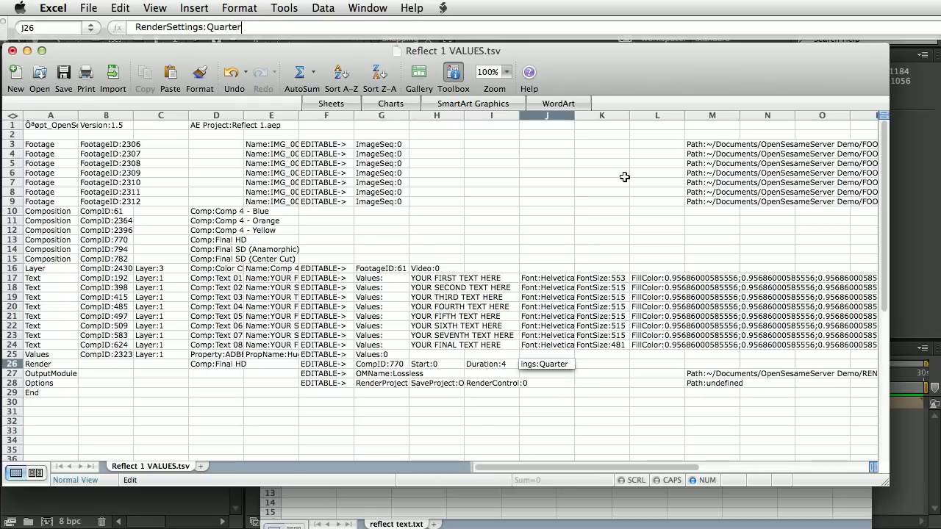
{"action": "key", "text": "Return"}
Add _Colorado to the file name in the OutputModule row's path, making it end in Final HD_Colorado.mov.
{"action": "left_click_drag", "start_coordinate": [521, 466], "coordinate": [553, 465]}
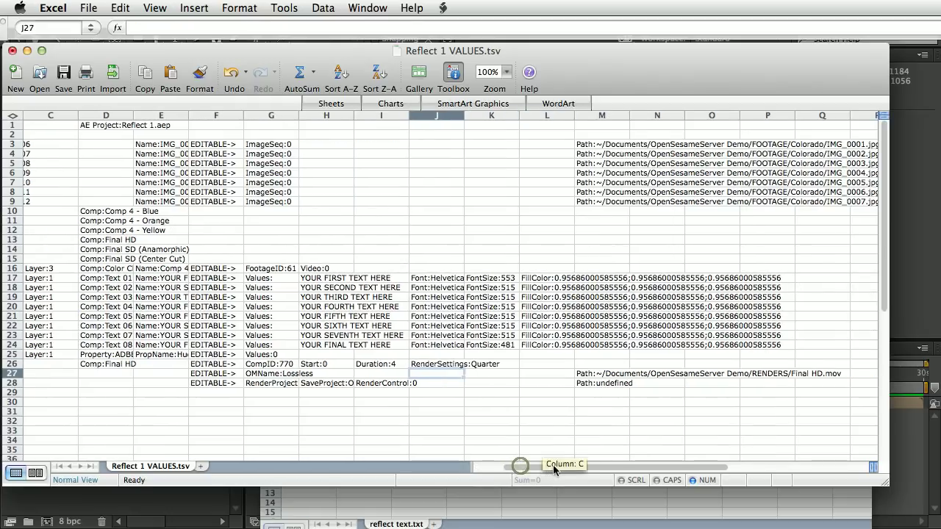
{"action": "left_click", "coordinate": [595, 374]}
{"action": "left_click", "coordinate": [429, 27]}
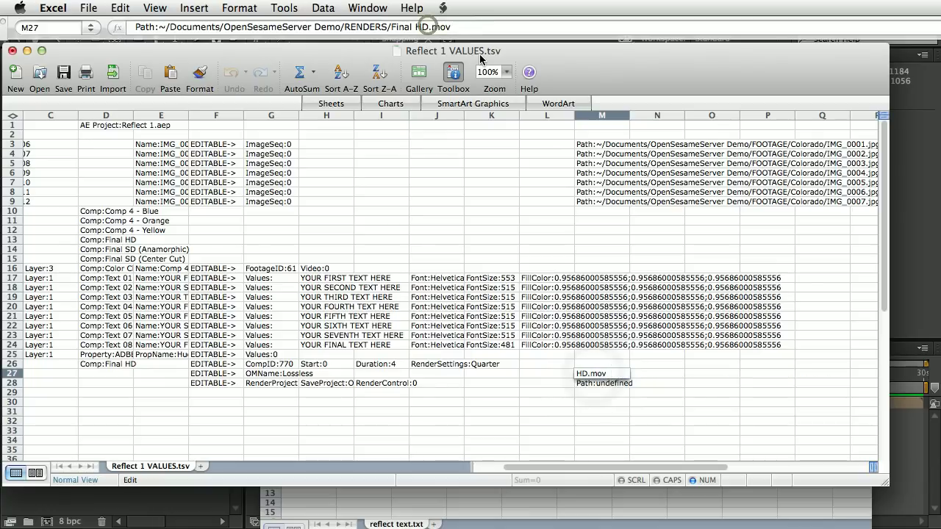
{"action": "type", "text": "_Colorado"}
{"action": "key", "text": "Return"}
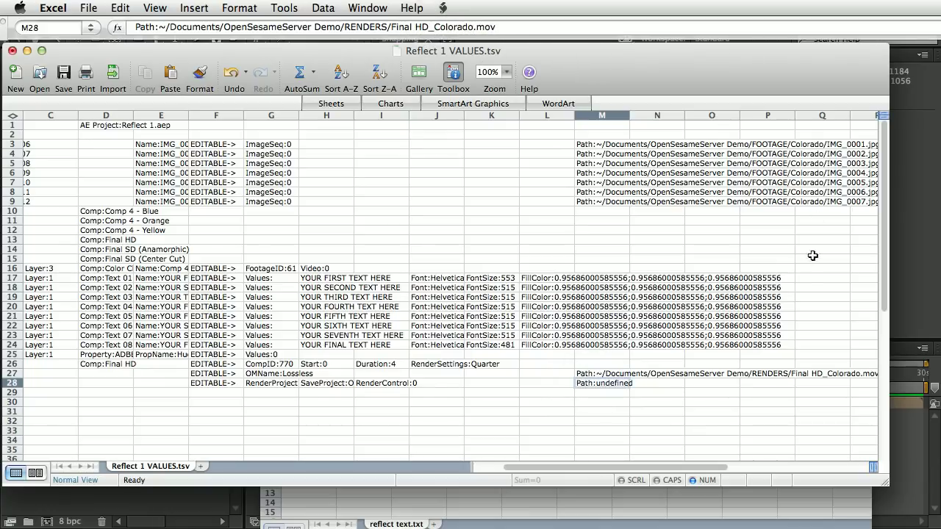
Copy the Colorado texts D1:D8 from reflect text.txt into cells H17:H24 of Reflect 1 VALUES.tsv, replacing the placeholder texts.
{"action": "left_click_drag", "start_coordinate": [587, 471], "coordinate": [564, 468]}
{"action": "left_click", "coordinate": [486, 497]}
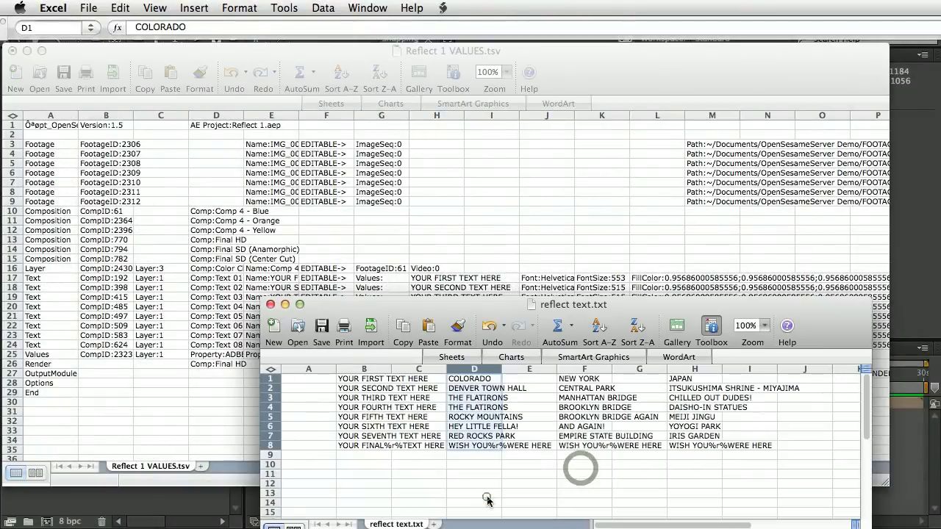
{"action": "key", "text": "super+c"}
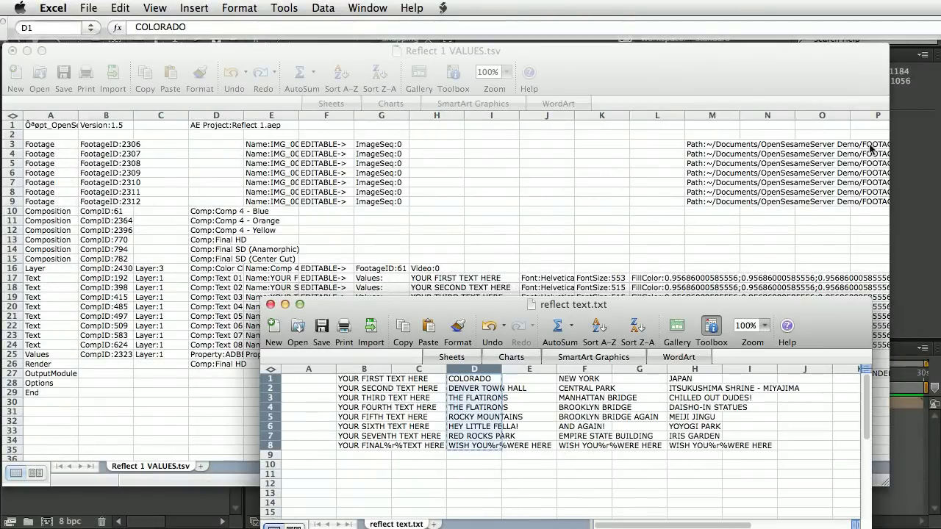
{"action": "left_click", "coordinate": [535, 238]}
{"action": "left_click", "coordinate": [425, 280]}
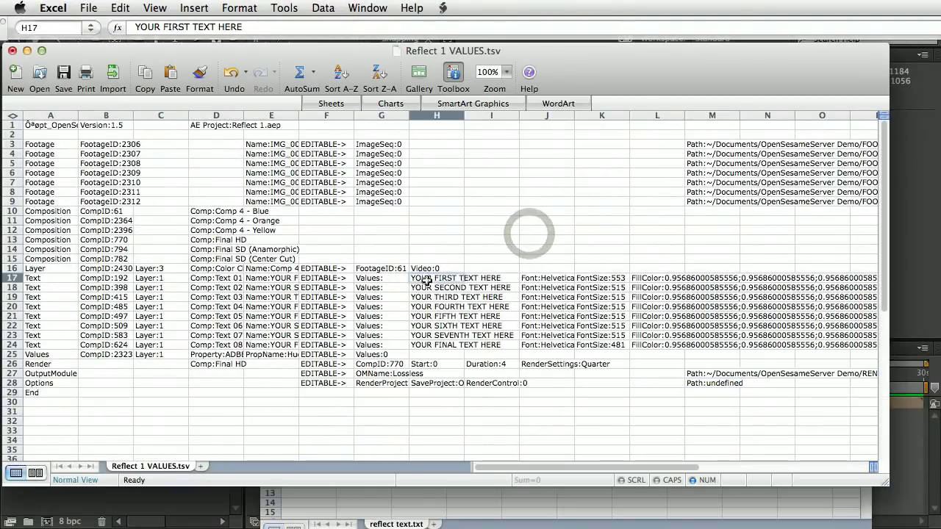
{"action": "key", "text": "super+v"}
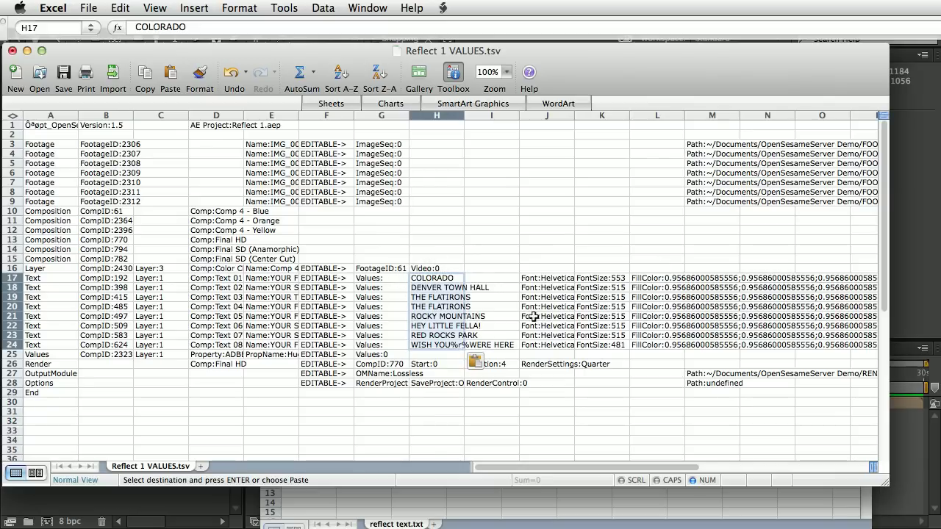
{"action": "left_click", "coordinate": [457, 432]}
Clear the font size and fill colour values in K17:O24 by pasting a blank cell over them.
{"action": "left_click_drag", "start_coordinate": [608, 469], "coordinate": [621, 473]}
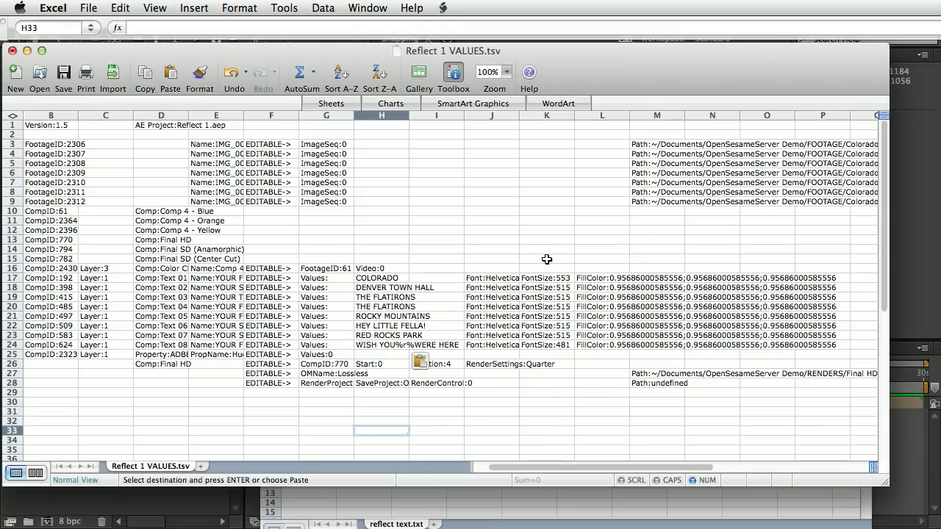
{"action": "left_click", "coordinate": [547, 259]}
{"action": "key", "text": "super+c"}
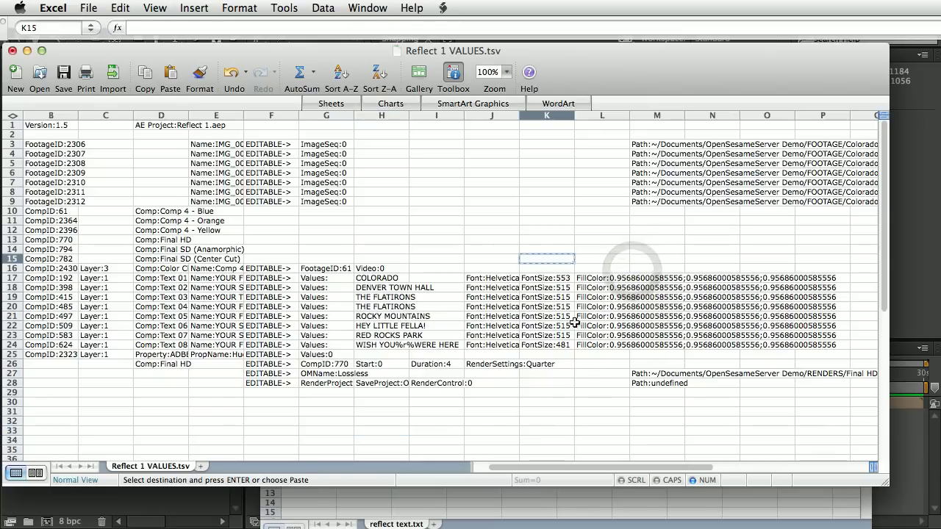
{"action": "left_click_drag", "start_coordinate": [542, 279], "coordinate": [778, 350]}
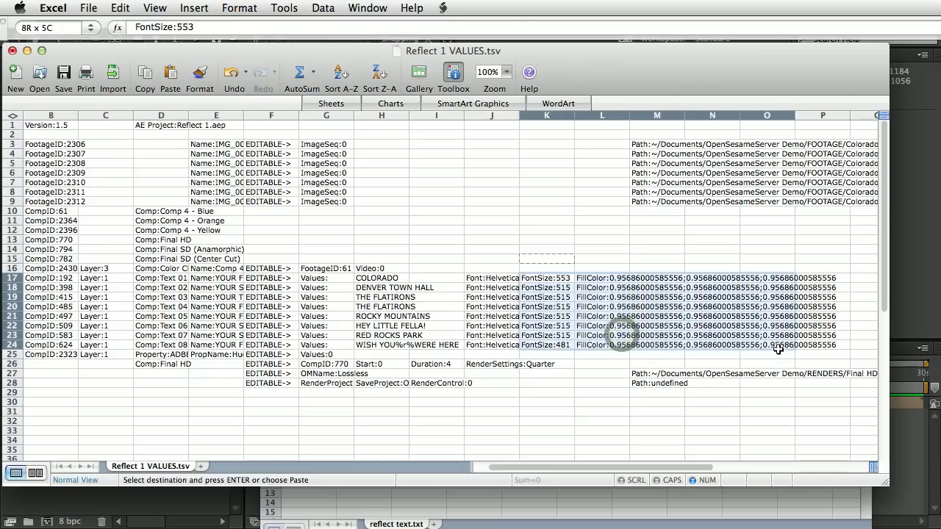
{"action": "key", "text": "super+v"}
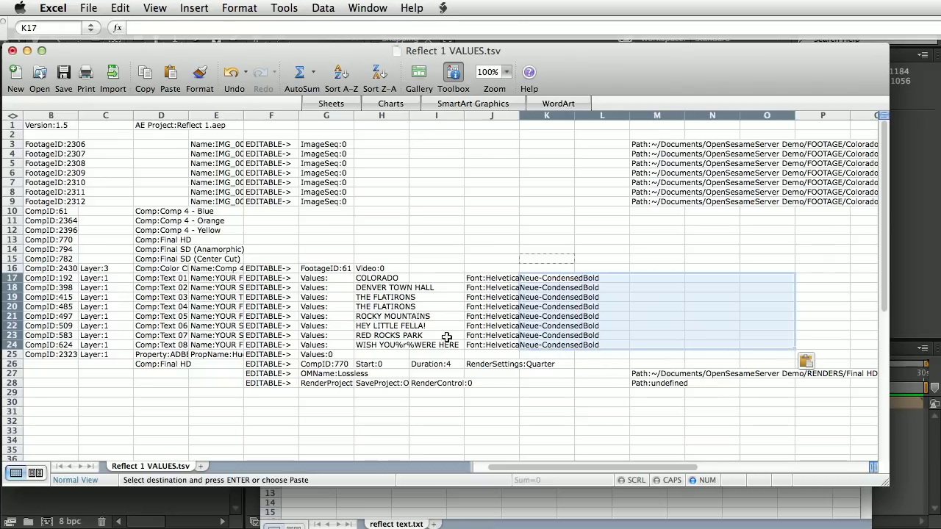
{"action": "left_click", "coordinate": [451, 426]}
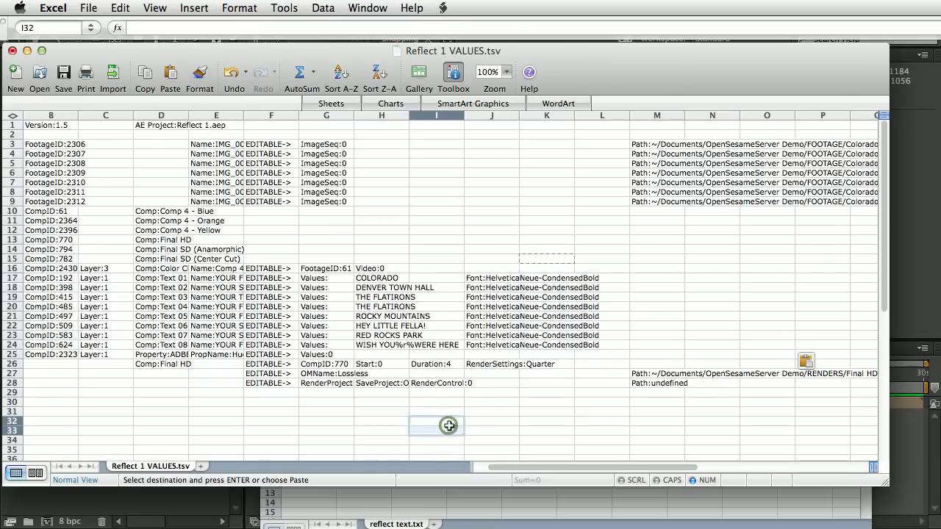
Change cell H16 in the Layer row to Video:1.
{"action": "left_click", "coordinate": [371, 363]}
{"action": "left_click", "coordinate": [433, 364]}
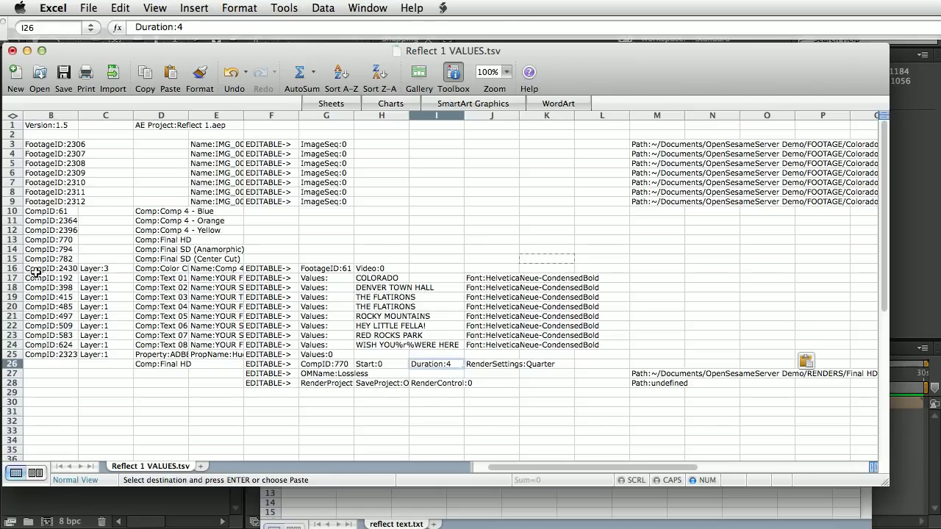
{"action": "left_click", "coordinate": [372, 270]}
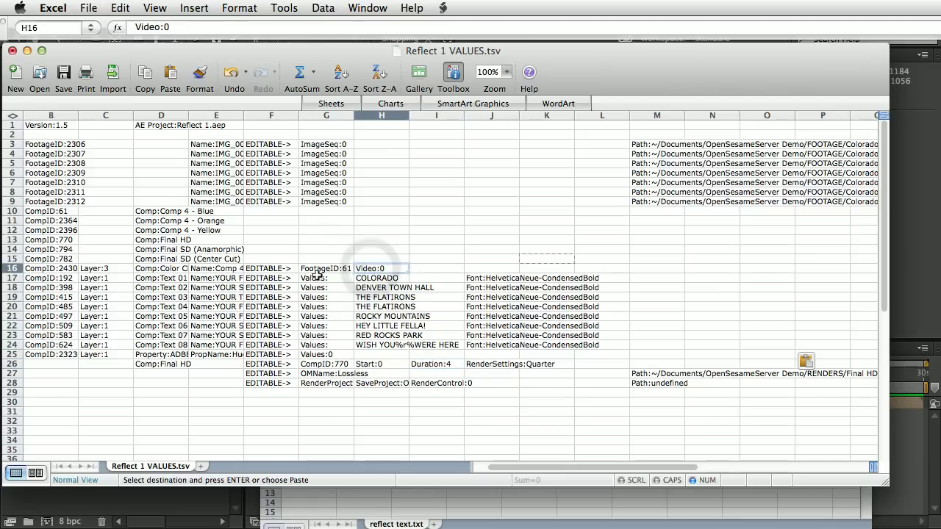
{"action": "left_click", "coordinate": [166, 27]}
{"action": "key", "text": "BackSpace"}
{"action": "type", "text": "1"}
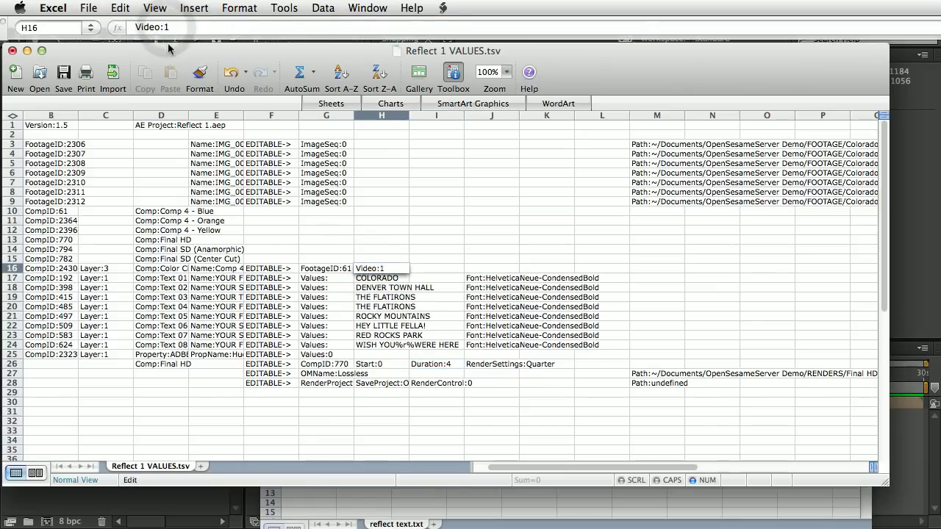
{"action": "key", "text": "Return"}
{"action": "left_click", "coordinate": [347, 424]}
Copy the font name HelveticaNeue-CondensedBold from J17 and enter it as the search text for cells J17:J24.
{"action": "left_click", "coordinate": [485, 283]}
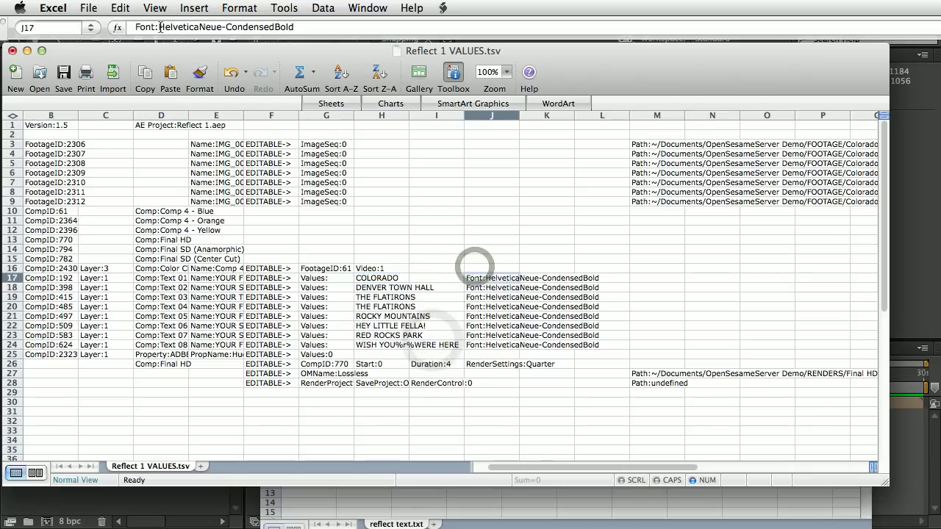
{"action": "double_click", "coordinate": [272, 27]}
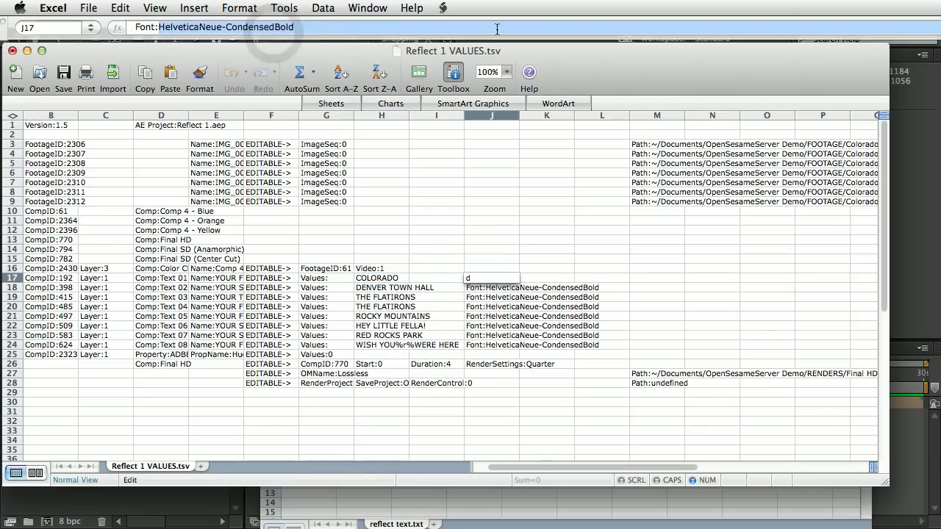
{"action": "key", "text": "Return"}
{"action": "left_click_drag", "start_coordinate": [479, 278], "coordinate": [495, 345]}
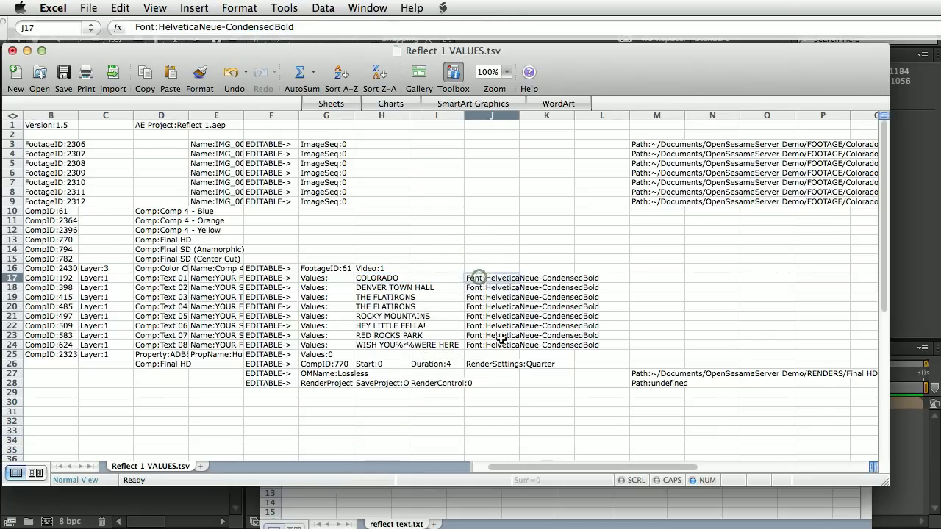
{"action": "key", "text": "super+f"}
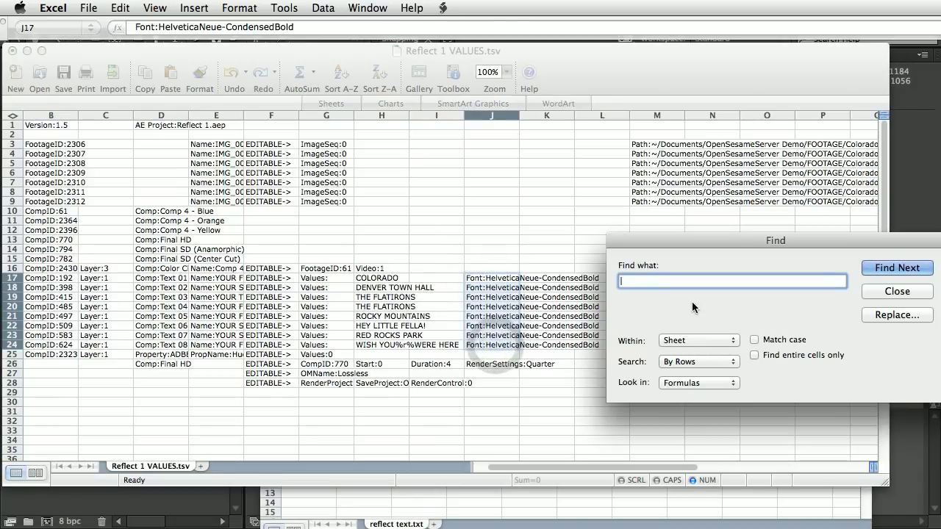
{"action": "key", "text": "super+v"}
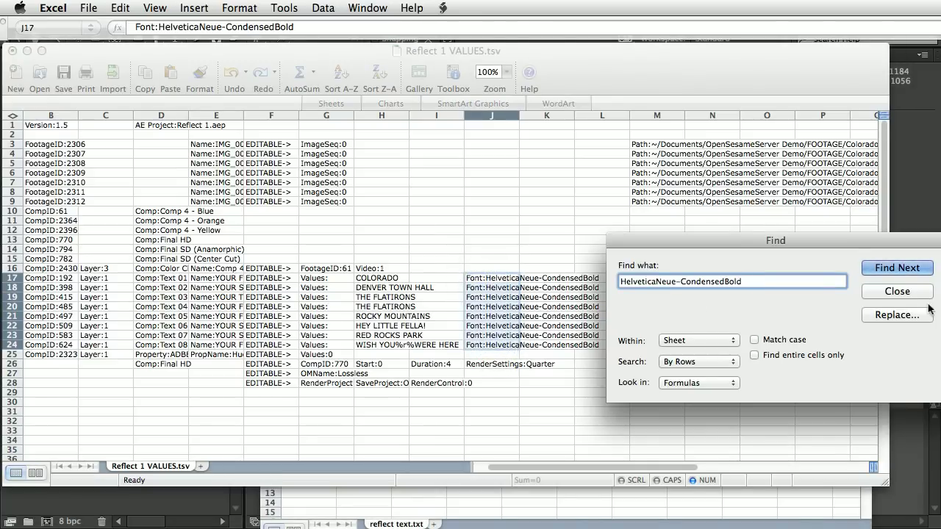
Replace all occurrences of HelveticaNeue-CondensedBold in the selected font cells with MarkerFelt-Thin and close the replace dialog.
{"action": "left_click", "coordinate": [897, 315]}
{"action": "type", "text": "m"}
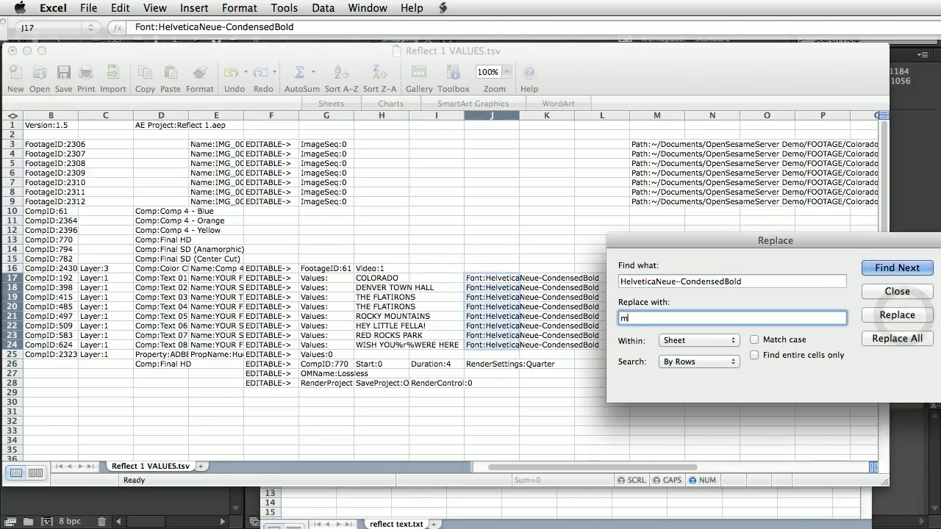
{"action": "type", "text": "arker"}
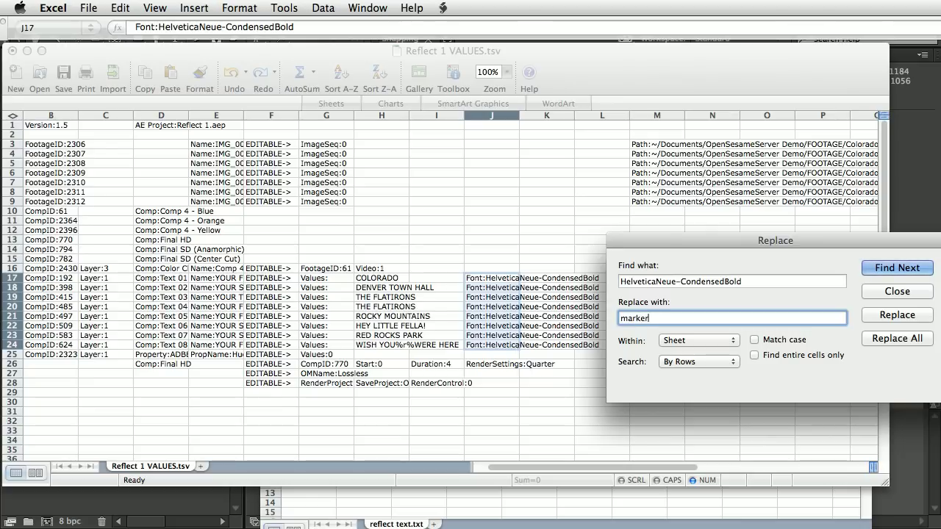
{"action": "key", "text": "Home"}
{"action": "key", "text": "Delete"}
{"action": "type", "text": "M"}
{"action": "key", "text": "End"}
{"action": "type", "text": "Felt-"}
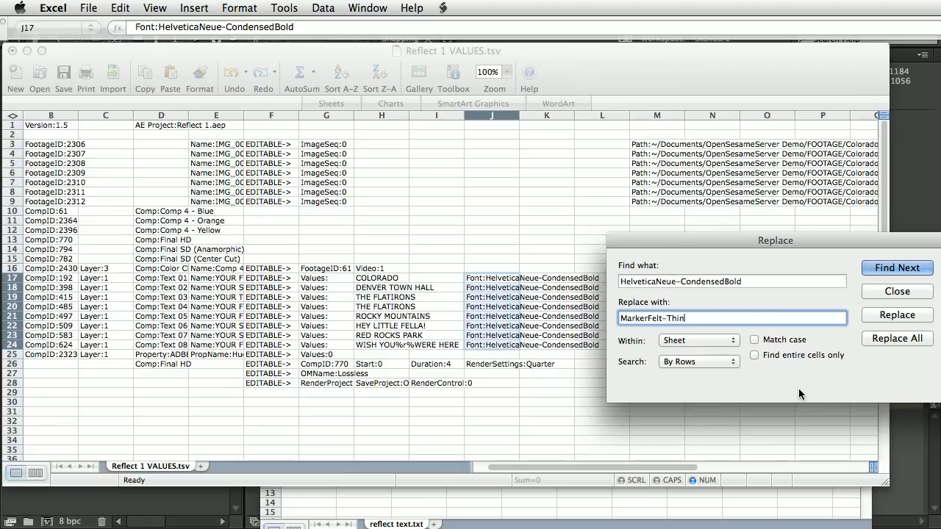
{"action": "left_click", "coordinate": [896, 339]}
{"action": "key", "text": "Return"}
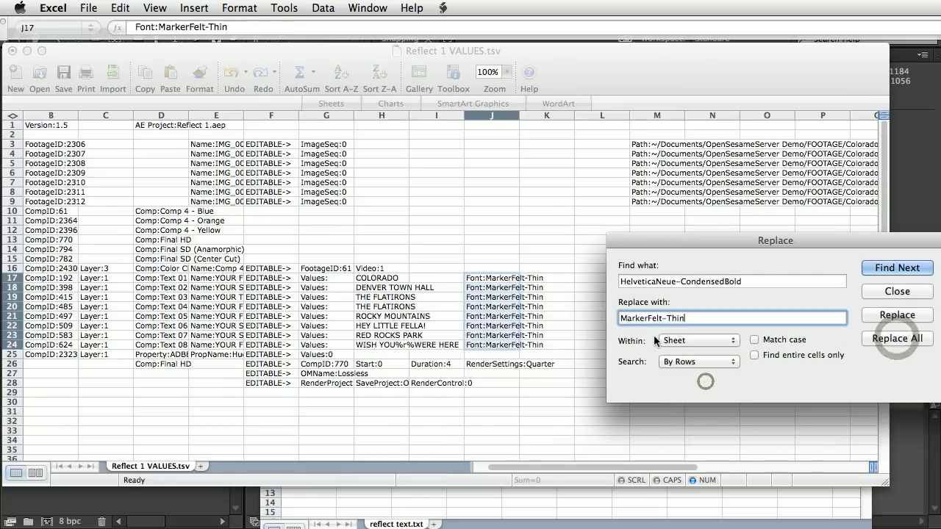
{"action": "left_click", "coordinate": [897, 291]}
{"action": "left_click", "coordinate": [508, 430]}
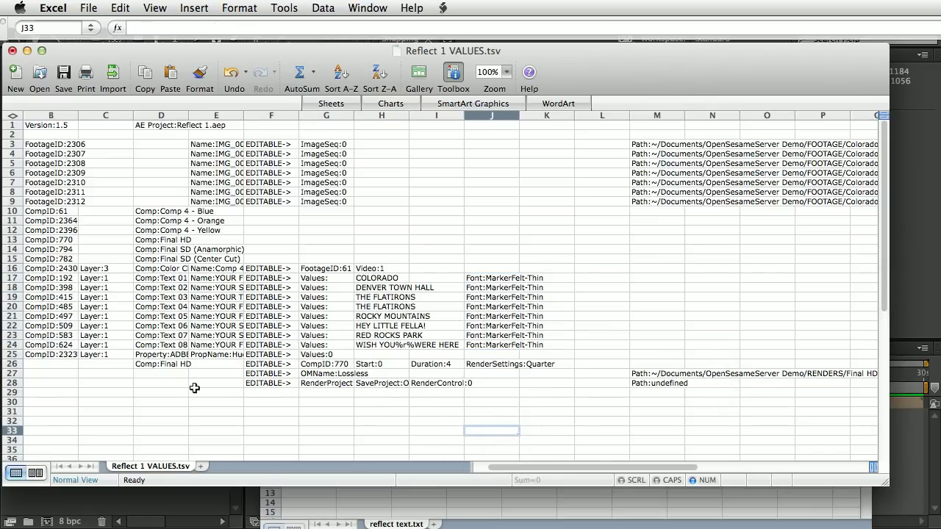
Set the Hue property's value in cell G25 to Values:240.
{"action": "left_click", "coordinate": [219, 355]}
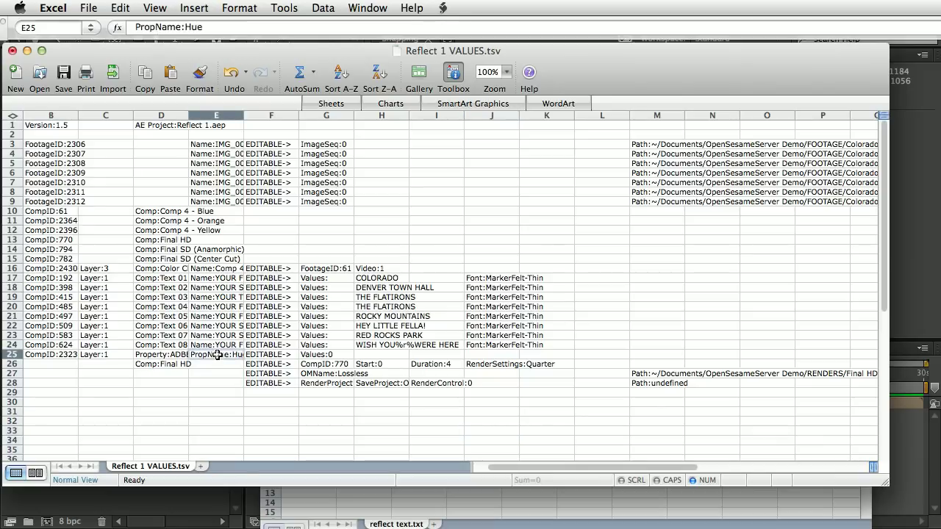
{"action": "left_click", "coordinate": [317, 354]}
{"action": "left_click", "coordinate": [175, 27]}
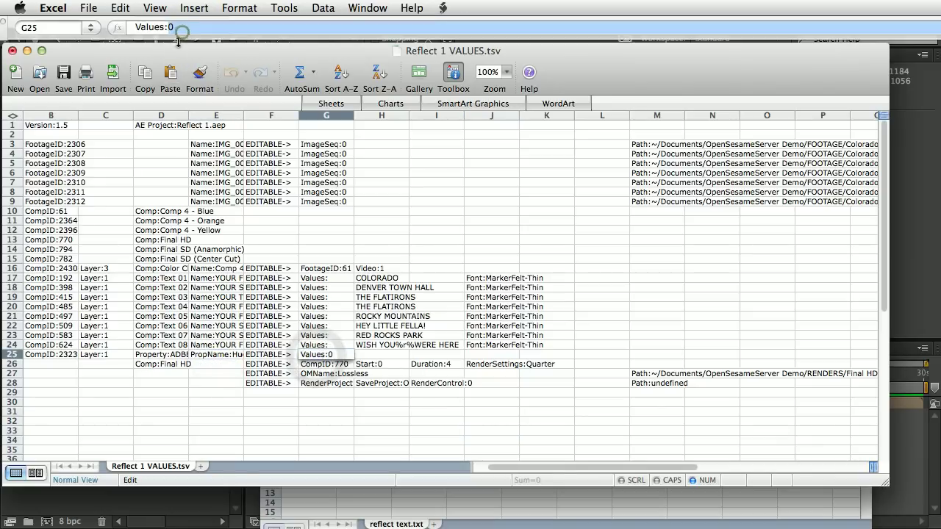
{"action": "key", "text": "BackSpace"}
{"action": "type", "text": "240"}
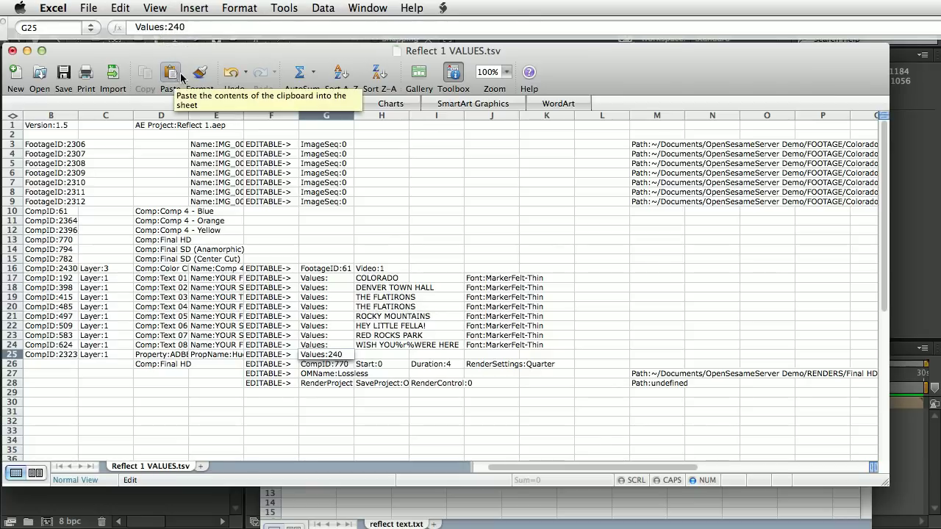
{"action": "key", "text": "Return"}
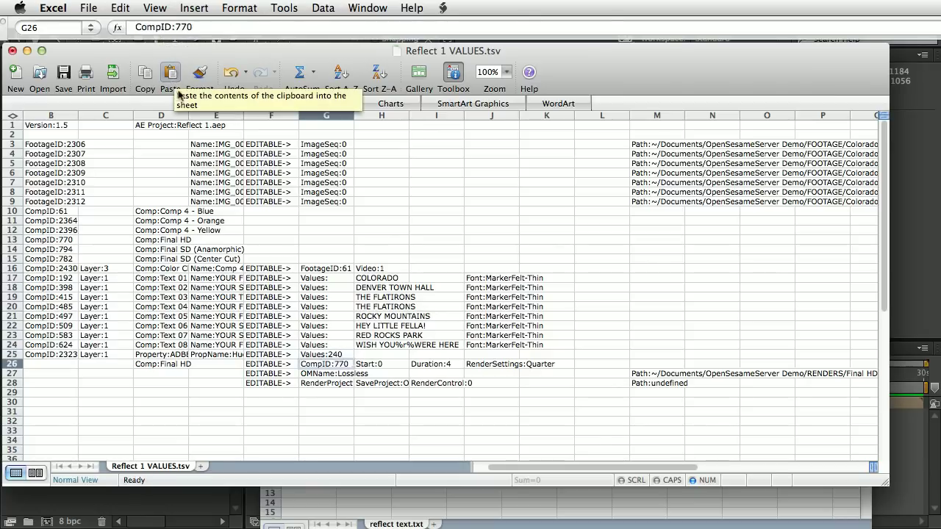
{"action": "left_click", "coordinate": [266, 423]}
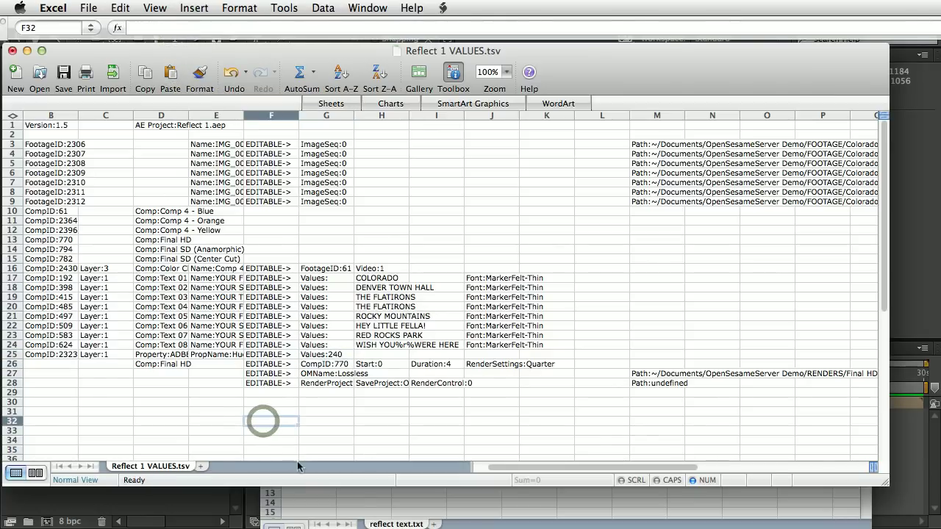
Switch to Finder and move Reflect 1 VALUES.tsv out of WATCH FOLDER into its parent folder, replacing the existing copy.
{"action": "left_click_drag", "start_coordinate": [526, 466], "coordinate": [411, 459]}
{"action": "key", "text": "super+Tab"}
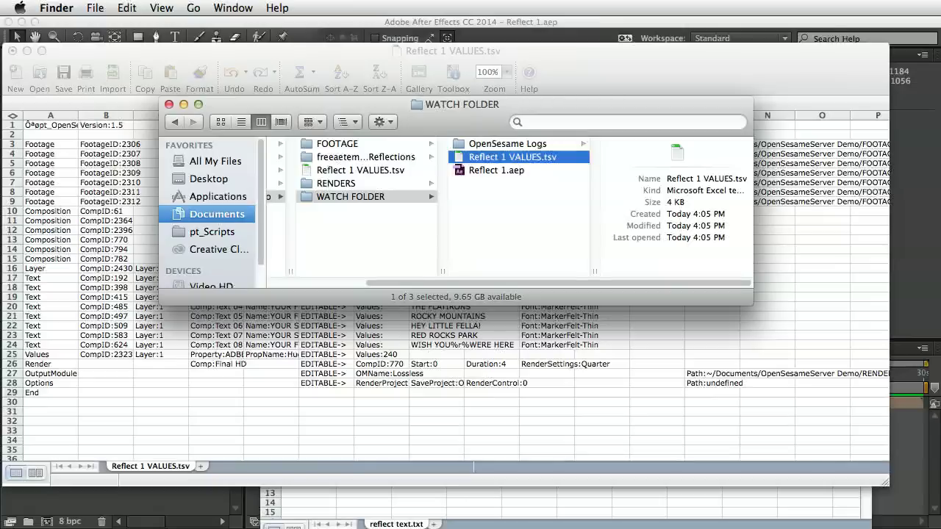
{"action": "left_click_drag", "start_coordinate": [522, 161], "coordinate": [371, 235]}
{"action": "left_click", "coordinate": [524, 138]}
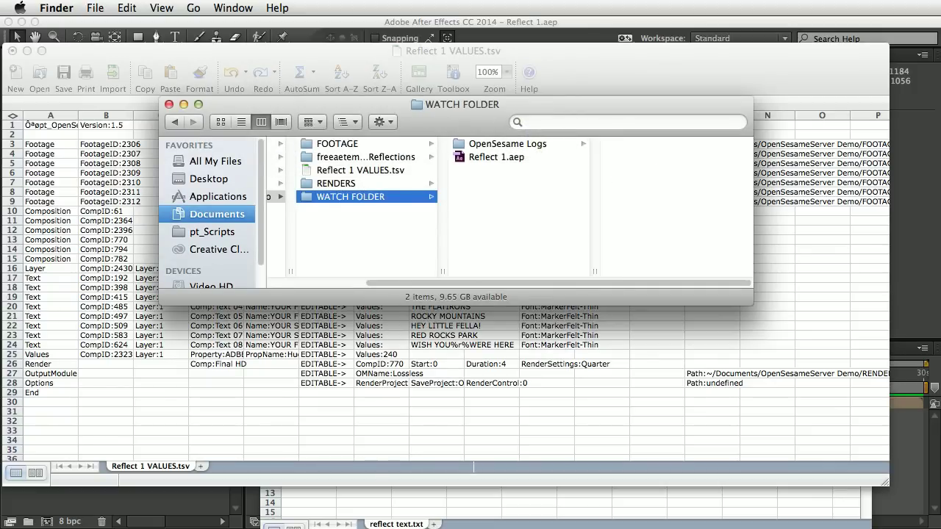
Switch to After Effects, run the pt_OpenSesameServer.jsx script and start watching WATCH FOLDER.
{"action": "left_click", "coordinate": [261, 517]}
{"action": "left_click", "coordinate": [791, 114]}
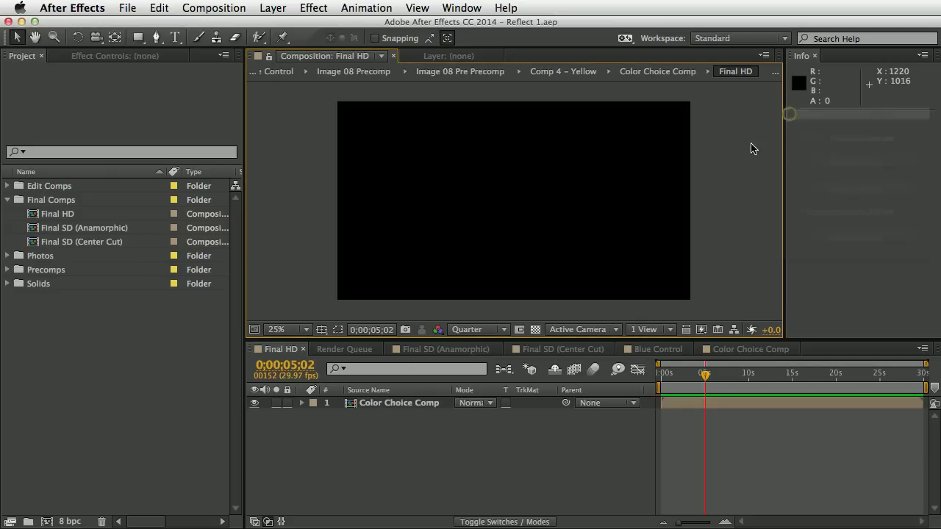
{"action": "left_click", "coordinate": [127, 7]}
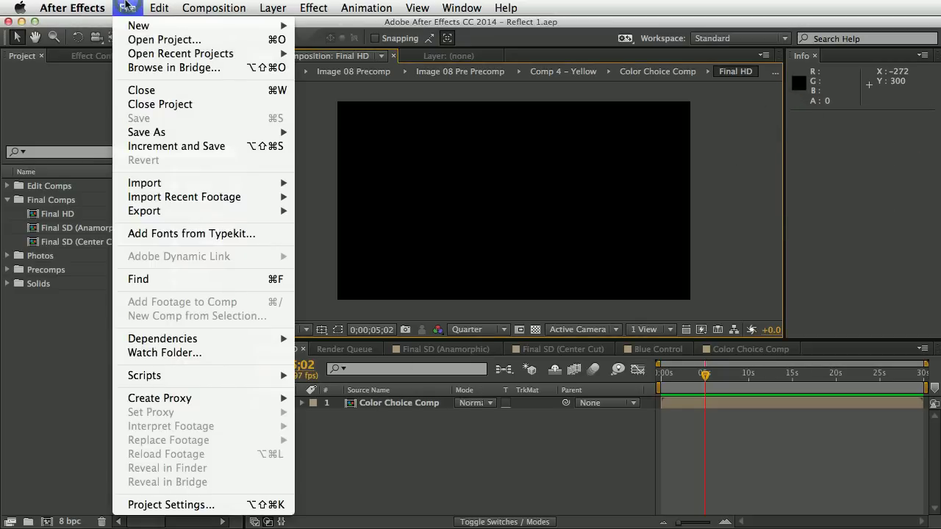
{"action": "mouse_move", "coordinate": [276, 376]}
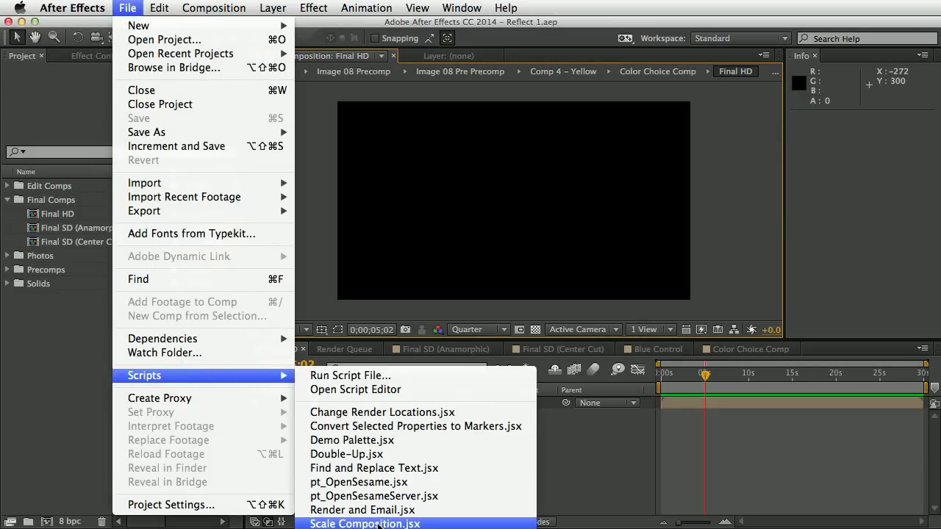
{"action": "left_click", "coordinate": [371, 496]}
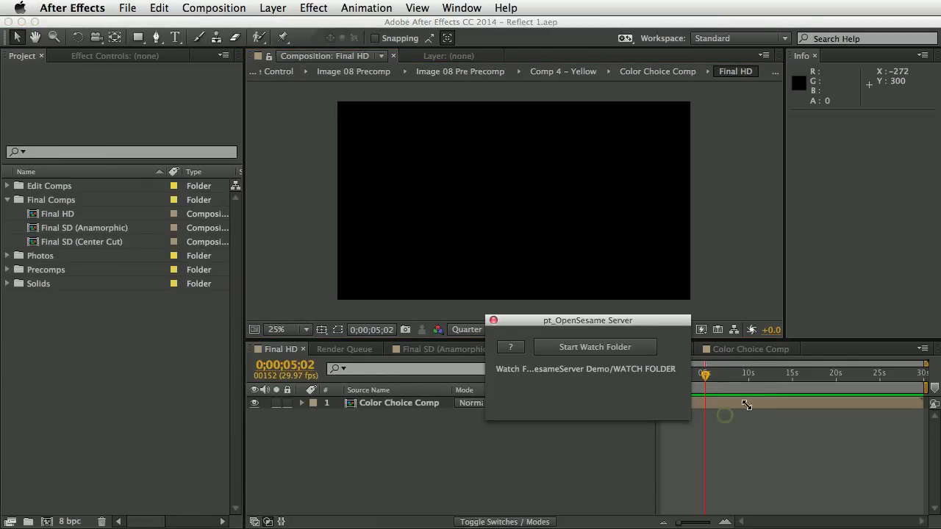
{"action": "left_click_drag", "start_coordinate": [747, 405], "coordinate": [769, 421]}
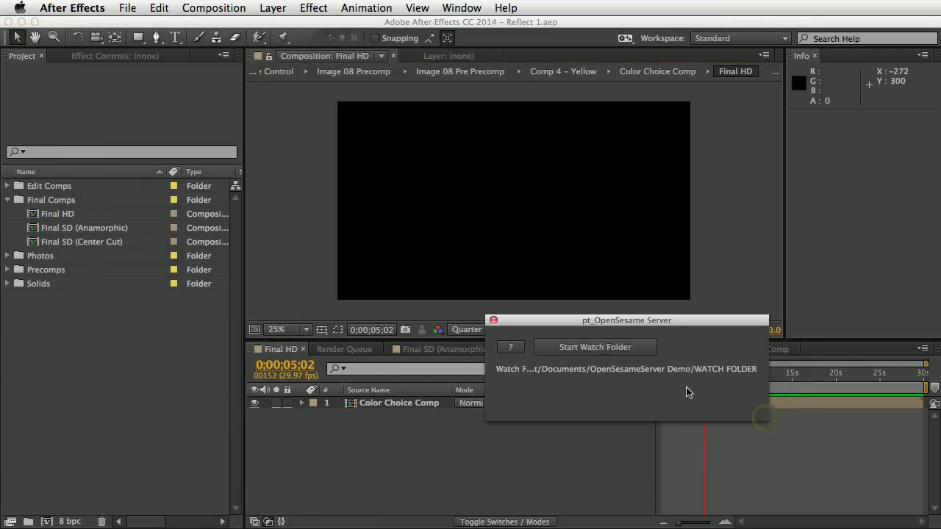
{"action": "left_click", "coordinate": [608, 354]}
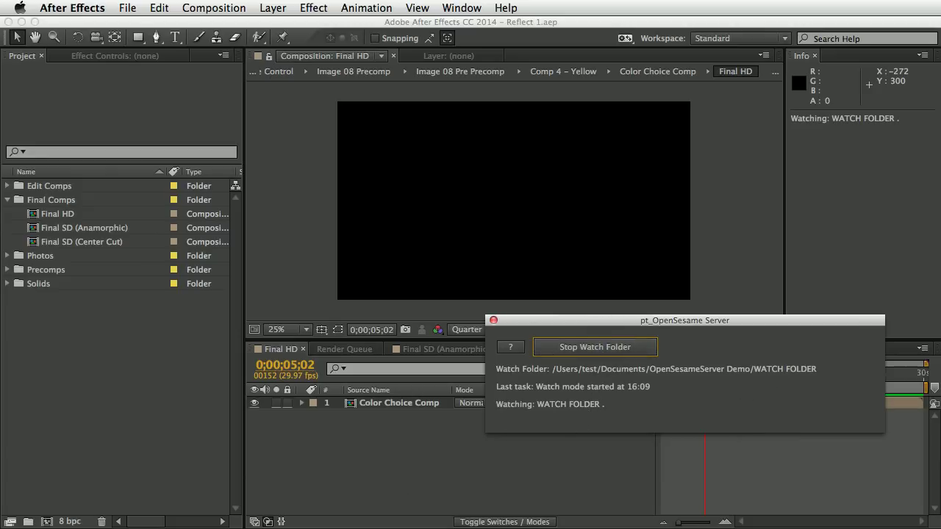
Switch to Excel, save the sheet into WATCH FOLDER as Reflect 1 Colorado.tsv in tab-delimited format, and check its processing in After Effects.
{"action": "key", "text": "super+Tab"}
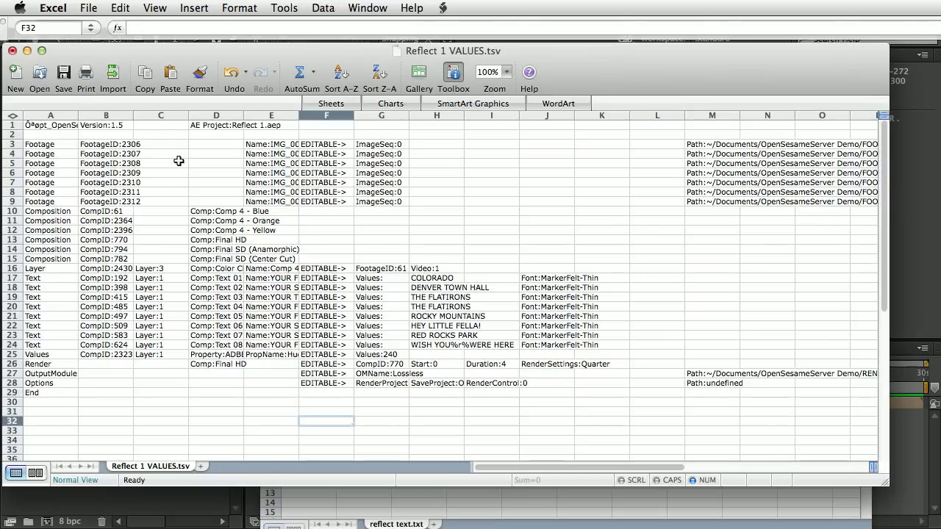
{"action": "left_click", "coordinate": [88, 8]}
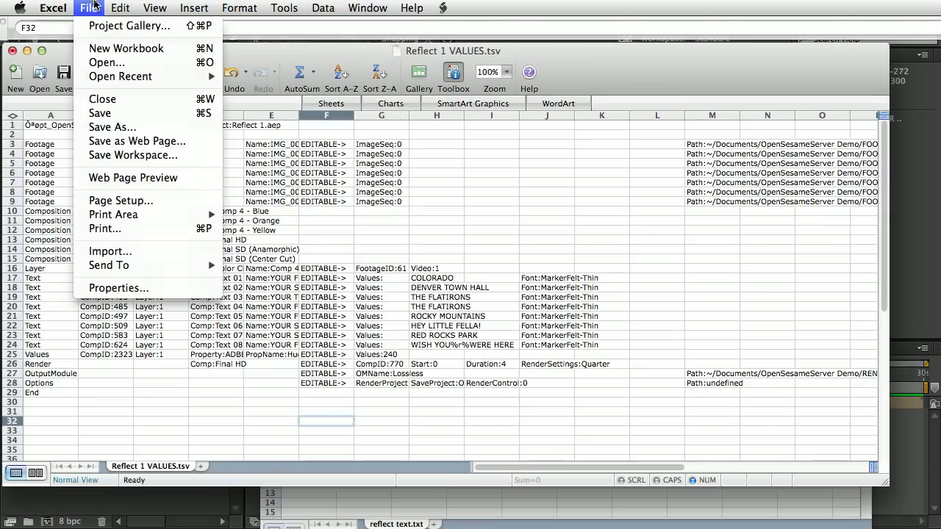
{"action": "left_click", "coordinate": [112, 128]}
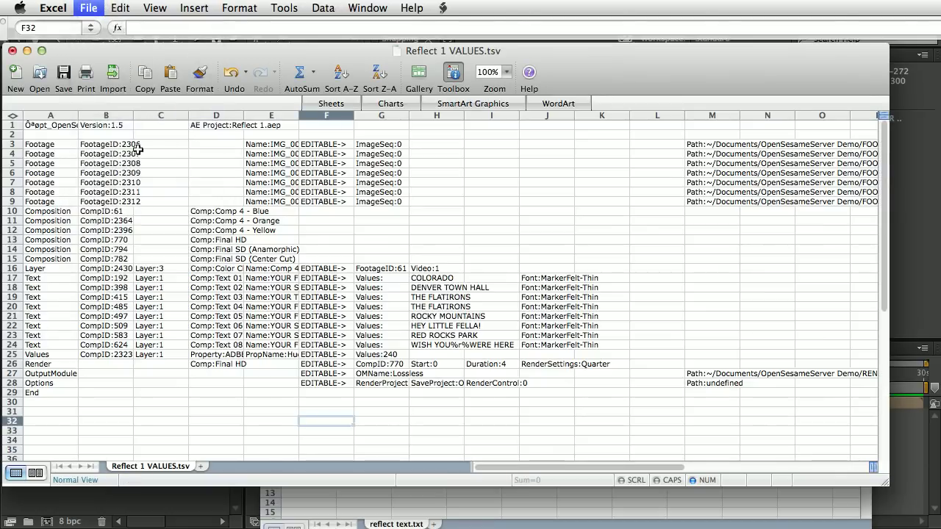
{"action": "left_click", "coordinate": [443, 120]}
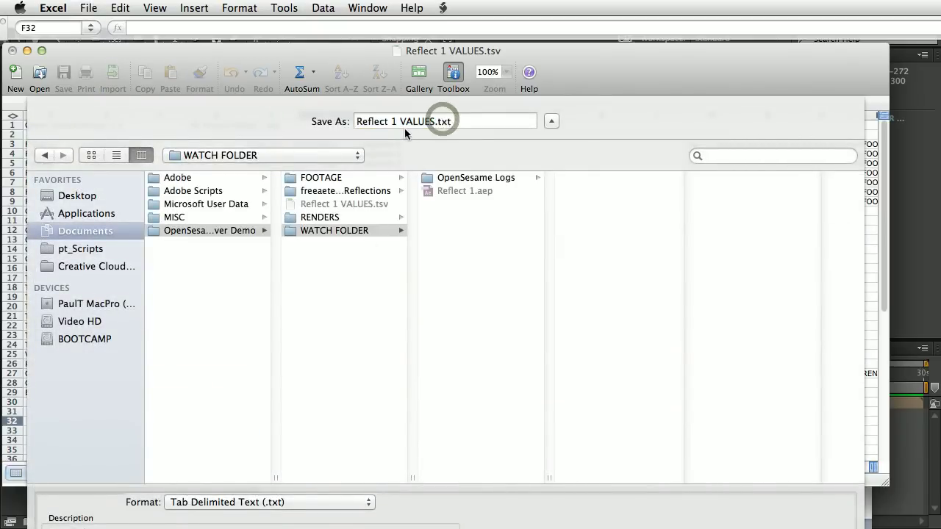
{"action": "left_click_drag", "start_coordinate": [451, 122], "coordinate": [399, 122]}
{"action": "type", "text": "Colorado"}
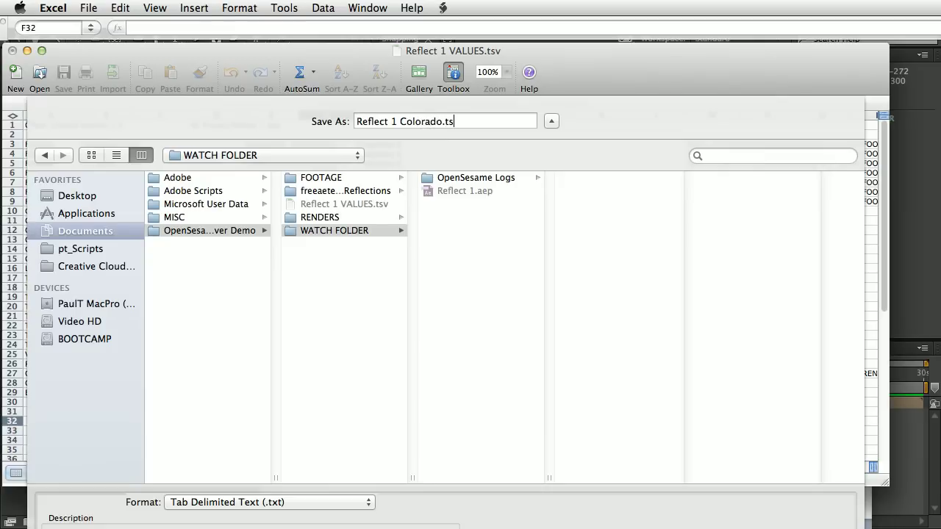
{"action": "key", "text": "Return"}
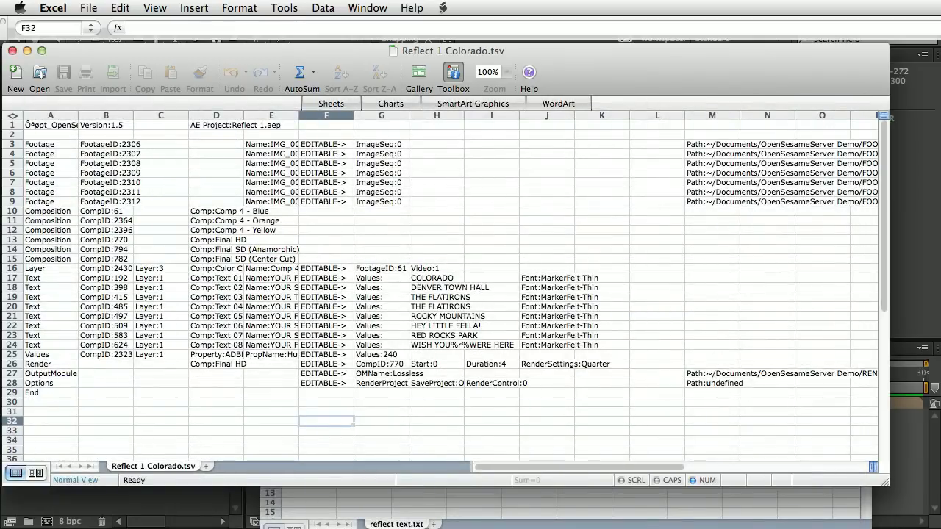
{"action": "key", "text": "super+Tab"}
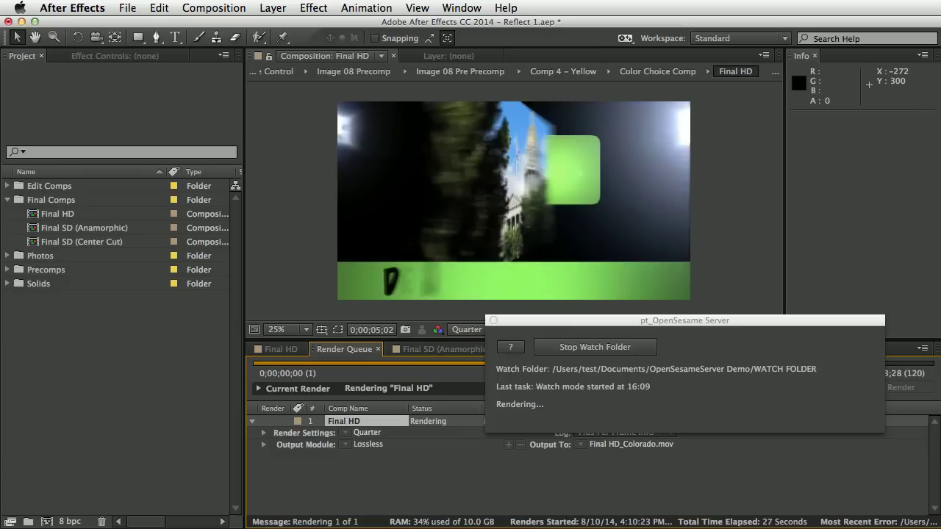
Switch to Excel, copy the New York captions from reflect text.txt and paste them over the text values in H17:H24 of Reflect 1 Colorado.tsv.
{"action": "key", "text": "super+Tab"}
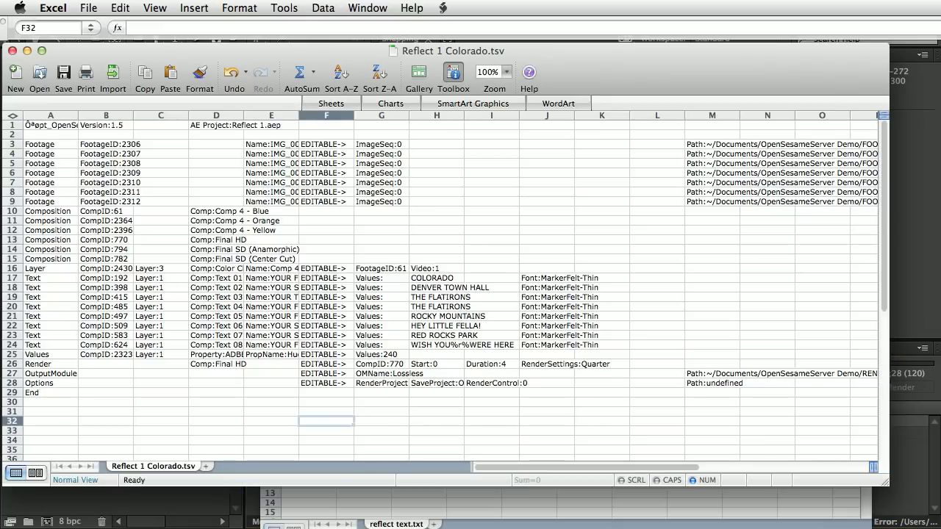
{"action": "left_click", "coordinate": [603, 502]}
{"action": "left_click_drag", "start_coordinate": [571, 379], "coordinate": [585, 446]}
{"action": "key", "text": "super+c"}
{"action": "left_click", "coordinate": [466, 221]}
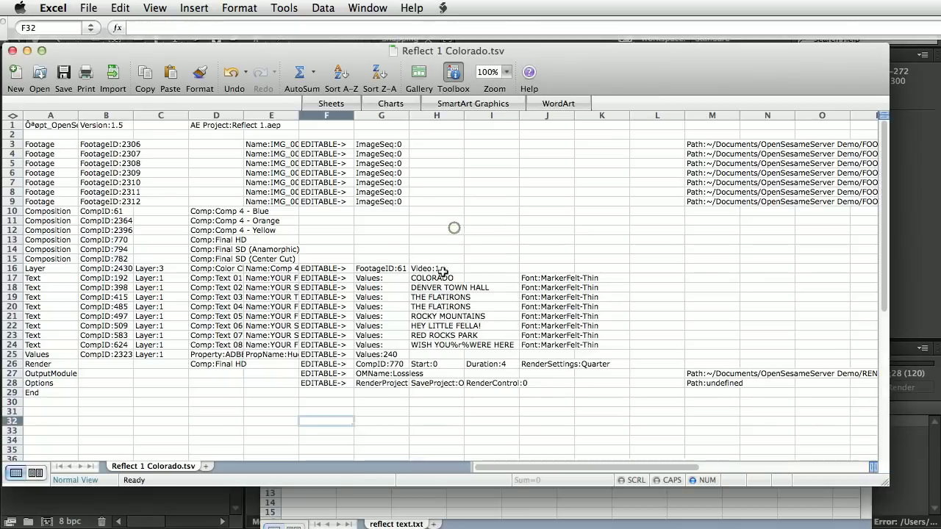
{"action": "left_click", "coordinate": [431, 278]}
{"action": "key", "text": "super+v"}
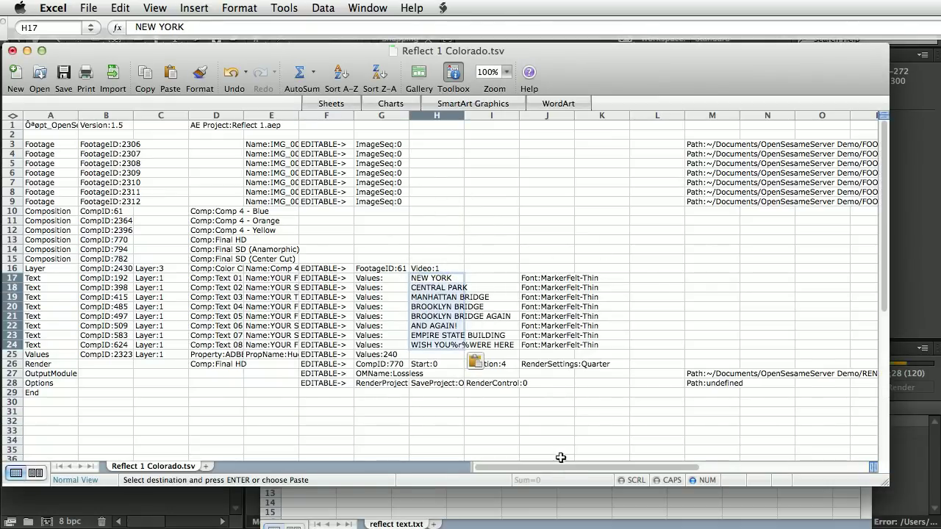
Switch to Finder, preview Final HD_Colorado.mov in the RENDERS folder, and return to the spreadsheet.
{"action": "left_click_drag", "start_coordinate": [561, 464], "coordinate": [590, 465]}
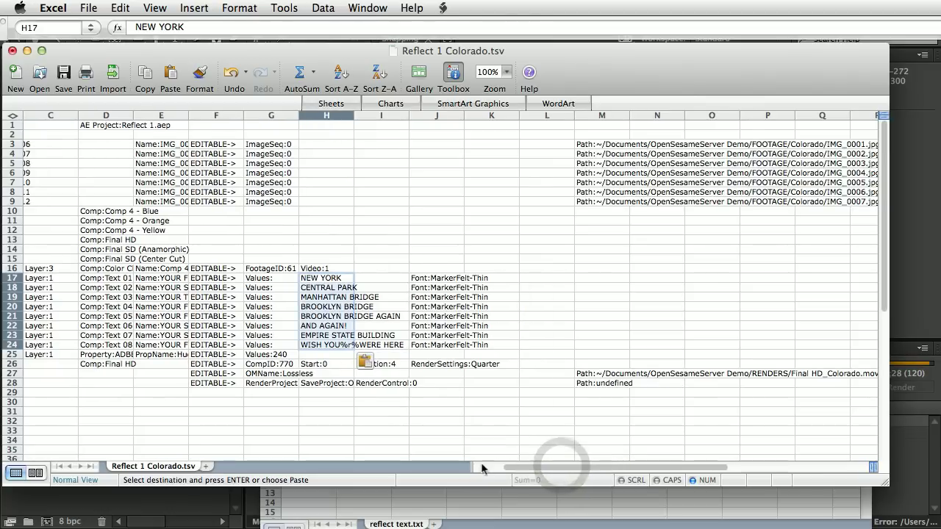
{"action": "key", "text": "super+Tab"}
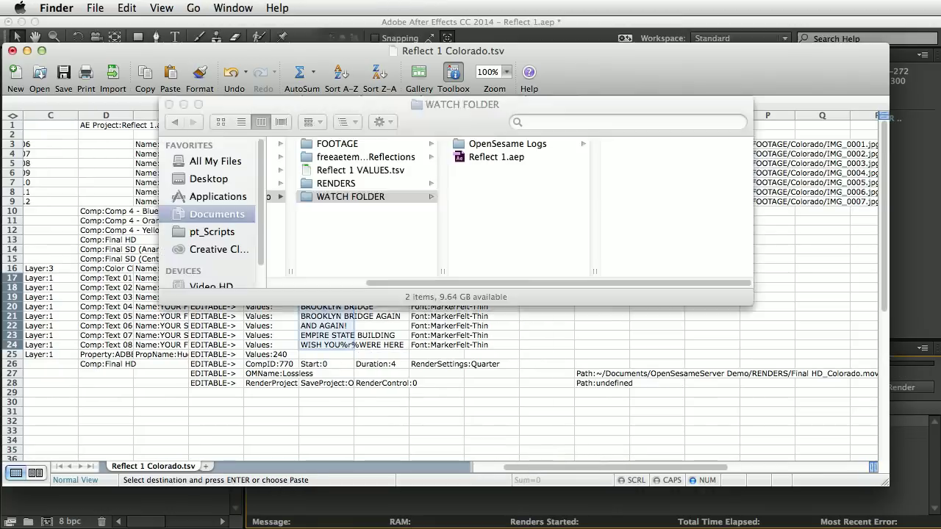
{"action": "left_click", "coordinate": [356, 183]}
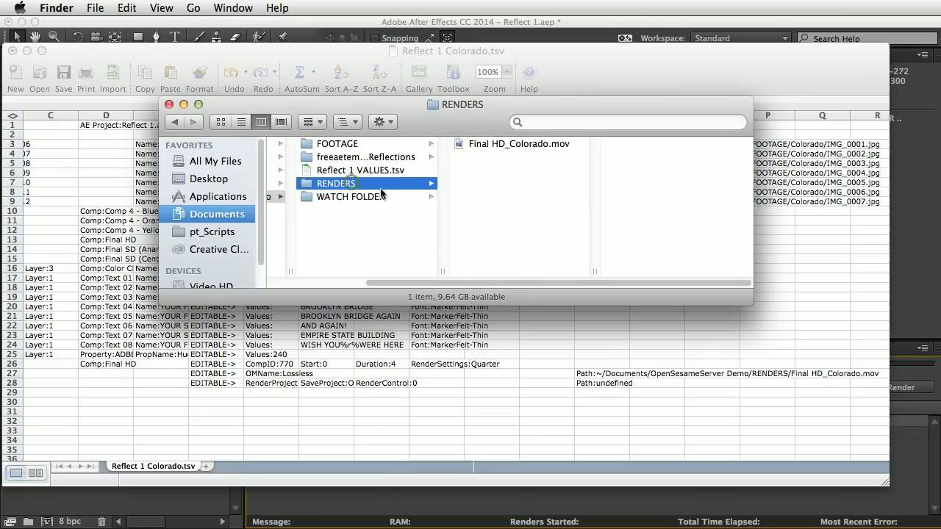
{"action": "left_click", "coordinate": [515, 144]}
{"action": "key", "text": "space"}
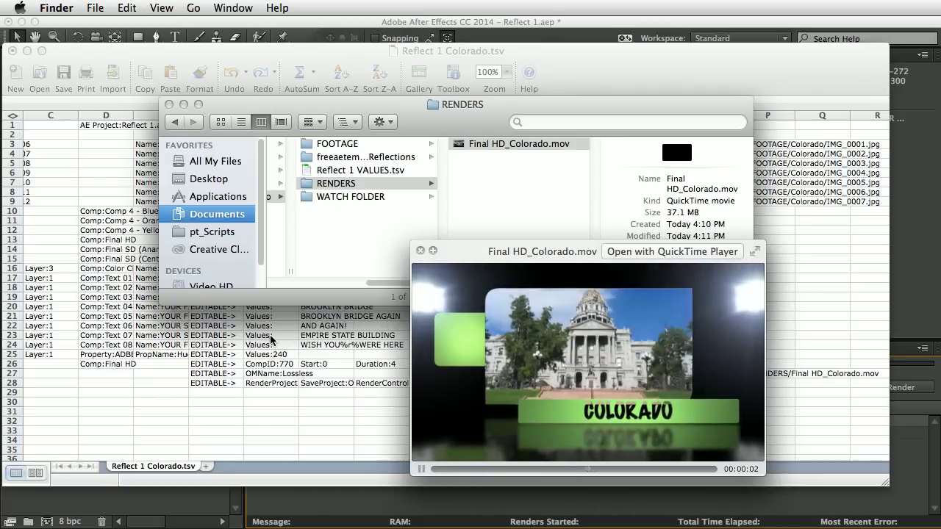
{"action": "left_click", "coordinate": [420, 251]}
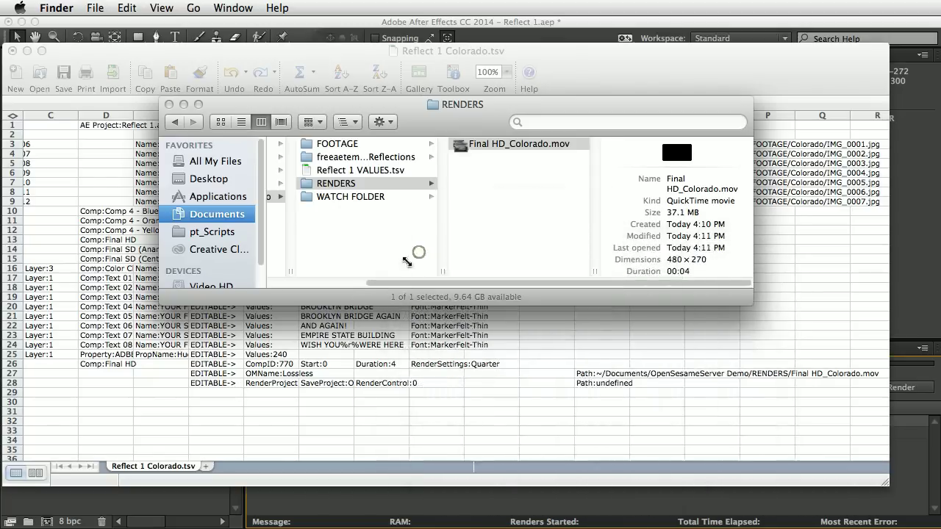
{"action": "left_click", "coordinate": [625, 59]}
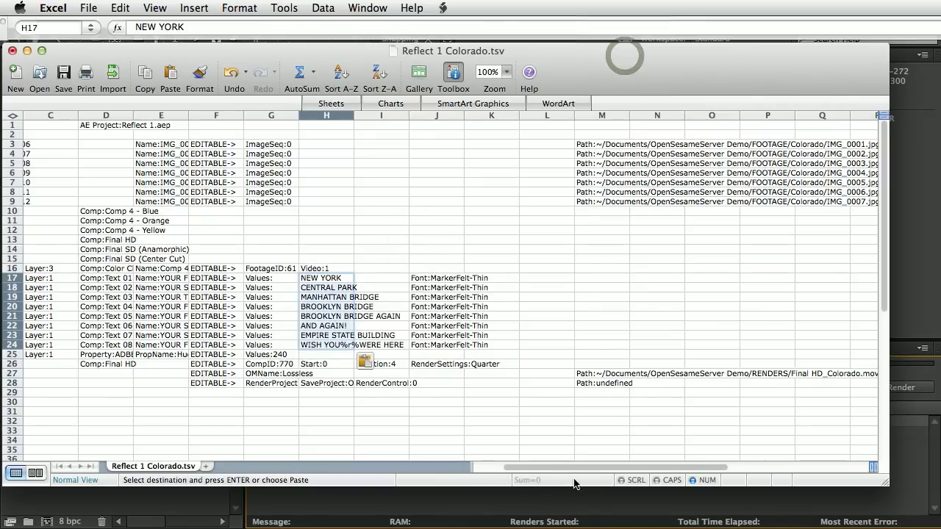
Switch to Finder and compare the image file names in the Colorado, Japan and New York folders inside FOOTAGE.
{"action": "key", "text": "super+Tab"}
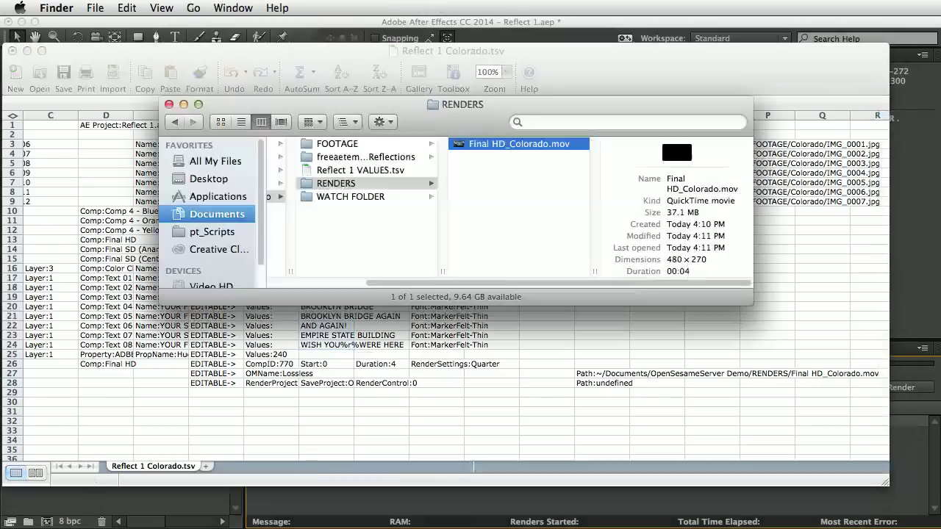
{"action": "left_click", "coordinate": [357, 147]}
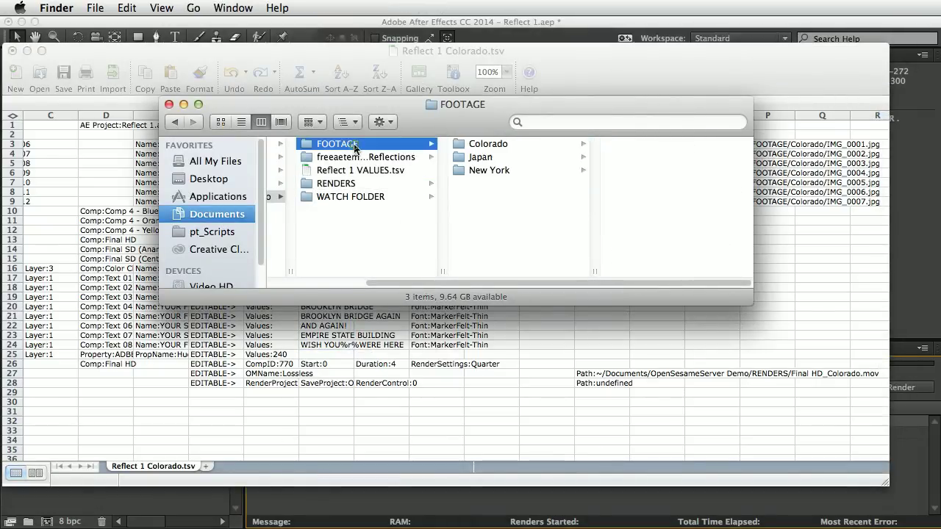
{"action": "left_click", "coordinate": [491, 146]}
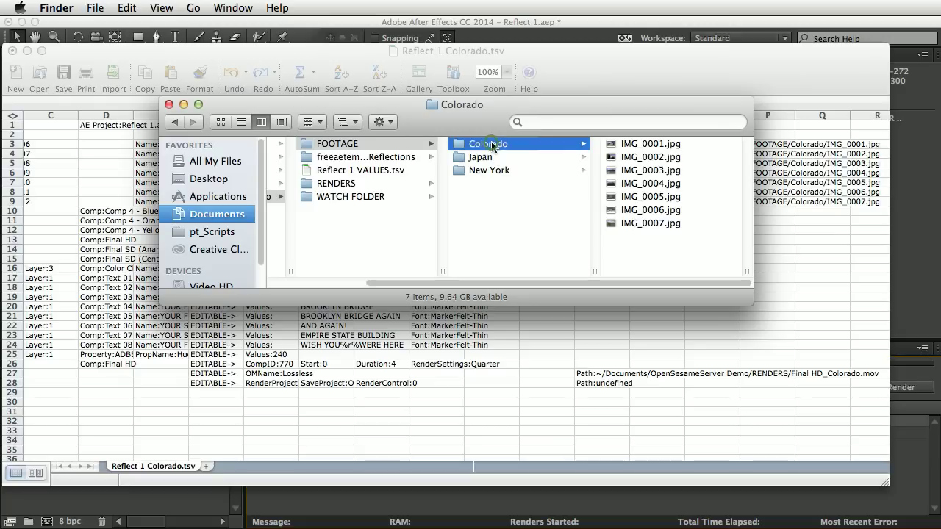
{"action": "left_click", "coordinate": [492, 158]}
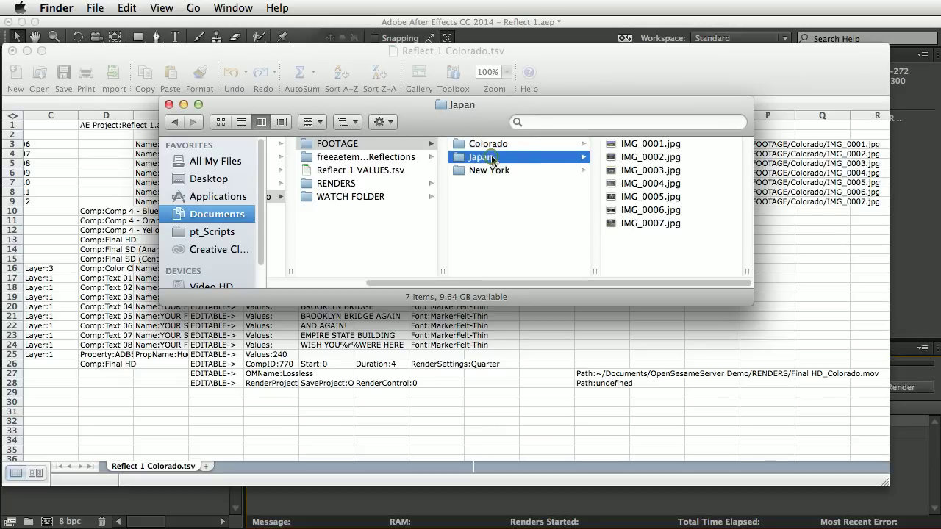
{"action": "left_click", "coordinate": [503, 170]}
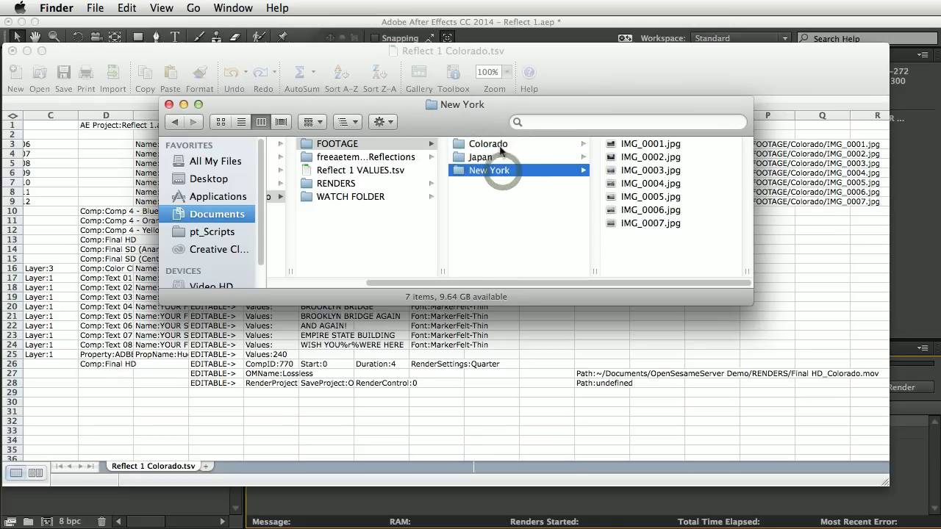
{"action": "left_click", "coordinate": [498, 144]}
{"action": "left_click", "coordinate": [489, 157]}
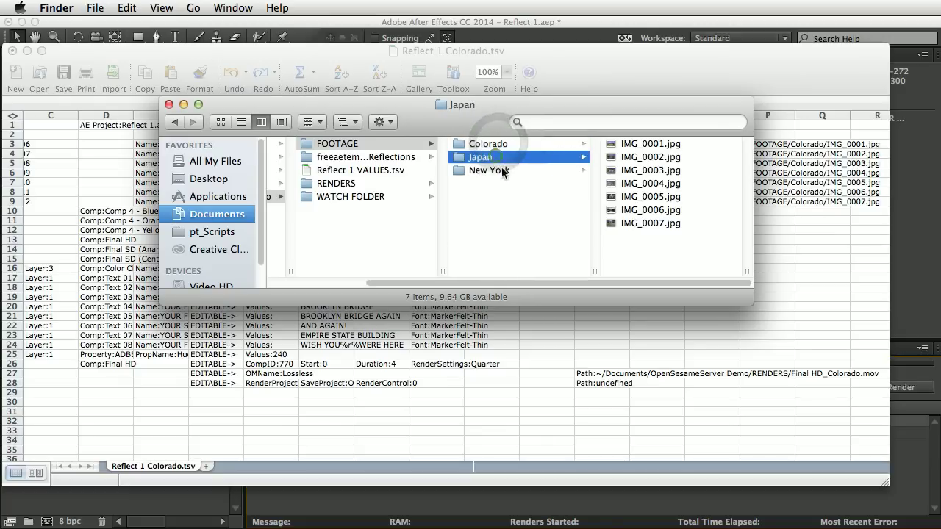
{"action": "left_click", "coordinate": [503, 170]}
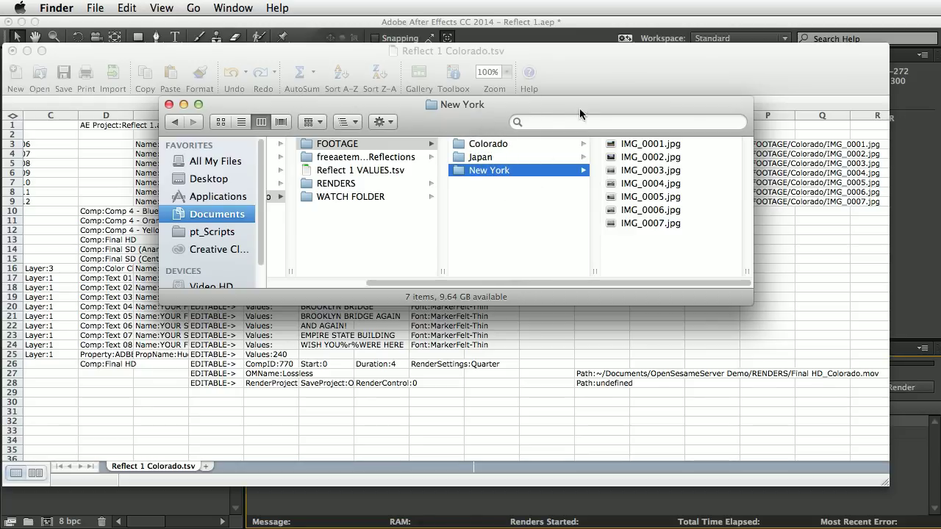
Switch to Excel, replace all occurrences of Colorado with New York in the path cells M3:M27, and close the replace dialog.
{"action": "left_click", "coordinate": [588, 72]}
{"action": "key", "text": "super+v"}
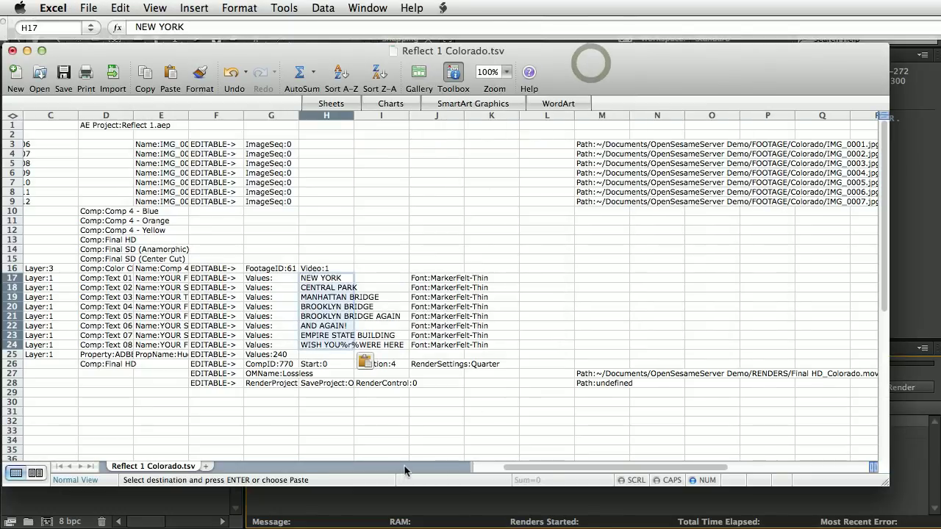
{"action": "left_click_drag", "start_coordinate": [515, 467], "coordinate": [531, 469]}
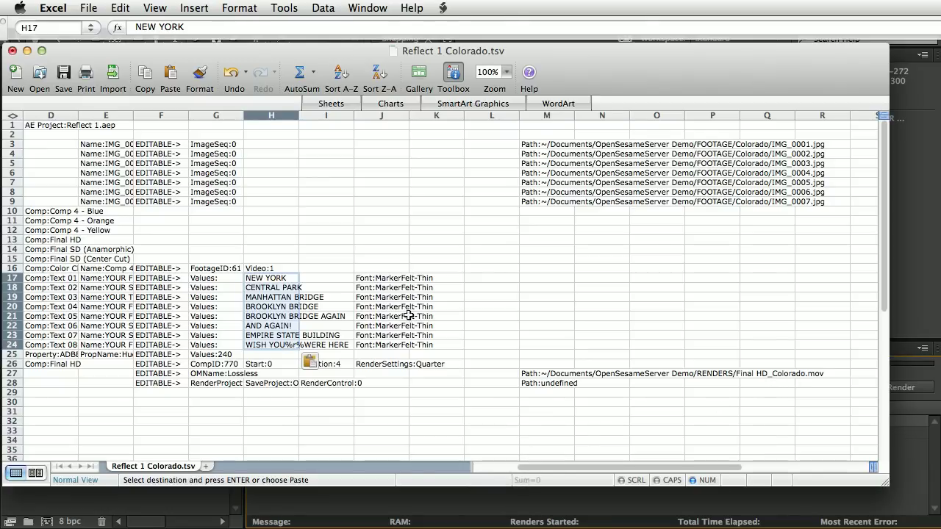
{"action": "left_click_drag", "start_coordinate": [532, 145], "coordinate": [552, 363]}
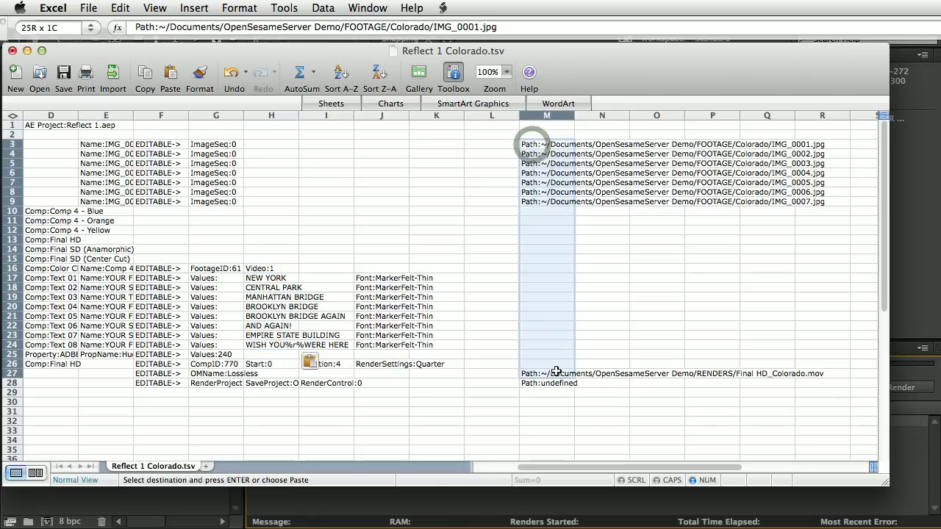
{"action": "key", "text": "super+f"}
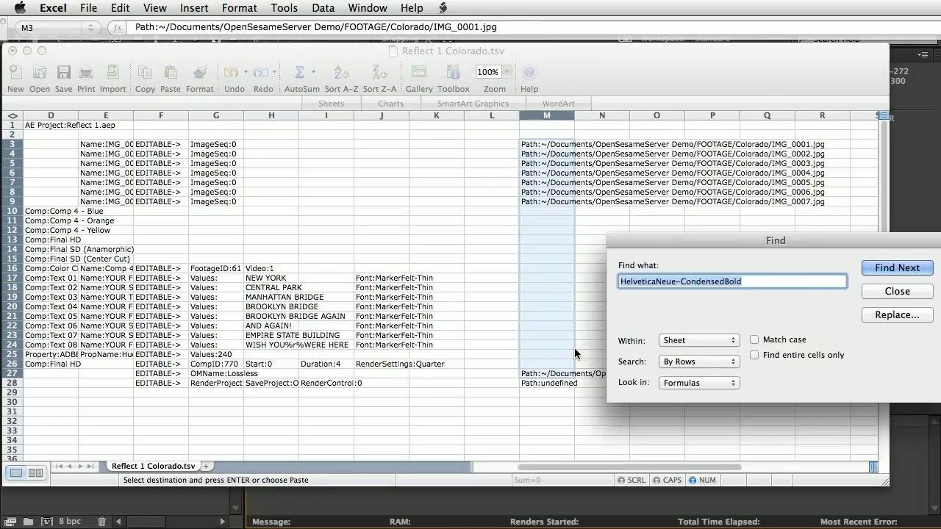
{"action": "type", "text": "Colorado"}
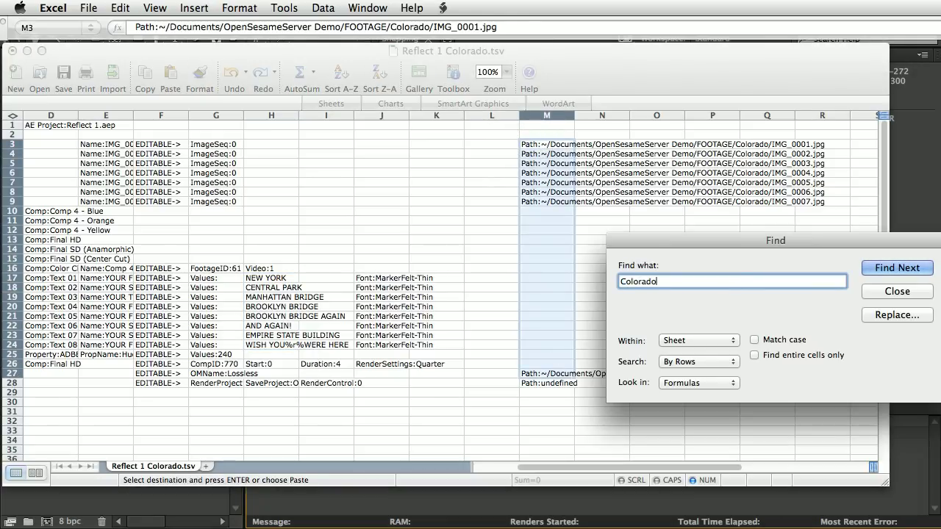
{"action": "left_click", "coordinate": [894, 317]}
{"action": "type", "text": "New York"}
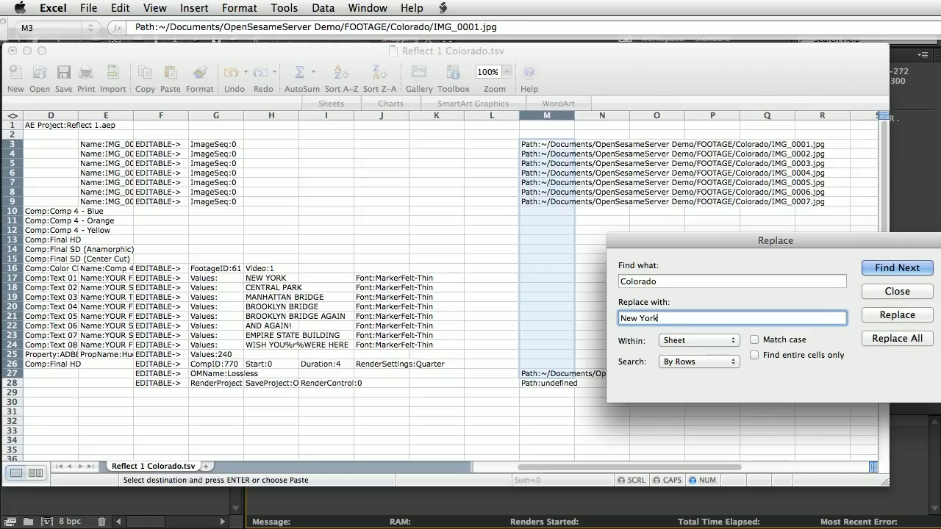
{"action": "left_click", "coordinate": [894, 342]}
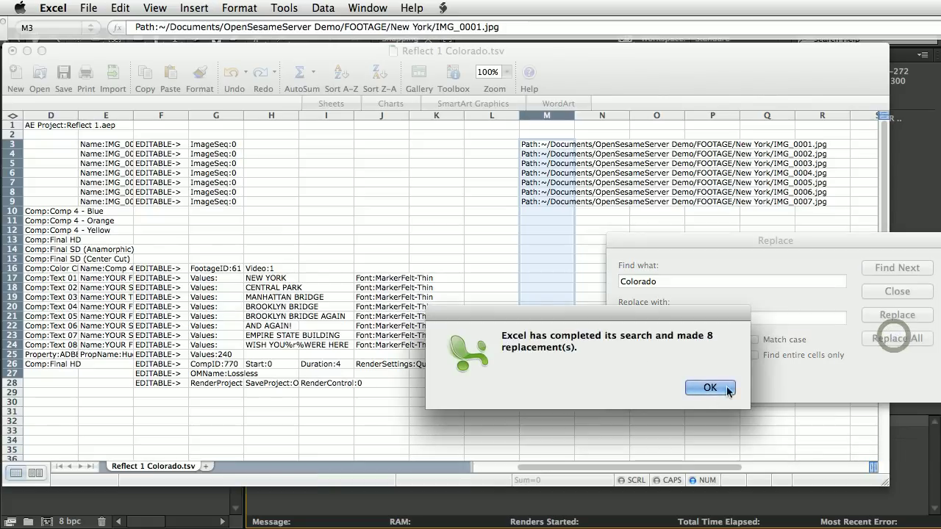
{"action": "key", "text": "Return"}
{"action": "left_click", "coordinate": [899, 294]}
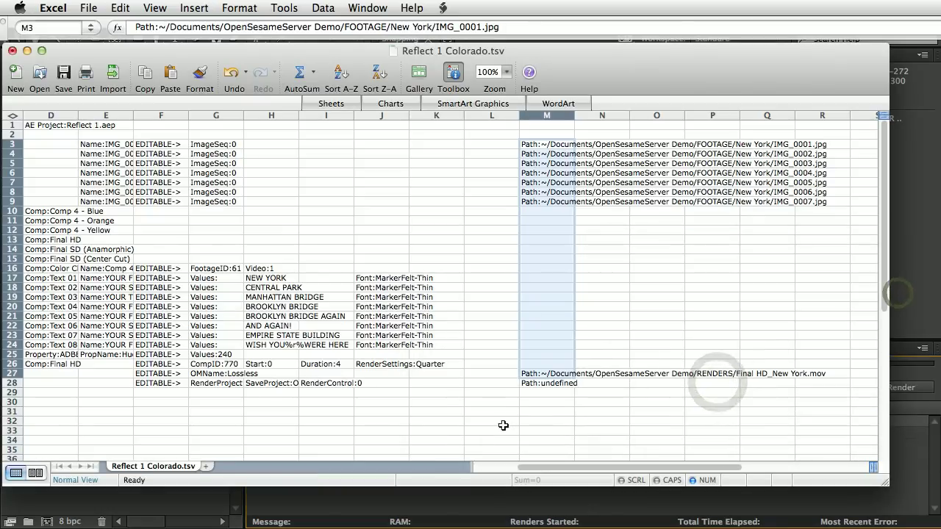
Set the Hue property's value in cell G25 to Values:0.
{"action": "left_click", "coordinate": [491, 420]}
{"action": "left_click_drag", "start_coordinate": [537, 474], "coordinate": [494, 475]}
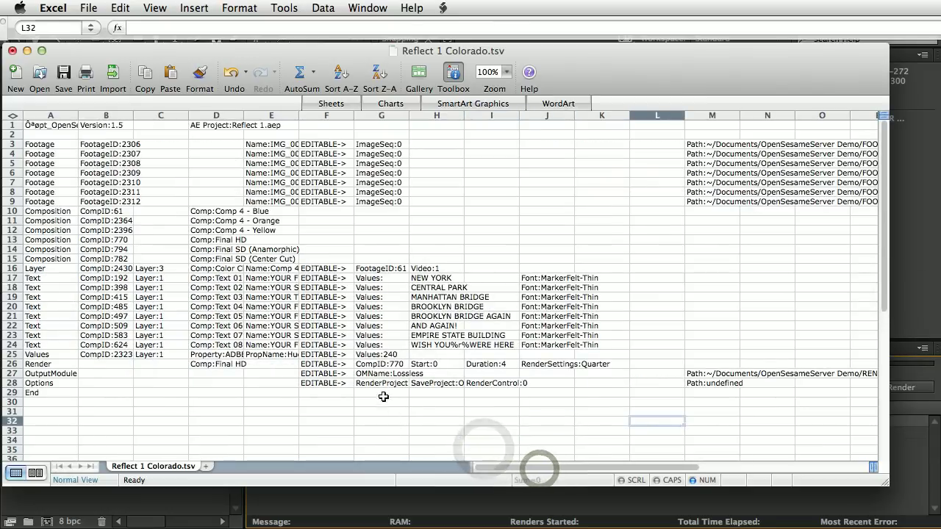
{"action": "left_click", "coordinate": [376, 355]}
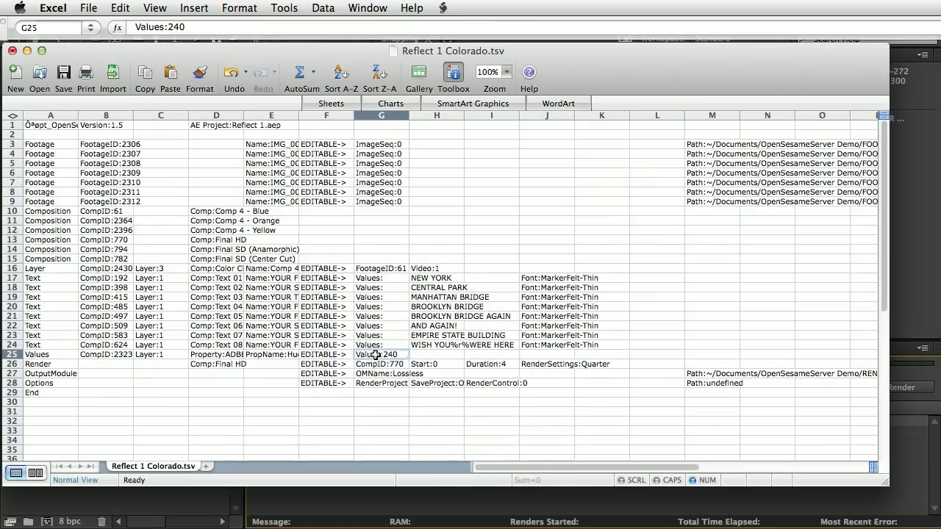
{"action": "double_click", "coordinate": [180, 27]}
{"action": "type", "text": "0"}
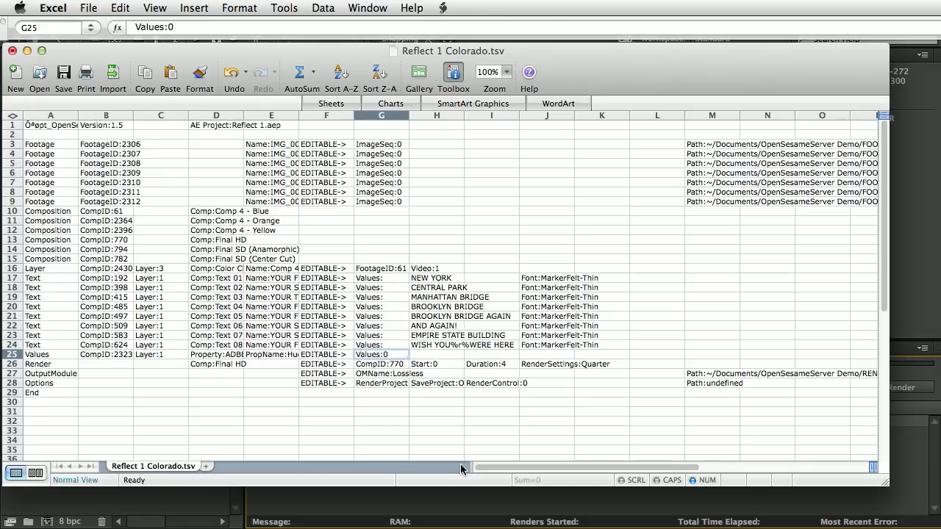
Check the Color Choice Comp layer's cells in row 16 and set G16 to FootageID:2364, the ID of Comp 4 - Orange.
{"action": "left_click", "coordinate": [373, 268]}
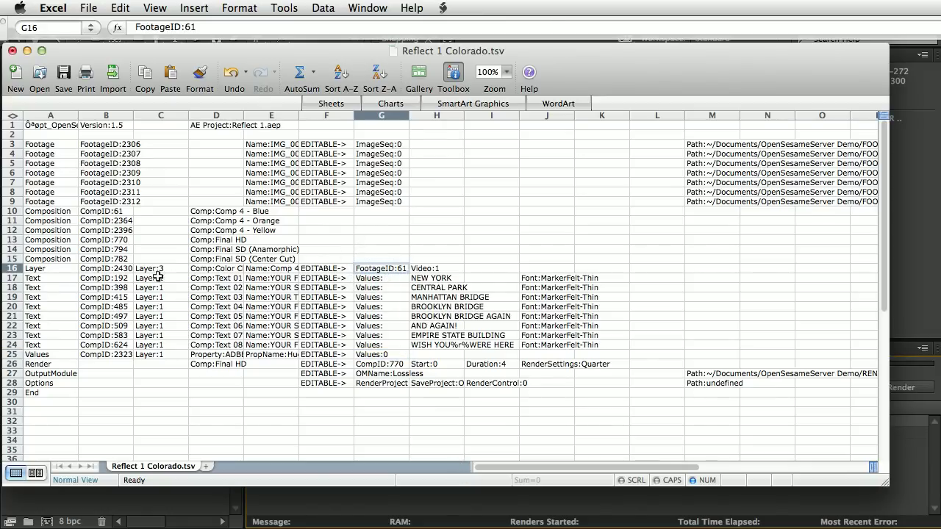
{"action": "left_click", "coordinate": [212, 269]}
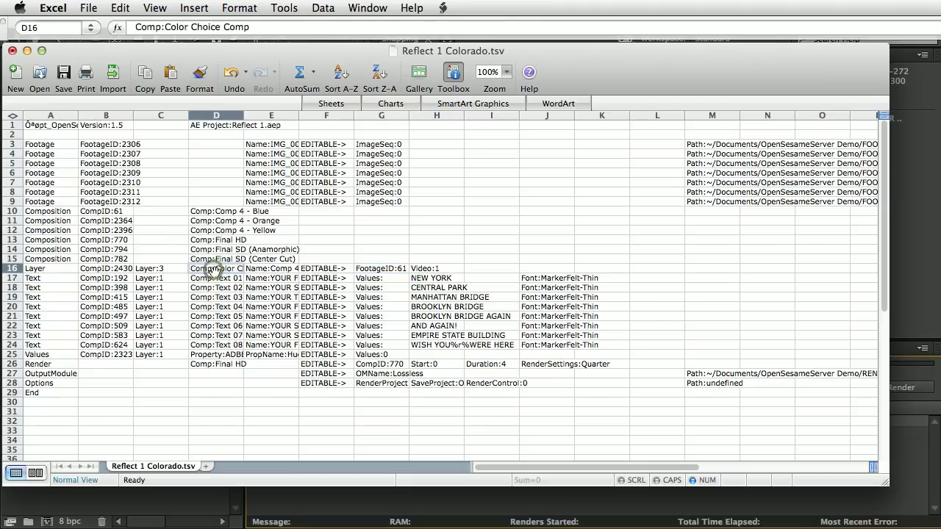
{"action": "left_click", "coordinate": [263, 272]}
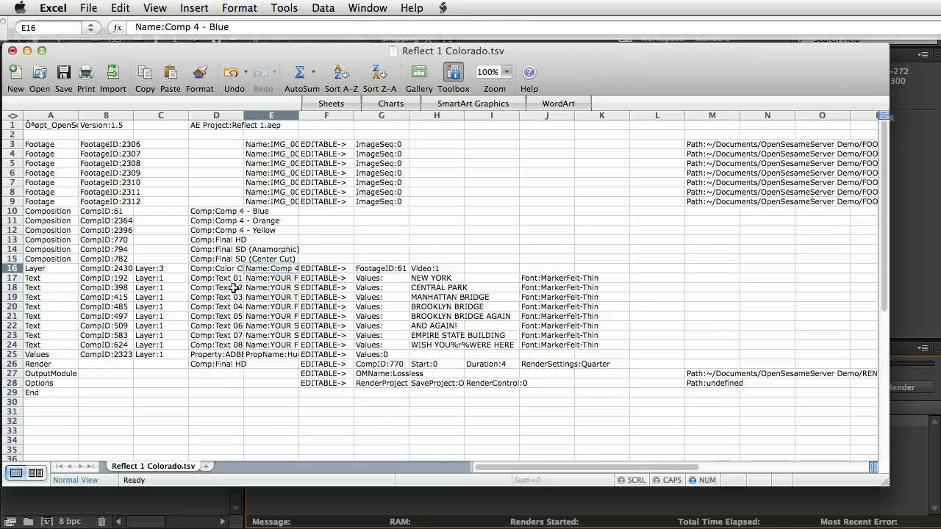
{"action": "left_click", "coordinate": [375, 269]}
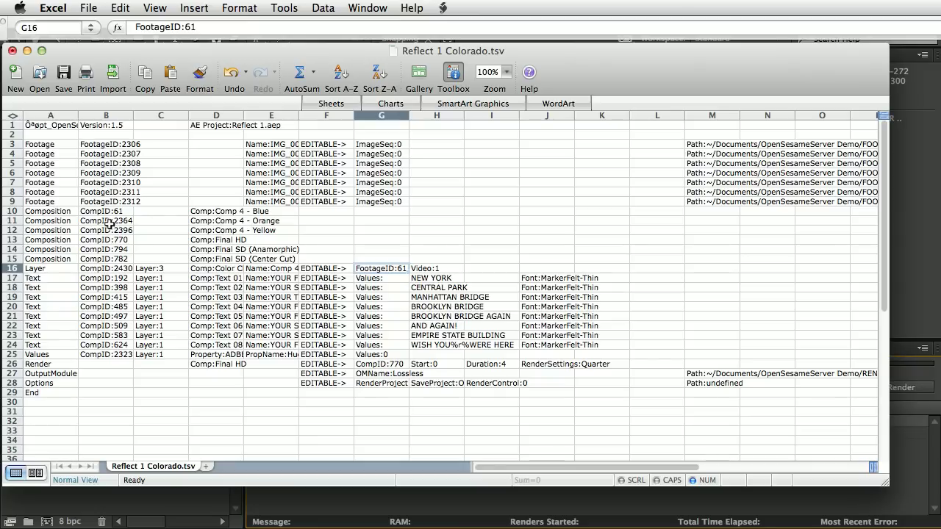
{"action": "left_click", "coordinate": [193, 27]}
{"action": "key", "text": "BackSpace"}
{"action": "key", "text": "BackSpace"}
{"action": "type", "text": "2364"}
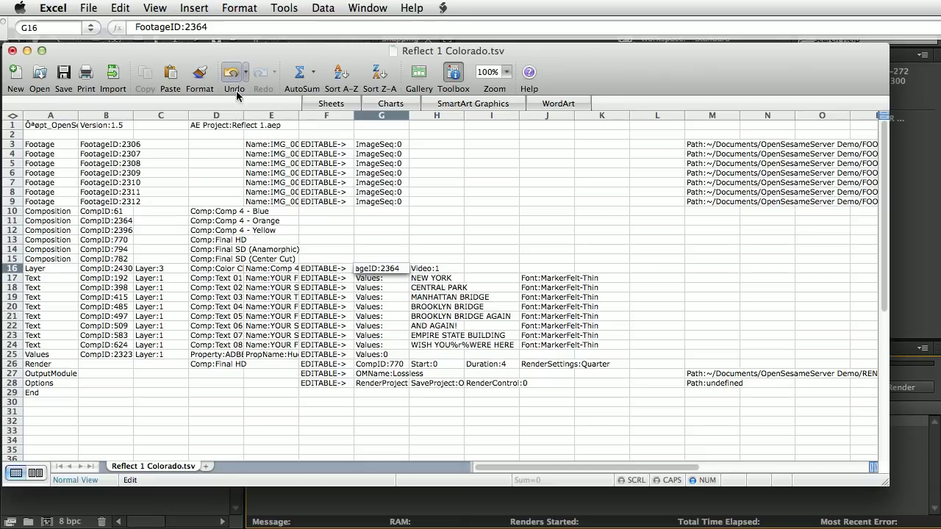
{"action": "key", "text": "Return"}
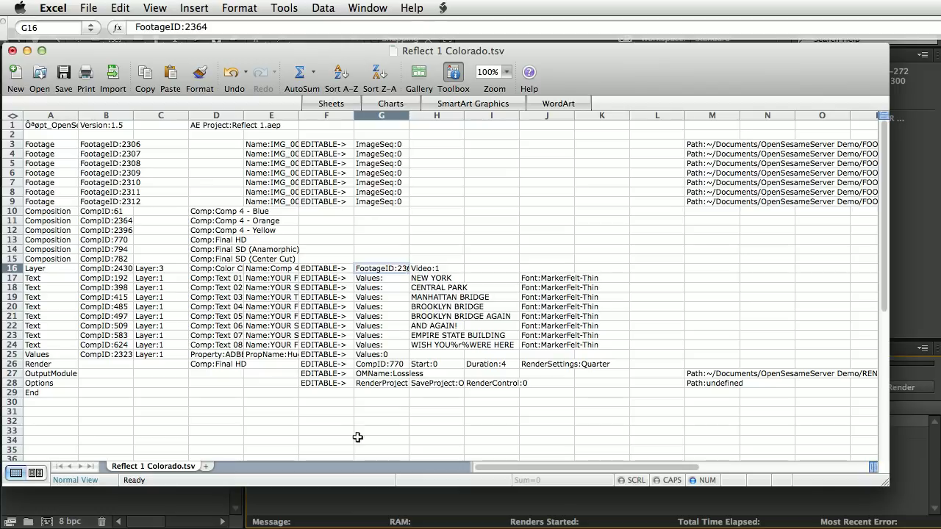
Duplicate the OutputModule row by copying the block from A27 down past End and pasting it at A28.
{"action": "left_click", "coordinate": [526, 466]}
{"action": "left_click_drag", "start_coordinate": [31, 374], "coordinate": [766, 429]}
{"action": "key", "text": "super+c"}
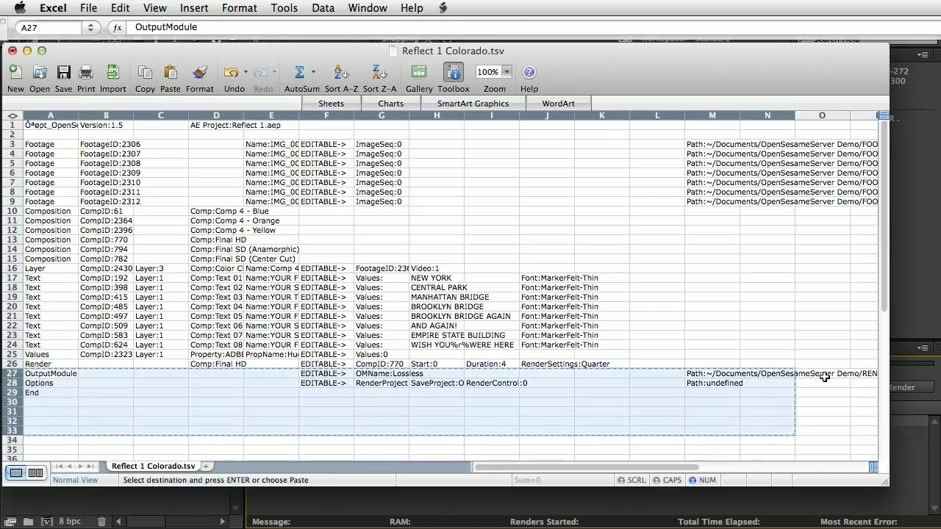
{"action": "left_click", "coordinate": [208, 431]}
{"action": "left_click", "coordinate": [50, 383]}
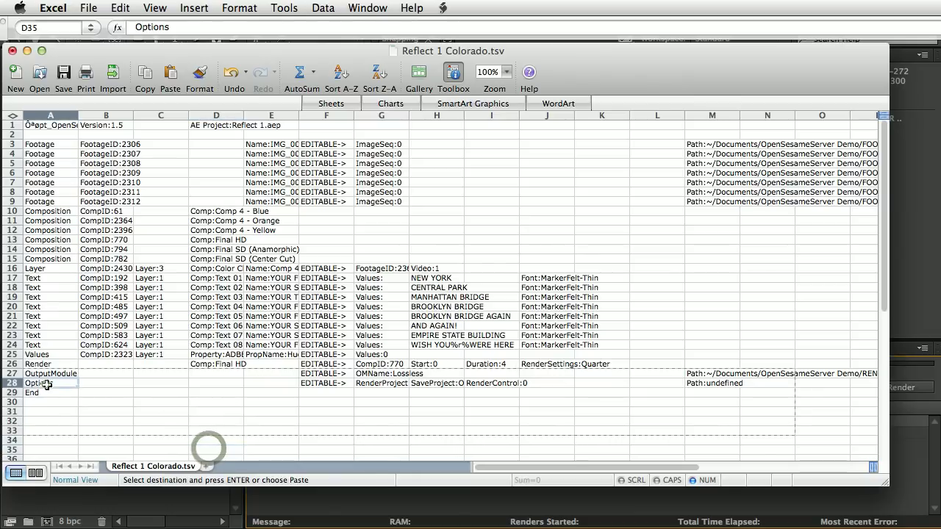
{"action": "key", "text": "Return"}
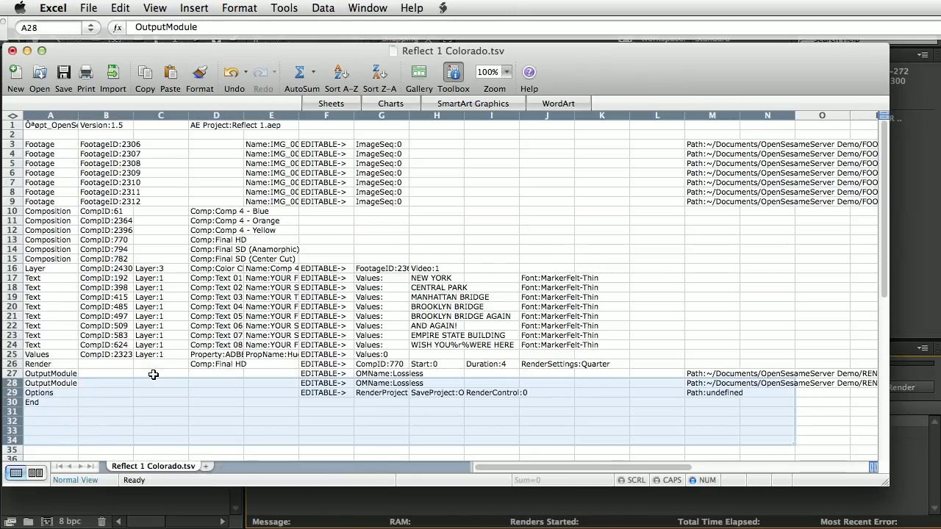
Set the second OutputModule row's output module name in cell G28 to OMName:H.264.
{"action": "left_click", "coordinate": [479, 372]}
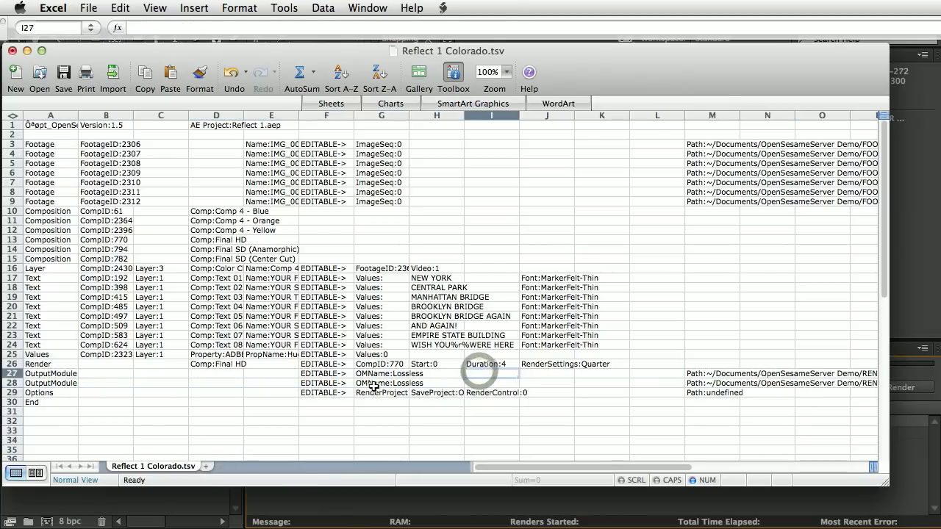
{"action": "left_click", "coordinate": [371, 383]}
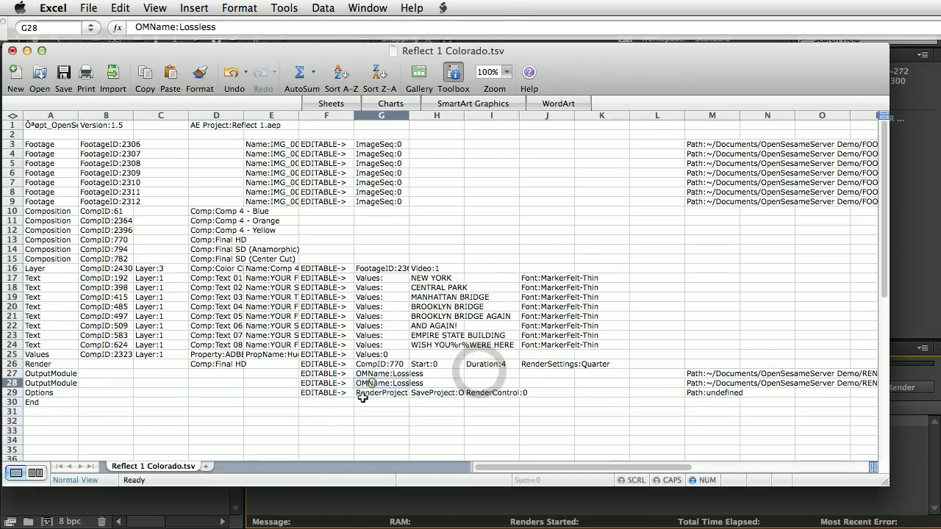
{"action": "double_click", "coordinate": [197, 27]}
{"action": "type", "text": "H.2"}
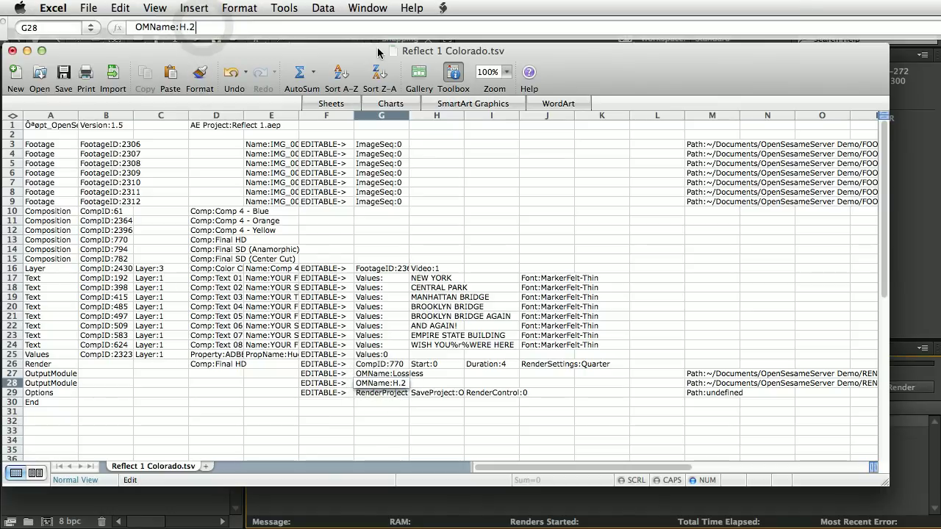
{"action": "type", "text": "64"}
{"action": "key", "text": "Return"}
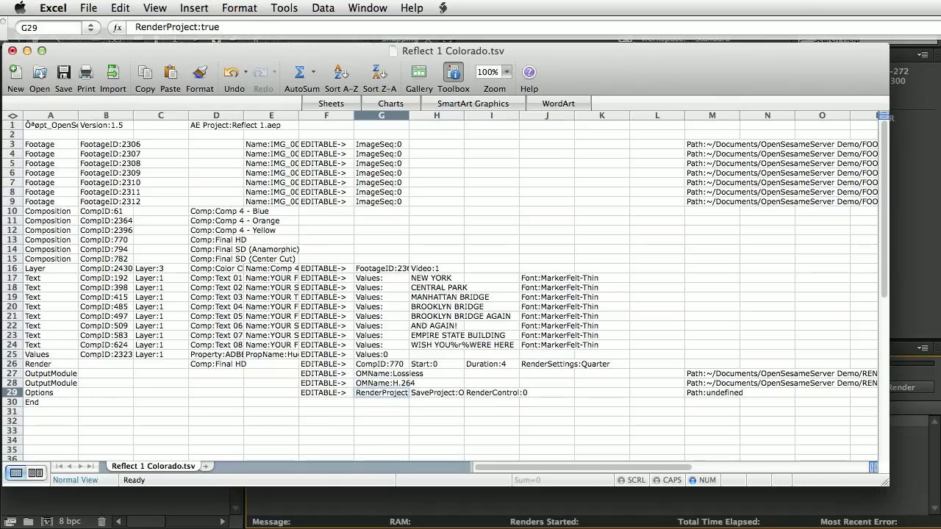
Switch to After Effects, check the list of available output module template names, and close the templates dialog without changes.
{"action": "key", "text": "super+Tab"}
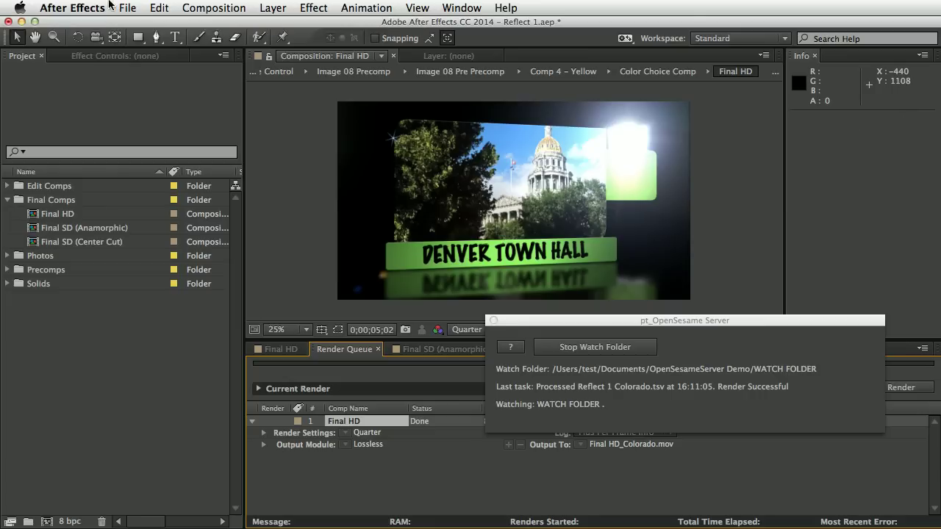
{"action": "left_click", "coordinate": [153, 8]}
{"action": "mouse_move", "coordinate": [250, 344]}
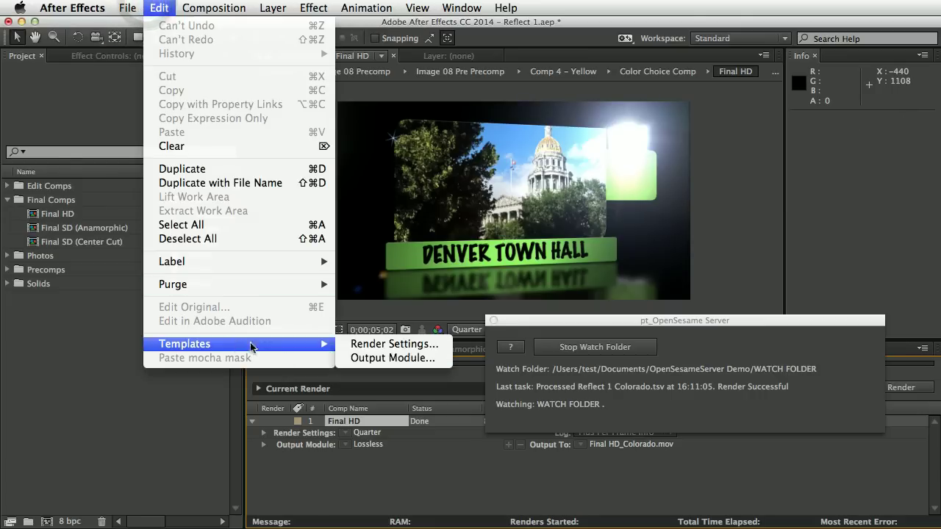
{"action": "left_click", "coordinate": [389, 358]}
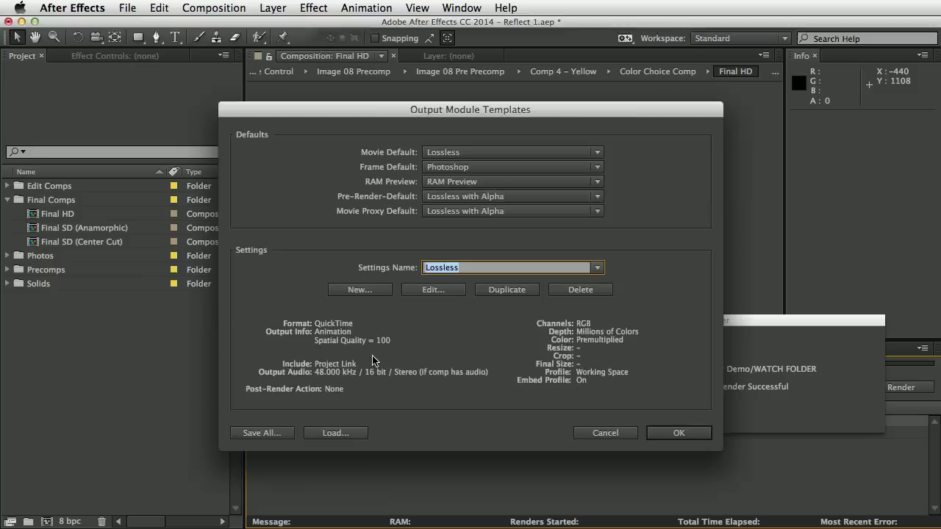
{"action": "left_click", "coordinate": [599, 272]}
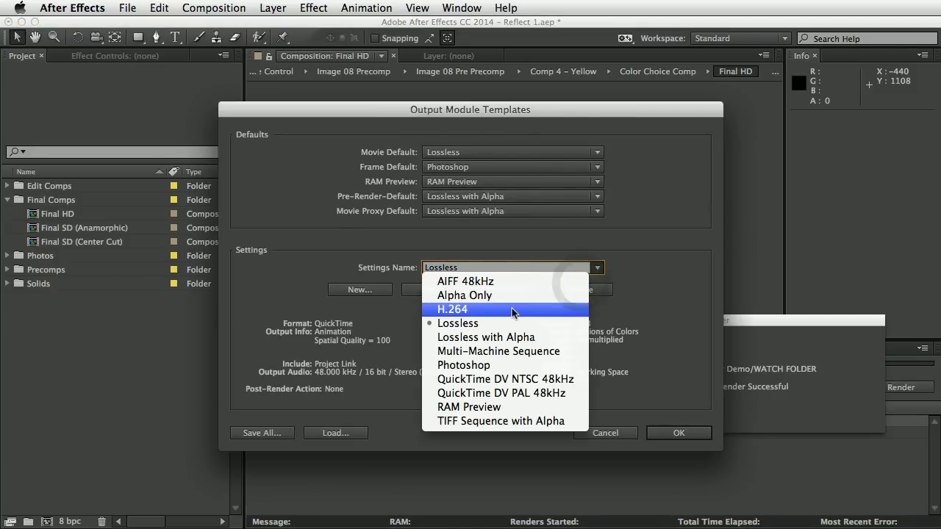
{"action": "left_click", "coordinate": [607, 326]}
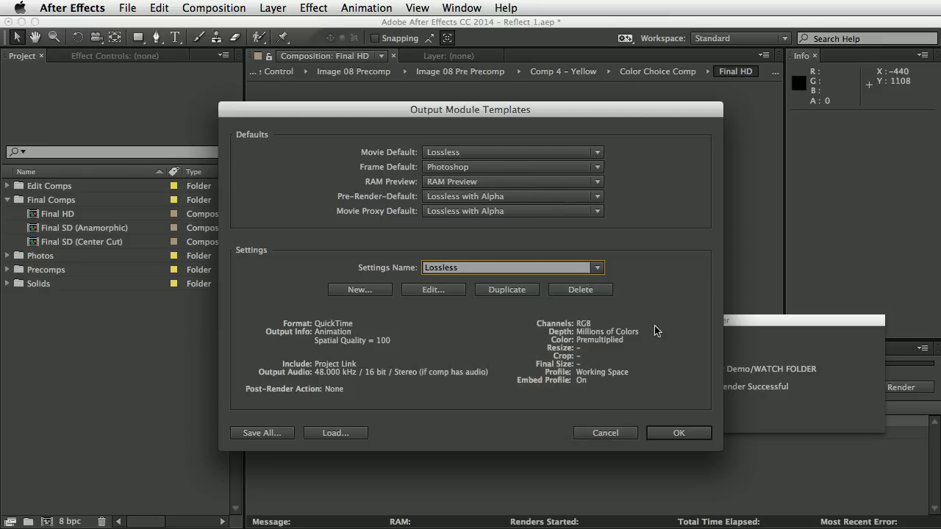
{"action": "left_click", "coordinate": [607, 433]}
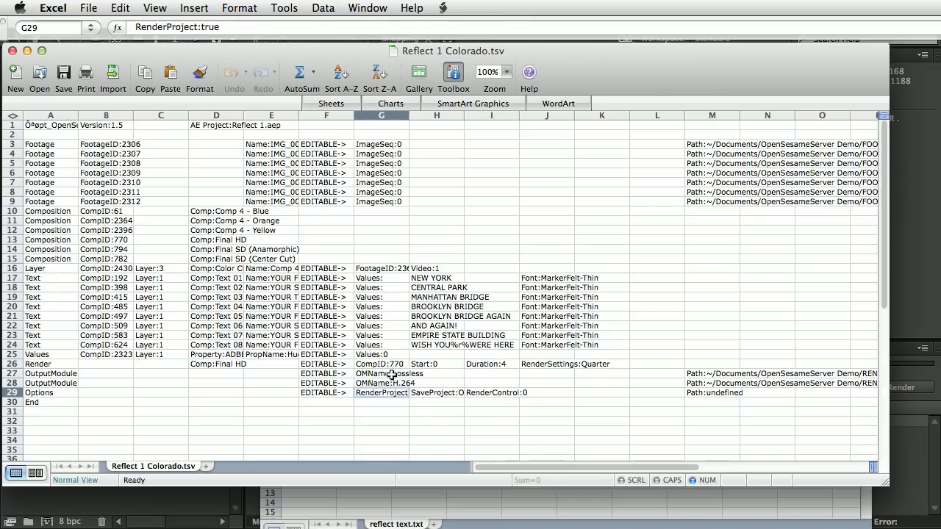
In the Excel sheet, add _H264 to the render file name in cell M28, making it Final HD_New York_H264.mov.
{"action": "left_click_drag", "start_coordinate": [517, 467], "coordinate": [573, 466]}
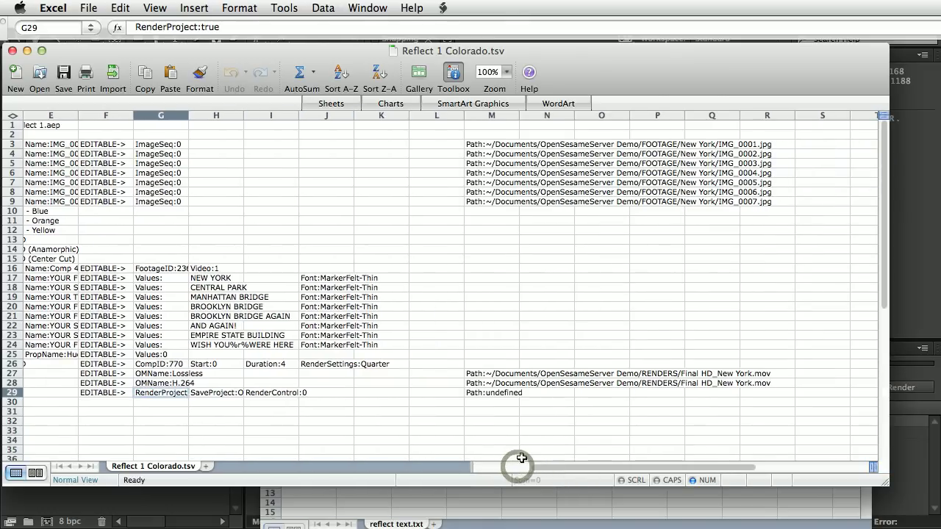
{"action": "left_click", "coordinate": [487, 384]}
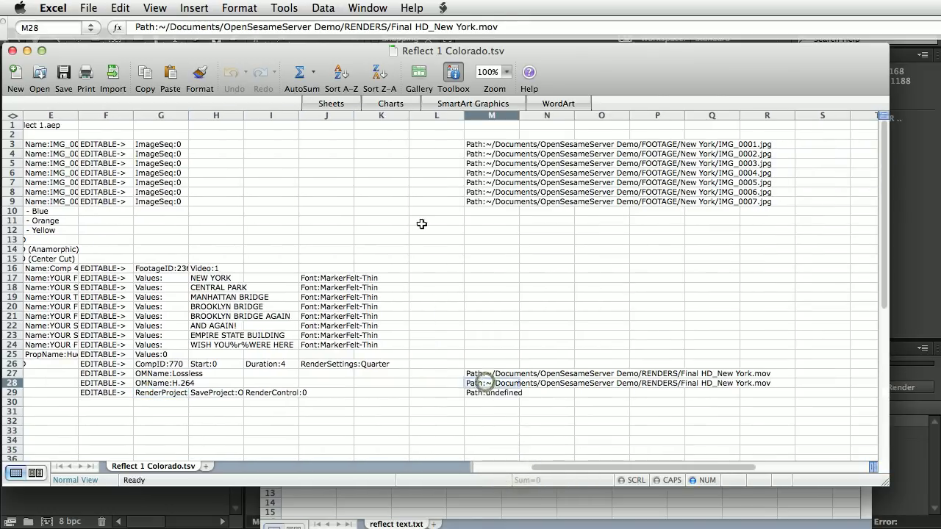
{"action": "left_click", "coordinate": [471, 24]}
{"action": "type", "text": "_H2"}
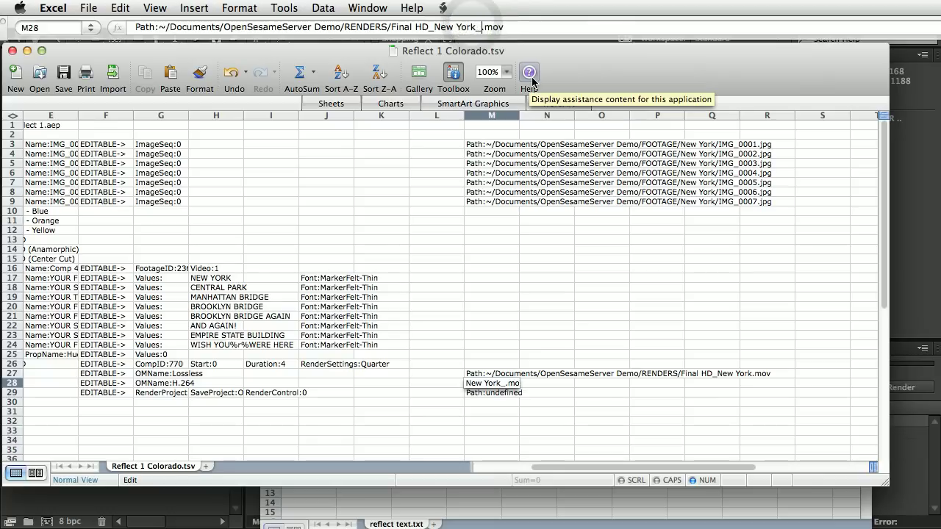
{"action": "type", "text": "64"}
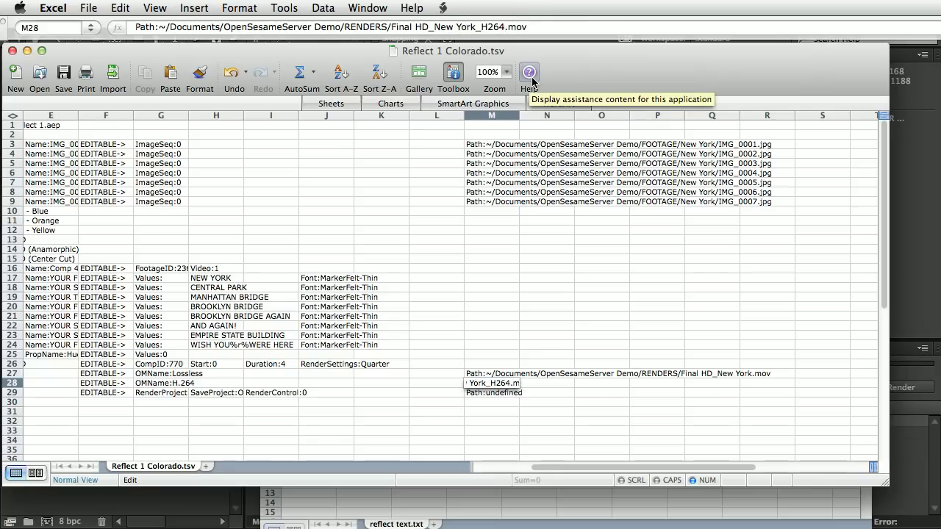
{"action": "key", "text": "Return"}
{"action": "left_click_drag", "start_coordinate": [571, 468], "coordinate": [528, 468]}
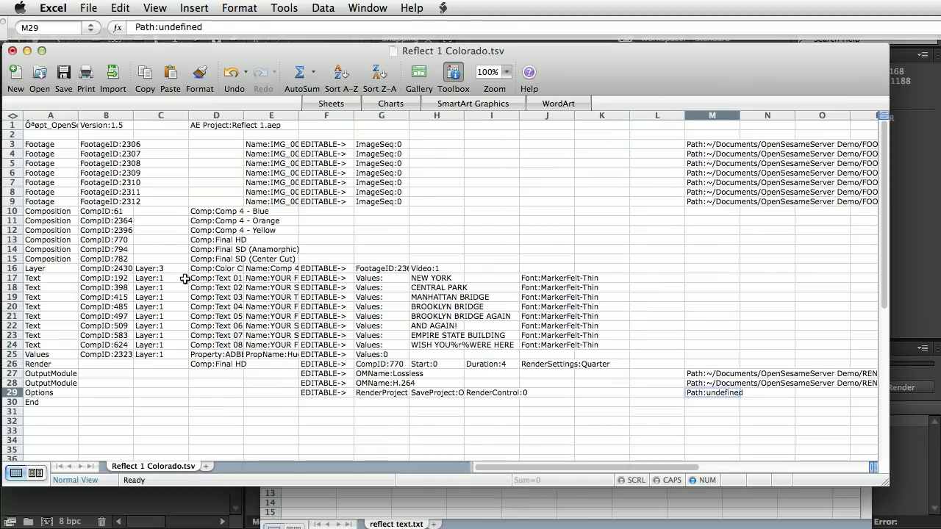
Save the sheet as Reflect 1 New York.tsv in WATCH FOLDER and switch to After Effects to watch the render.
{"action": "left_click", "coordinate": [89, 7]}
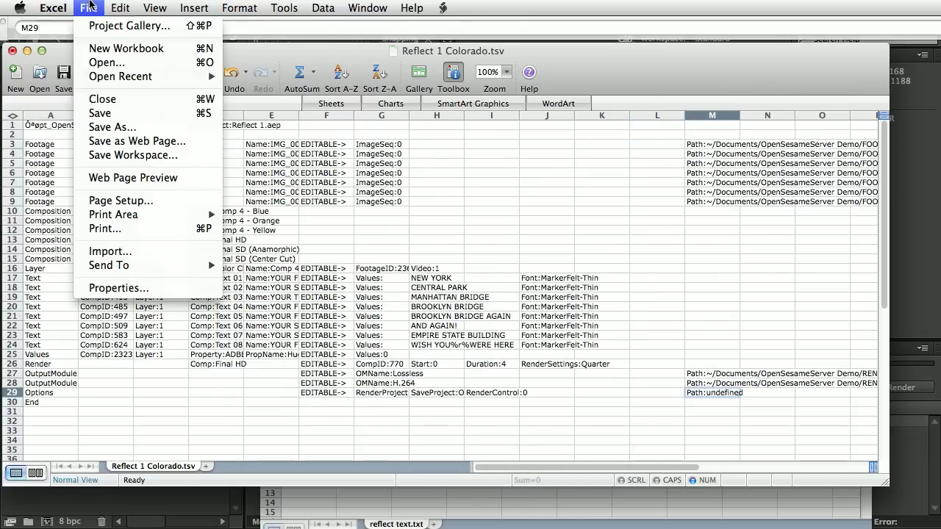
{"action": "left_click", "coordinate": [118, 126]}
{"action": "left_click_drag", "start_coordinate": [419, 121], "coordinate": [504, 157]}
{"action": "type", "text": "New York."}
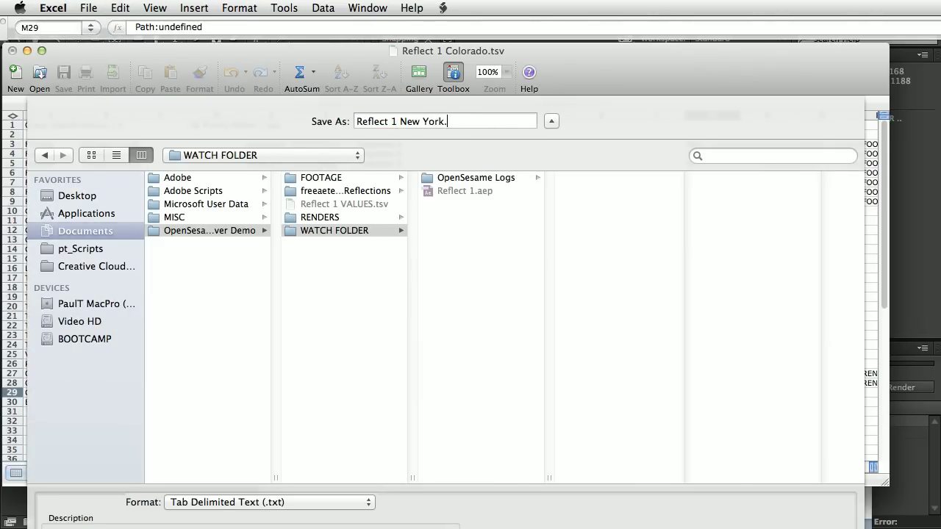
{"action": "key", "text": "Return"}
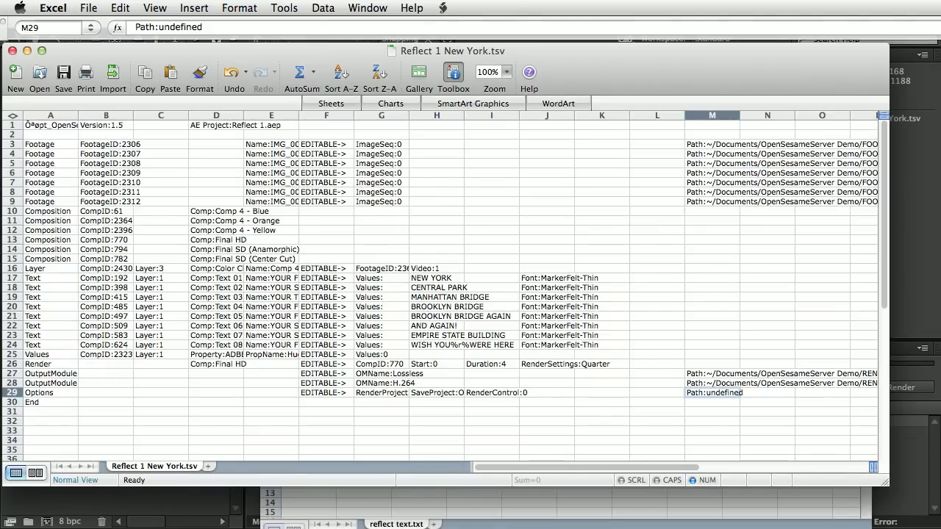
{"action": "key", "text": "super+Tab"}
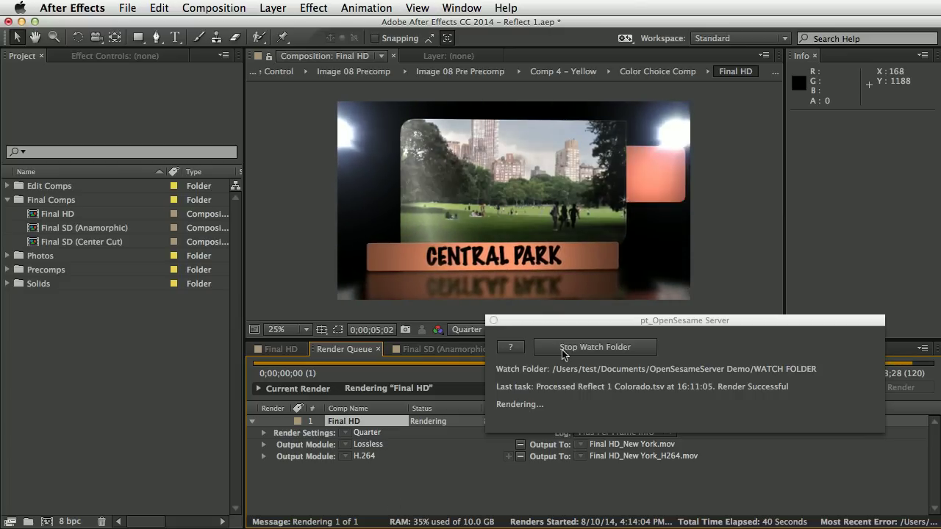
Switch to Finder, play Final HD_New York_H264.mov from the RENDERS folder, close the movie, and return to After Effects.
{"action": "key", "text": "super+Tab"}
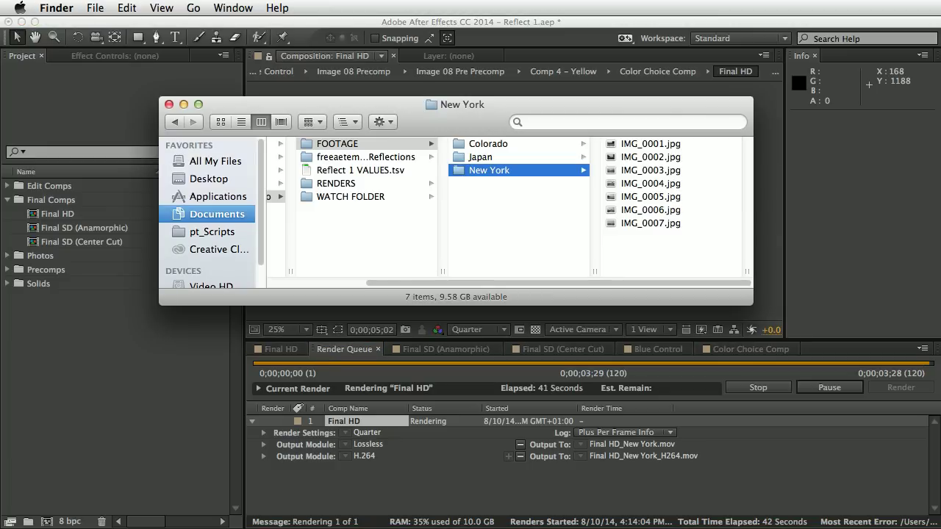
{"action": "left_click", "coordinate": [384, 183]}
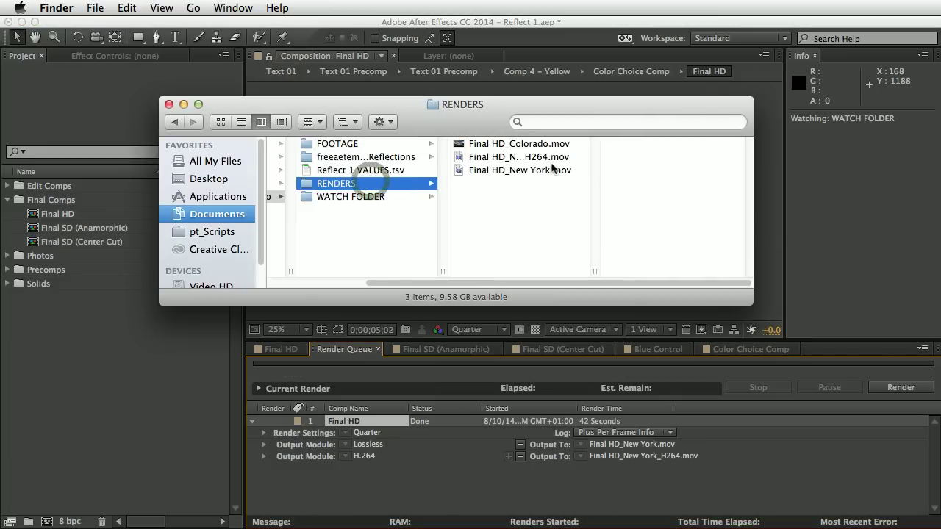
{"action": "left_click_drag", "start_coordinate": [594, 272], "coordinate": [641, 272]}
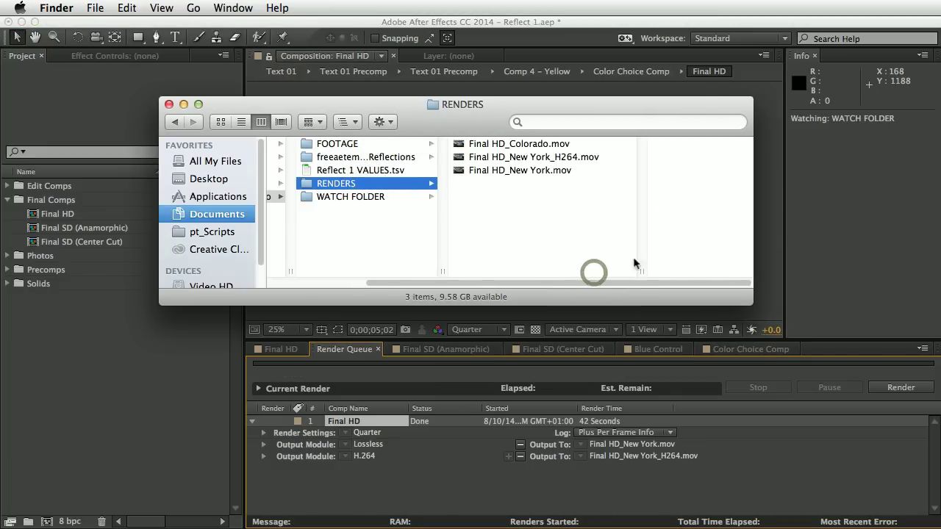
{"action": "double_click", "coordinate": [543, 158]}
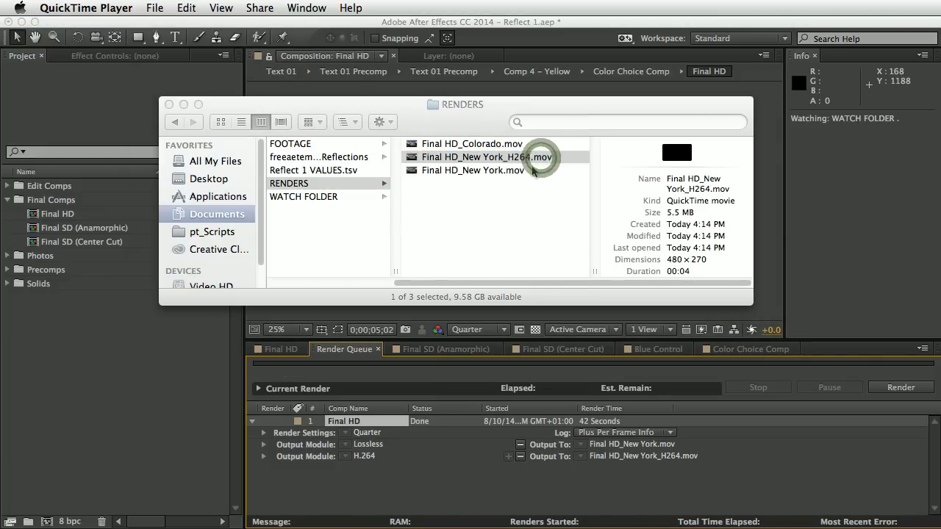
{"action": "key", "text": "space"}
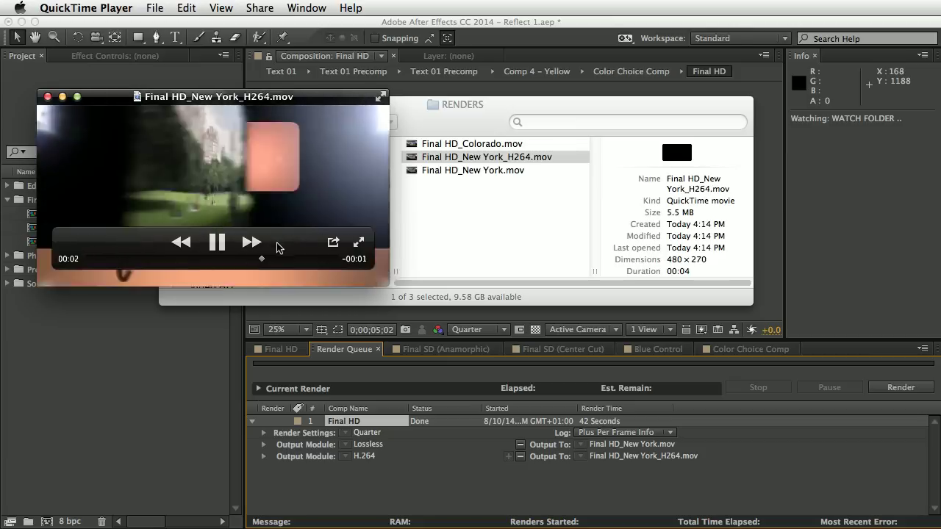
{"action": "left_click", "coordinate": [47, 96]}
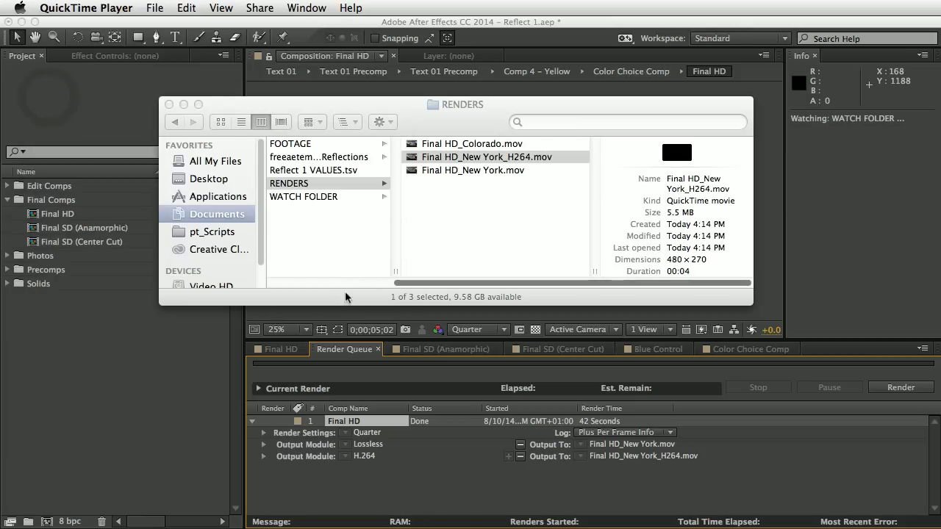
{"action": "left_click", "coordinate": [372, 294]}
{"action": "left_click", "coordinate": [140, 350]}
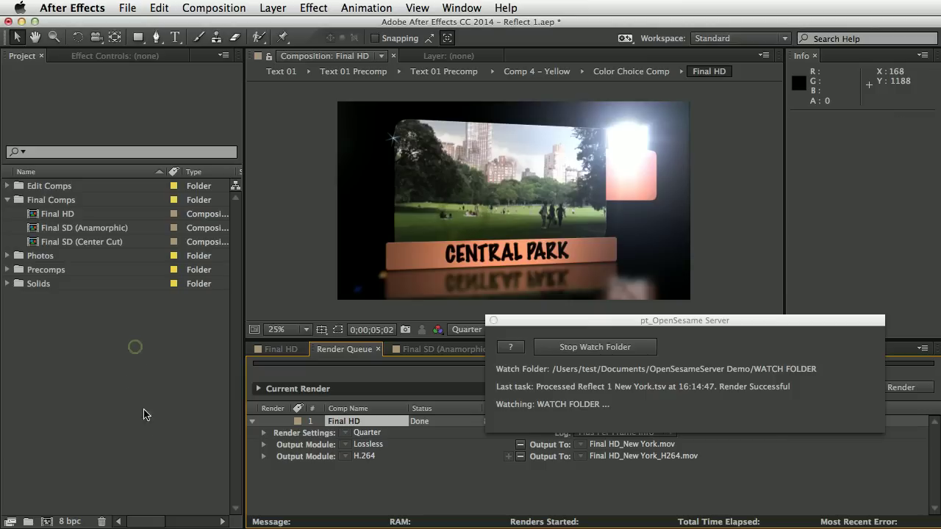
Open the Color Choice Comp timeline and reveal the source of its third layer, Comp 4 - Orange, in the project.
{"action": "left_click_drag", "start_coordinate": [592, 322], "coordinate": [728, 474]}
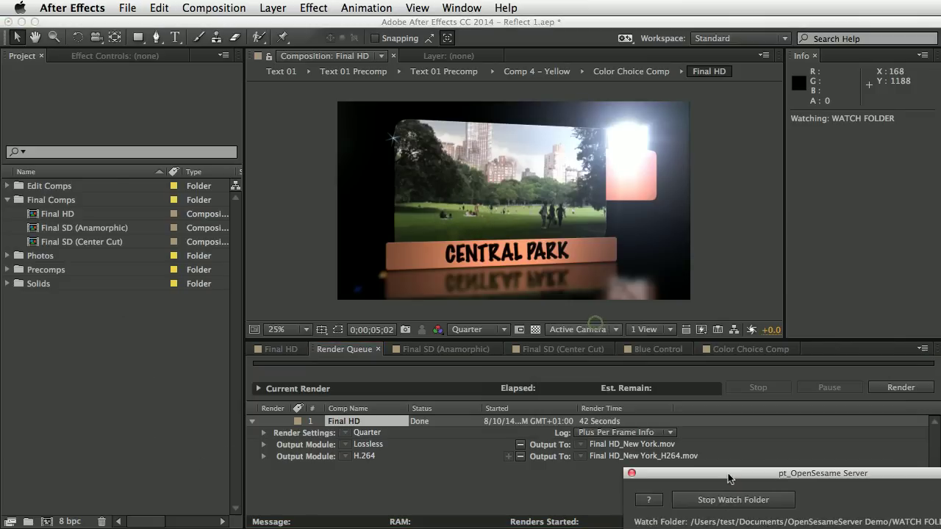
{"action": "left_click", "coordinate": [736, 351]}
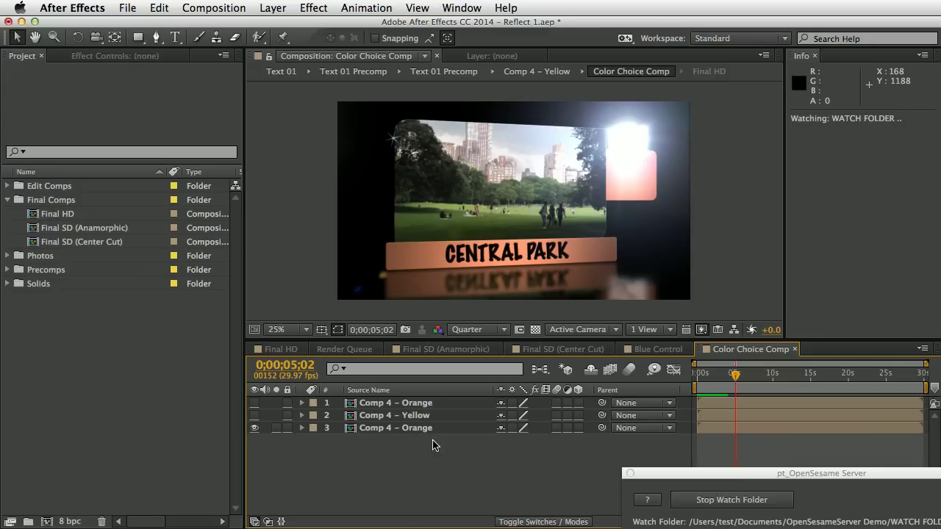
{"action": "left_click", "coordinate": [391, 432]}
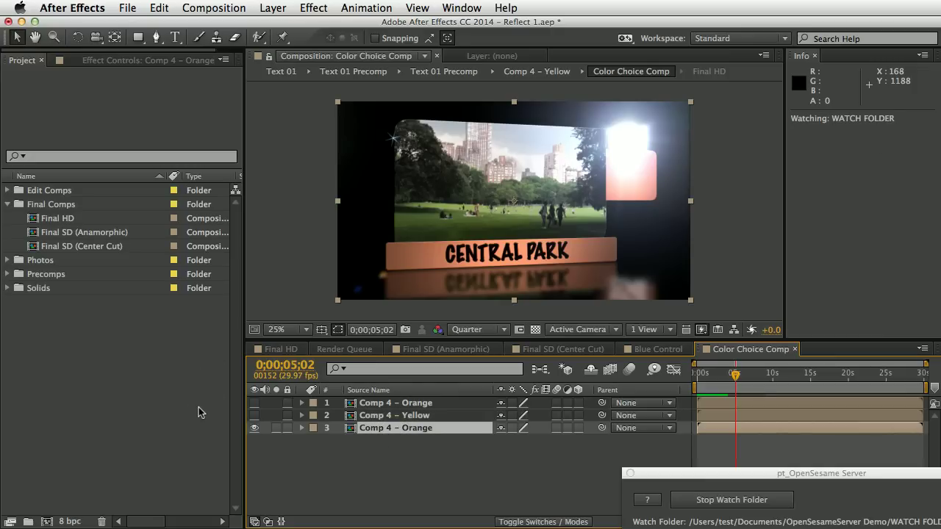
{"action": "right_click", "coordinate": [383, 437]}
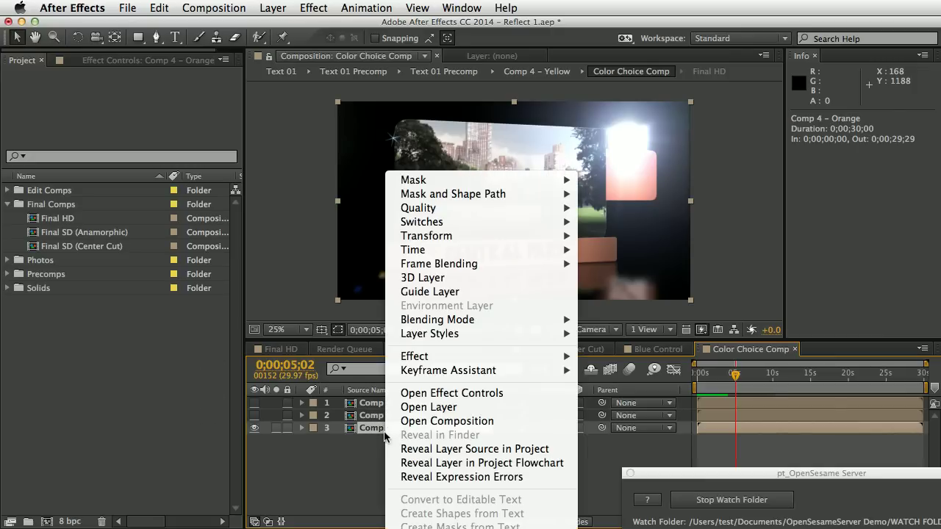
{"action": "left_click", "coordinate": [428, 449]}
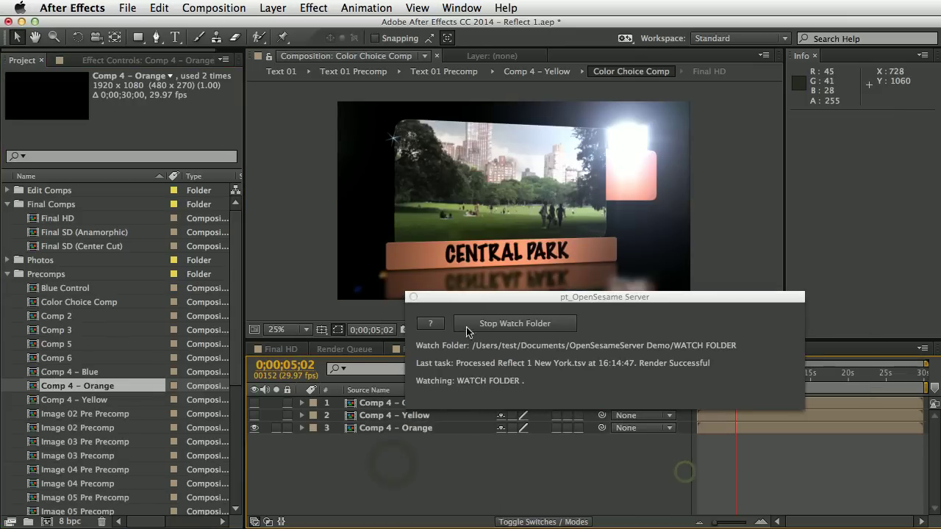
Switch to Excel and copy the JAPAN text column from reflect text.txt into cells H17 to H24 of Reflect 1 New York.tsv.
{"action": "key", "text": "super+Tab"}
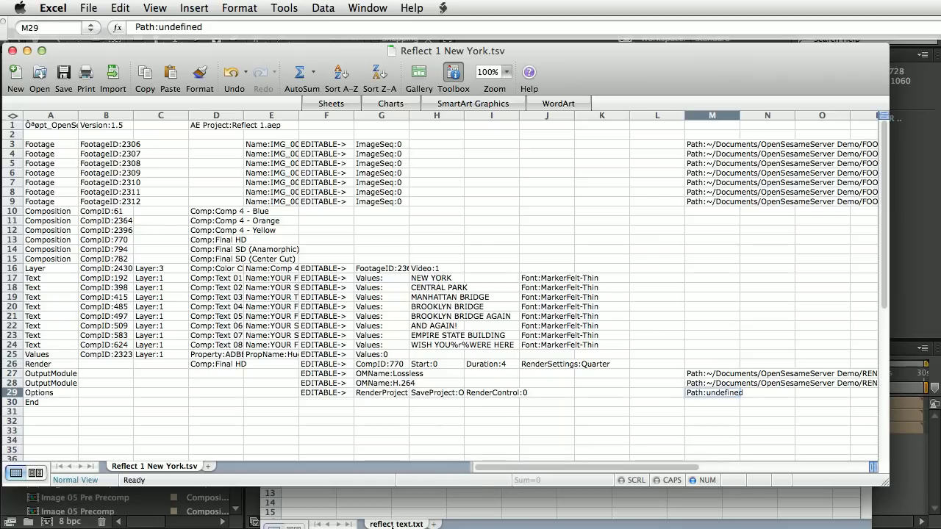
{"action": "left_click", "coordinate": [460, 519]}
{"action": "left_click_drag", "start_coordinate": [683, 379], "coordinate": [691, 446]}
{"action": "key", "text": "super+c"}
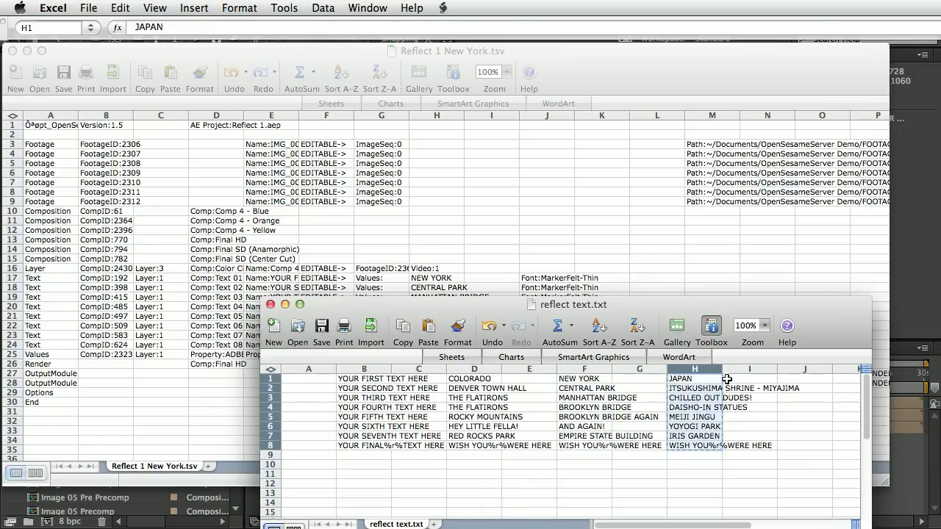
{"action": "left_click", "coordinate": [517, 143]}
{"action": "left_click", "coordinate": [429, 278]}
{"action": "key", "text": "super+v"}
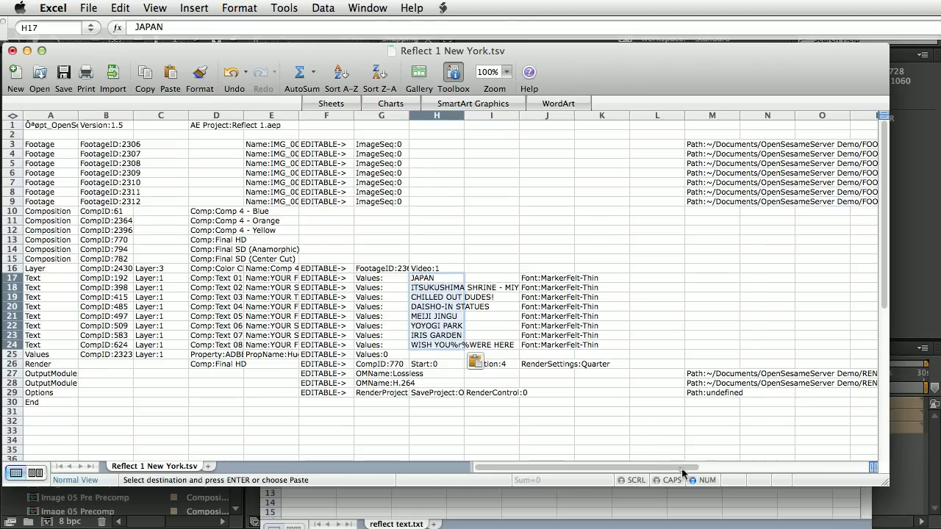
Replace all occurrences of New York with Japan in the footage and render paths of cells M3 to M28.
{"action": "scroll", "coordinate": [695, 467], "scroll_direction": "right", "scroll_amount": 2}
{"action": "scroll", "coordinate": [668, 469], "scroll_direction": "right", "scroll_amount": 1}
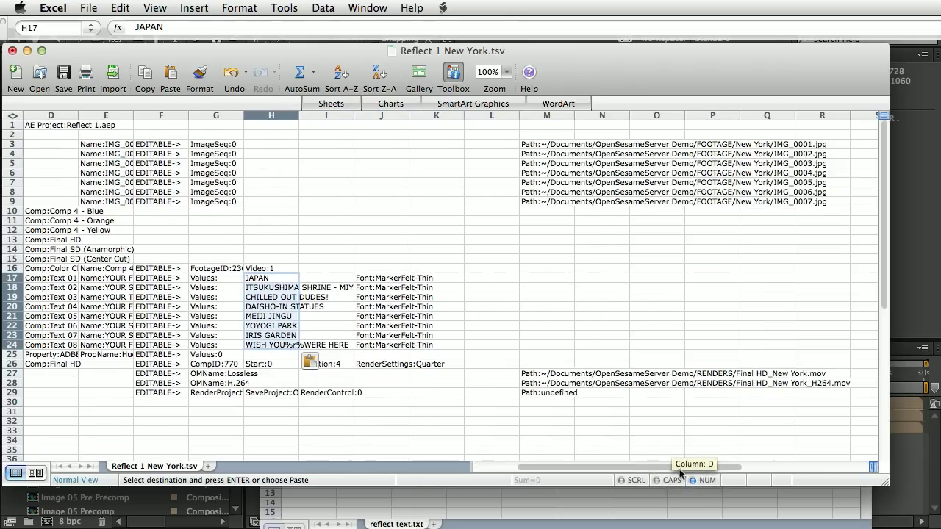
{"action": "left_click_drag", "start_coordinate": [537, 144], "coordinate": [581, 382]}
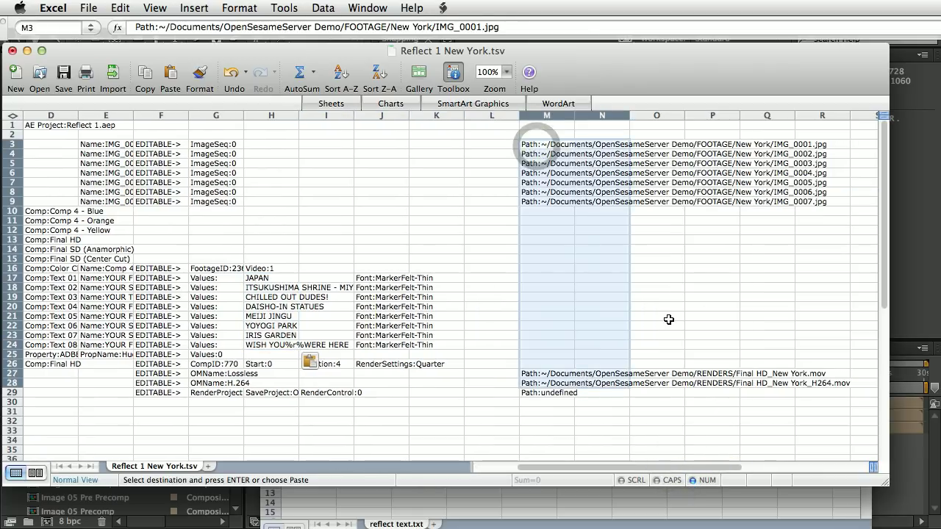
{"action": "key", "text": "super+f"}
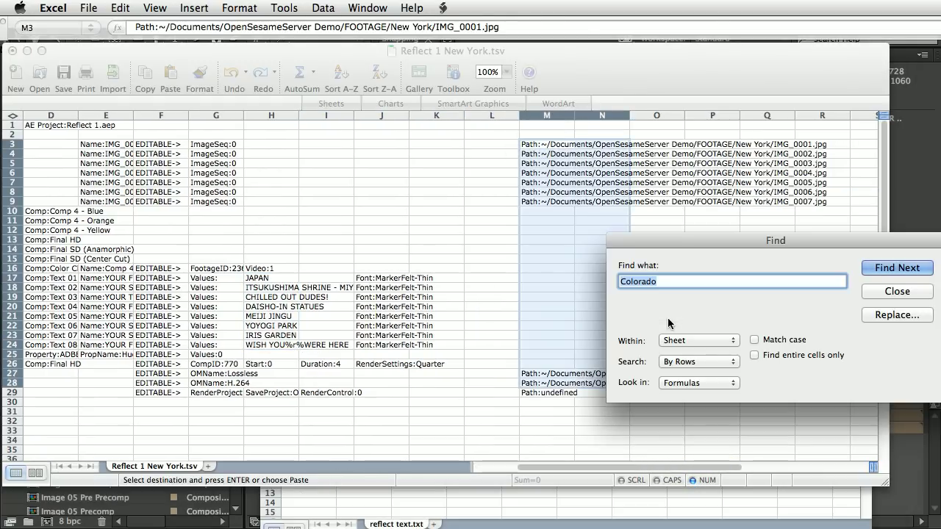
{"action": "type", "text": "ew York"}
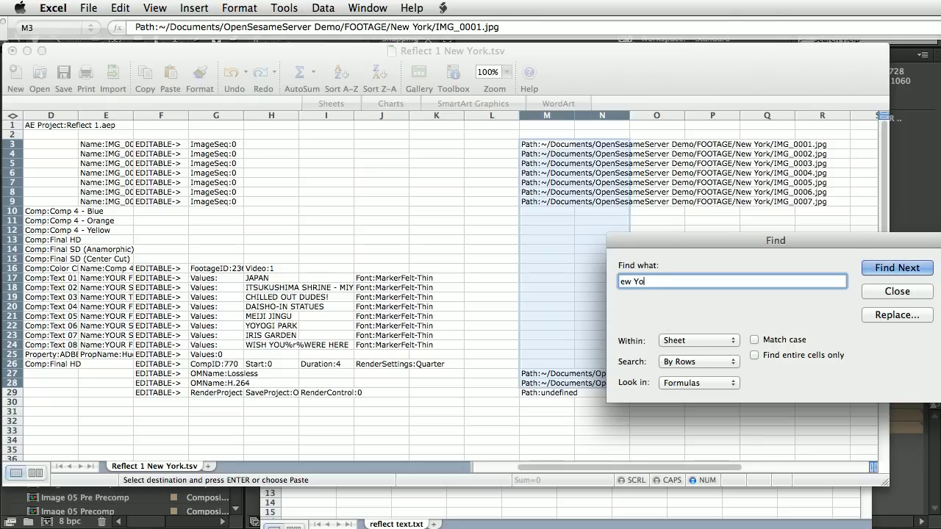
{"action": "left_click", "coordinate": [622, 282]}
{"action": "type", "text": "N"}
{"action": "left_click", "coordinate": [885, 317]}
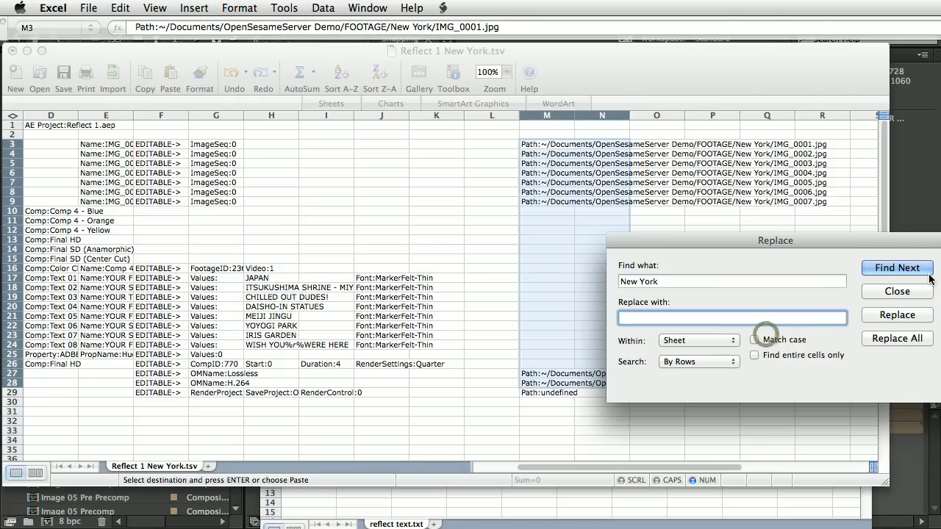
{"action": "type", "text": "Japan"}
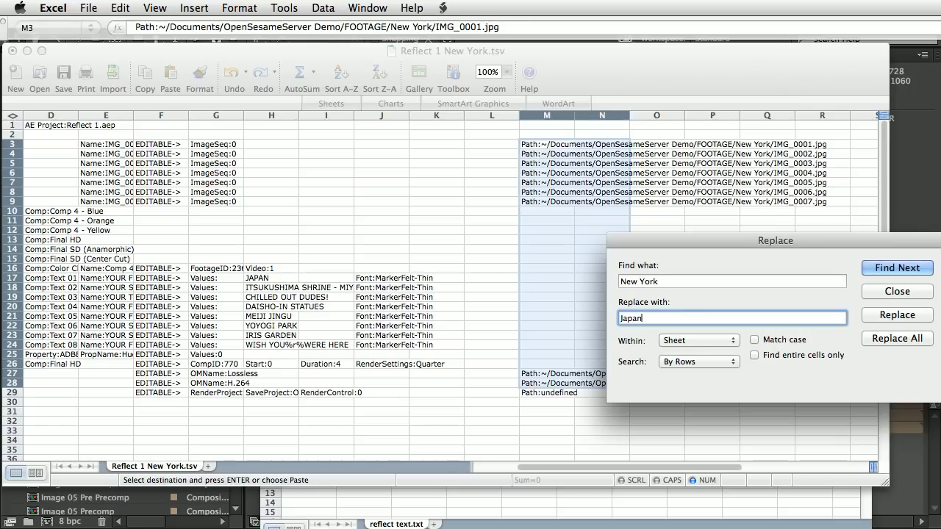
{"action": "left_click", "coordinate": [898, 339]}
{"action": "left_click", "coordinate": [710, 387]}
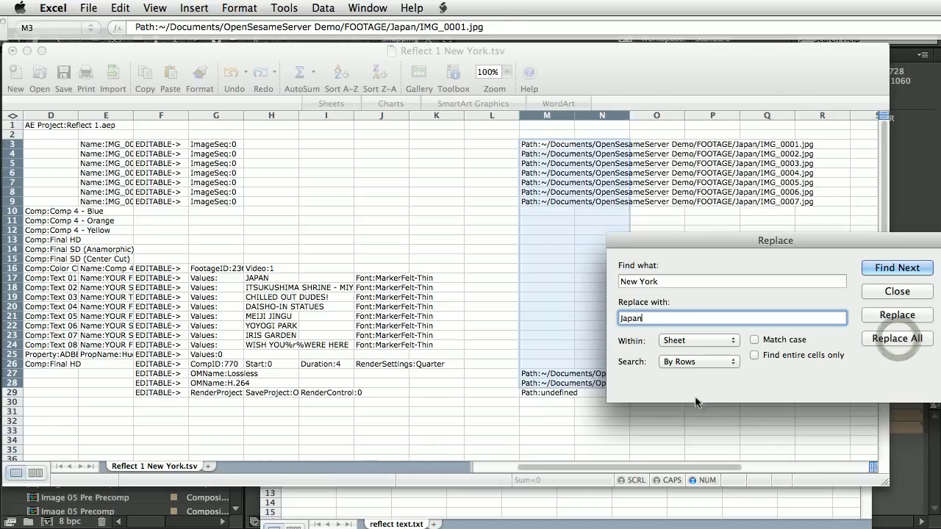
{"action": "left_click", "coordinate": [897, 291]}
{"action": "scroll", "coordinate": [548, 471], "scroll_direction": "left", "scroll_amount": 5}
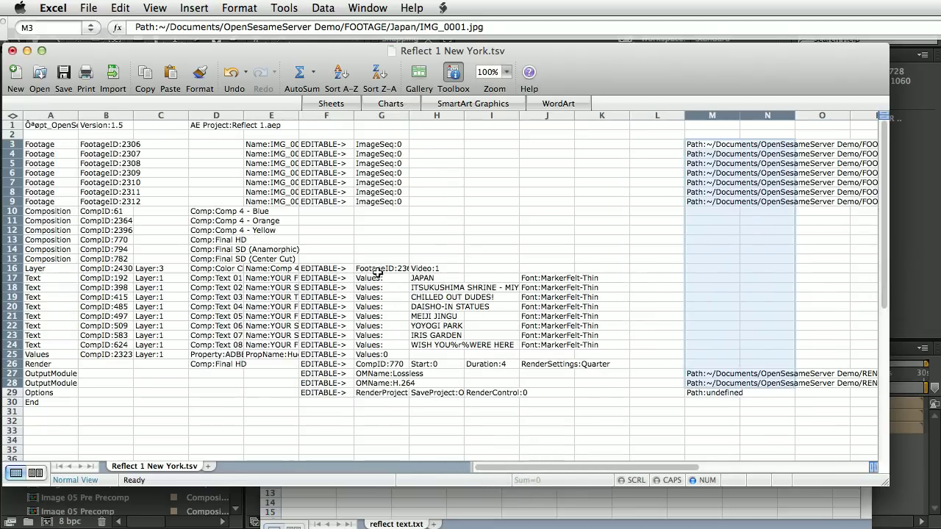
Switch to After Effects to check the Color Choice Comp layers beside the server window, and return to the Excel sheet.
{"action": "left_click", "coordinate": [246, 504]}
{"action": "left_click_drag", "start_coordinate": [500, 298], "coordinate": [568, 272]}
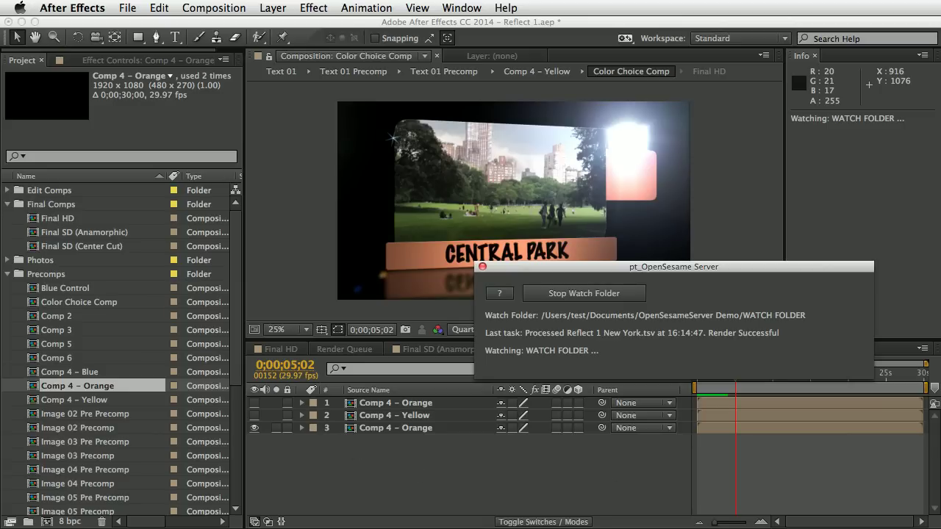
{"action": "key", "text": "super+Tab"}
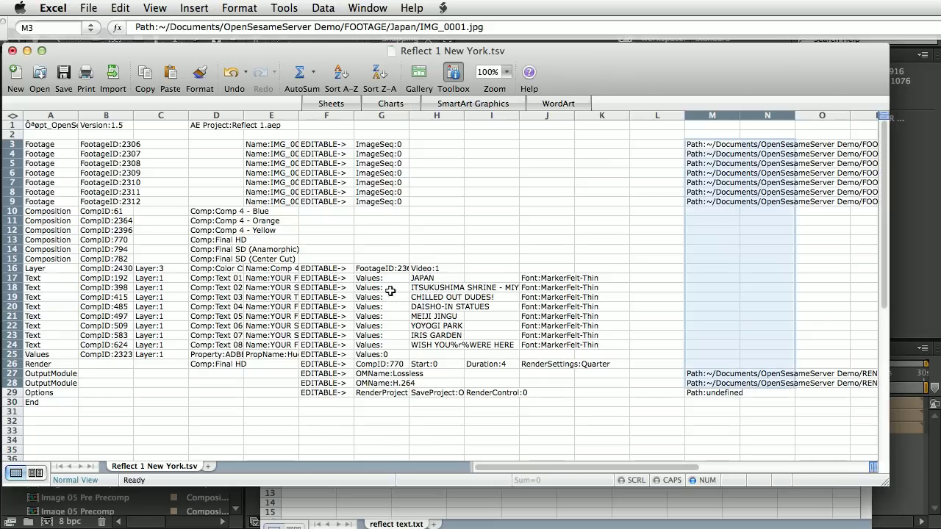
Clear the FootageID entry in G16 and change the layer reference in C16 to Layer:2.
{"action": "left_click", "coordinate": [376, 270]}
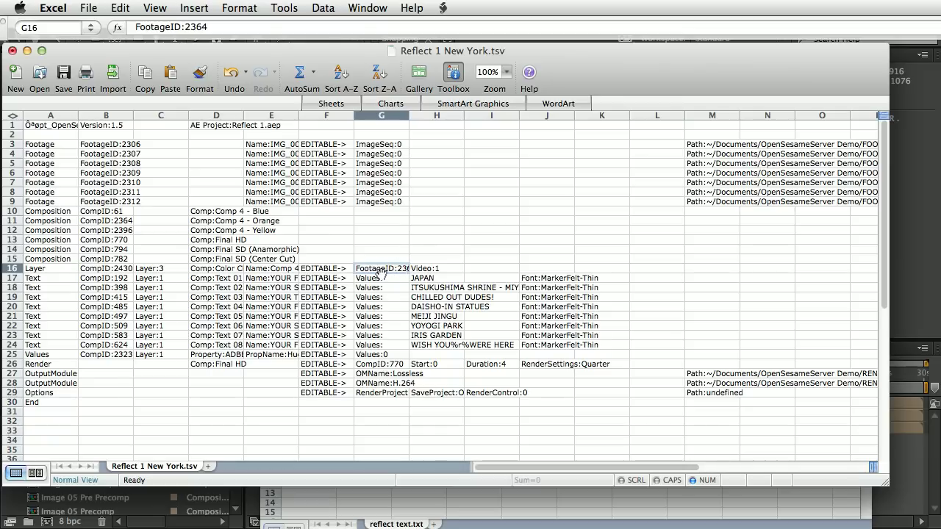
{"action": "key", "text": "BackSpace"}
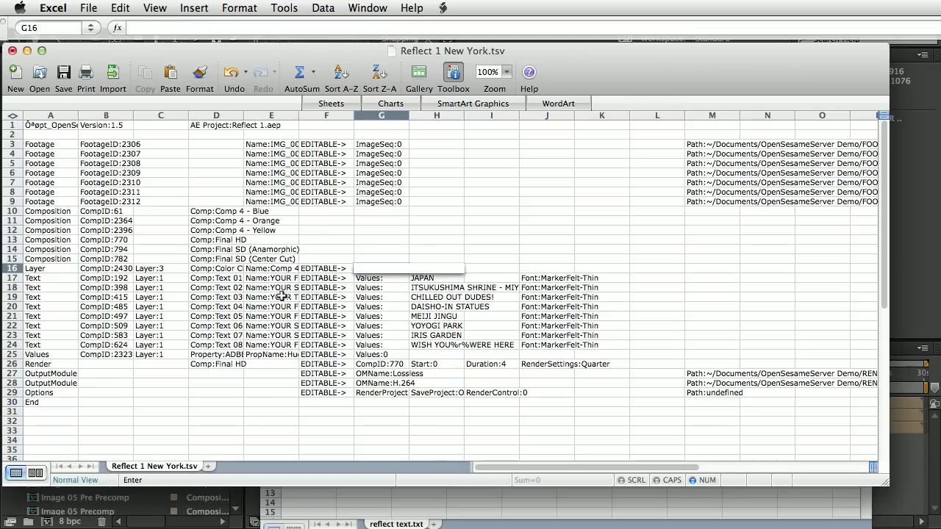
{"action": "left_click", "coordinate": [153, 270]}
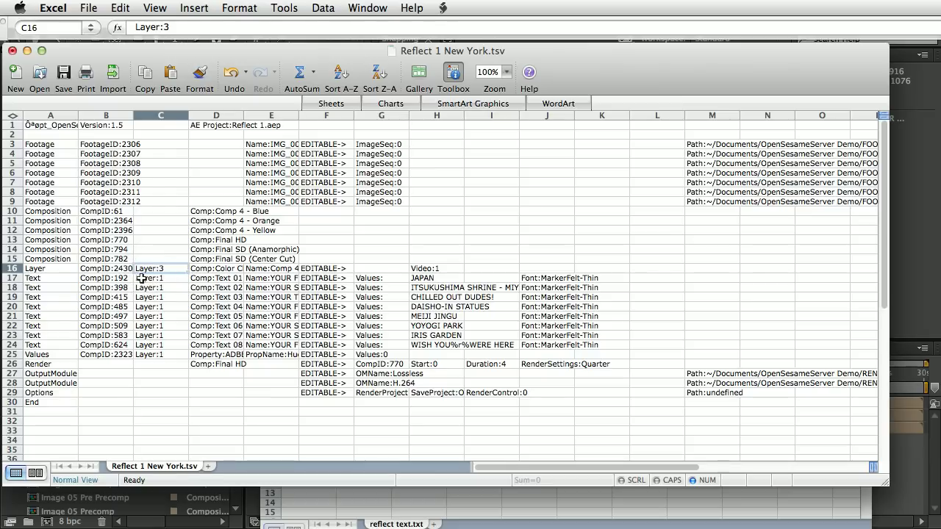
{"action": "left_click", "coordinate": [163, 27]}
{"action": "key", "text": "BackSpace"}
{"action": "type", "text": "2"}
{"action": "key", "text": "Return"}
{"action": "left_click", "coordinate": [250, 396]}
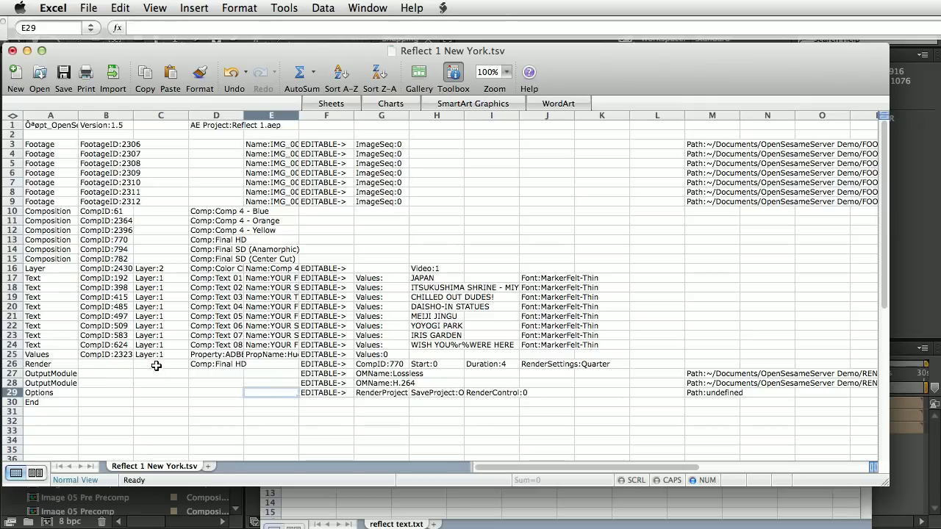
Copy CompID:794 of Final SD (Anamorphic) from B14 into the Render row's cell G26.
{"action": "left_click", "coordinate": [373, 363]}
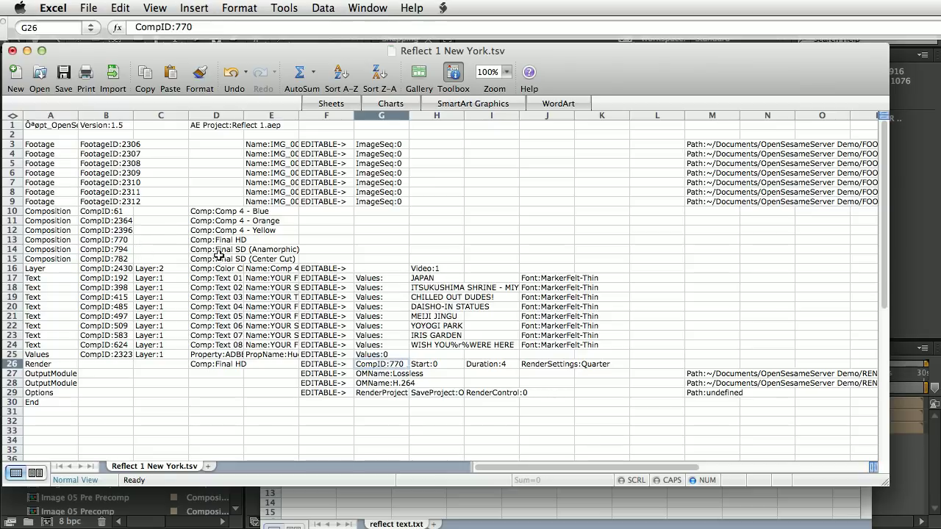
{"action": "left_click", "coordinate": [106, 252]}
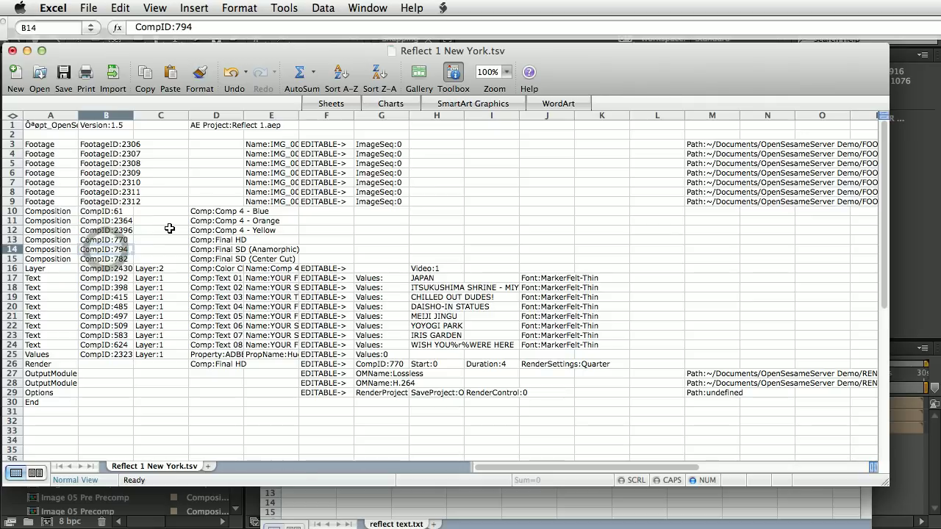
{"action": "key", "text": "super+c"}
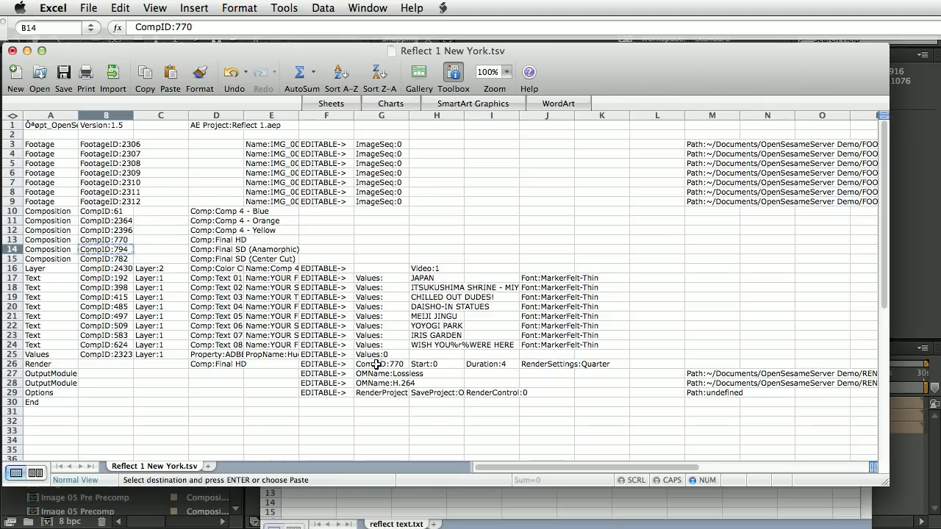
{"action": "left_click", "coordinate": [375, 363]}
{"action": "key", "text": "super+v"}
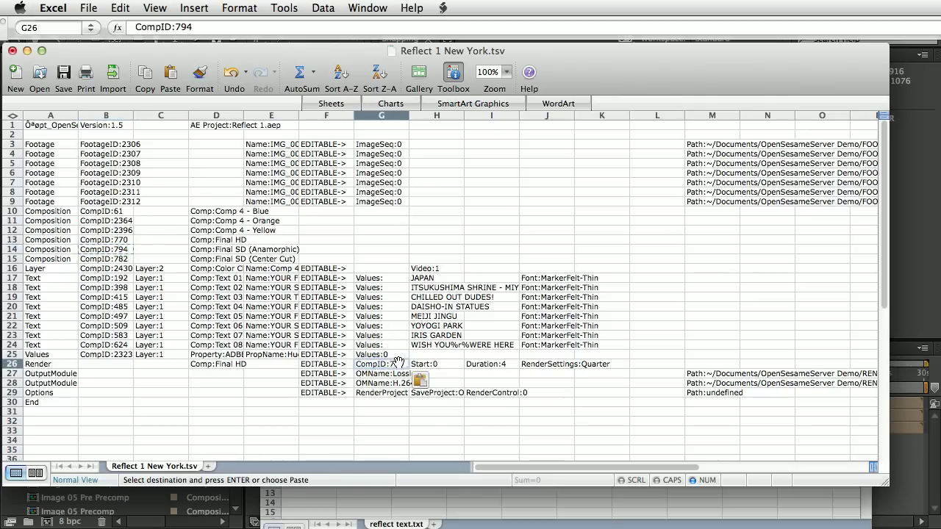
{"action": "left_click", "coordinate": [383, 411]}
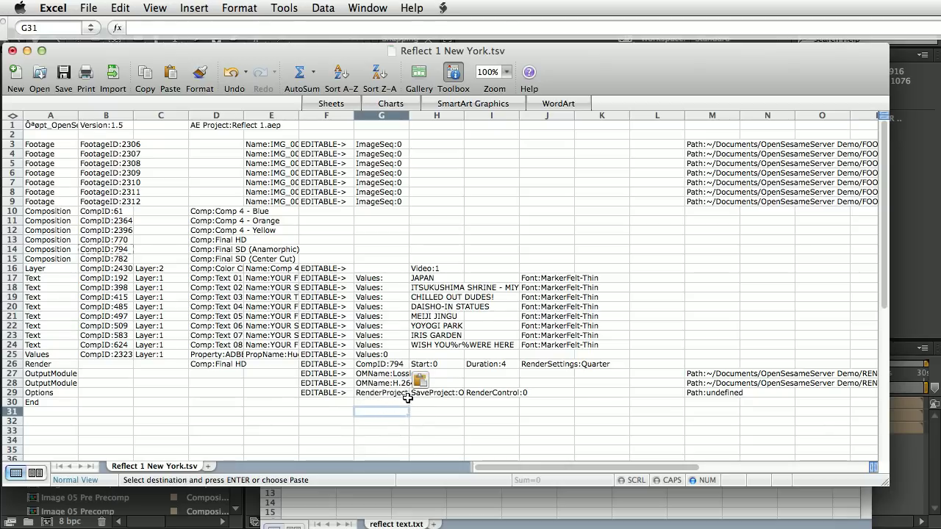
Check the Text 02 row in the sheet, switch to After Effects, and reopen Reflect 1.aep from WATCH FOLDER without saving changes.
{"action": "left_click", "coordinate": [431, 289]}
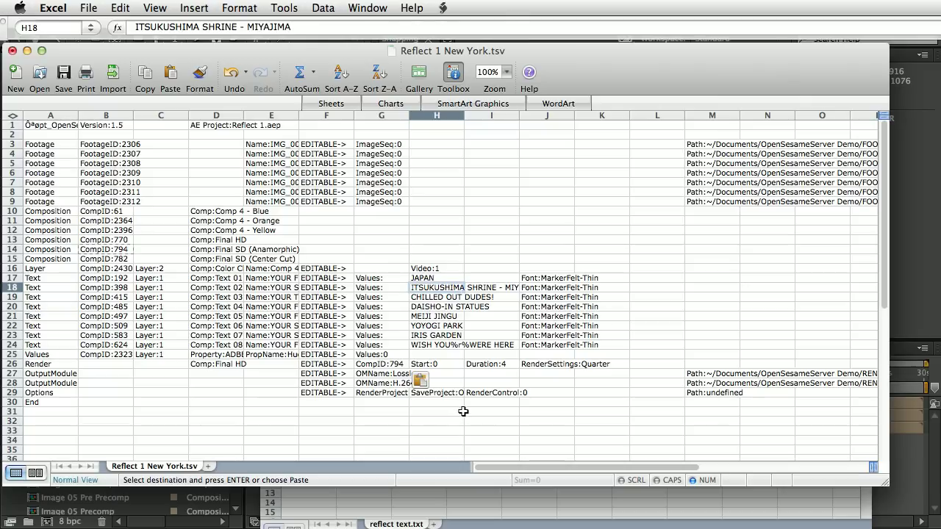
{"action": "left_click", "coordinate": [210, 290]}
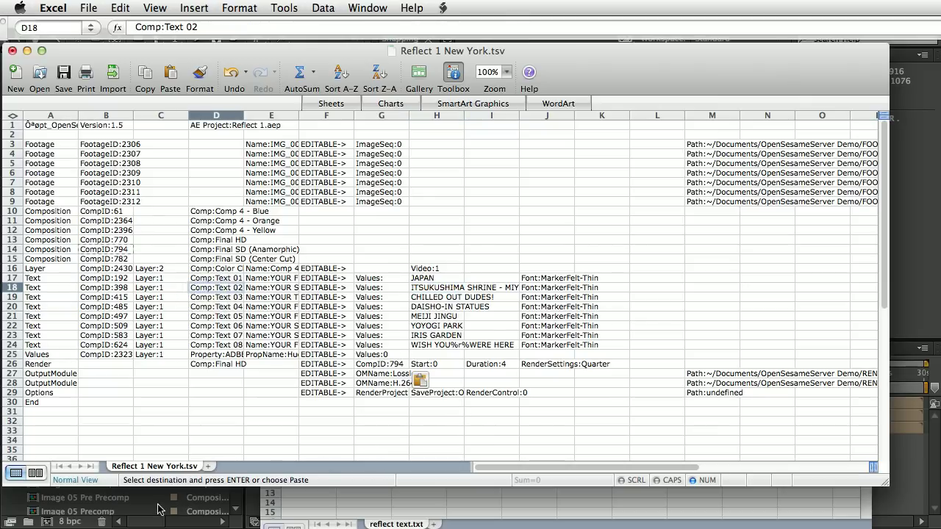
{"action": "left_click", "coordinate": [184, 505]}
{"action": "left_click", "coordinate": [125, 6]}
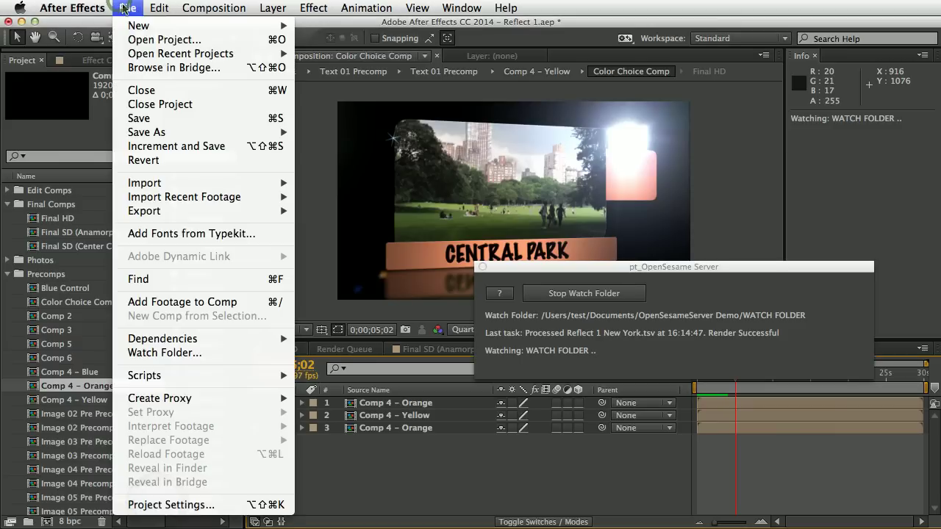
{"action": "left_click", "coordinate": [142, 38]}
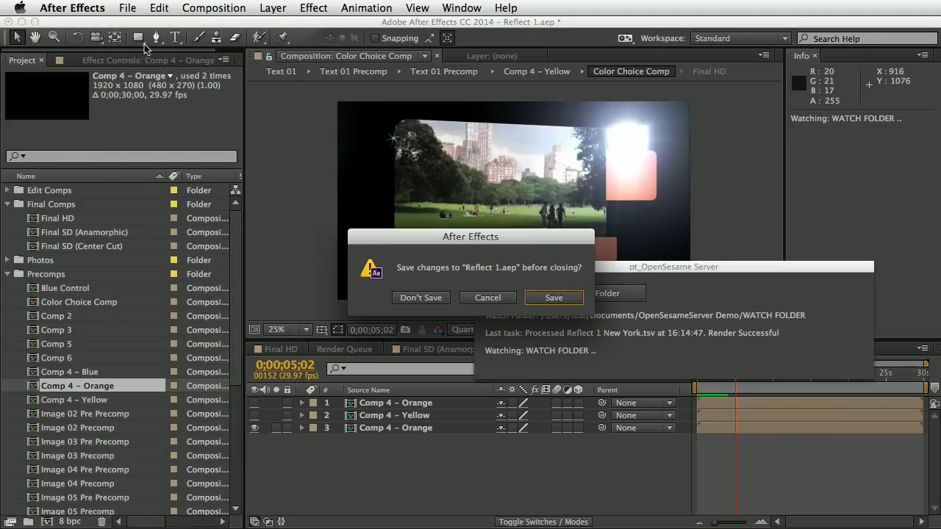
{"action": "left_click", "coordinate": [422, 298]}
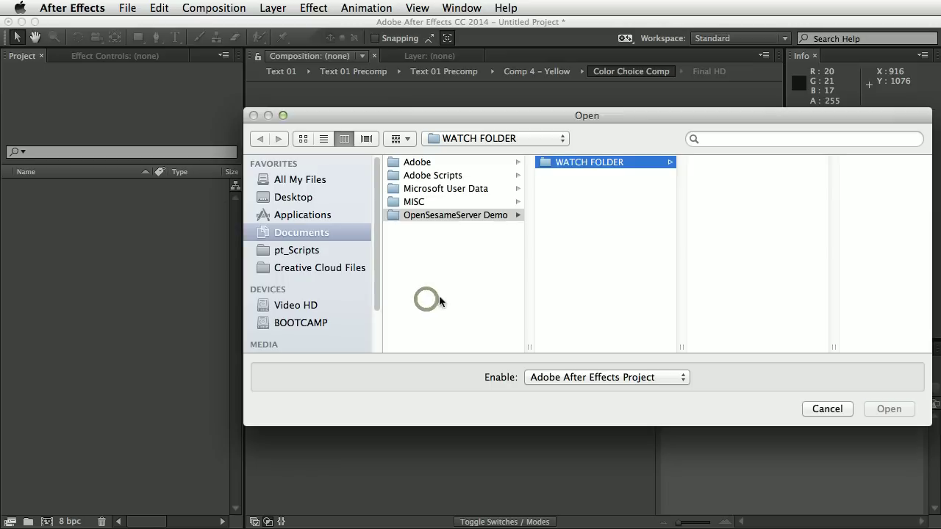
{"action": "left_click", "coordinate": [719, 175]}
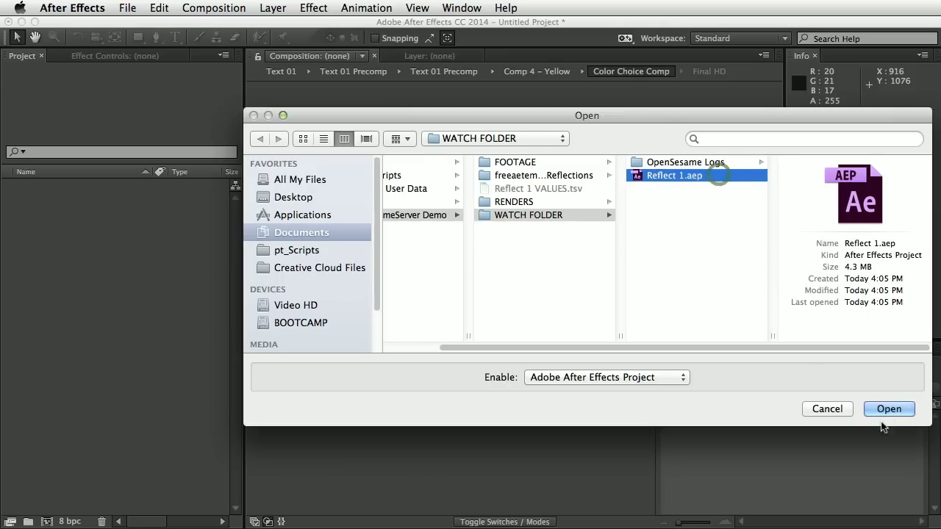
{"action": "double_click", "coordinate": [713, 175]}
Move the server window aside and open the Text 02 composition from the Edit Comps folder.
{"action": "left_click_drag", "start_coordinate": [525, 273], "coordinate": [861, 148]}
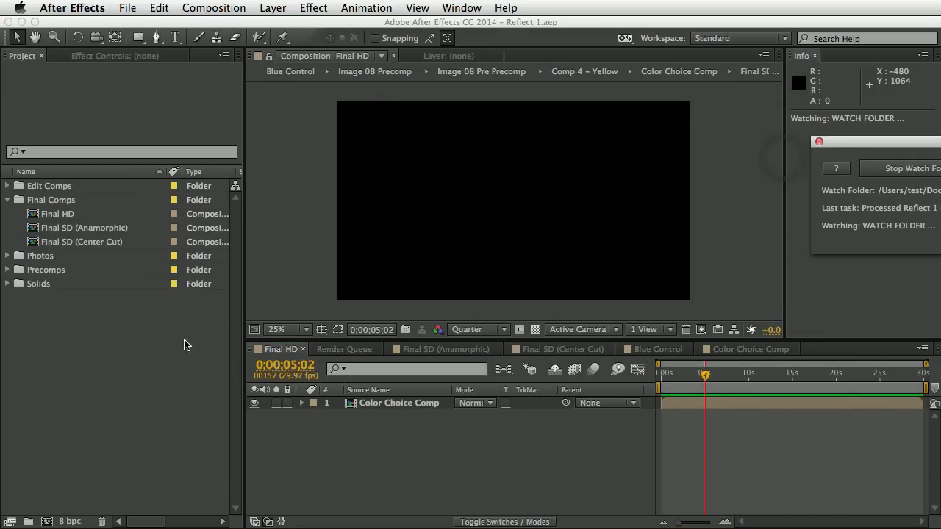
{"action": "left_click", "coordinate": [8, 186]}
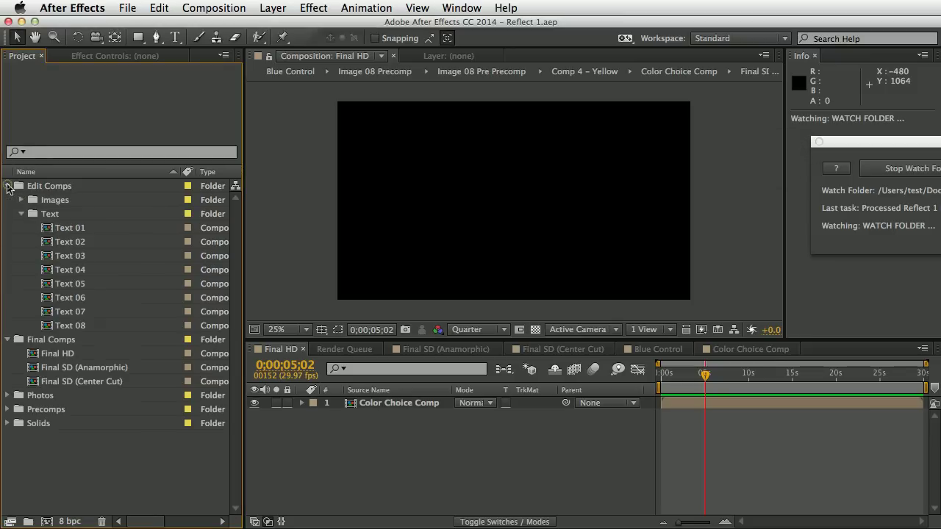
{"action": "left_click", "coordinate": [71, 244]}
{"action": "double_click", "coordinate": [71, 244]}
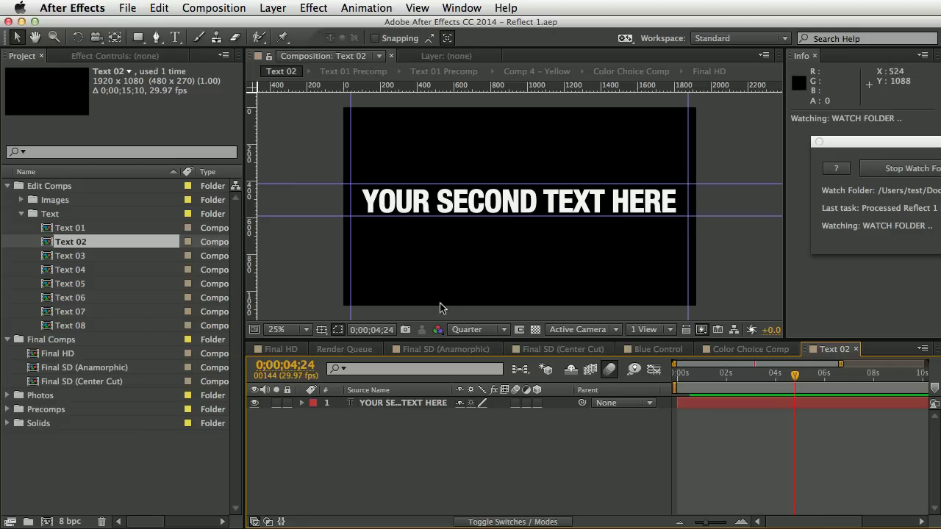
Measure the text width in Text 02 with a temporary null object scaled to 1700 by 260%, and delete the null.
{"action": "left_click", "coordinate": [273, 8]}
{"action": "mouse_move", "coordinate": [282, 26]}
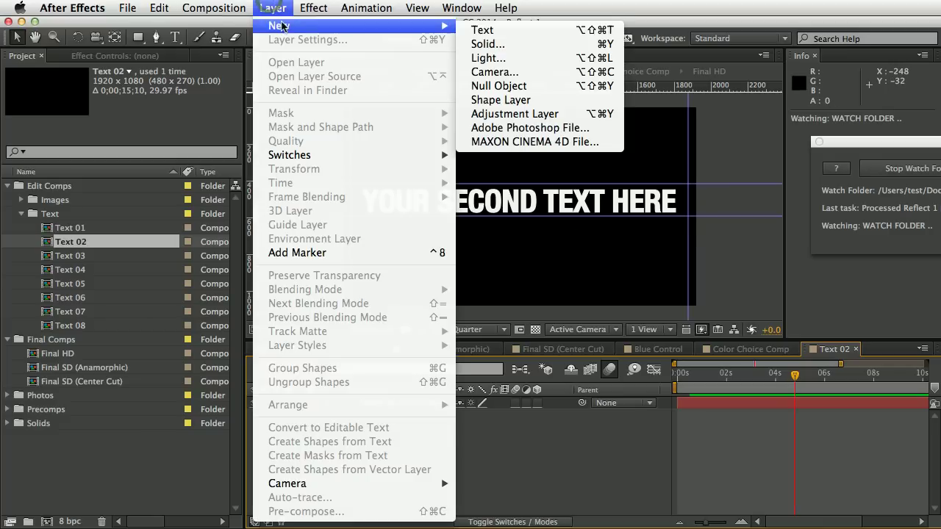
{"action": "left_click", "coordinate": [500, 85]}
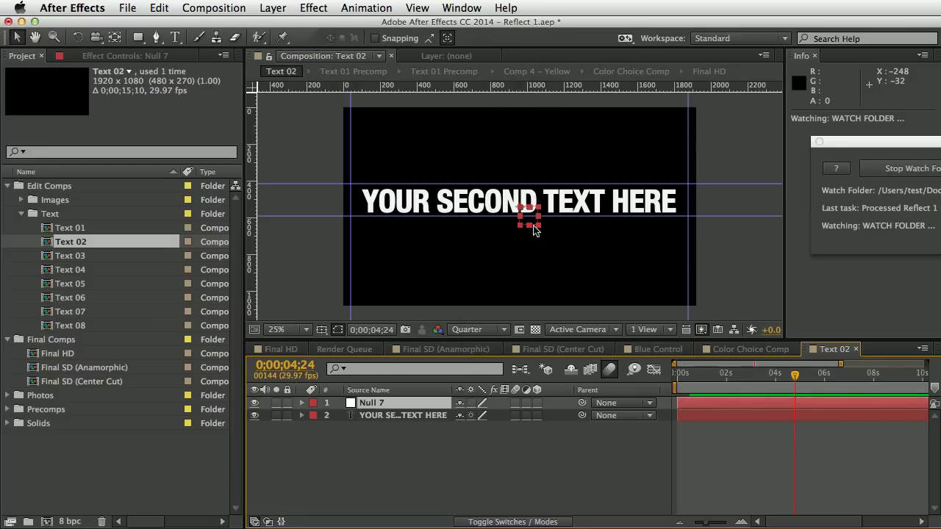
{"action": "left_click_drag", "start_coordinate": [533, 224], "coordinate": [379, 268]}
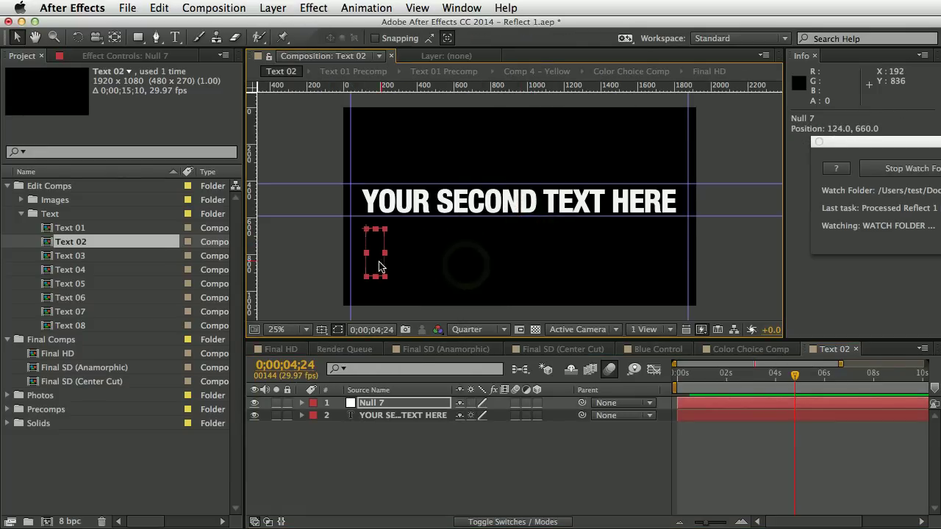
{"action": "key", "text": "s"}
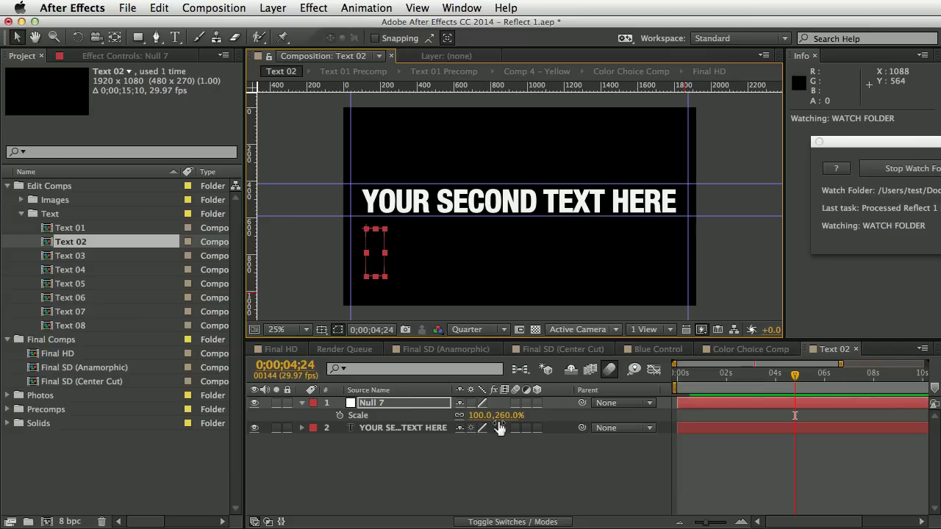
{"action": "left_click_drag", "start_coordinate": [385, 253], "coordinate": [679, 255]}
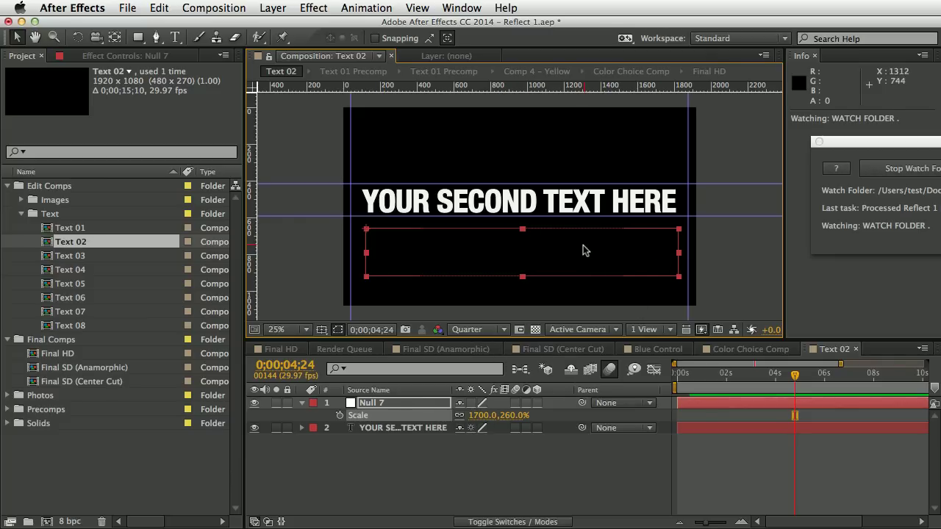
{"action": "key", "text": "Delete"}
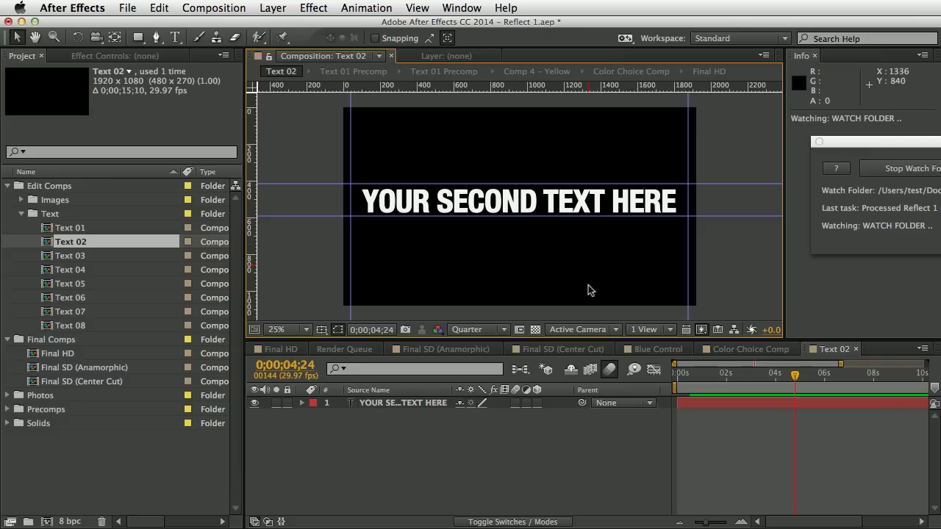
Rename the text layer in Text 02 as WIDTH 1700.
{"action": "left_click", "coordinate": [414, 409]}
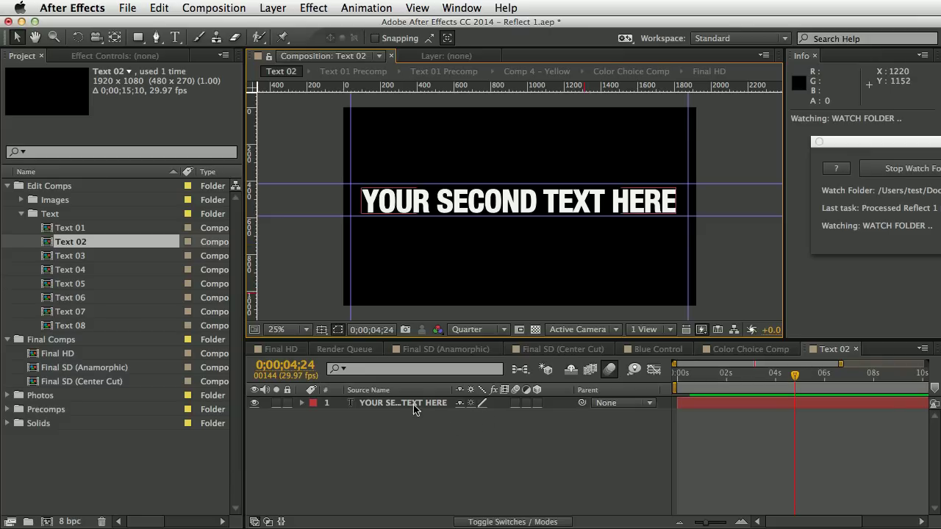
{"action": "key", "text": "Return"}
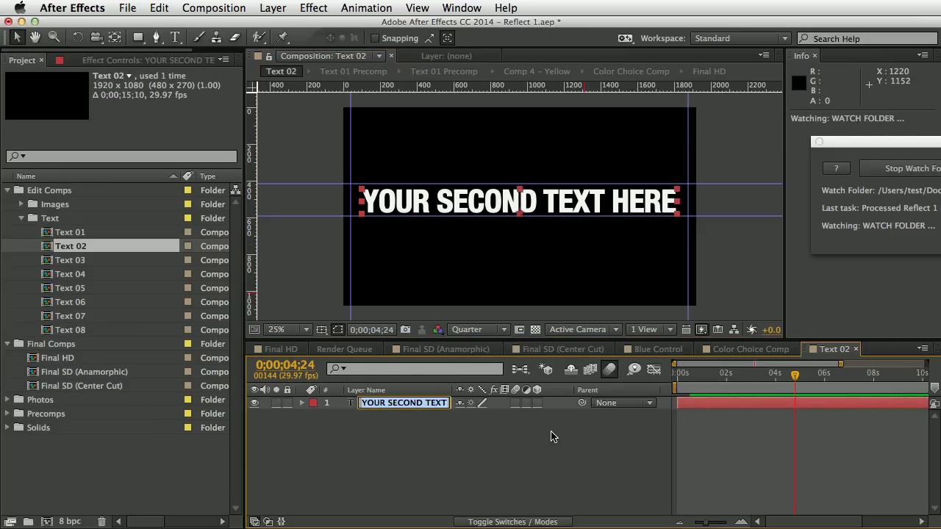
{"action": "type", "text": "WIDTH 1700"}
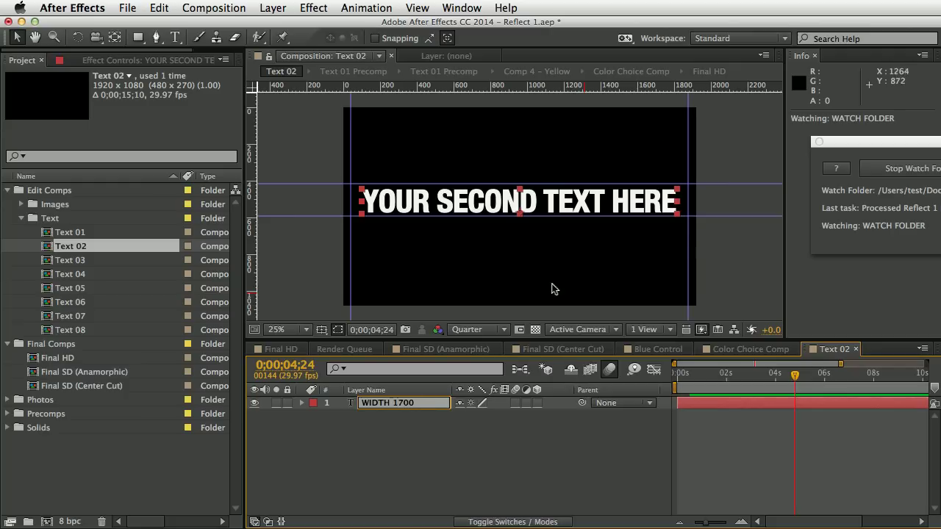
{"action": "key", "text": "Return"}
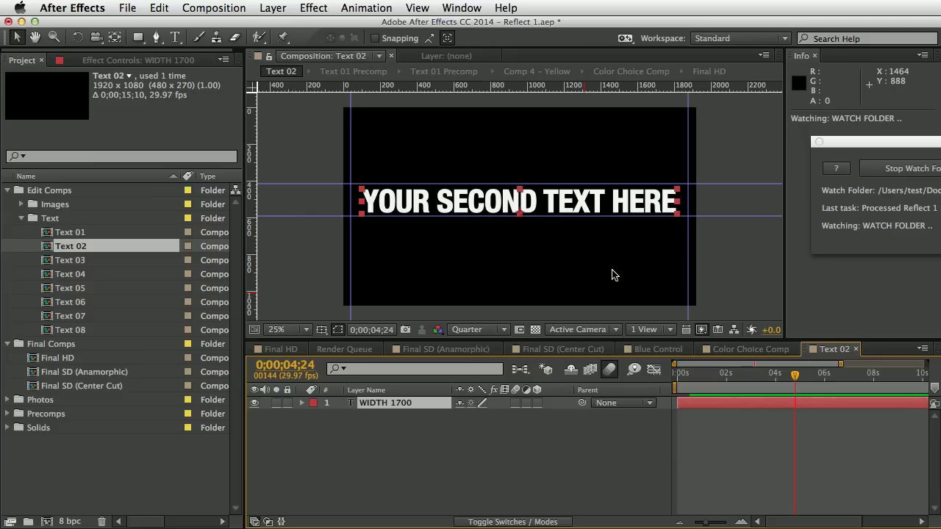
Try renaming the text layer as FIT 1700, and undo the rename.
{"action": "left_click", "coordinate": [380, 409]}
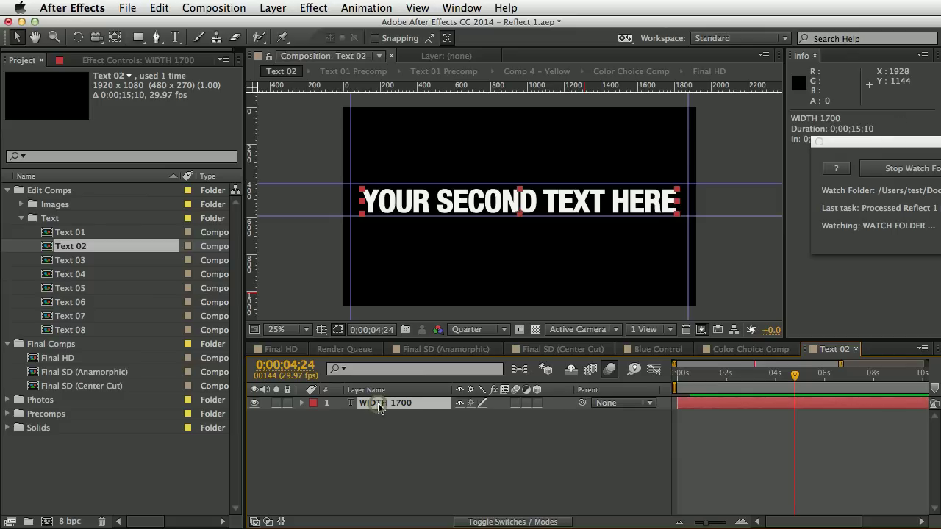
{"action": "key", "text": "Return"}
{"action": "type", "text": "FIT"}
{"action": "key", "text": "Return"}
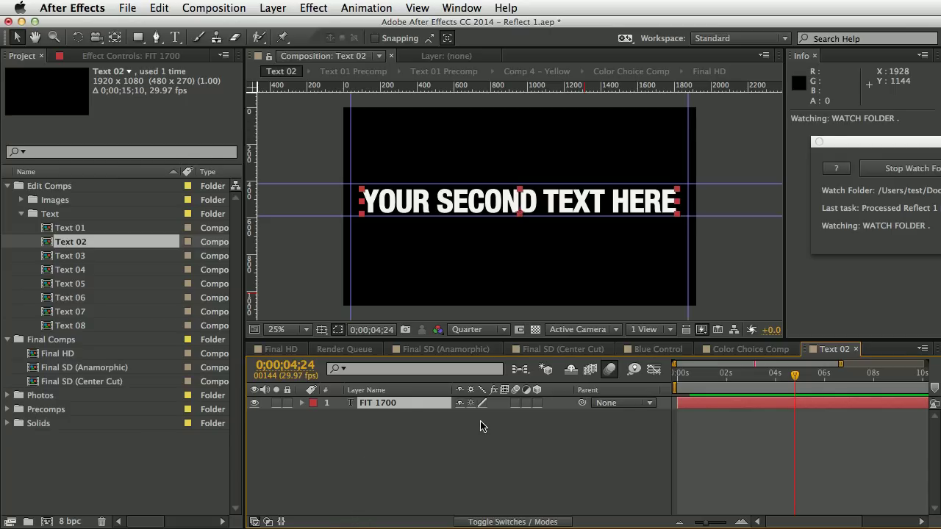
{"action": "key", "text": "super+z"}
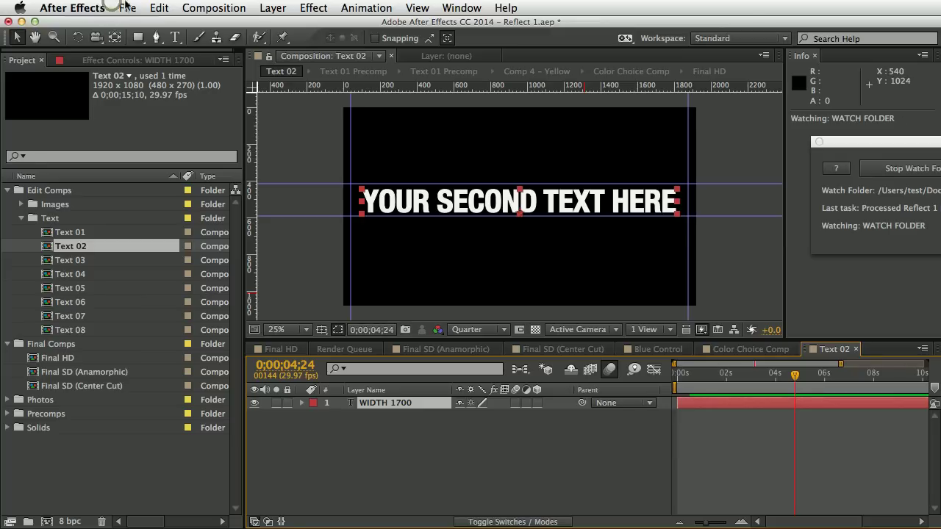
Save the Reflect 1.aep project and start a new empty project, with the server window moved back into full view.
{"action": "left_click", "coordinate": [127, 7]}
{"action": "left_click", "coordinate": [151, 119]}
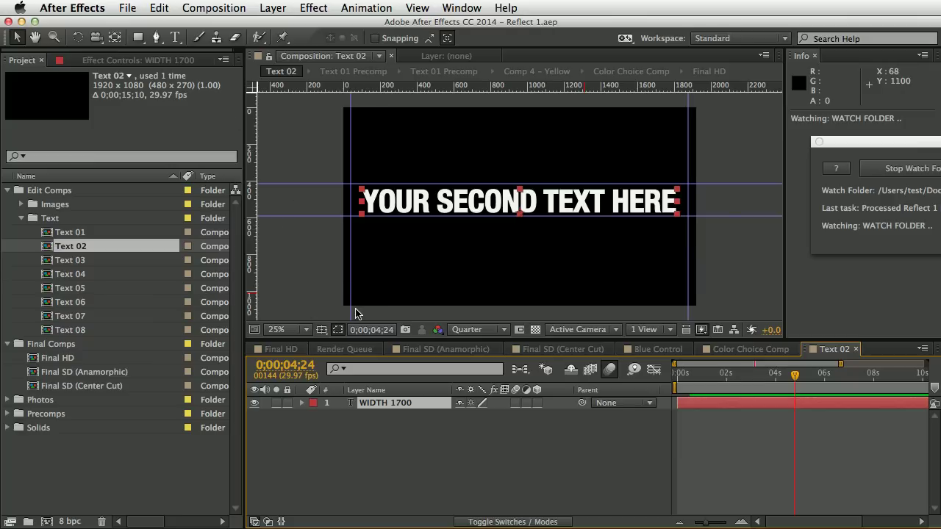
{"action": "left_click", "coordinate": [128, 6]}
{"action": "mouse_move", "coordinate": [220, 26]}
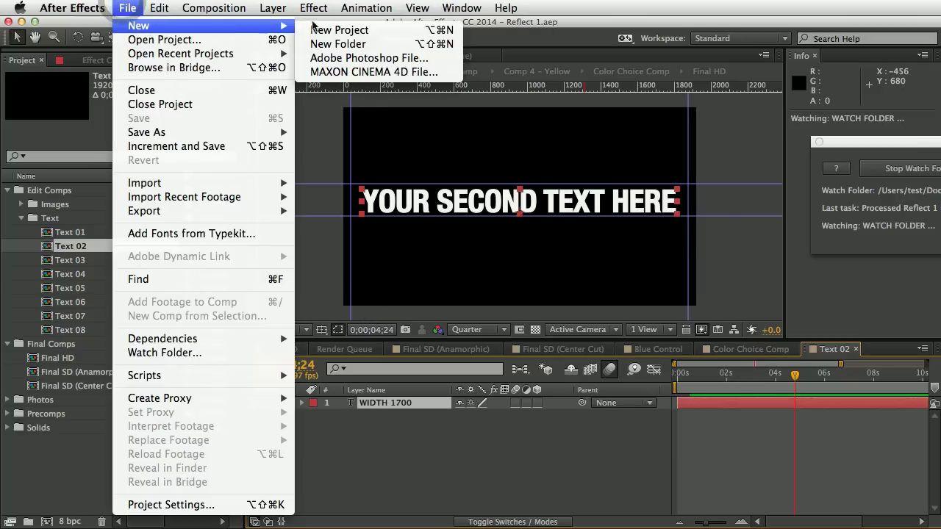
{"action": "left_click", "coordinate": [340, 31]}
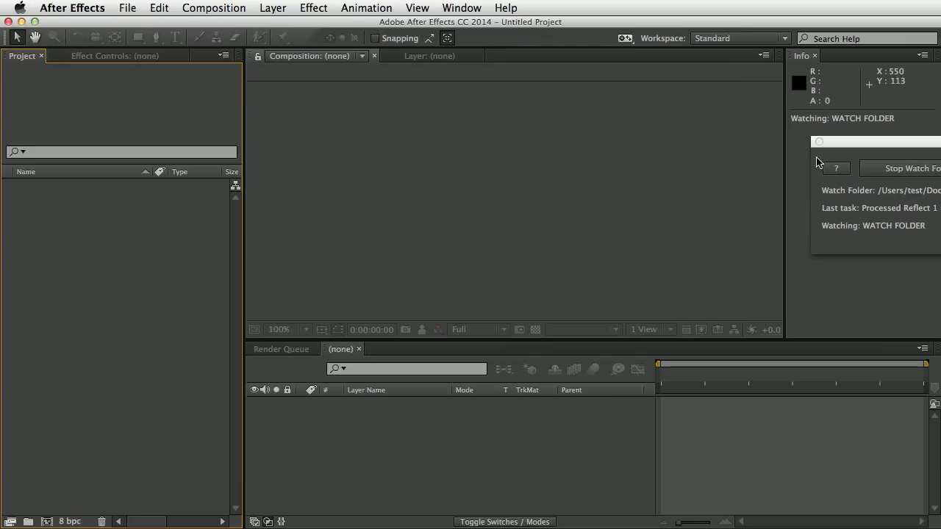
{"action": "left_click_drag", "start_coordinate": [895, 149], "coordinate": [402, 187]}
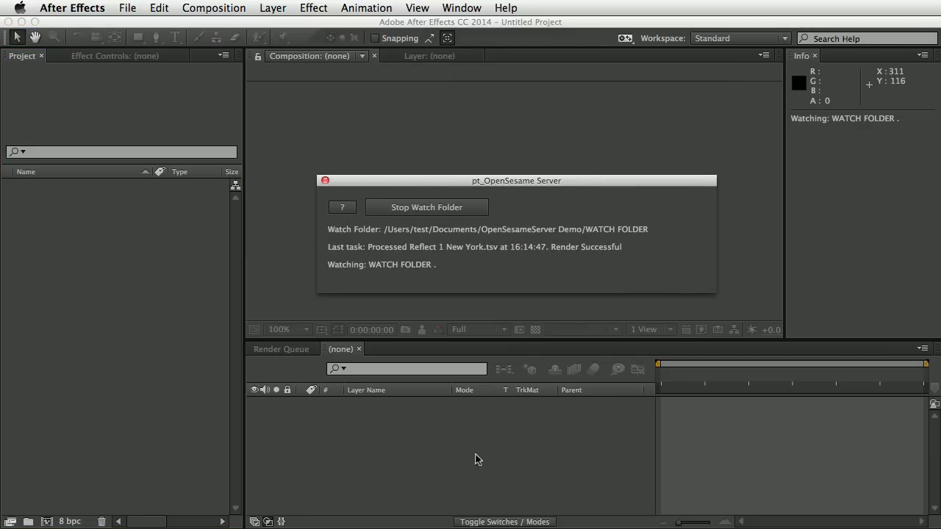
Switch to Excel and save the New York sheet as tab-delimited text named Reflect 1 Japan.tsv in WATCH FOLDER.
{"action": "key", "text": "super+Tab"}
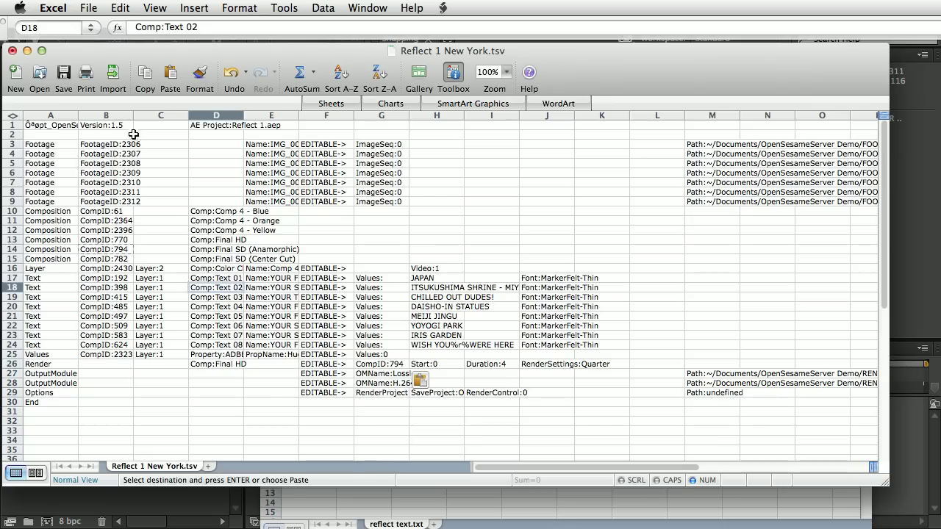
{"action": "left_click", "coordinate": [96, 7]}
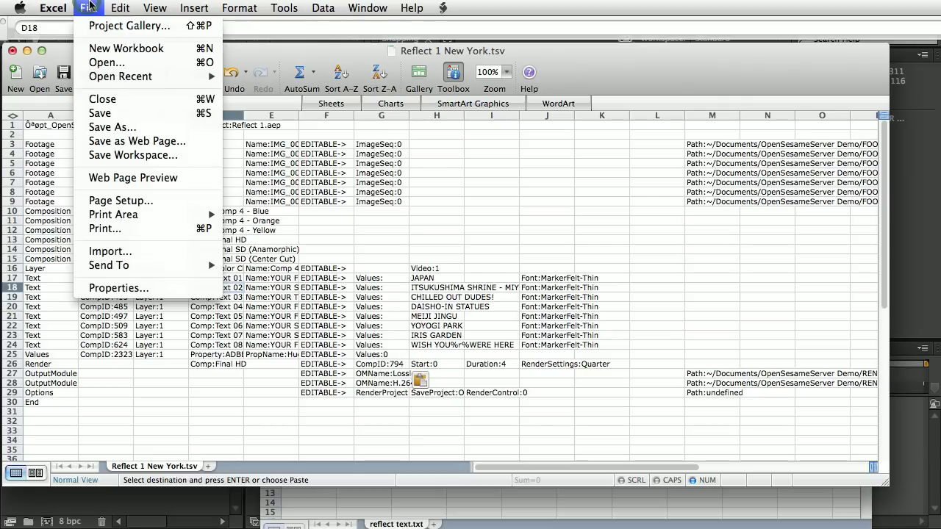
{"action": "left_click", "coordinate": [112, 25]}
{"action": "mouse_move", "coordinate": [519, 471]}
{"action": "left_mouse_down"}
{"action": "mouse_move", "coordinate": [545, 472]}
{"action": "mouse_move", "coordinate": [501, 475]}
{"action": "left_mouse_up"}
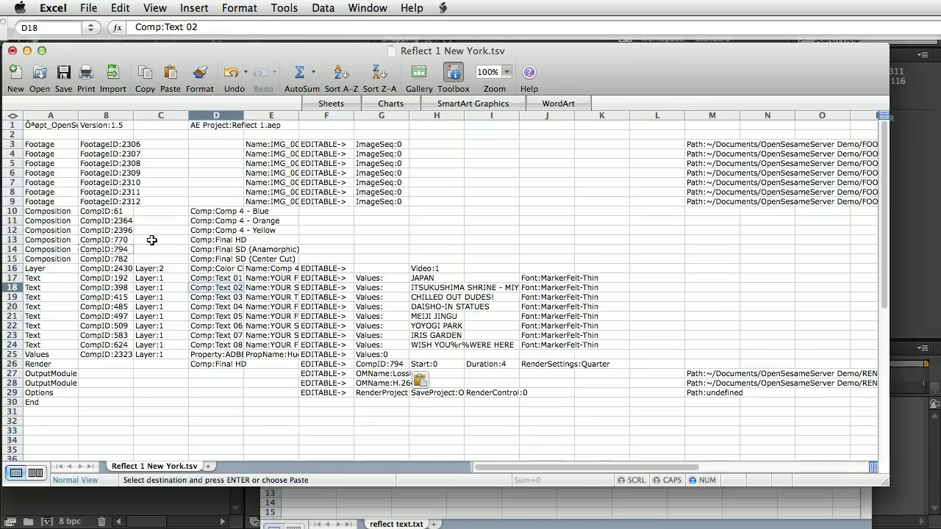
{"action": "left_click", "coordinate": [94, 8]}
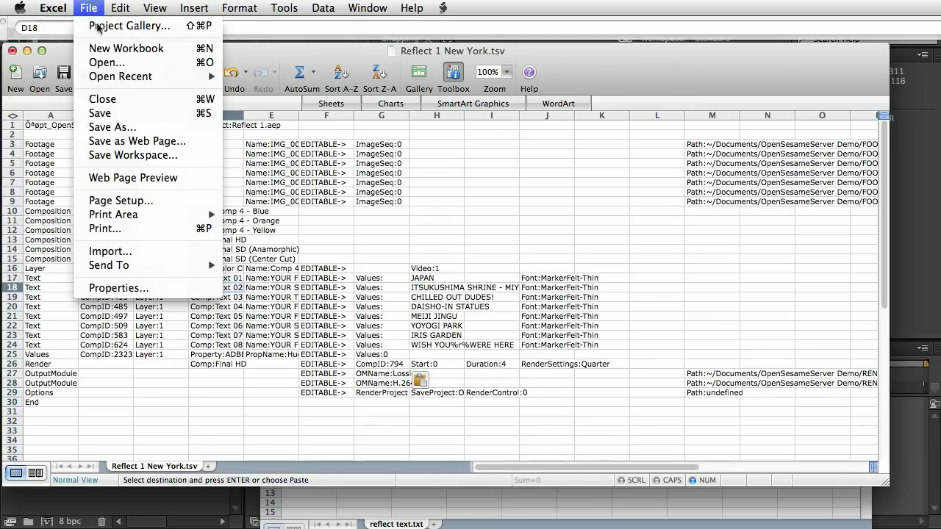
{"action": "left_click", "coordinate": [117, 140]}
{"action": "left_click", "coordinate": [426, 122]}
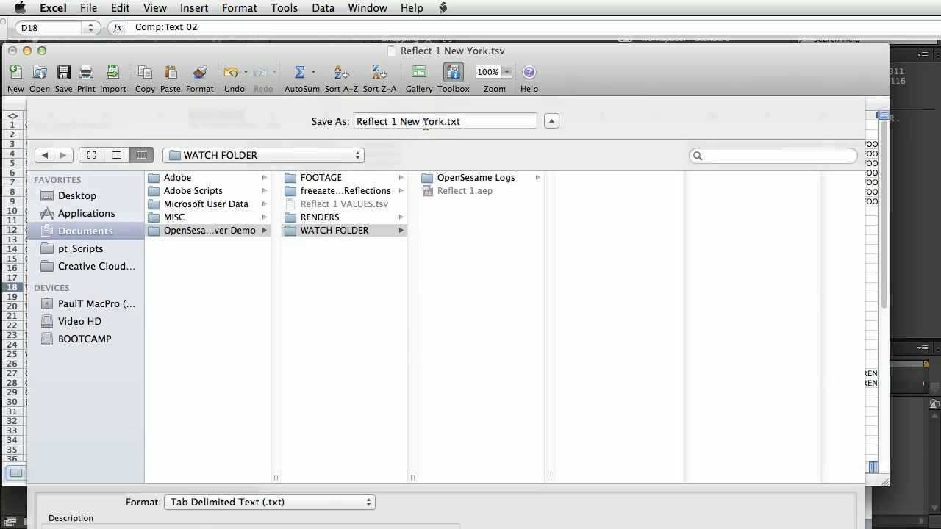
{"action": "left_click_drag", "start_coordinate": [401, 122], "coordinate": [505, 142]}
{"action": "key", "text": "BackSpace"}
{"action": "type", "text": "Japan"}
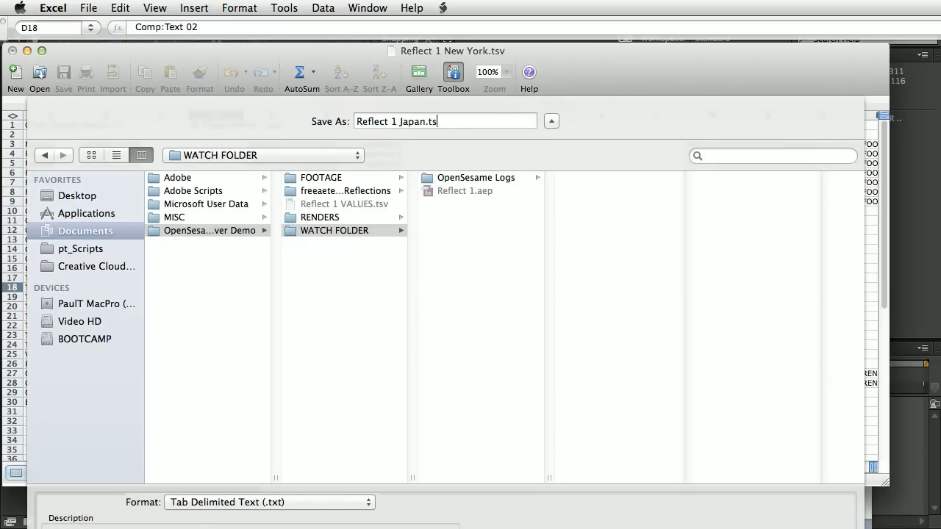
{"action": "key", "text": "Return"}
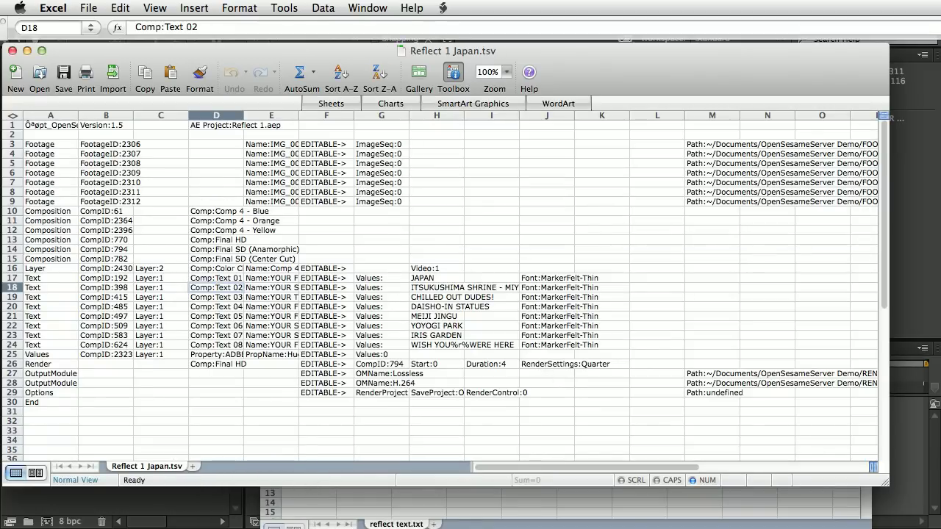
Switch to After Effects to watch the Japan render, widening the Comp Name column and moving the server window off the queue.
{"action": "key", "text": "super+Tab"}
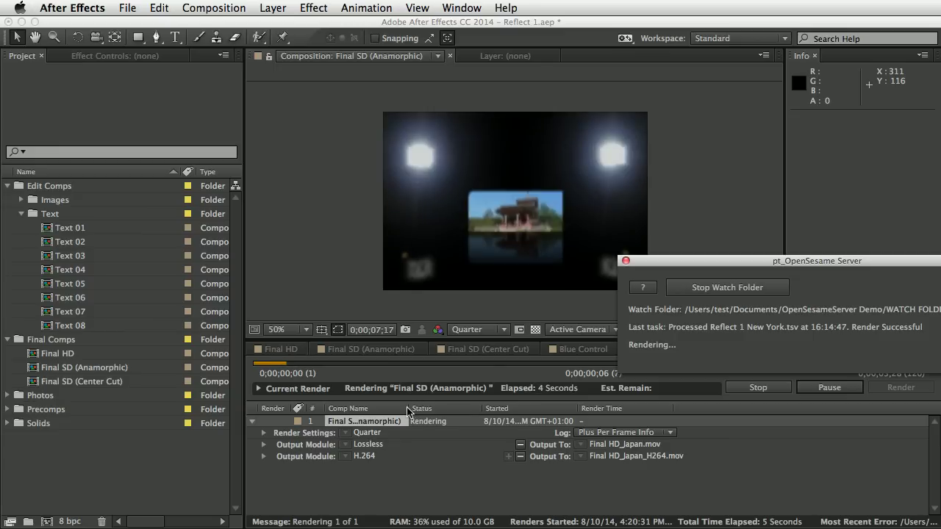
{"action": "left_click_drag", "start_coordinate": [410, 414], "coordinate": [434, 418]}
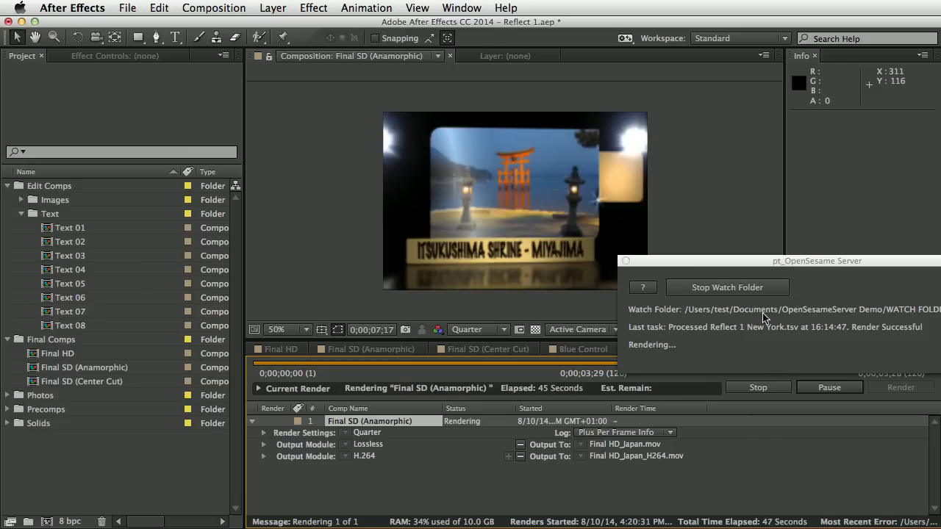
{"action": "left_click_drag", "start_coordinate": [705, 267], "coordinate": [724, 189]}
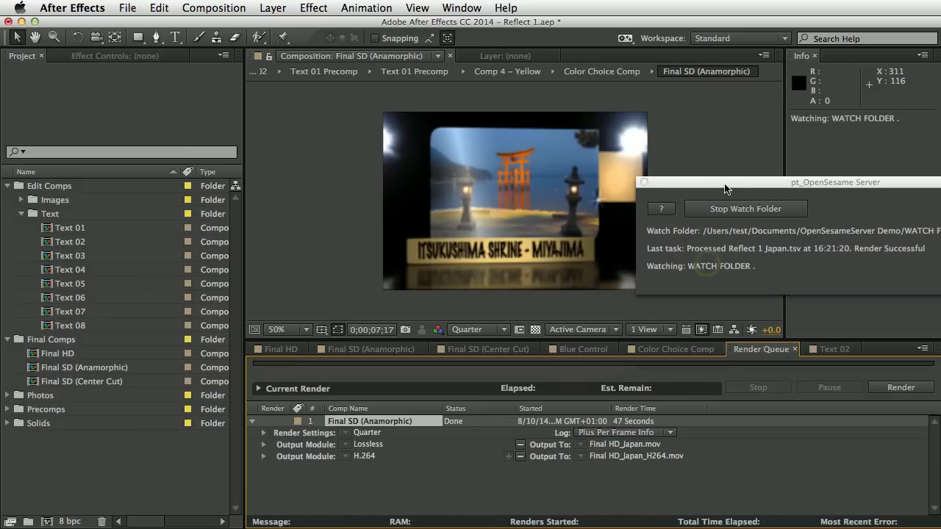
Check the layers of Color Choice Comp and Final SD (Anamorphic), and return to the render queue.
{"action": "left_click", "coordinate": [681, 352]}
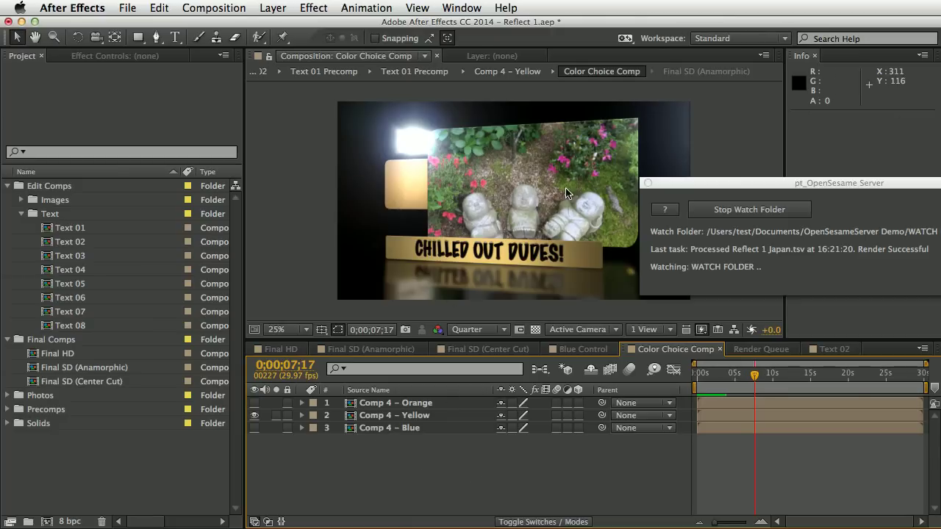
{"action": "left_click", "coordinate": [699, 71]}
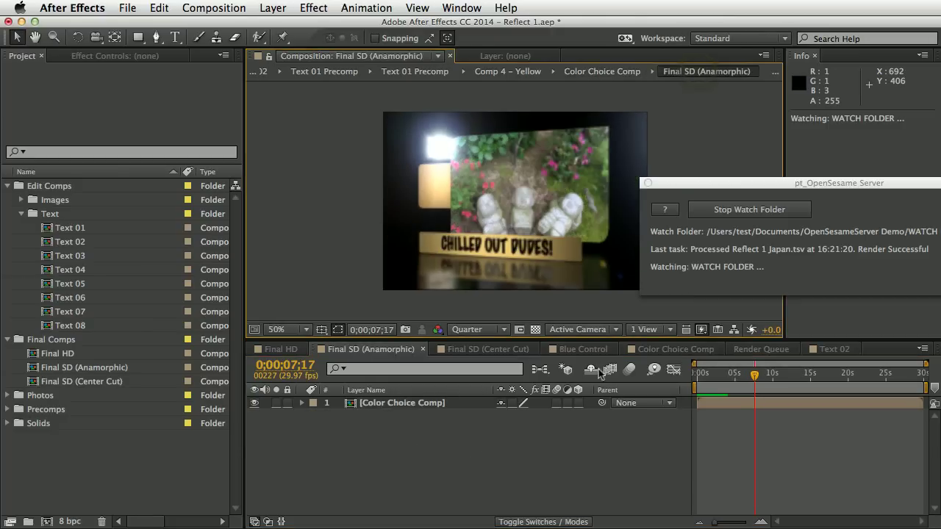
{"action": "left_click", "coordinate": [762, 350]}
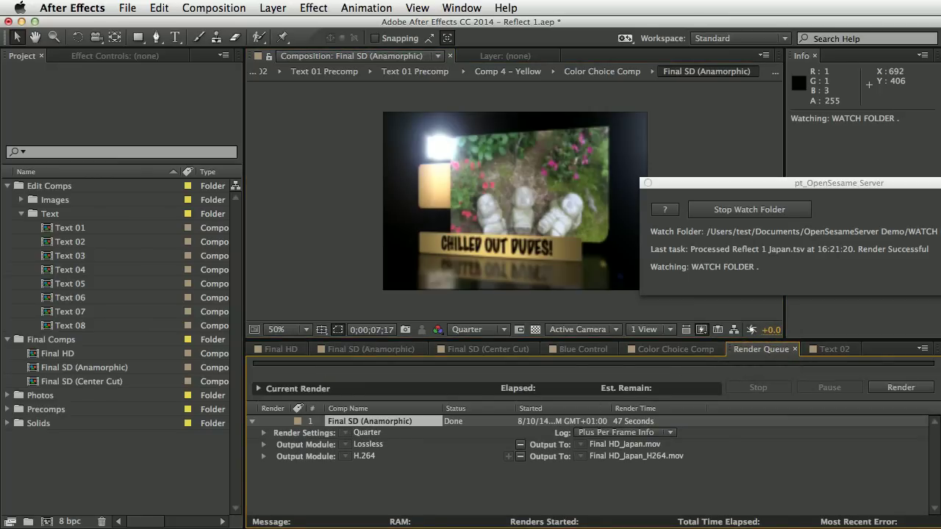
Switch to Finder and select Final HD_Japan_H264.mov in the RENDERS folder to check its details.
{"action": "key", "text": "super+Tab"}
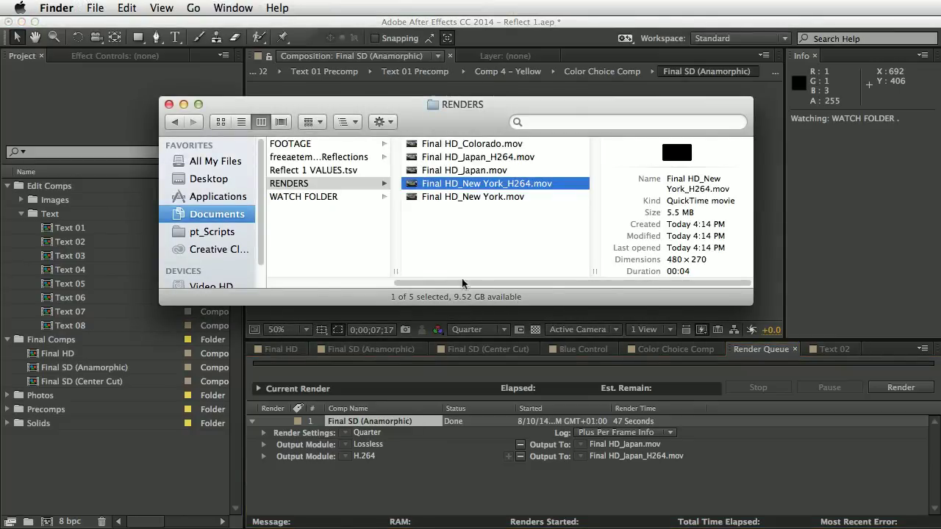
{"action": "left_click", "coordinate": [491, 156]}
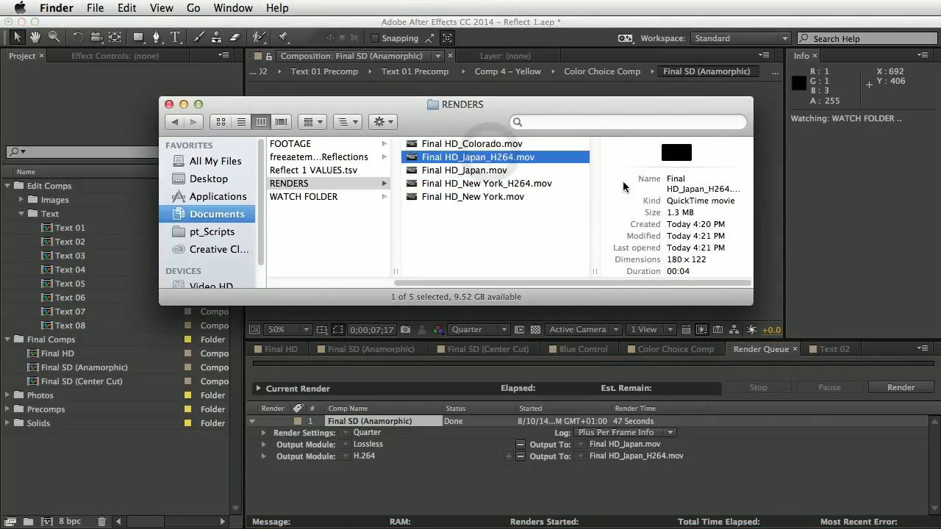
Preview Final HD_Japan_H264.mov in Quick Look, and return the selection to the RENDERS folder.
{"action": "key", "text": "space"}
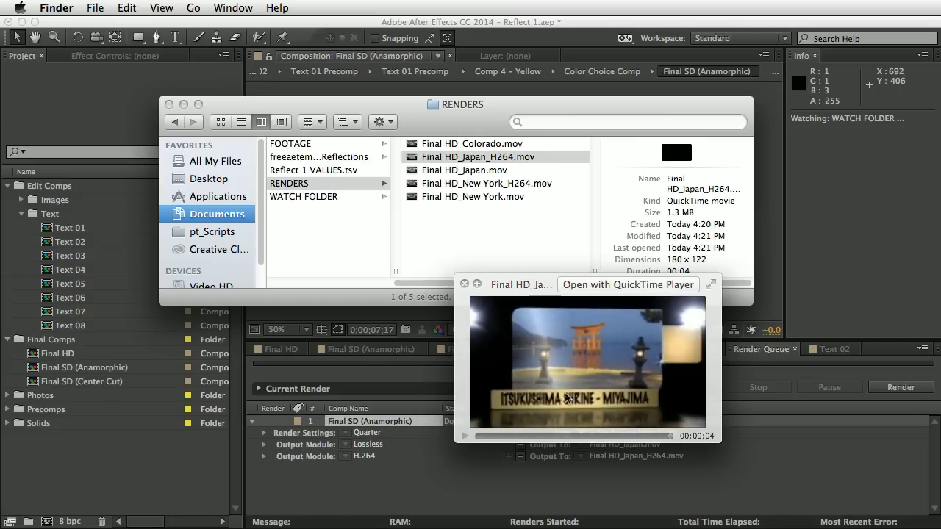
{"action": "key", "text": "space"}
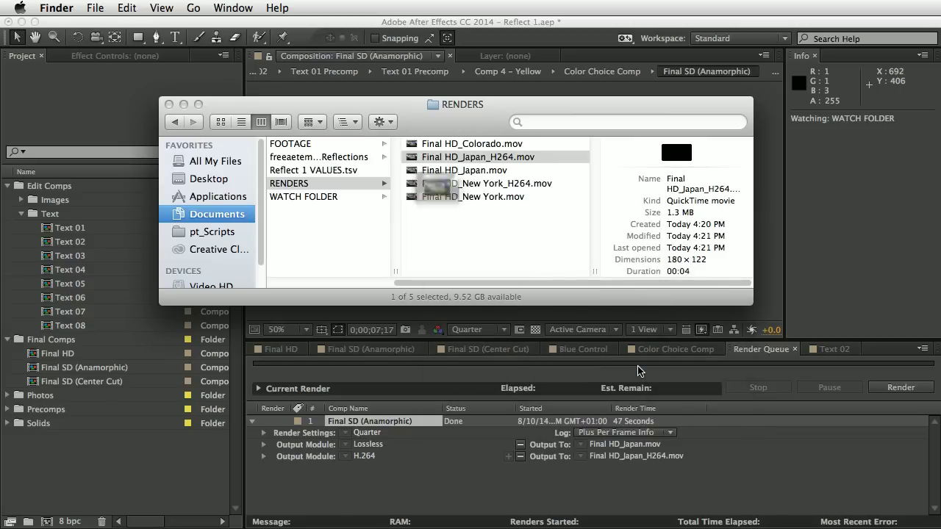
{"action": "key", "text": "Left"}
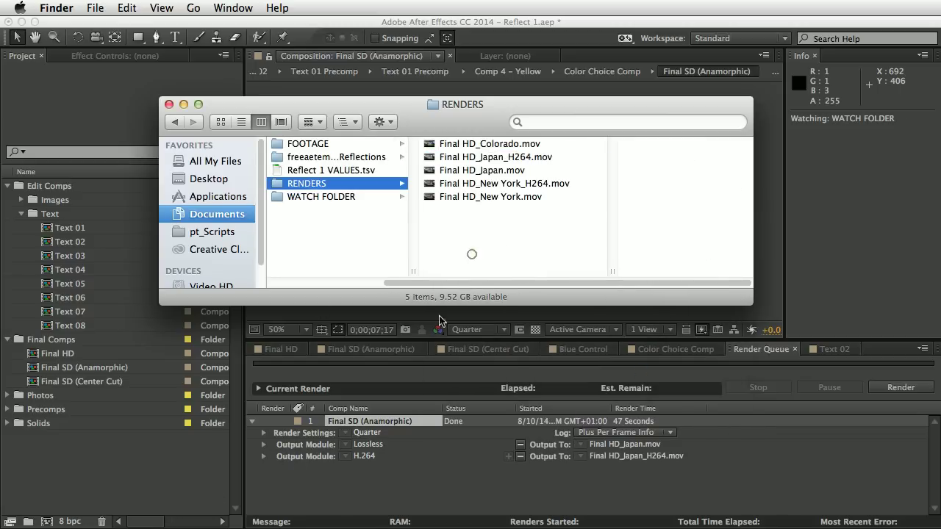
Switch to After Effects to move the pt_OpenSesame Server window over the render queue, and enlarge the RENDERS window in Finder.
{"action": "left_click", "coordinate": [341, 484]}
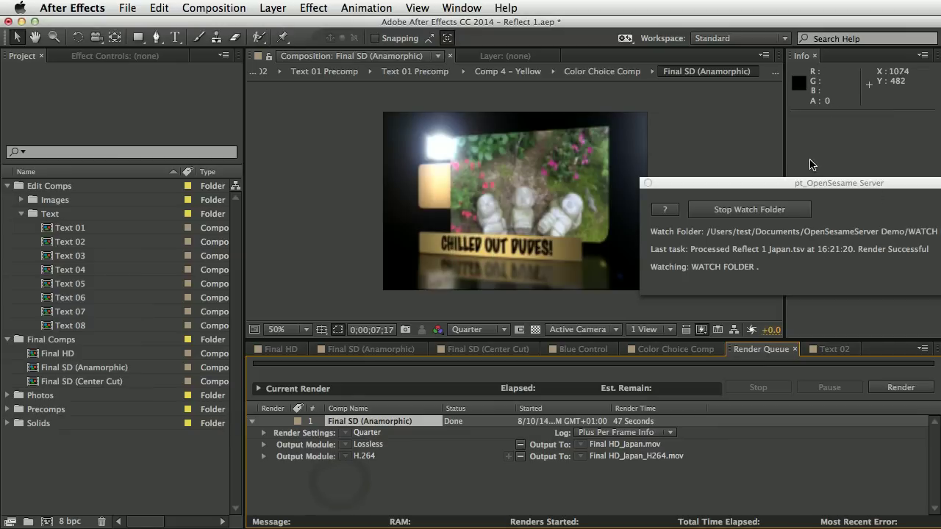
{"action": "left_click_drag", "start_coordinate": [800, 185], "coordinate": [525, 330]}
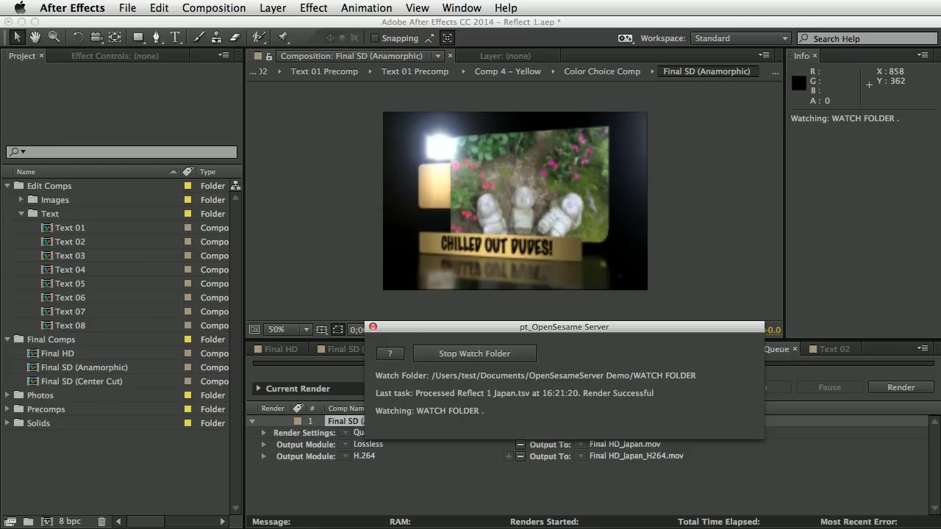
{"action": "key", "text": "super+Tab"}
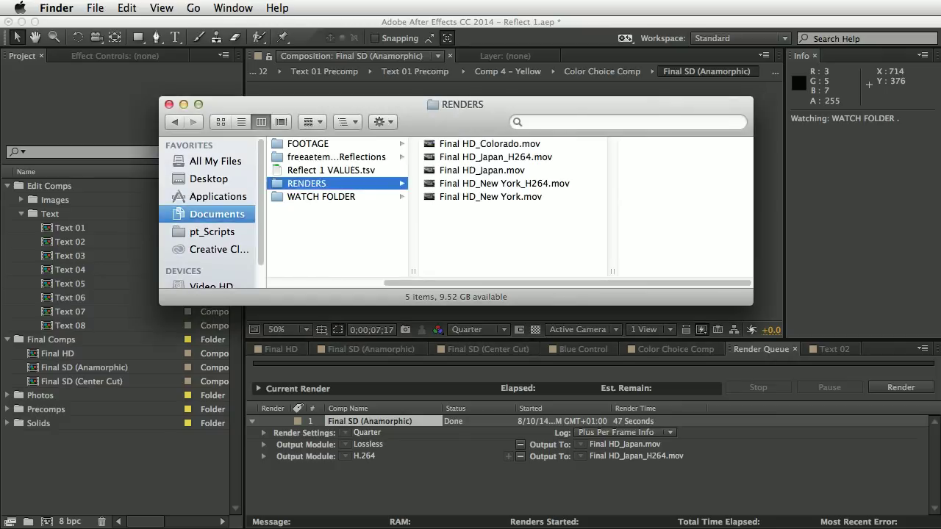
{"action": "left_click_drag", "start_coordinate": [748, 302], "coordinate": [814, 384]}
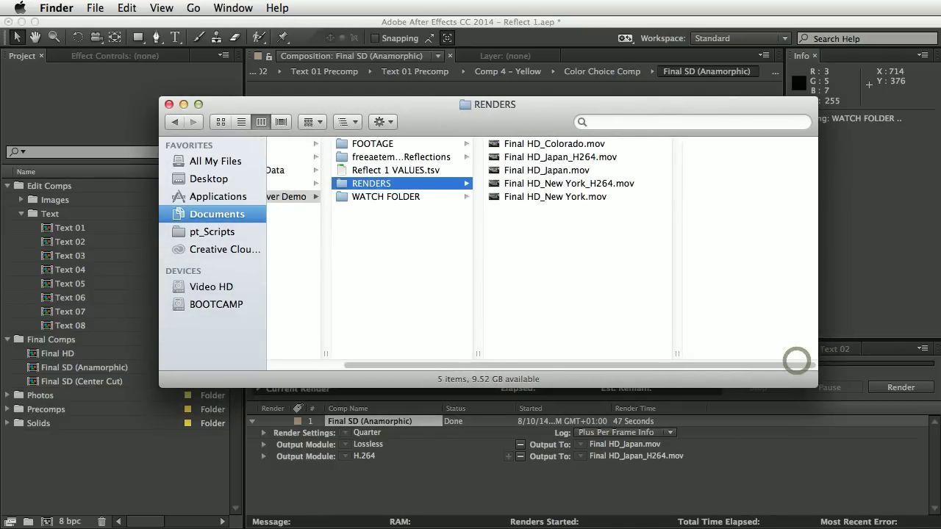
Switch to Excel and close Reflect 1 Japan.tsv without saving its changes.
{"action": "key", "text": "super+Tab"}
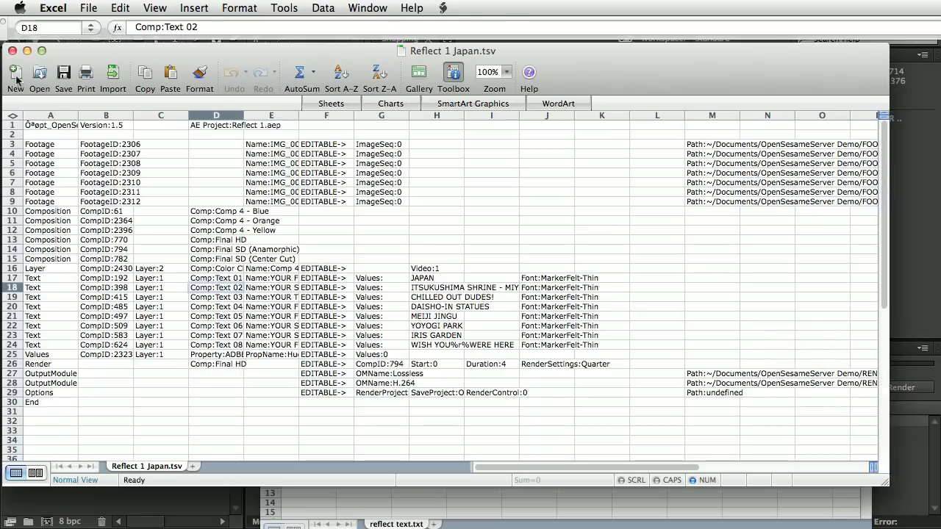
{"action": "left_click", "coordinate": [14, 51]}
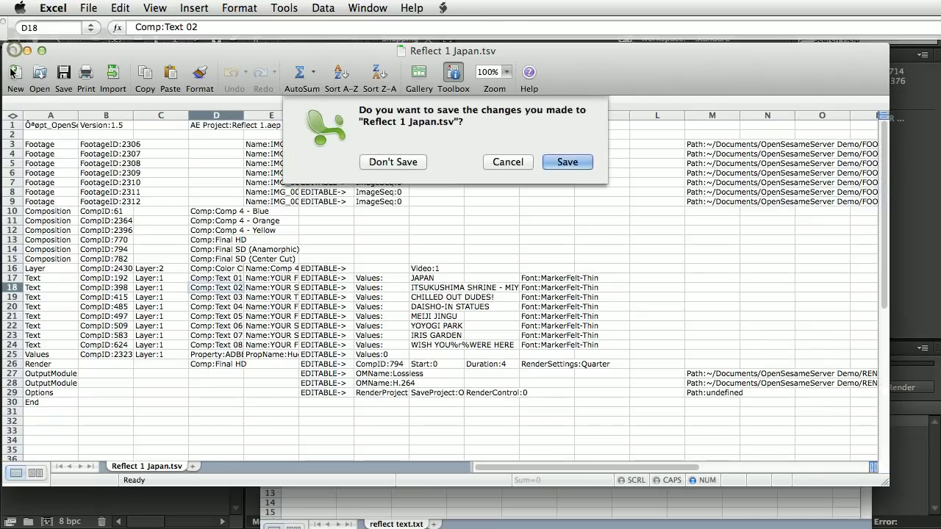
{"action": "left_click", "coordinate": [399, 160]}
{"action": "left_click", "coordinate": [399, 160]}
Switch to Finder and move all the movies in the RENDERS folder to the Trash.
{"action": "left_click", "coordinate": [485, 239]}
{"action": "key", "text": "super+a"}
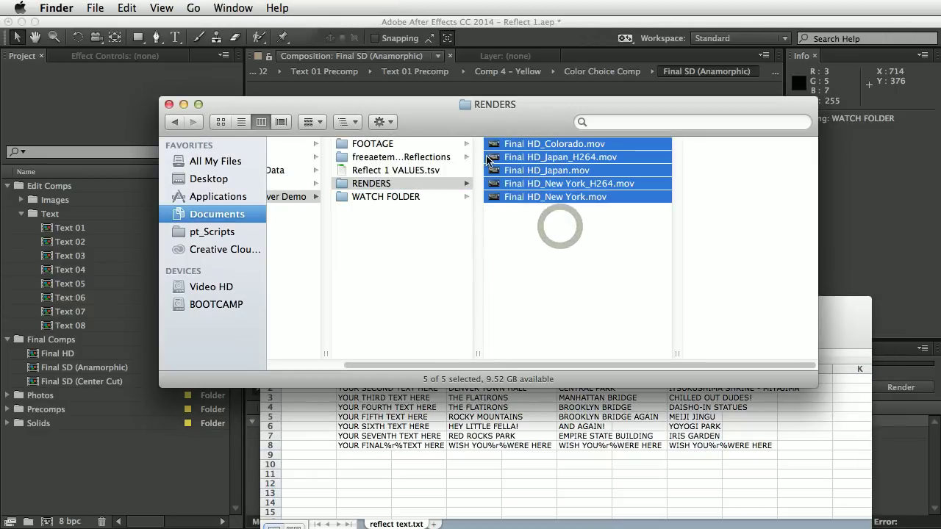
{"action": "key", "text": "super+BackSpace"}
Show the OpenSesame Logs folder inside WATCH FOLDER as a list sorted by date modified, newest first.
{"action": "left_click", "coordinate": [390, 197]}
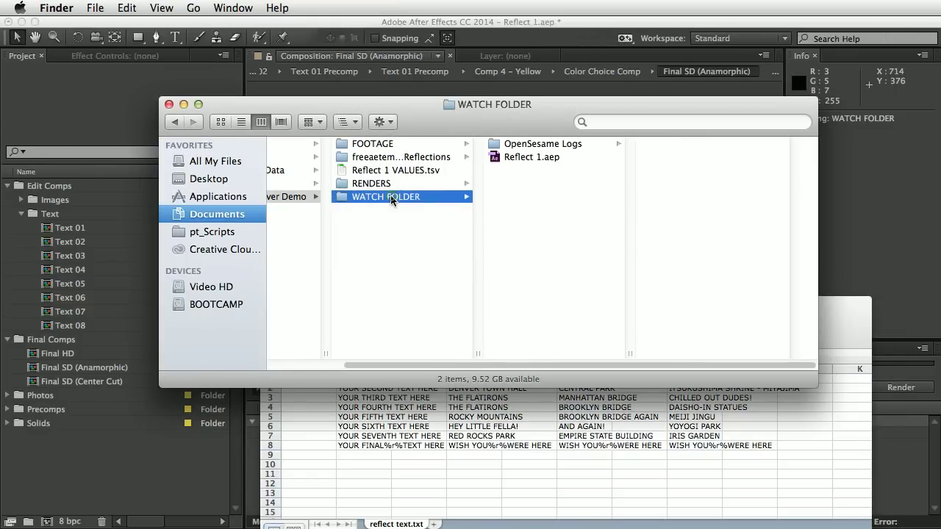
{"action": "left_click", "coordinate": [541, 144]}
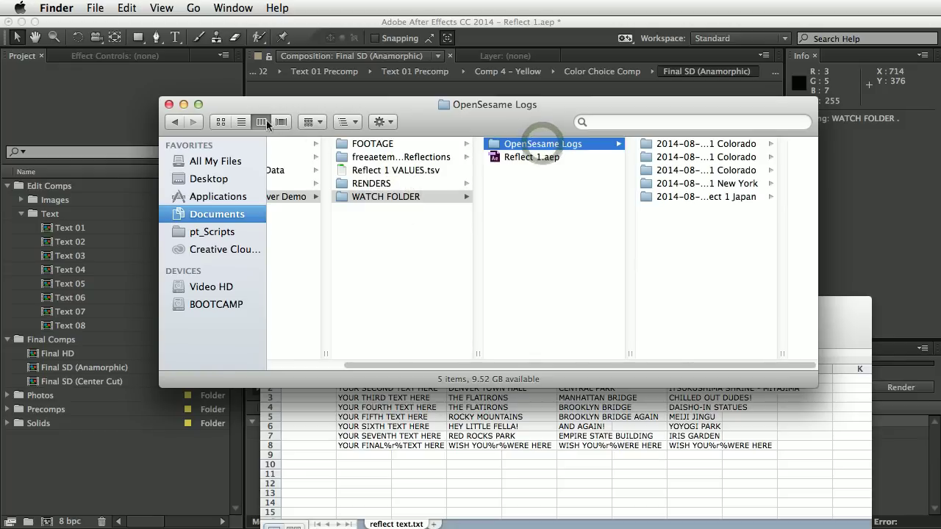
{"action": "left_click", "coordinate": [244, 123]}
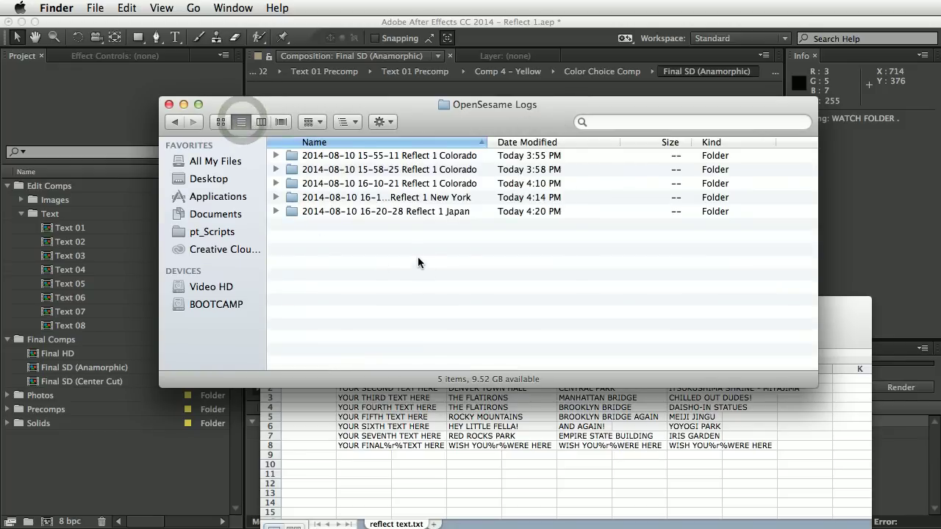
{"action": "left_click", "coordinate": [531, 143]}
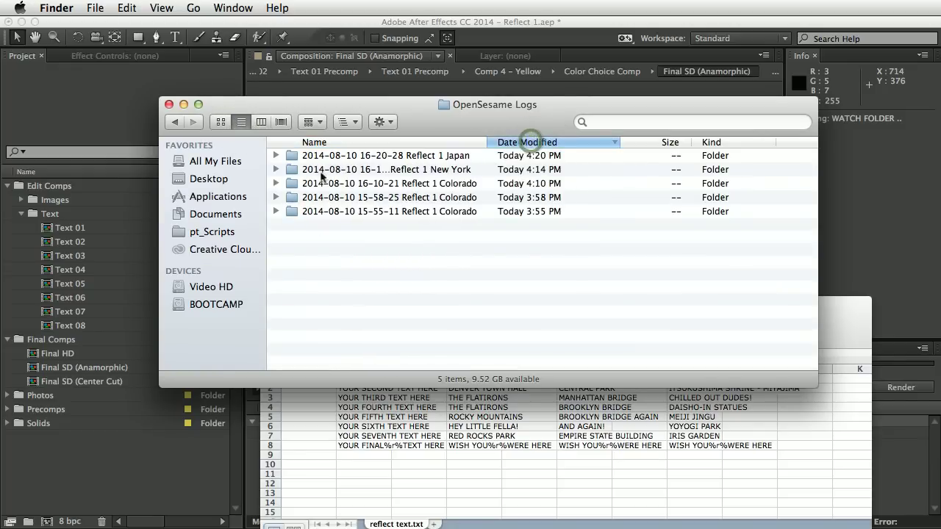
Expand the Japan, New York and newest Colorado log folders, and reposition the Finder window.
{"action": "left_click", "coordinate": [276, 156]}
{"action": "left_click", "coordinate": [275, 197]}
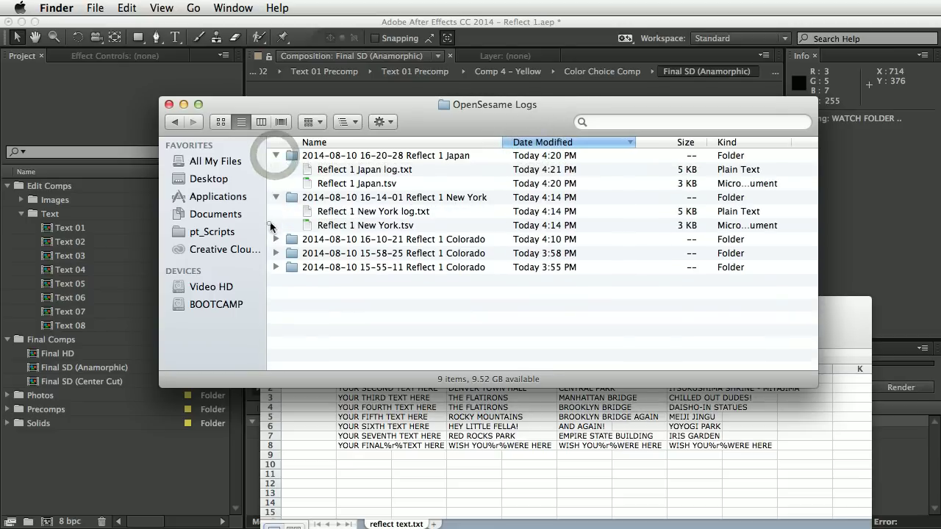
{"action": "left_click", "coordinate": [276, 239]}
{"action": "left_click_drag", "start_coordinate": [414, 131], "coordinate": [501, 112]}
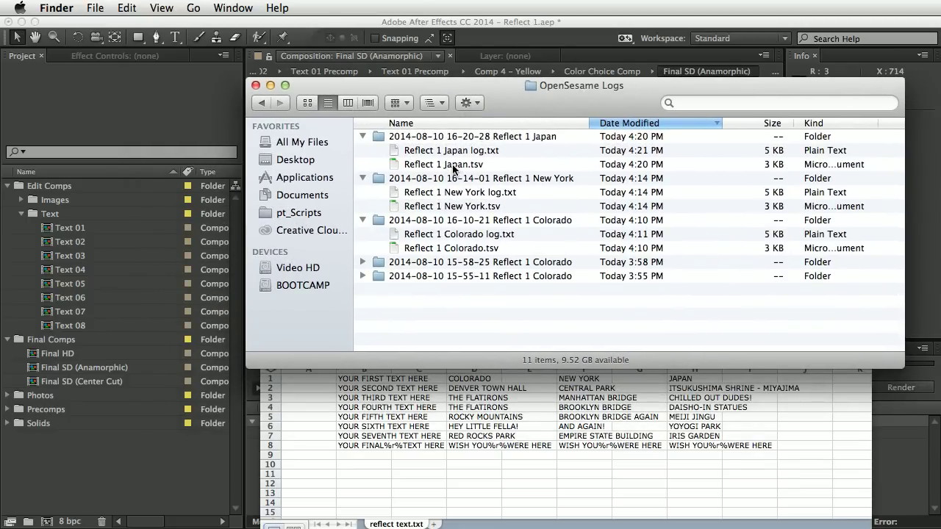
Open Reflect 1 Japan.tsv from the Japan log folder in Excel and set cell G29 of the Options row to RenderProject:false.
{"action": "double_click", "coordinate": [453, 164]}
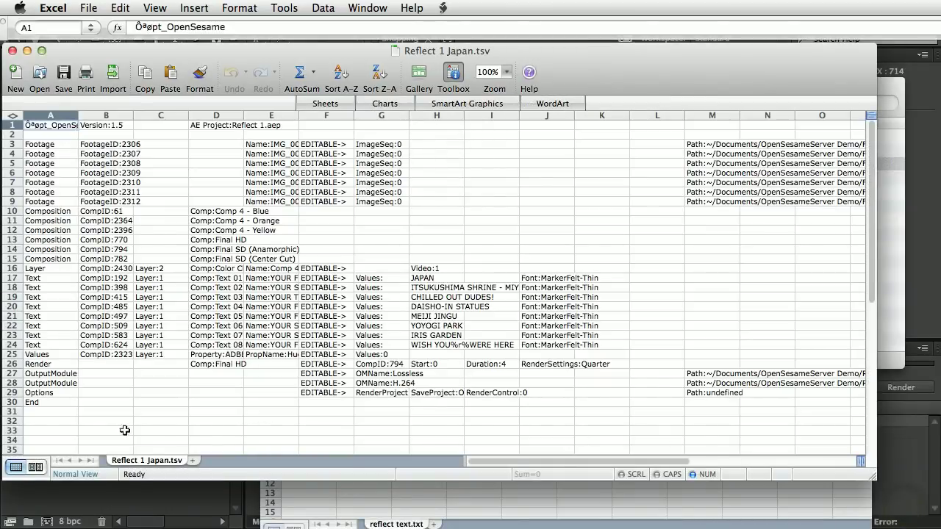
{"action": "left_click", "coordinate": [11, 393]}
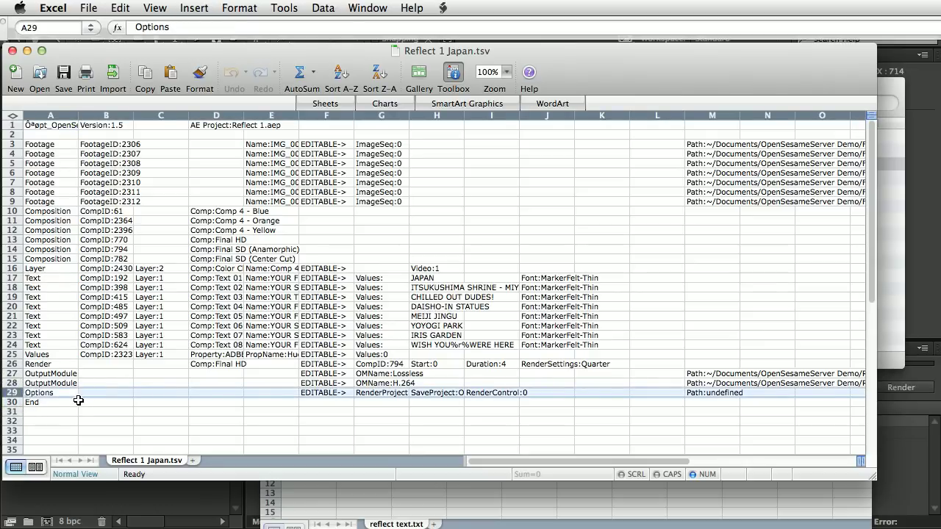
{"action": "left_click", "coordinate": [321, 425]}
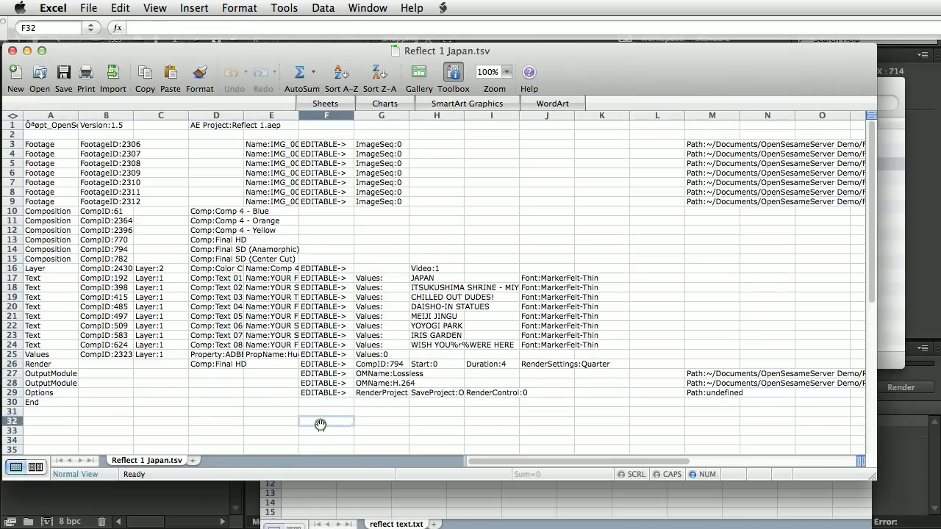
{"action": "left_click", "coordinate": [376, 393]}
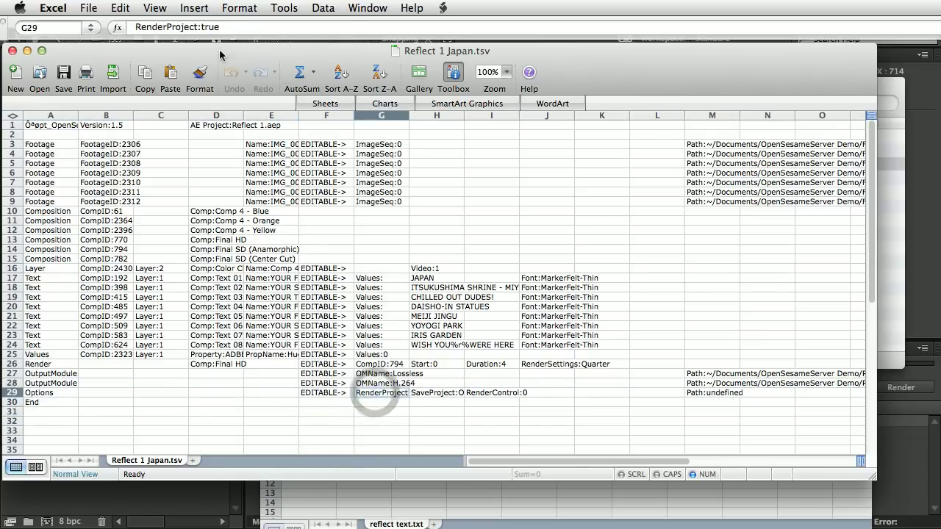
{"action": "double_click", "coordinate": [210, 27]}
{"action": "type", "text": "f"}
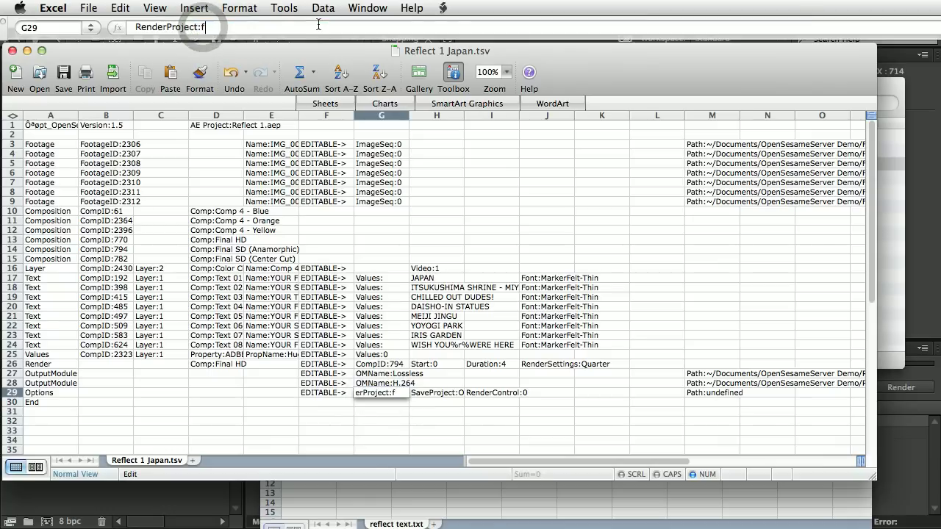
{"action": "type", "text": "alse"}
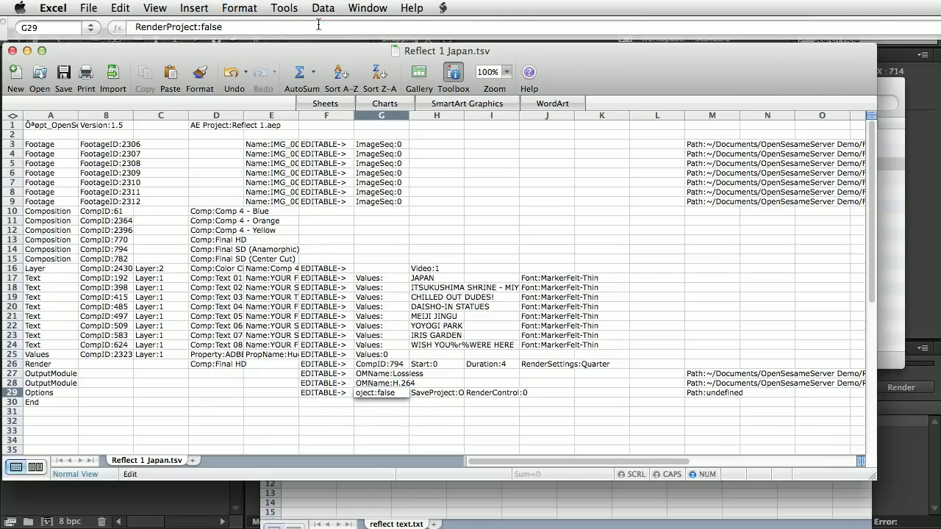
{"action": "key", "text": "Return"}
Set cell H29 of the Options row to SaveProject:To_Log_Folder.
{"action": "left_click", "coordinate": [422, 395]}
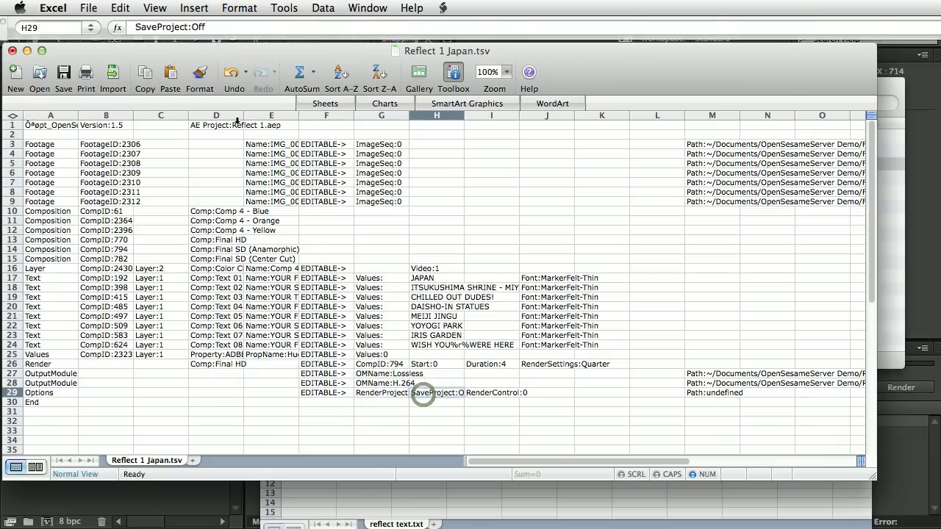
{"action": "double_click", "coordinate": [199, 27]}
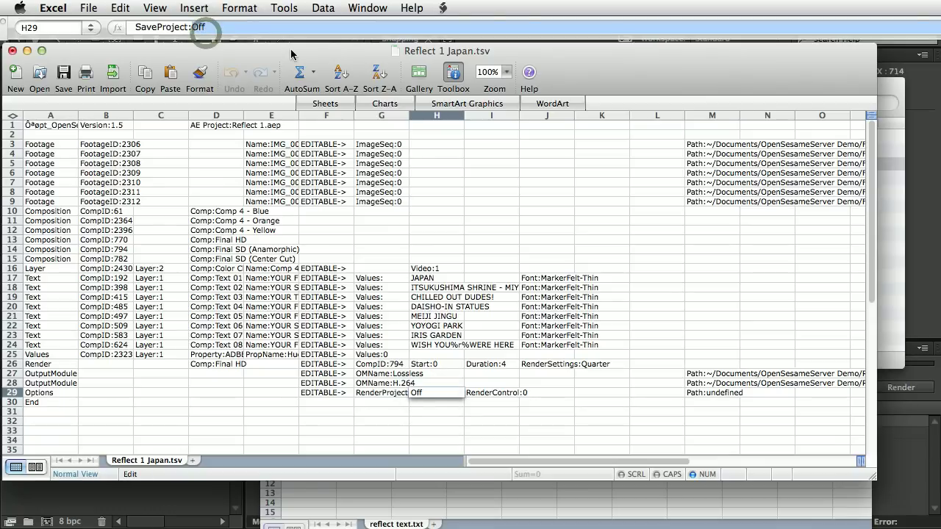
{"action": "type", "text": "To_Log_Fol"}
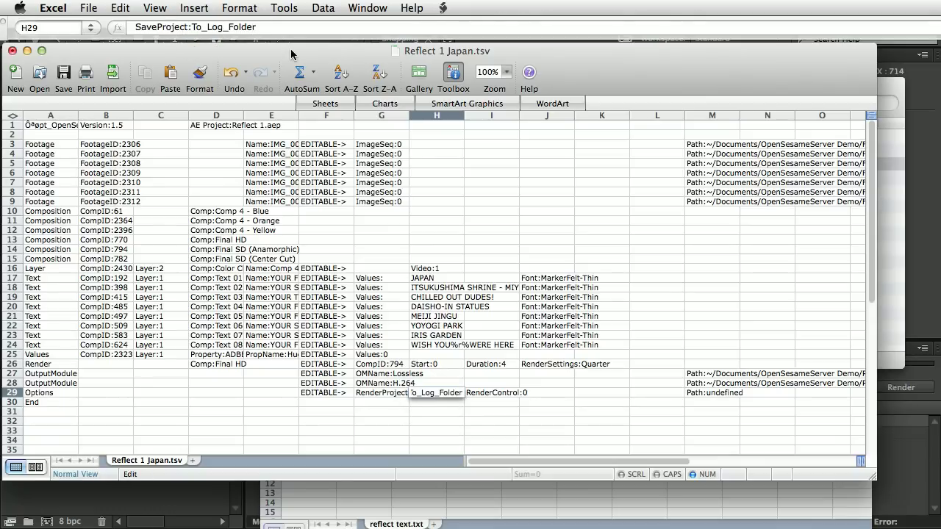
{"action": "type", "text": "der"}
{"action": "key", "text": "Return"}
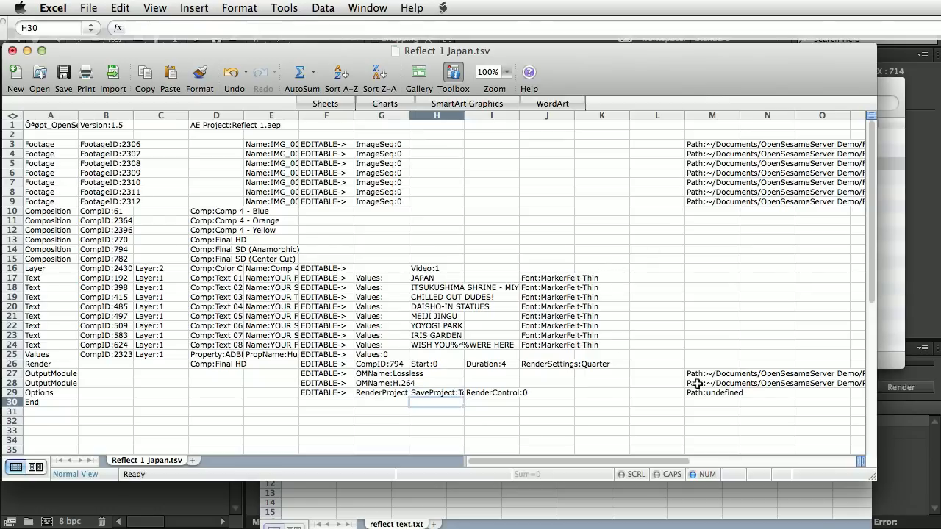
Check the Path, RenderProject and SaveProject cells in the Options row, and save Reflect 1 Japan.tsv.
{"action": "left_click", "coordinate": [703, 397]}
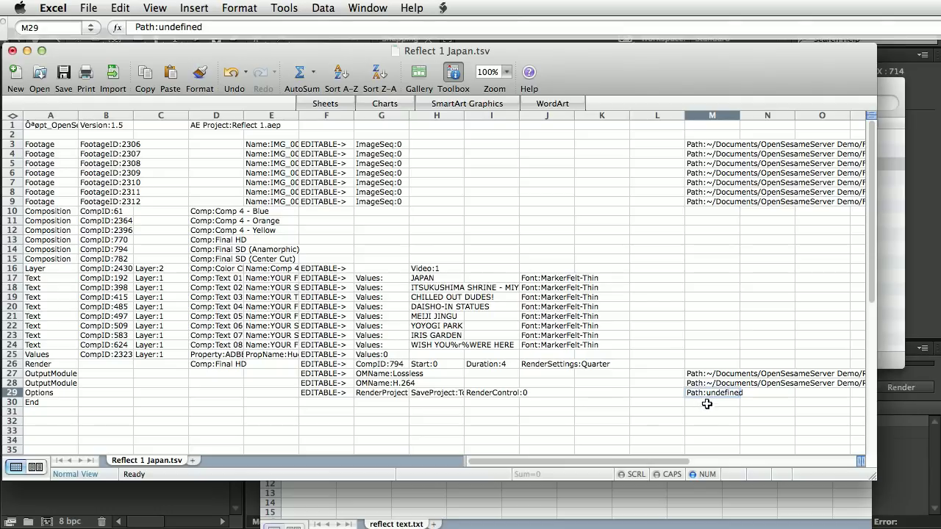
{"action": "left_click", "coordinate": [530, 430]}
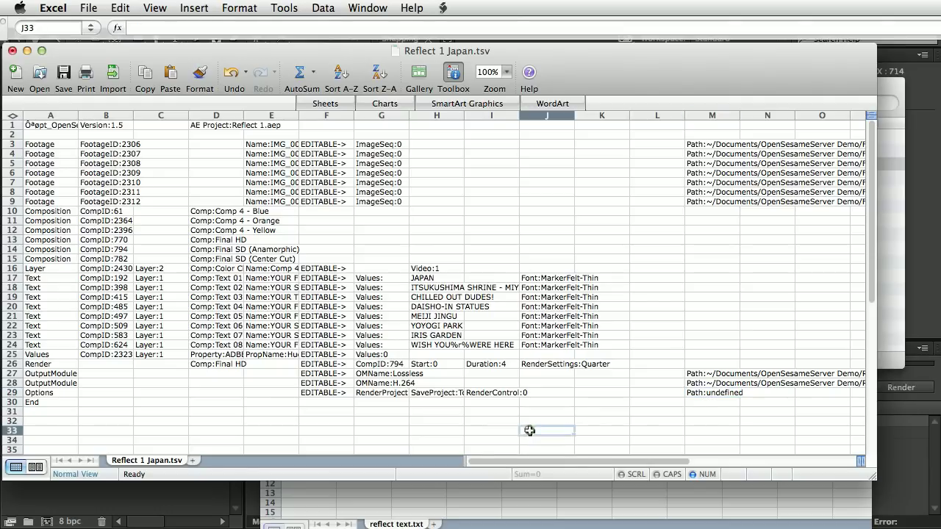
{"action": "left_click", "coordinate": [377, 395]}
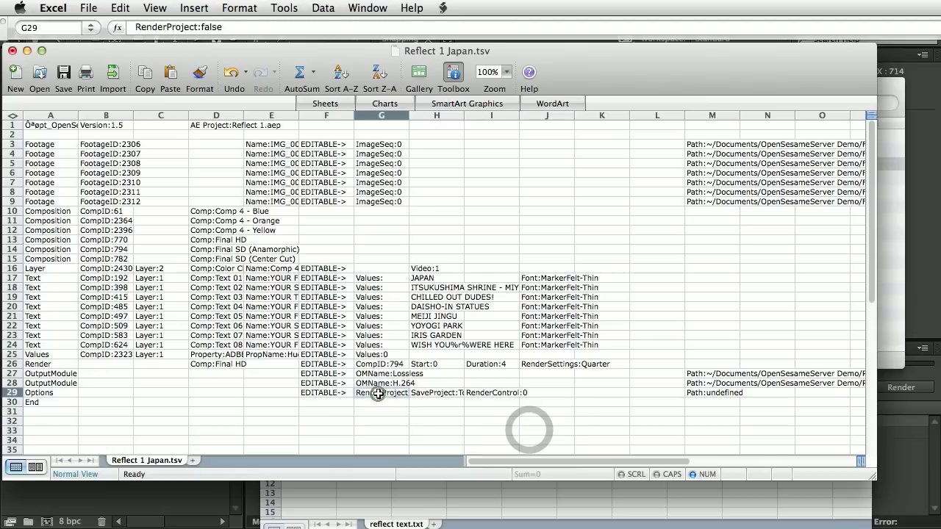
{"action": "left_click", "coordinate": [430, 396]}
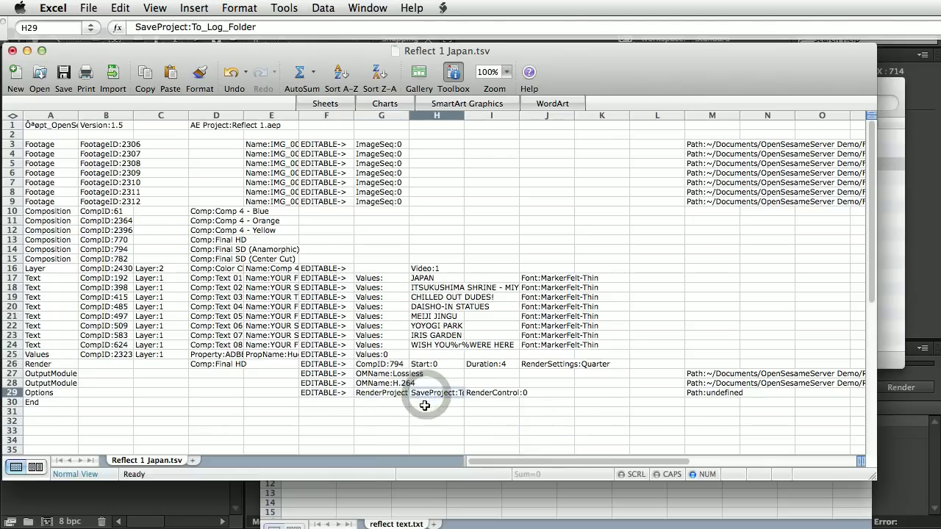
{"action": "left_click", "coordinate": [424, 413]}
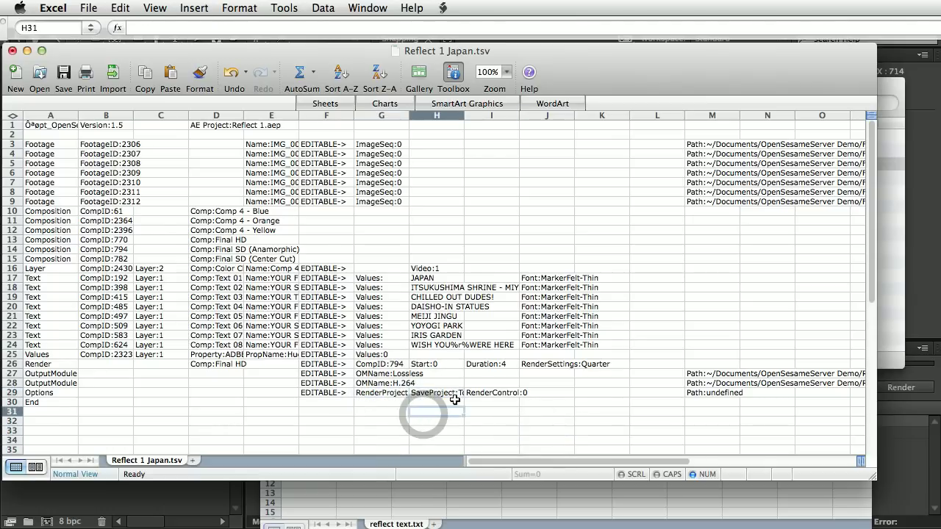
{"action": "key", "text": "super+s"}
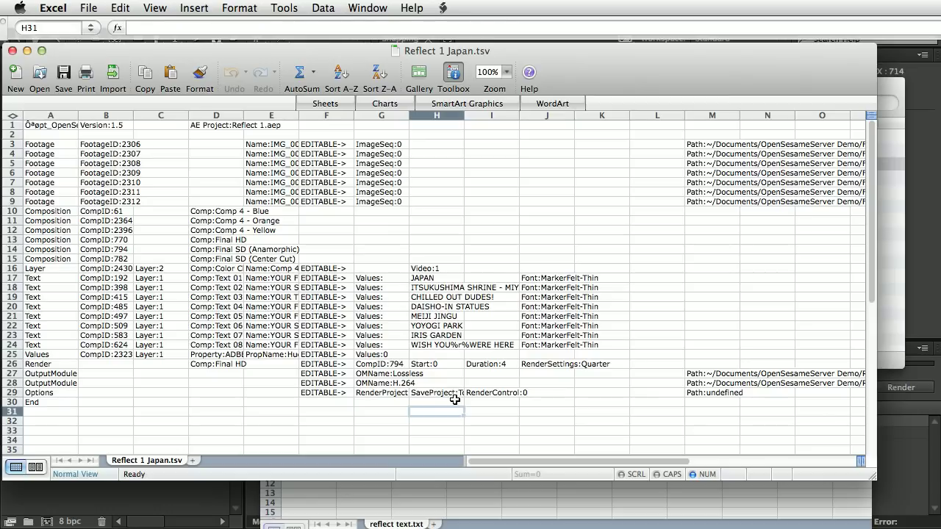
Set cell I29 of the Options row to RenderControl:1 and select cells G29 to I29.
{"action": "left_click", "coordinate": [479, 392]}
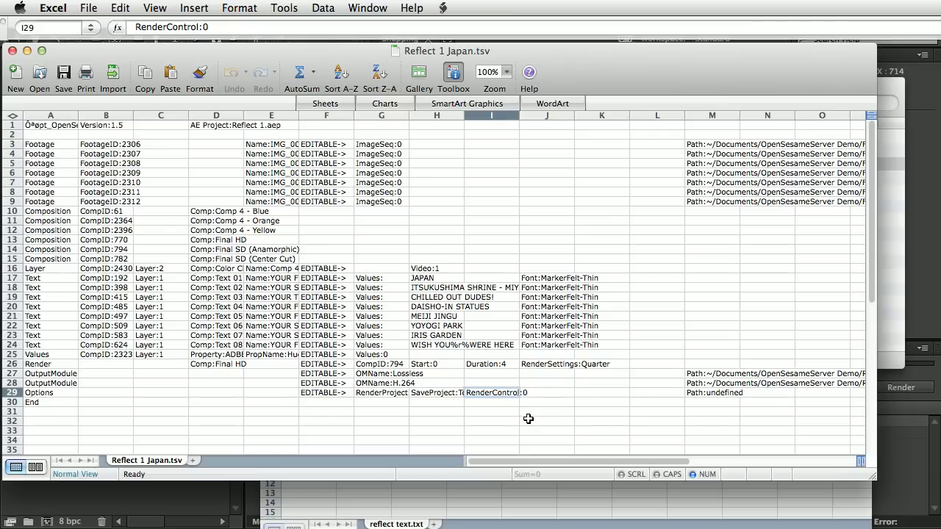
{"action": "left_click", "coordinate": [207, 28]}
{"action": "key", "text": "BackSpace"}
{"action": "type", "text": "1"}
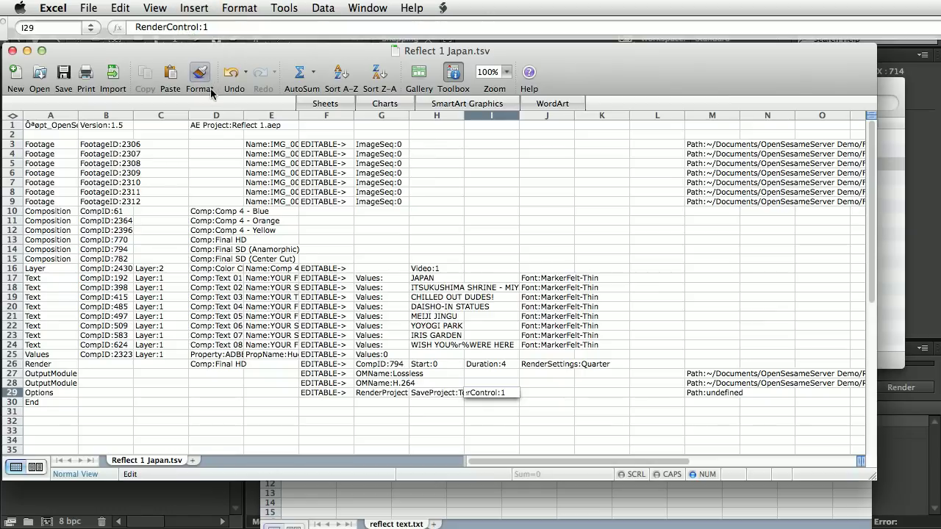
{"action": "key", "text": "Return"}
{"action": "left_click_drag", "start_coordinate": [380, 393], "coordinate": [509, 392]}
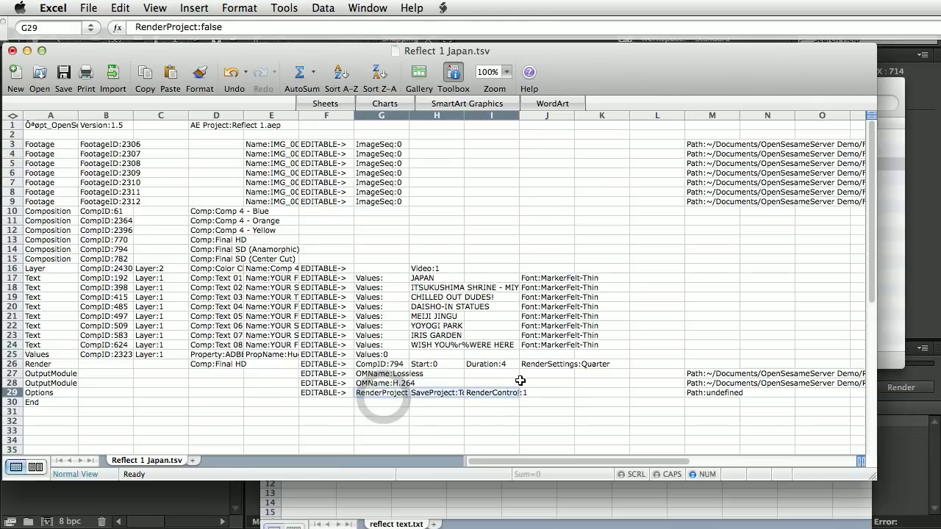
Copy cells G29 to I29 of the Options row, and close Reflect 1 Japan.tsv with its changes saved.
{"action": "key", "text": "super+c"}
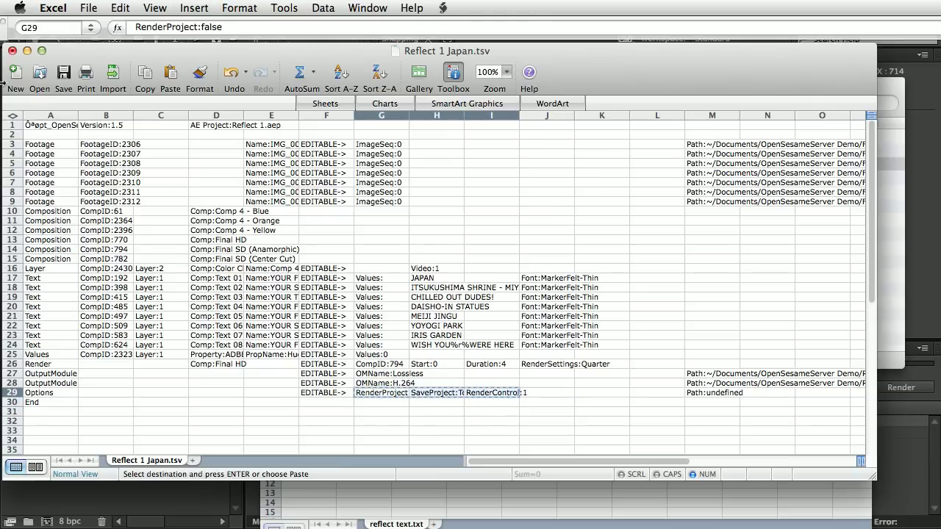
{"action": "left_click", "coordinate": [12, 50]}
{"action": "left_click", "coordinate": [562, 162]}
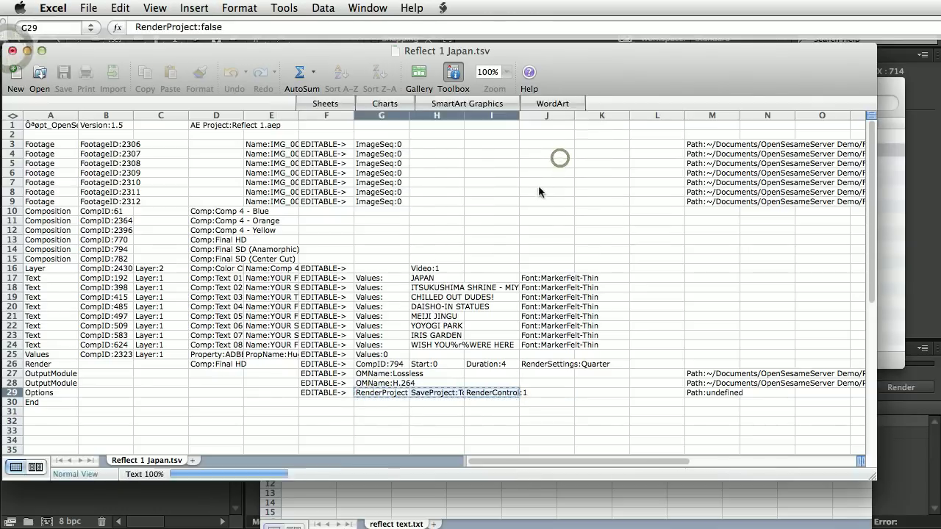
Open Reflect 1 New York.tsv from its log folder, paste the copied options into G29 to I29, and close it with changes saved.
{"action": "left_click", "coordinate": [463, 202]}
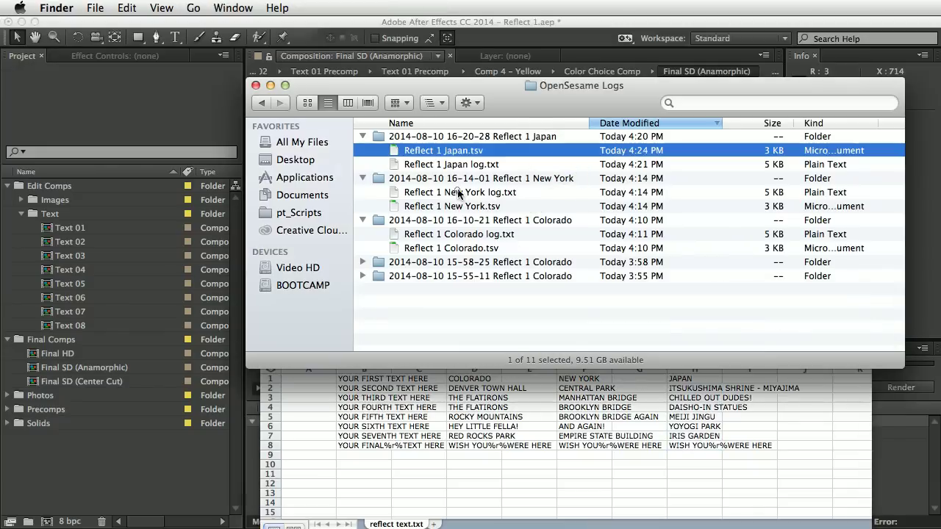
{"action": "double_click", "coordinate": [447, 204]}
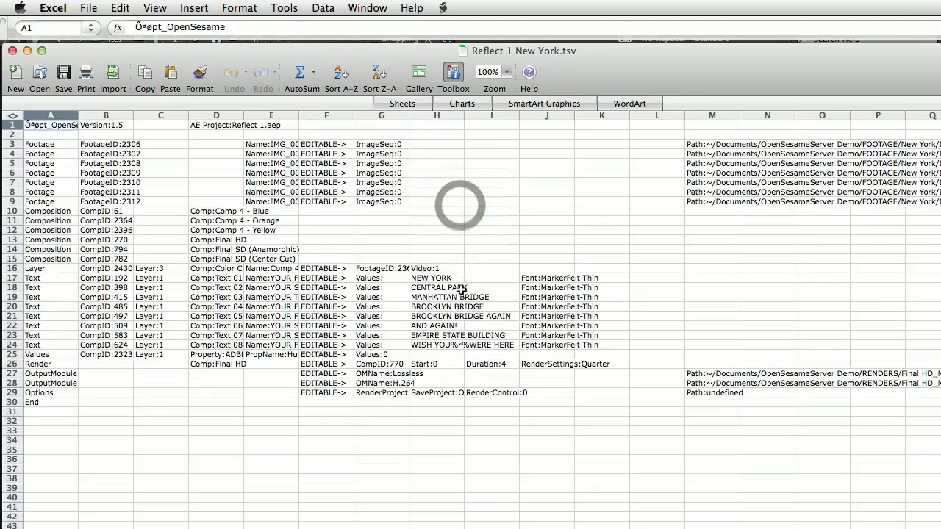
{"action": "left_click", "coordinate": [378, 392]}
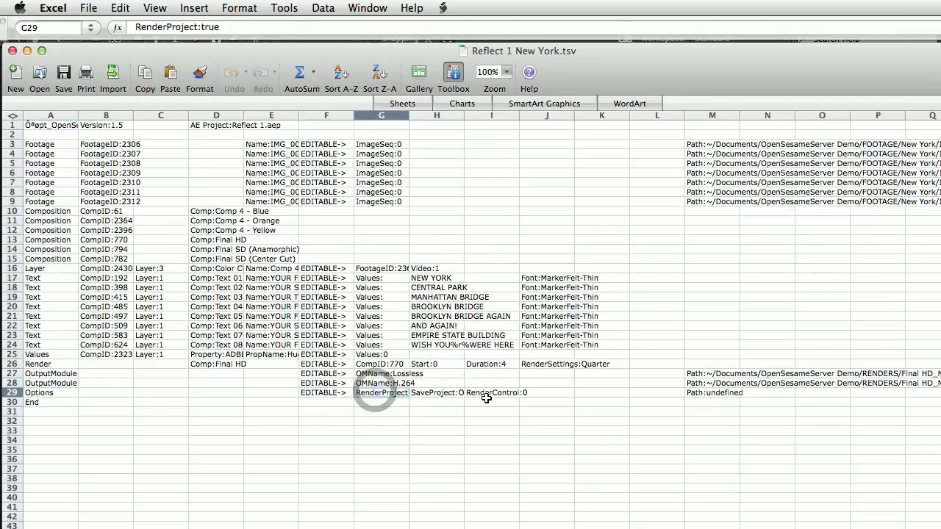
{"action": "key", "text": "super+v"}
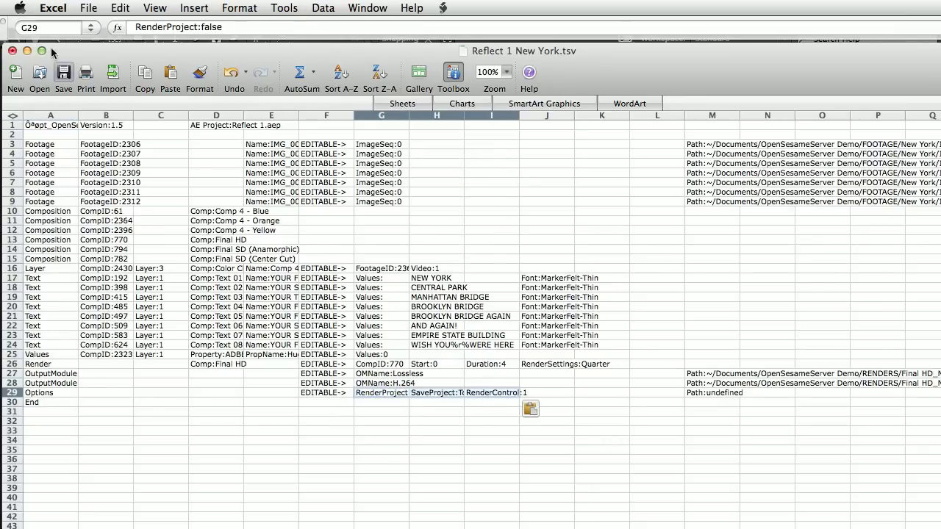
{"action": "key", "text": "super+w"}
{"action": "left_click", "coordinate": [638, 163]}
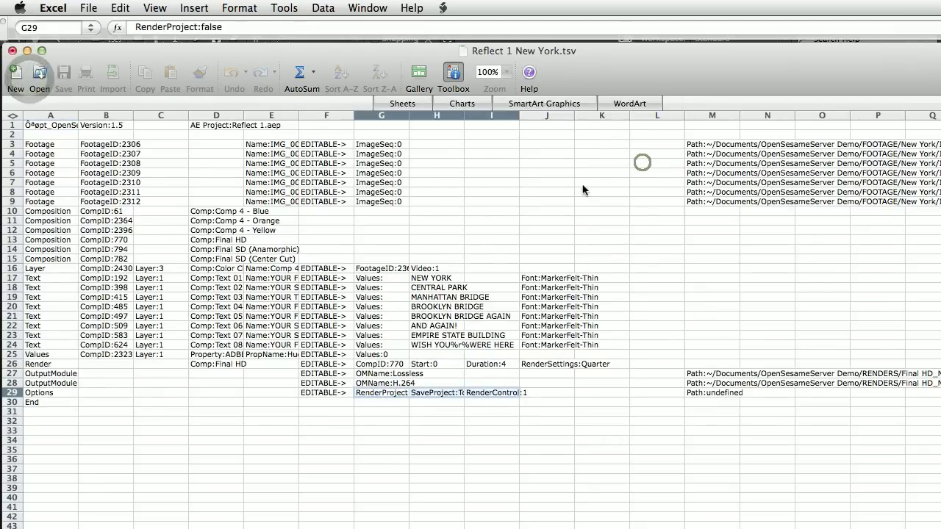
Open Reflect 1 Colorado.tsv from its log folder, paste the copied options into G28 to I28, and close it with changes saved.
{"action": "double_click", "coordinate": [444, 248]}
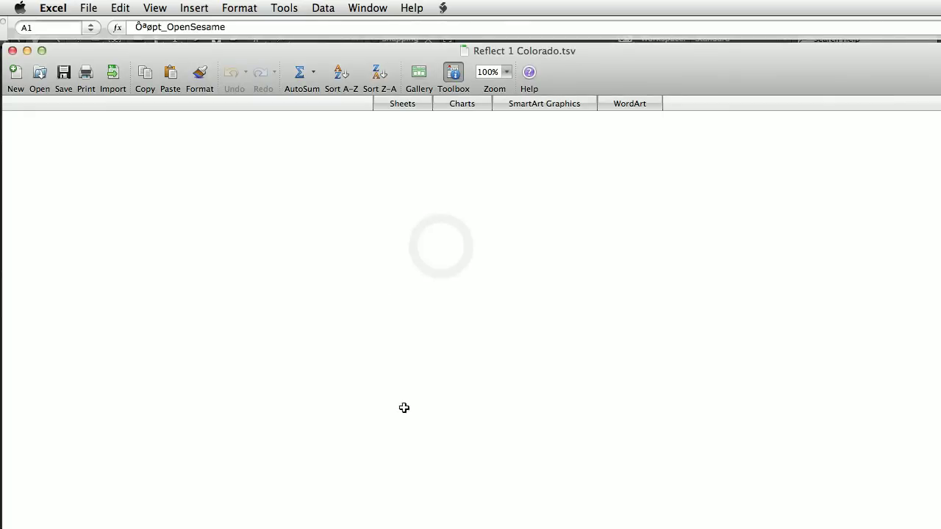
{"action": "left_click", "coordinate": [389, 382]}
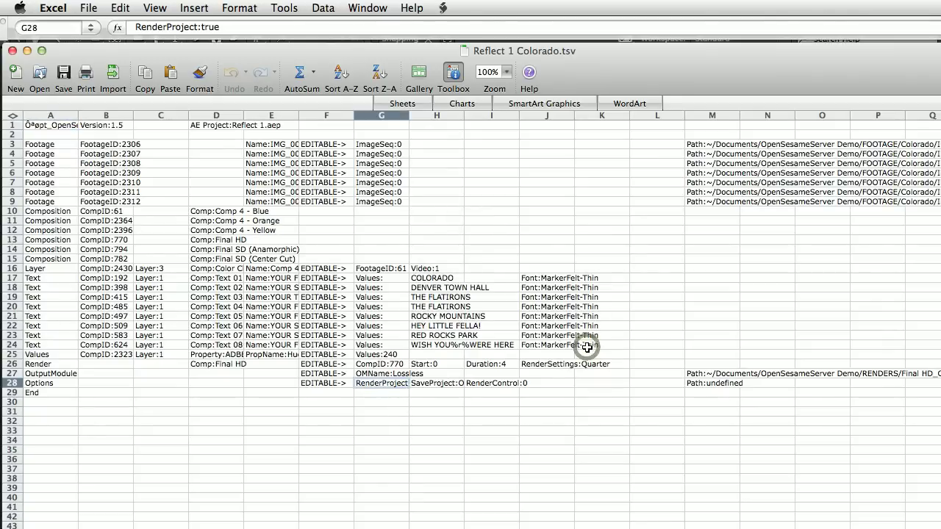
{"action": "key", "text": "super+v"}
{"action": "left_click", "coordinate": [12, 54]}
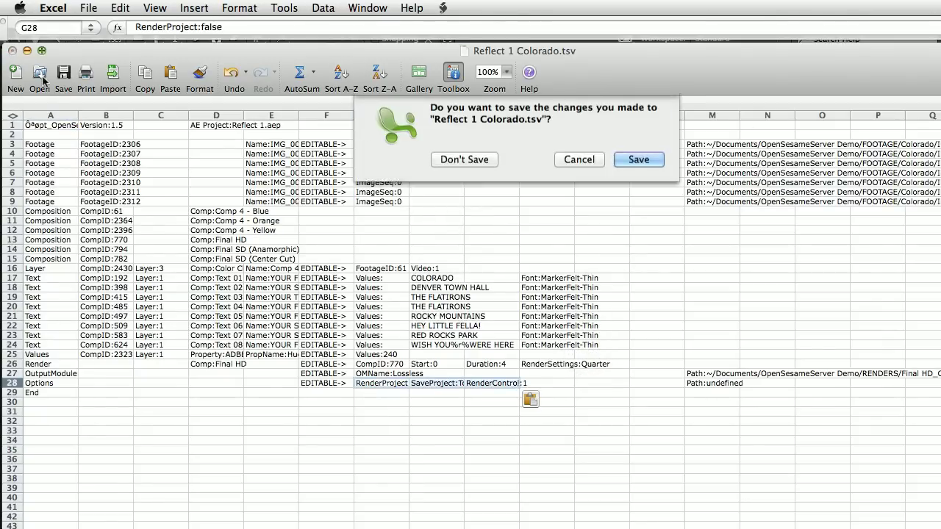
{"action": "left_click", "coordinate": [811, 98]}
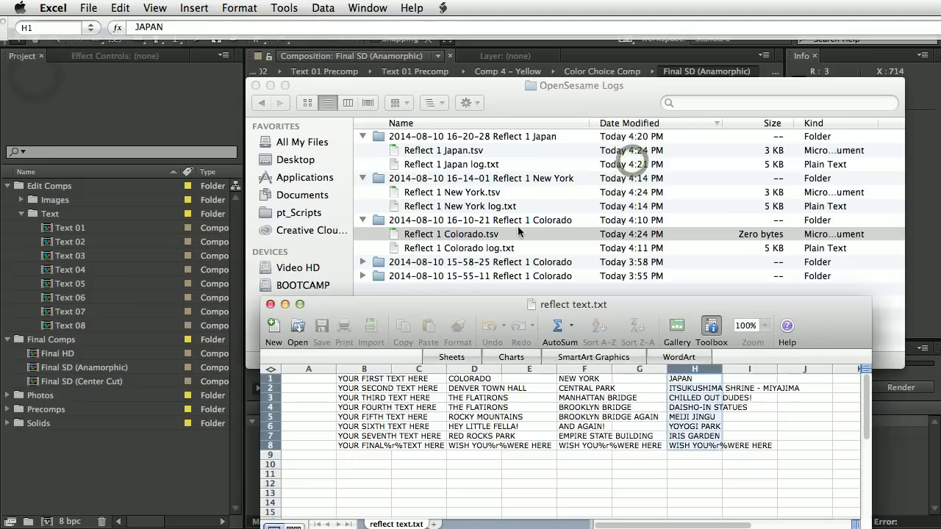
Copy the edited Japan, New York and Colorado TSV files into WATCH FOLDER and switch to After Effects for processing.
{"action": "left_click", "coordinate": [446, 151]}
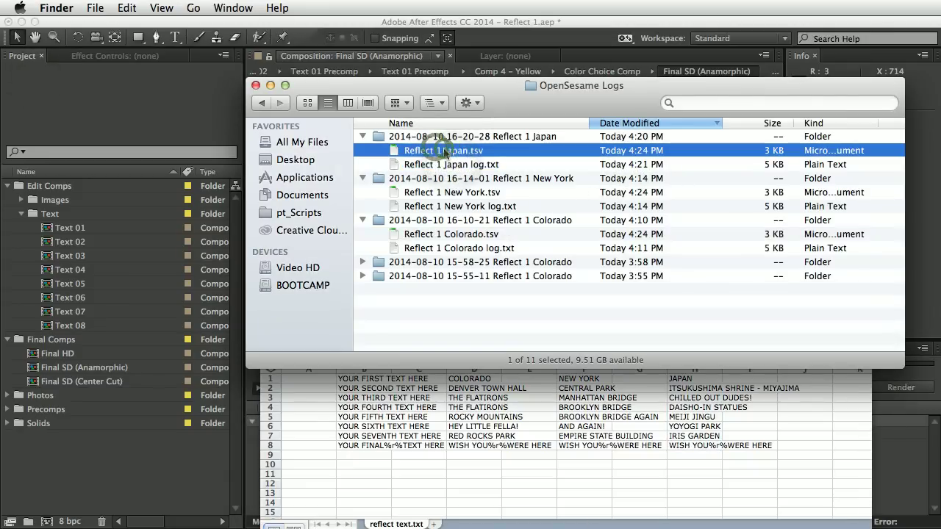
{"action": "left_click", "coordinate": [456, 193], "text": "super"}
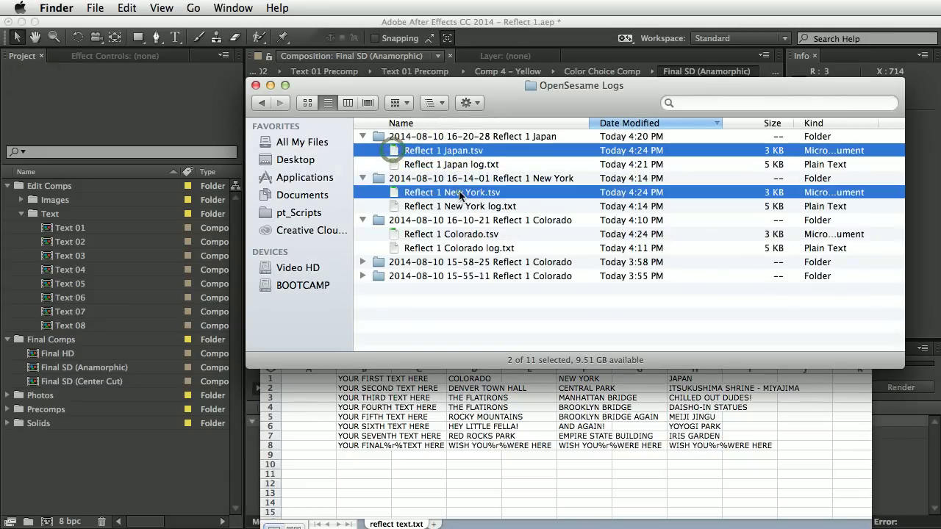
{"action": "left_click", "coordinate": [463, 234], "text": "super"}
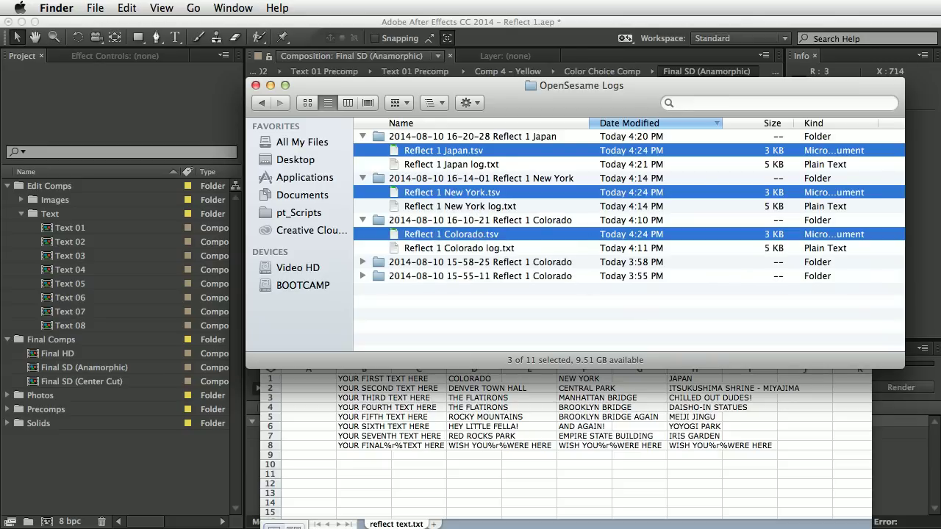
{"action": "left_click", "coordinate": [348, 103]}
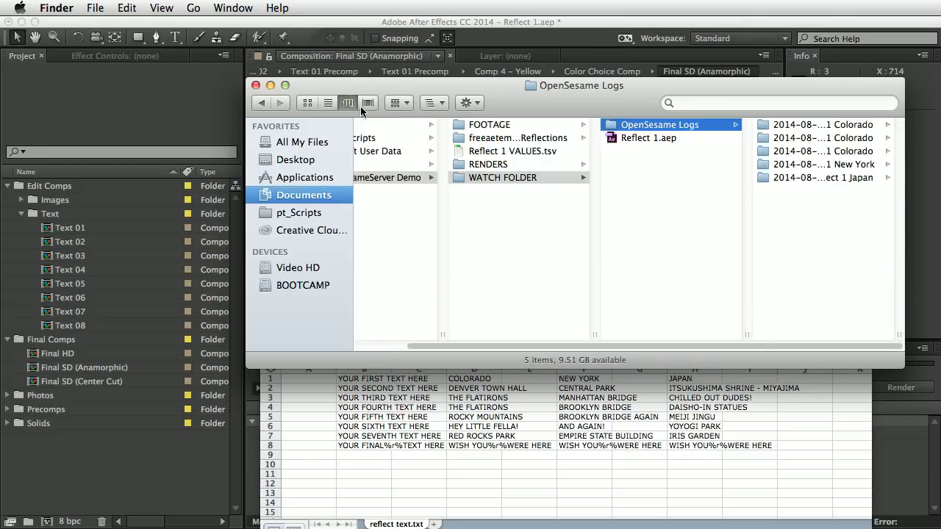
{"action": "left_click", "coordinate": [520, 177]}
{"action": "key", "text": "super+v"}
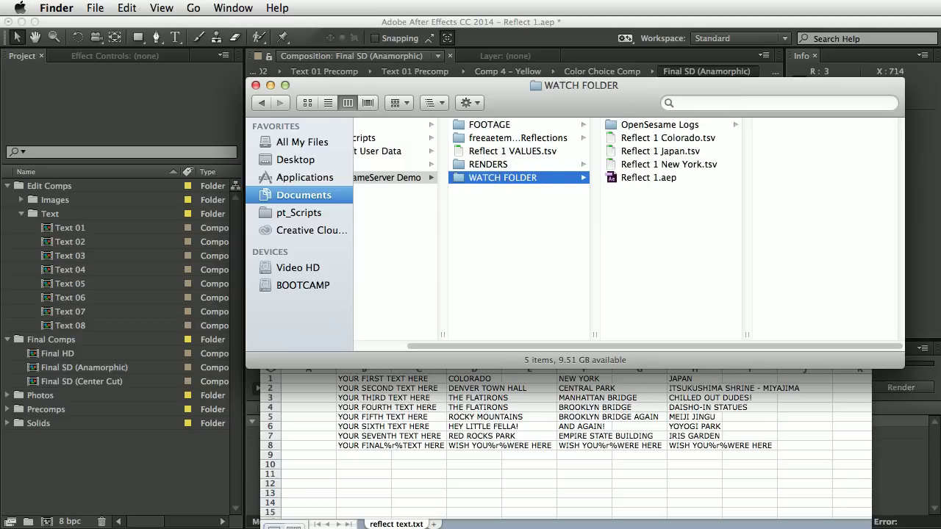
{"action": "key", "text": "super+Tab"}
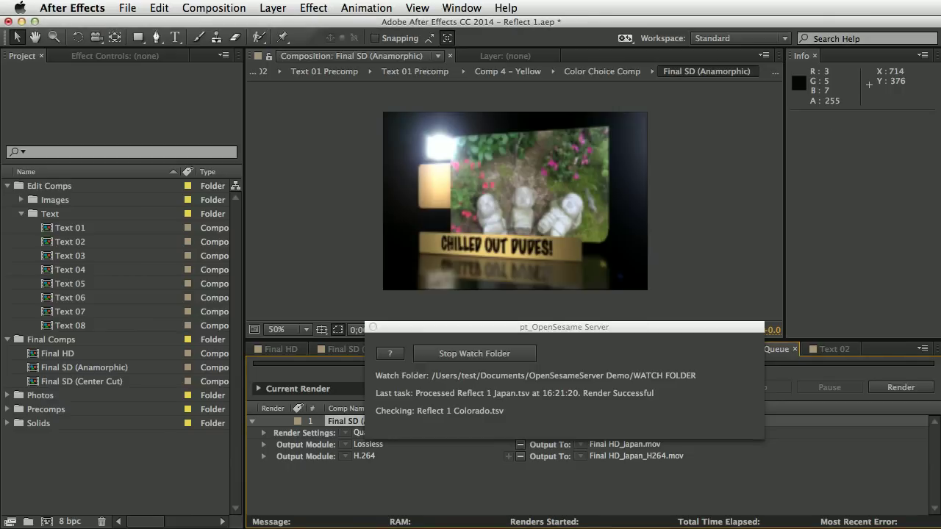
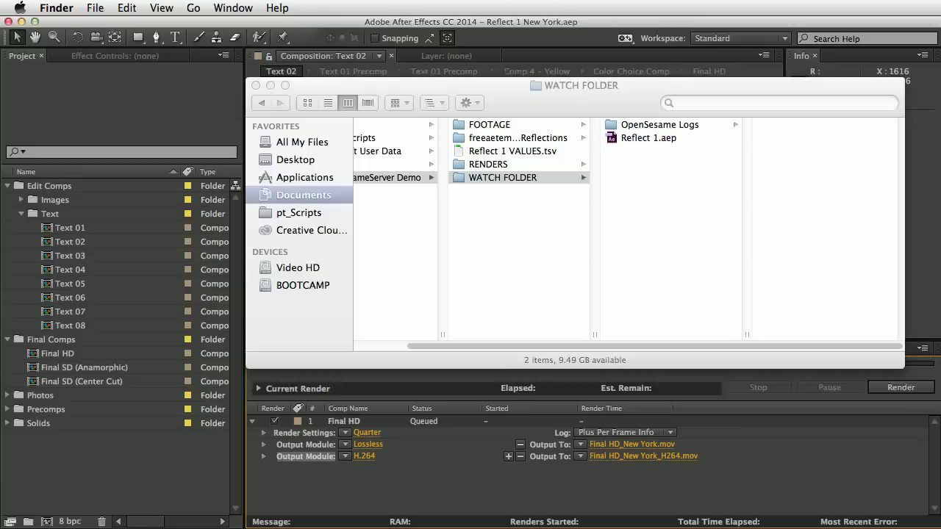
Examine the newest New York folder in OpenSesame Logs, including its saved project, and read Reflect 1 New York_RCF.txt.
{"action": "left_click", "coordinate": [660, 126]}
{"action": "left_click", "coordinate": [328, 103]}
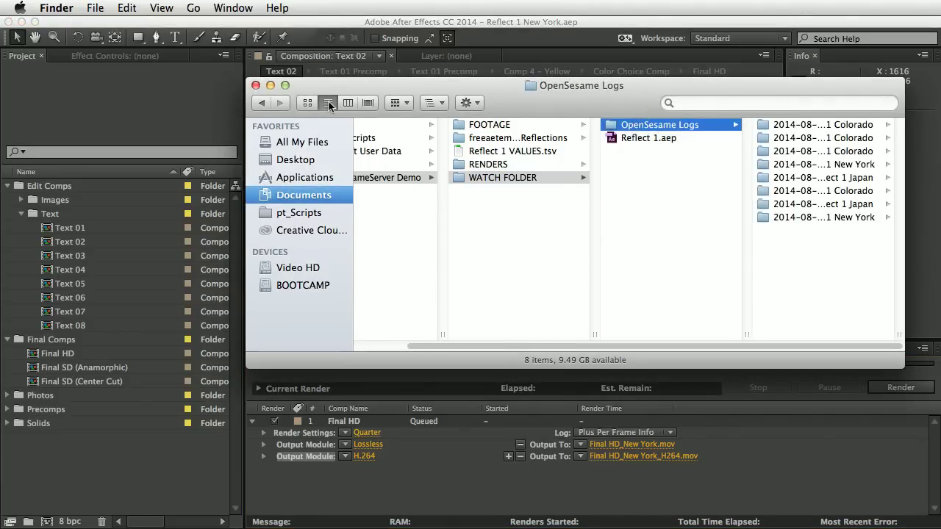
{"action": "left_click_drag", "start_coordinate": [904, 366], "coordinate": [923, 466]}
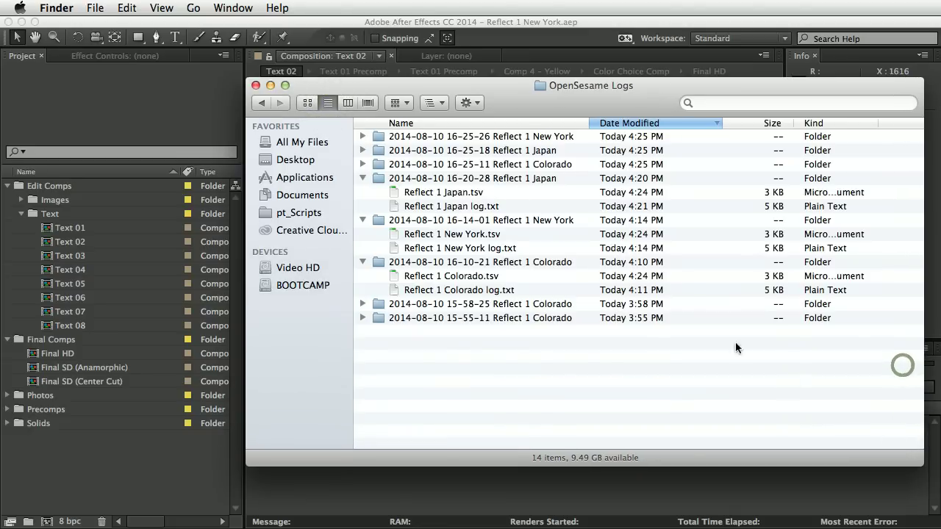
{"action": "left_click", "coordinate": [362, 136]}
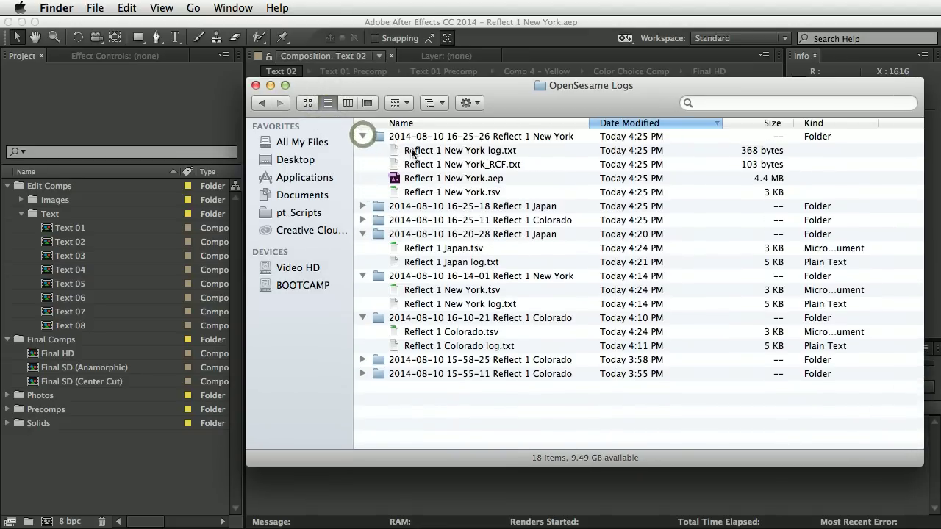
{"action": "left_click", "coordinate": [455, 179]}
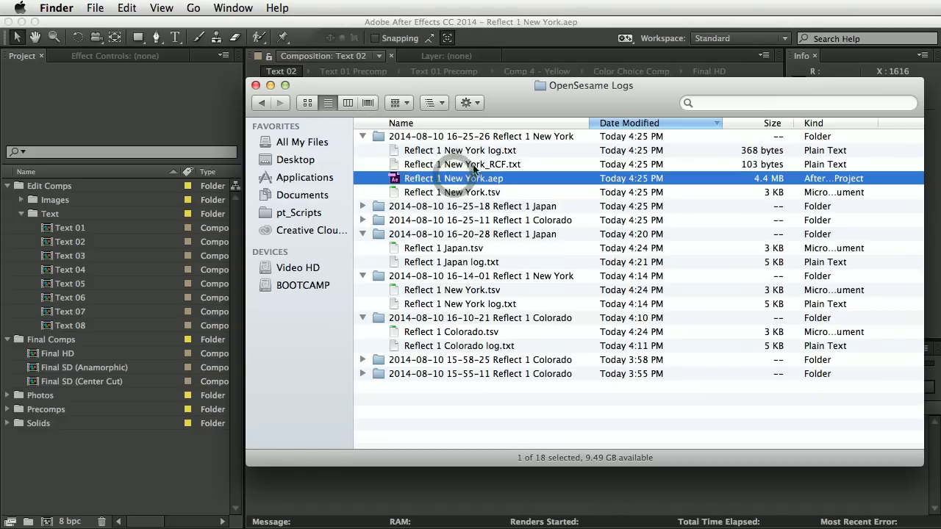
{"action": "double_click", "coordinate": [472, 164]}
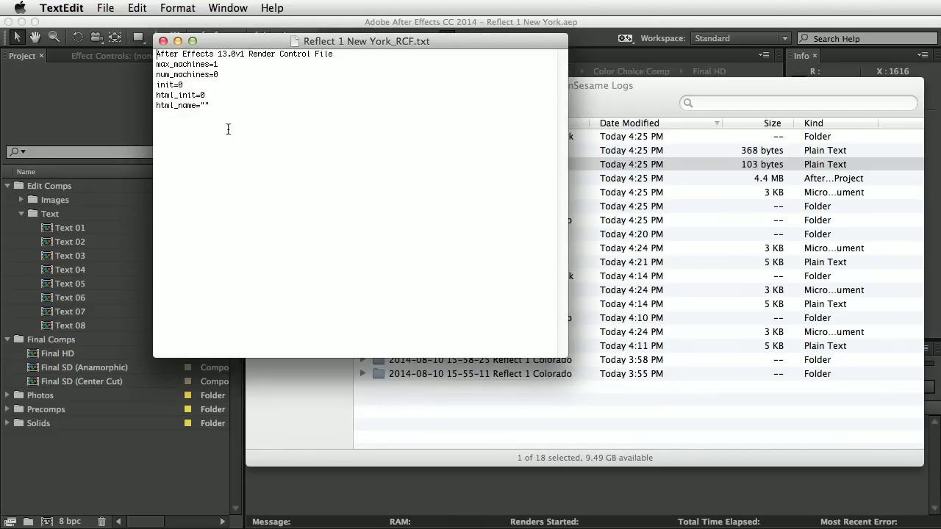
{"action": "left_click", "coordinate": [164, 41]}
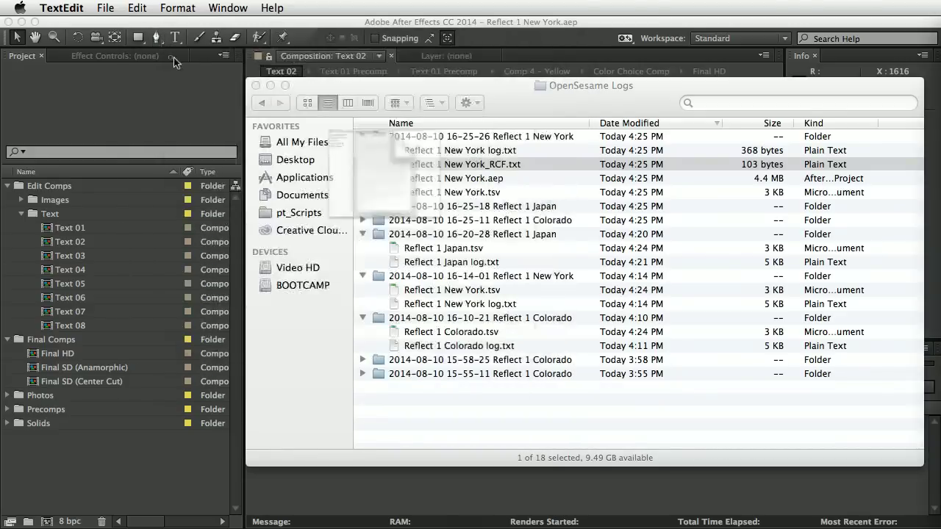
Switch to After Effects, stop the OpenSesame Server watch folder and close its window.
{"action": "left_click", "coordinate": [197, 106]}
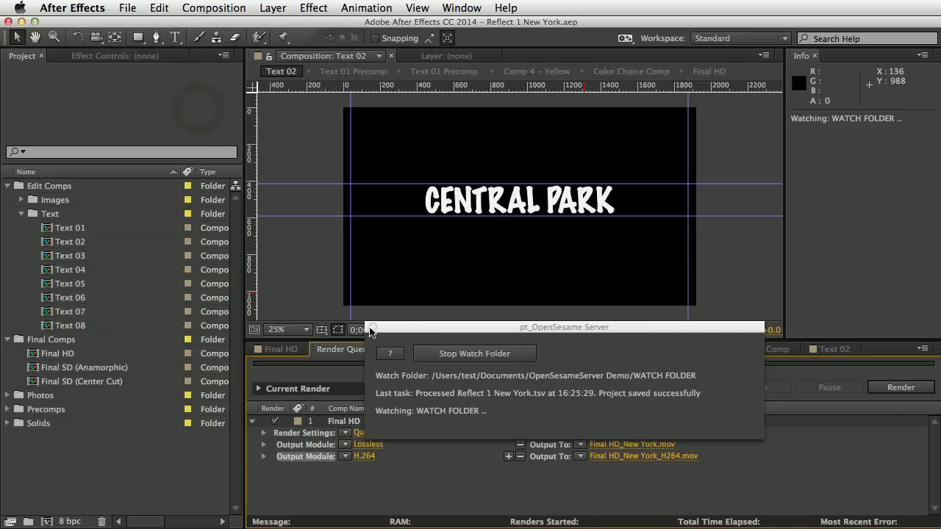
{"action": "left_click", "coordinate": [448, 355]}
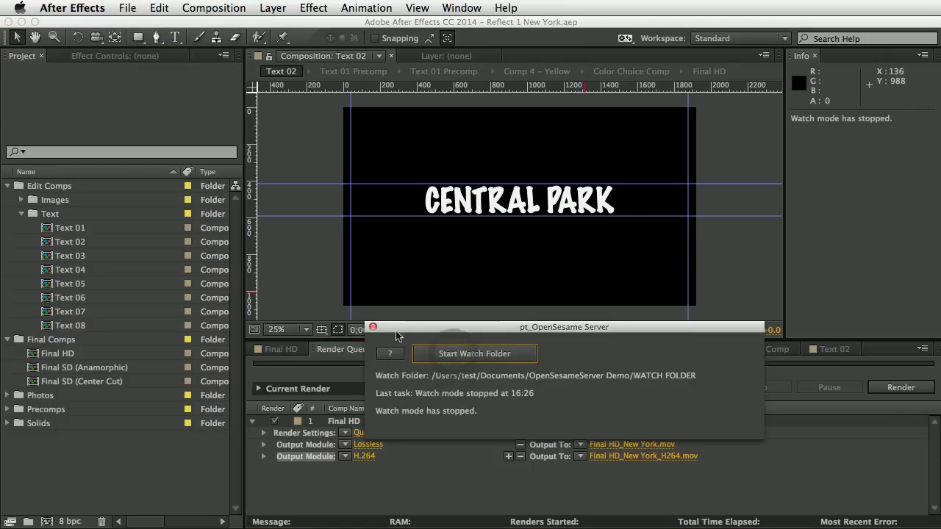
{"action": "left_click", "coordinate": [374, 327]}
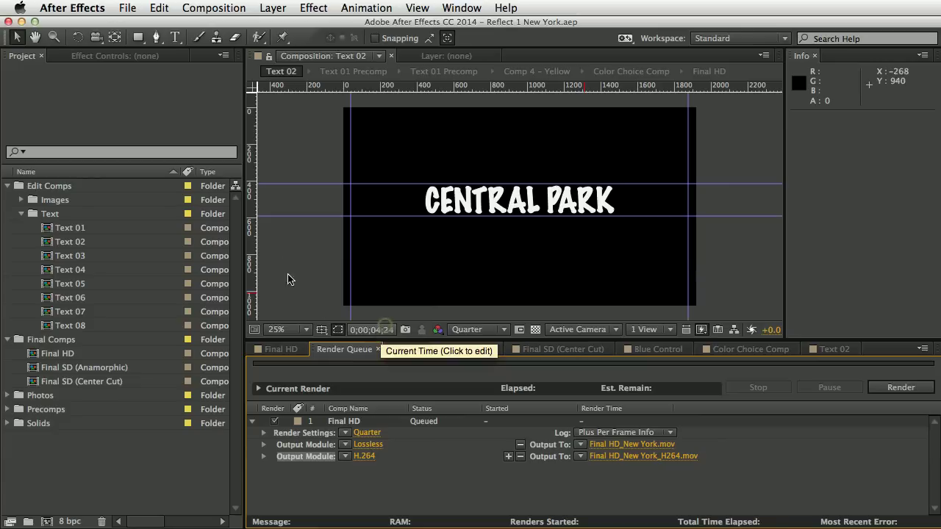
Start After Effects' own Watch Folder on the OpenSesame Logs folder.
{"action": "left_click", "coordinate": [127, 6]}
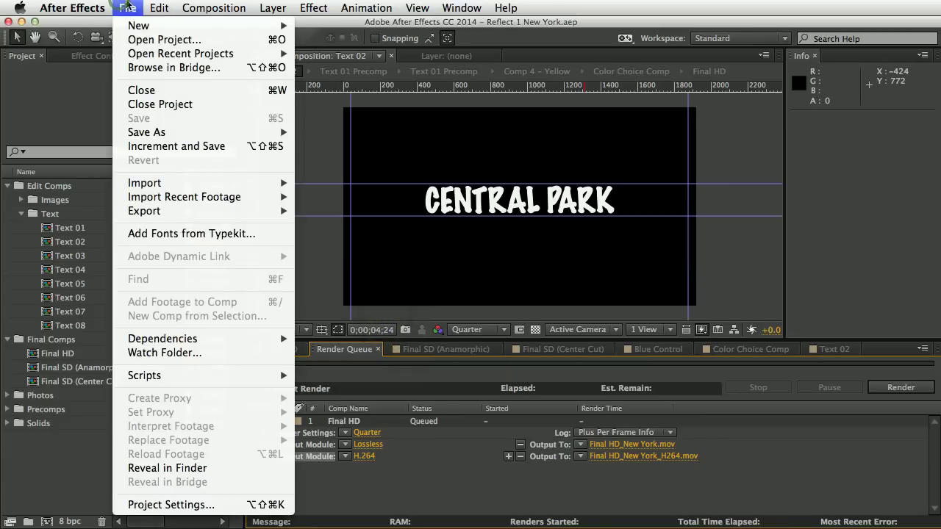
{"action": "left_click", "coordinate": [202, 353]}
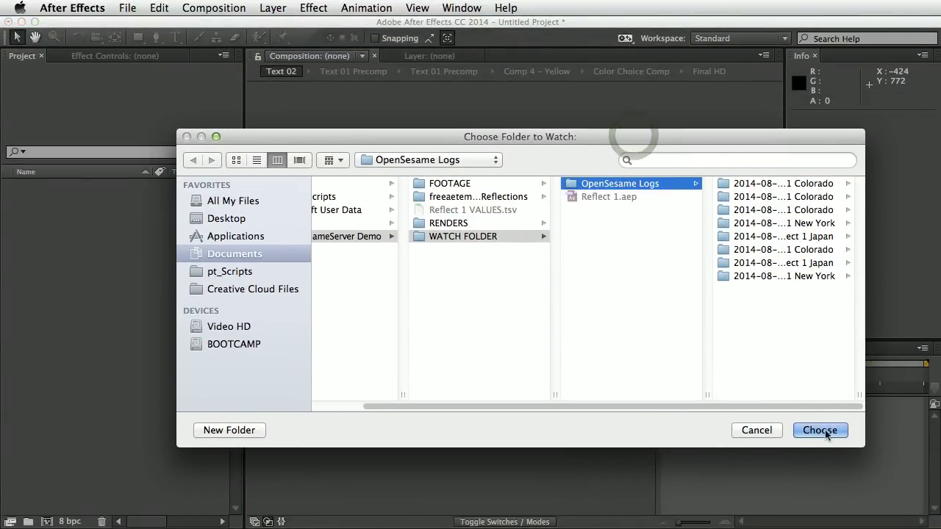
{"action": "left_click", "coordinate": [831, 424]}
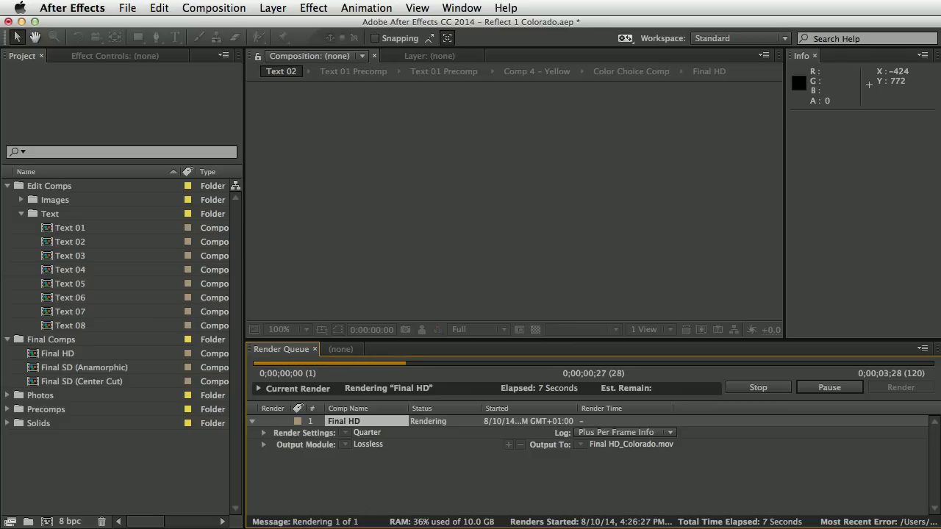
Switch to Finder, show the RENDERS folder in a smaller window clear of the render queue, and preview Final HD_Colorado.mov.
{"action": "key", "text": "super+Tab"}
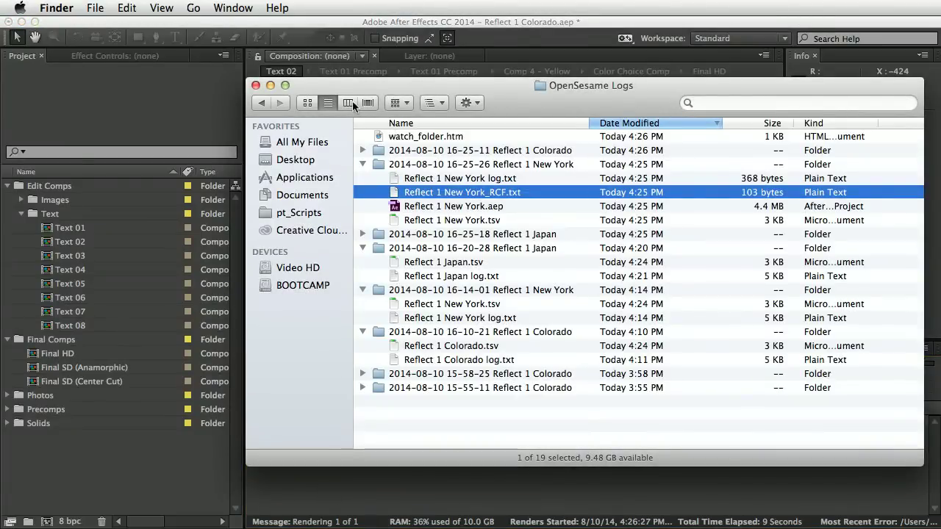
{"action": "left_click", "coordinate": [348, 102]}
{"action": "left_click", "coordinate": [507, 164]}
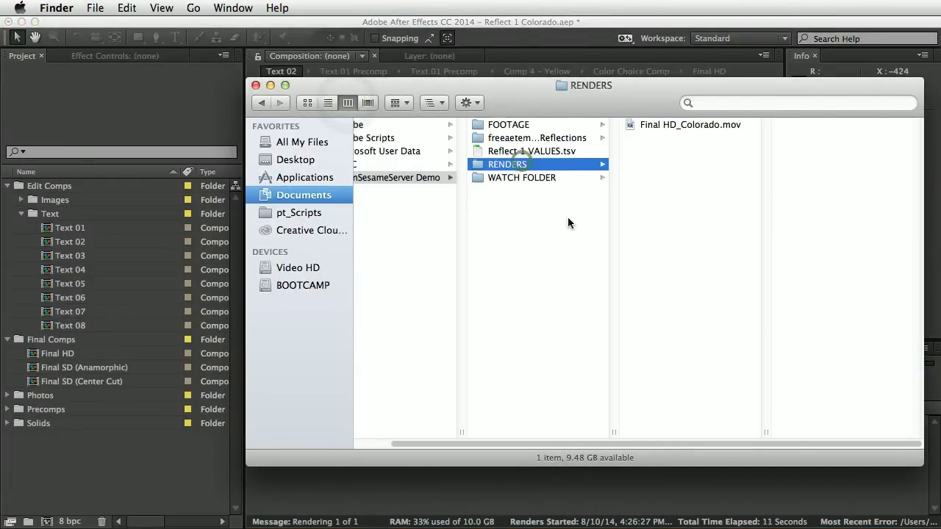
{"action": "left_click_drag", "start_coordinate": [922, 466], "coordinate": [906, 282]}
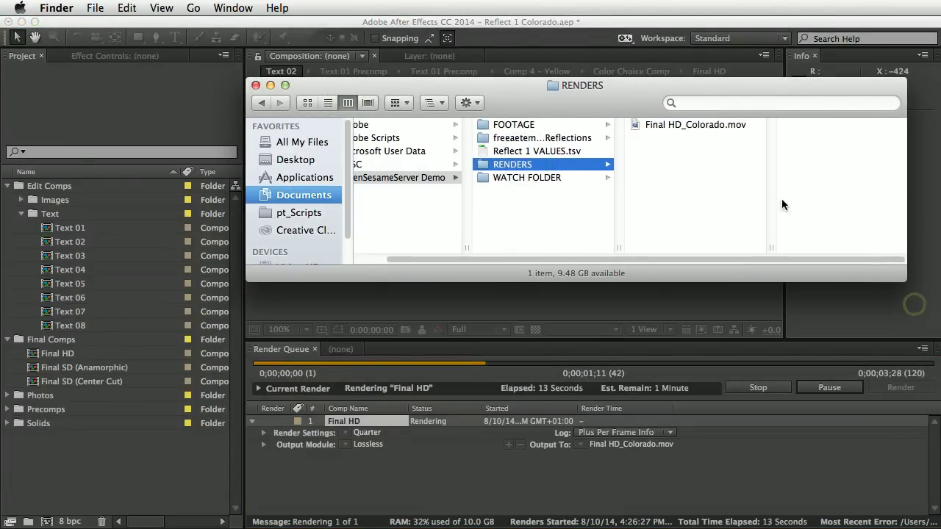
{"action": "left_click_drag", "start_coordinate": [600, 86], "coordinate": [439, 151]}
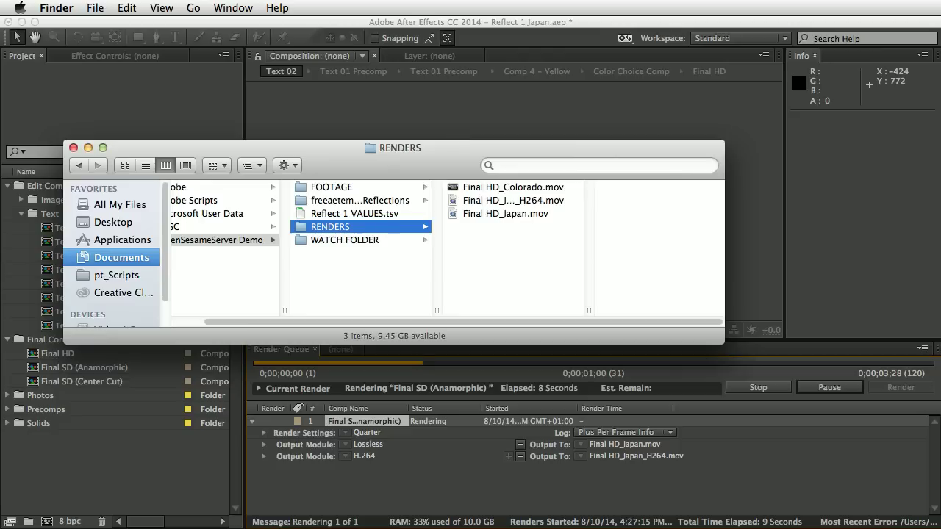
{"action": "left_click", "coordinate": [526, 189]}
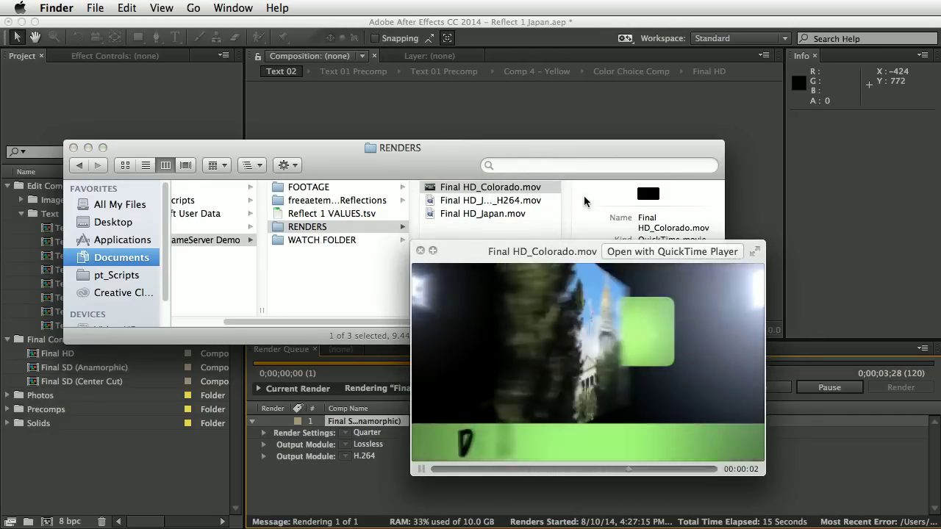
{"action": "key", "text": "space"}
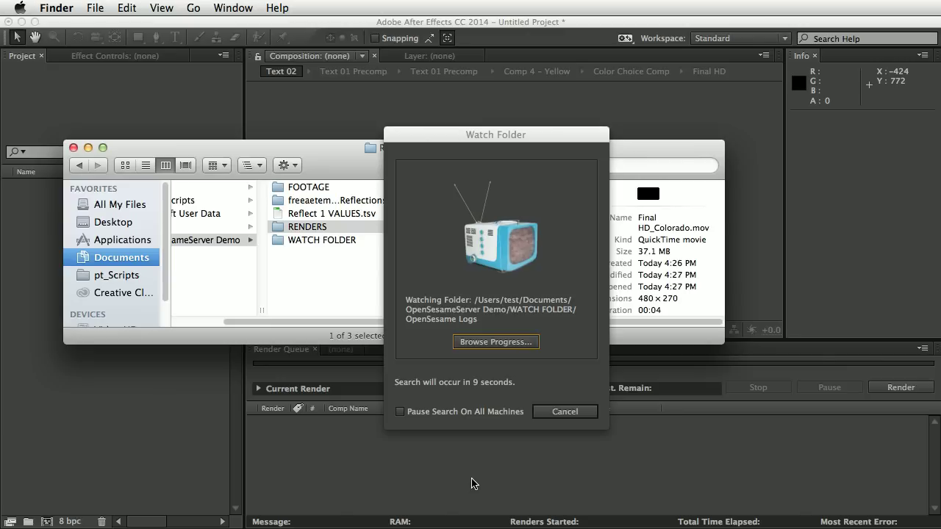
Move the RENDERS window clear of the Watch Folder dialog, and play Final HD_Japan_H264.mov in QuickTime Player before closing the movie.
{"action": "left_click_drag", "start_coordinate": [631, 151], "coordinate": [573, 44]}
{"action": "left_click", "coordinate": [426, 92]}
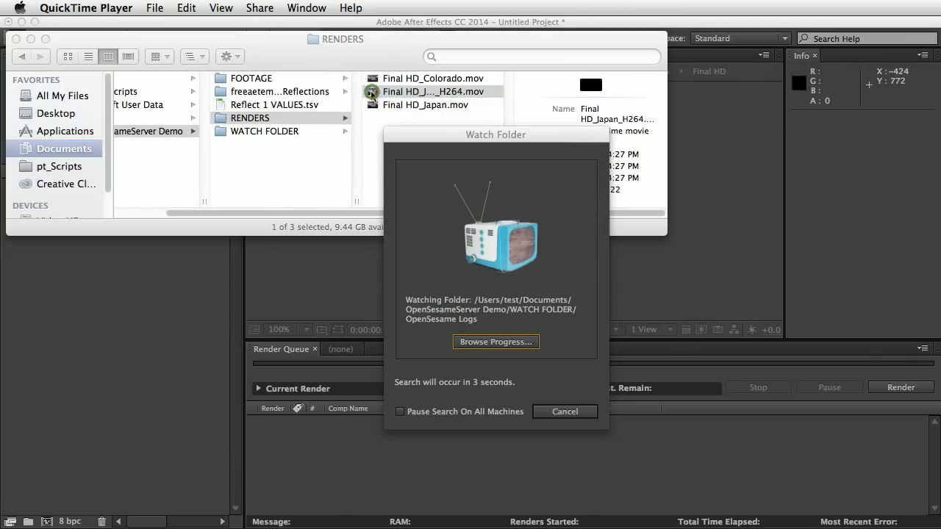
{"action": "left_click", "coordinate": [219, 240]}
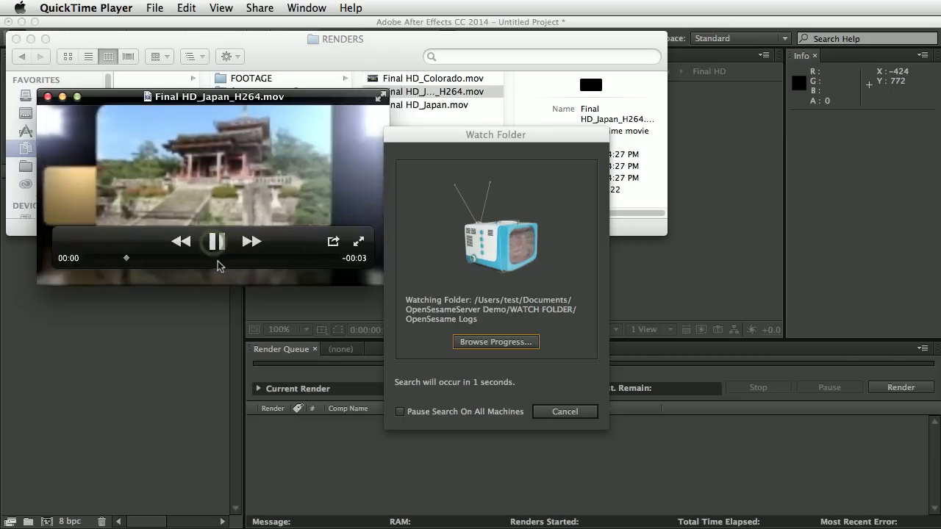
{"action": "left_click", "coordinate": [219, 241]}
{"action": "left_click_drag", "start_coordinate": [278, 242], "coordinate": [284, 166]}
{"action": "left_click", "coordinate": [215, 167]}
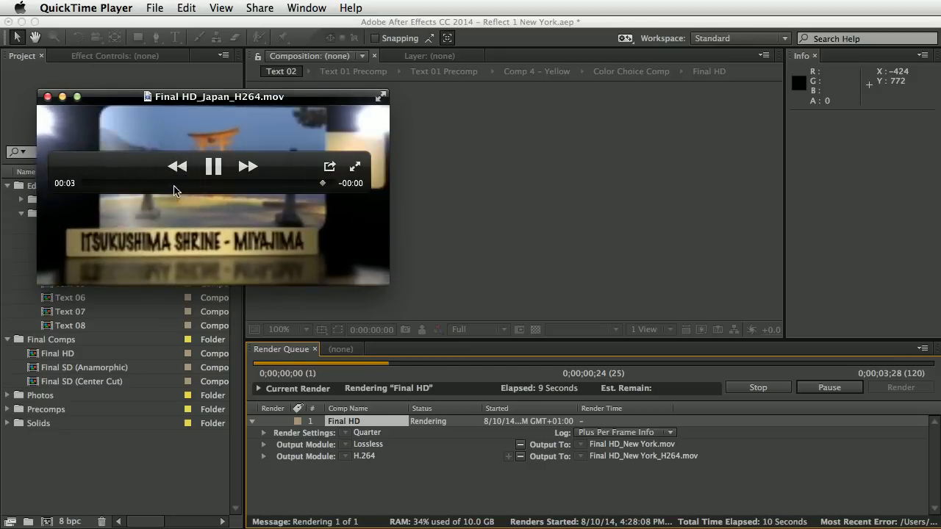
{"action": "left_click", "coordinate": [47, 96]}
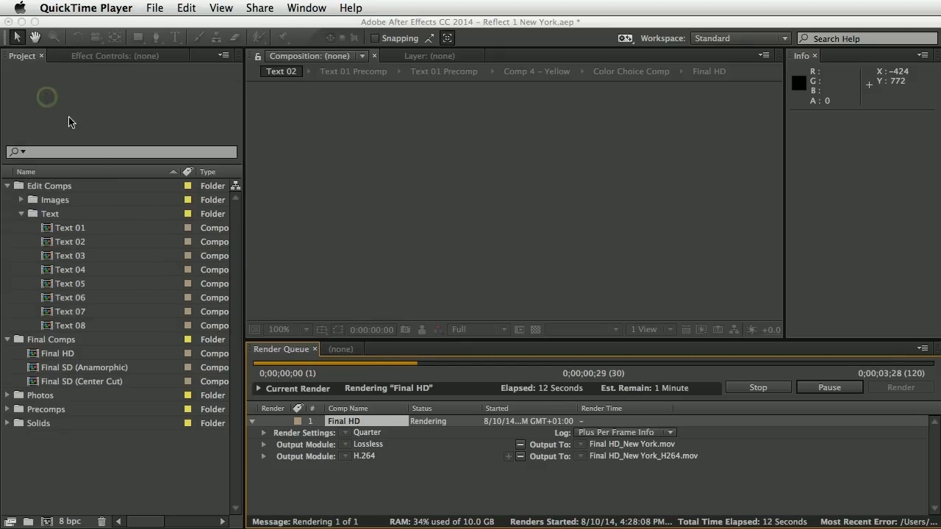